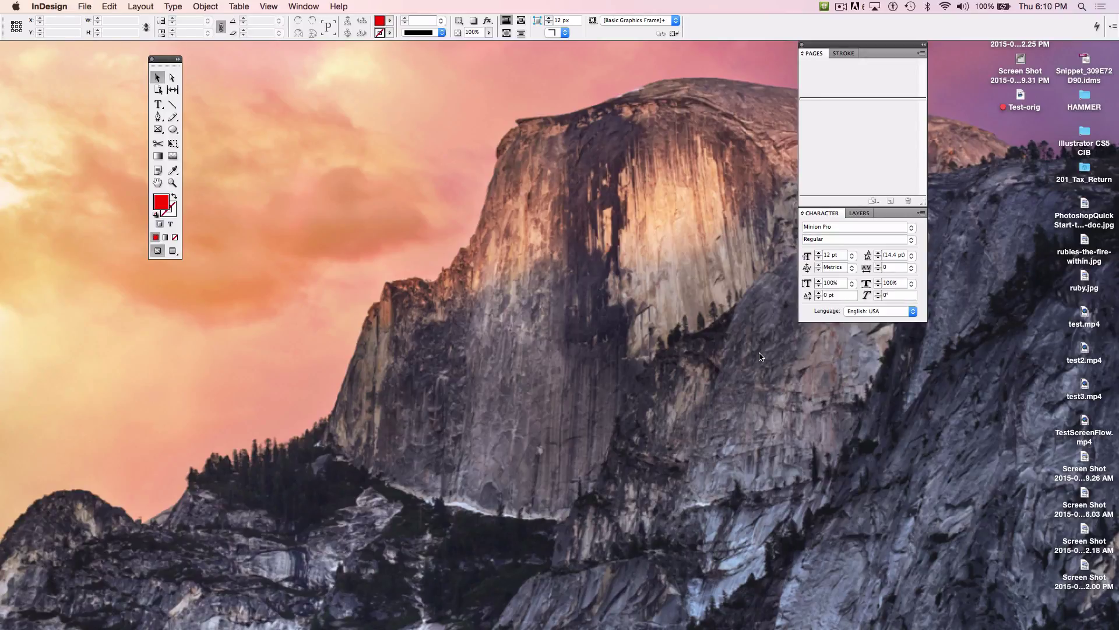
Step: Start a new one-page Letter-size print document with facing pages turned off
left_click(84, 7)
mouse_move(146, 25)
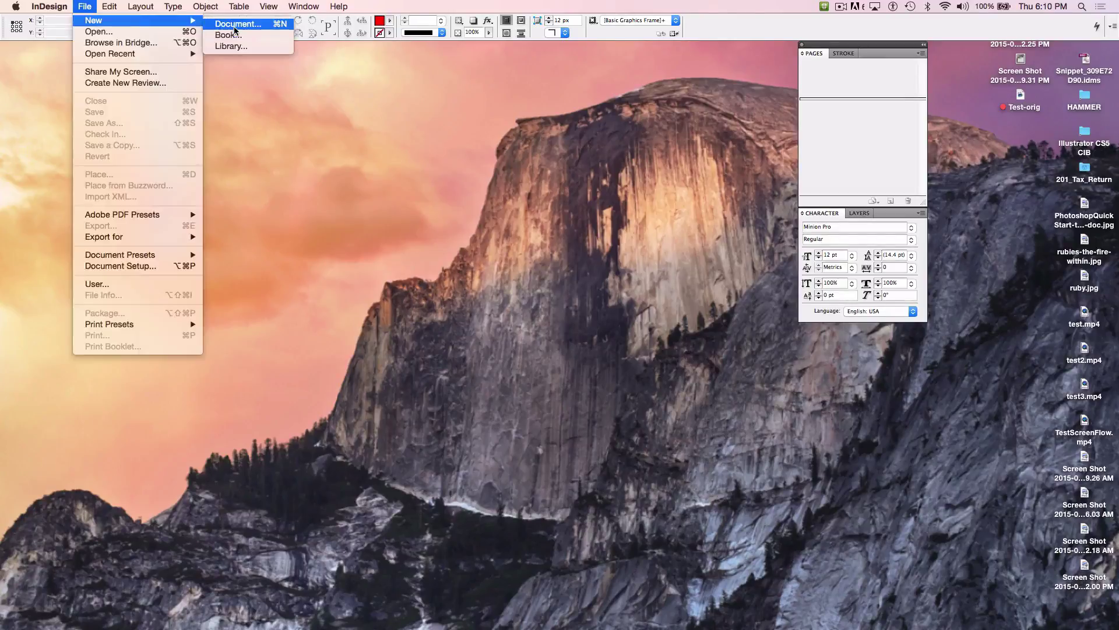
left_click(236, 27)
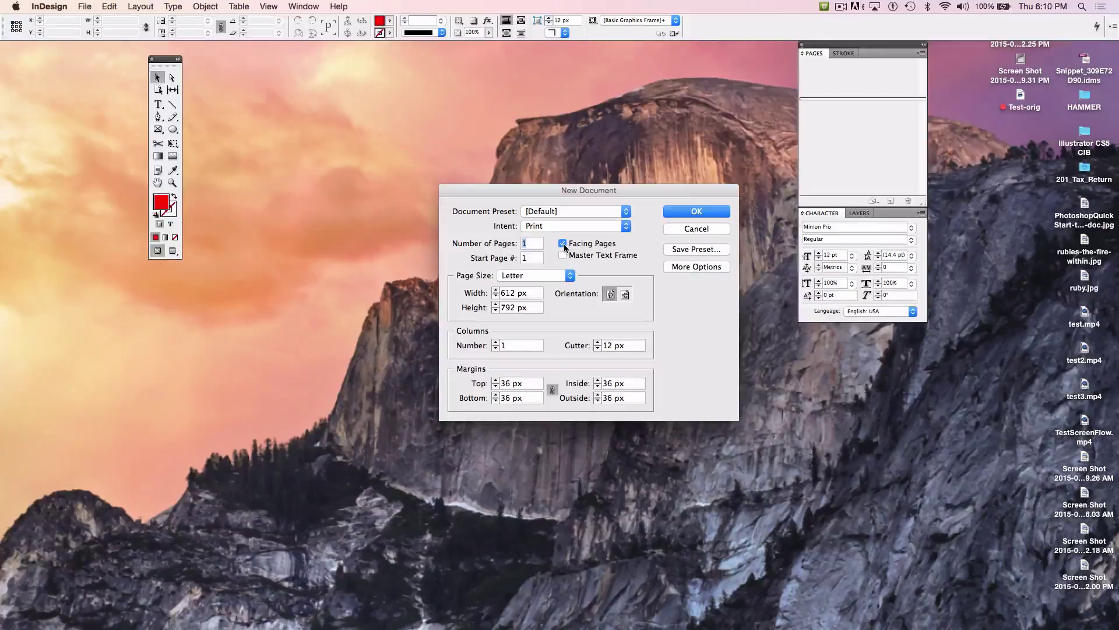
left_click(563, 244)
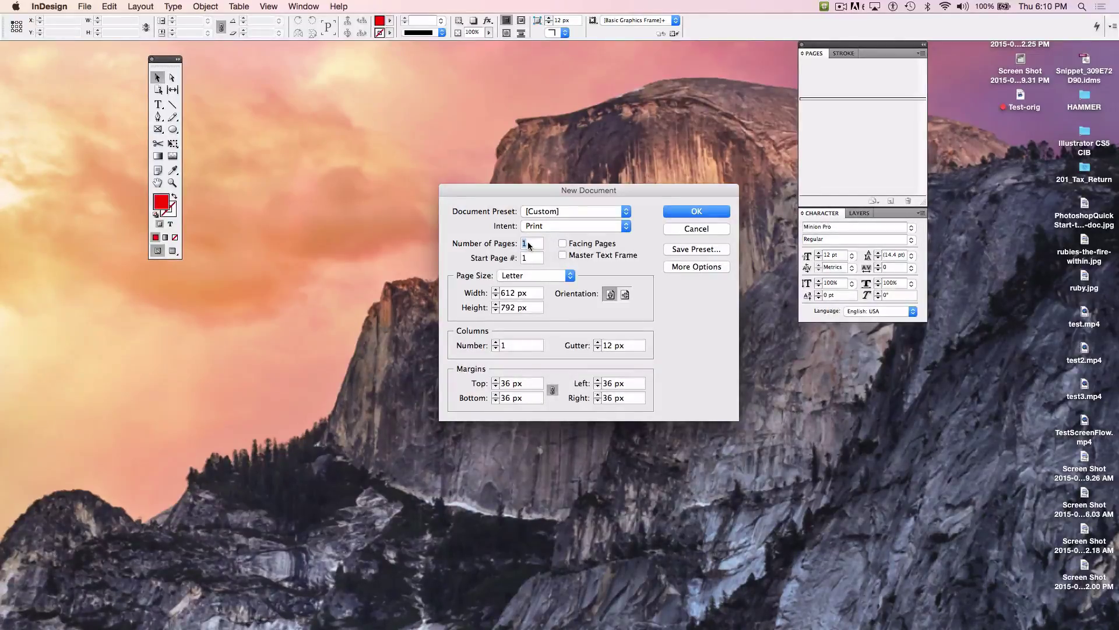
left_click(547, 275)
left_click(548, 276)
Step: Set all four page margins to 0 px and create the document
left_click_drag(531, 384, 465, 381)
type("0")
key("Tab")
type("0")
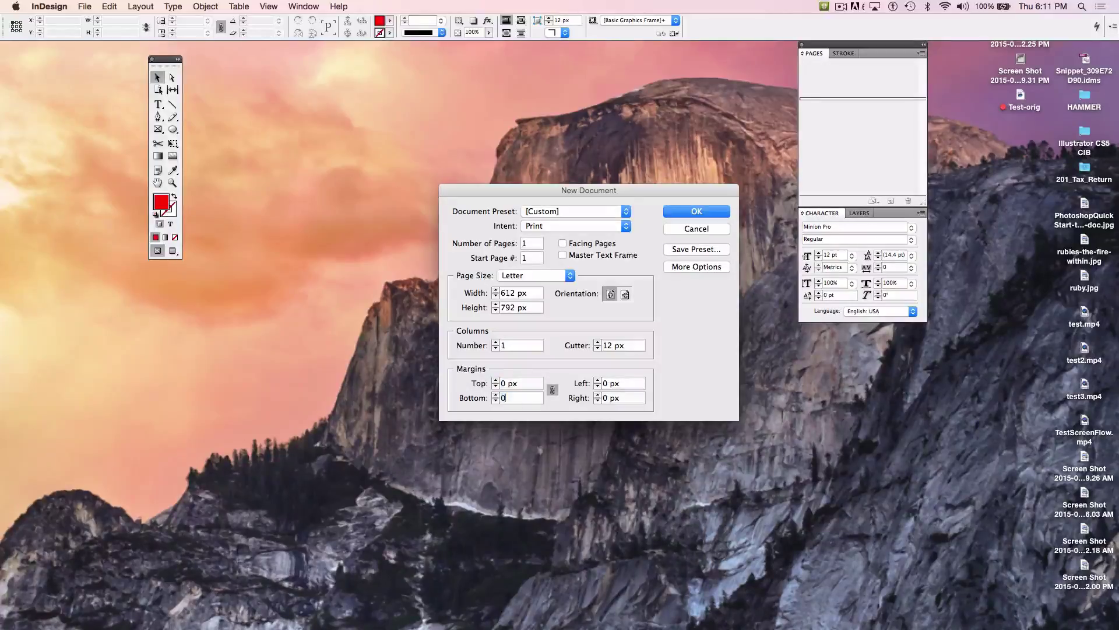
left_click(695, 214)
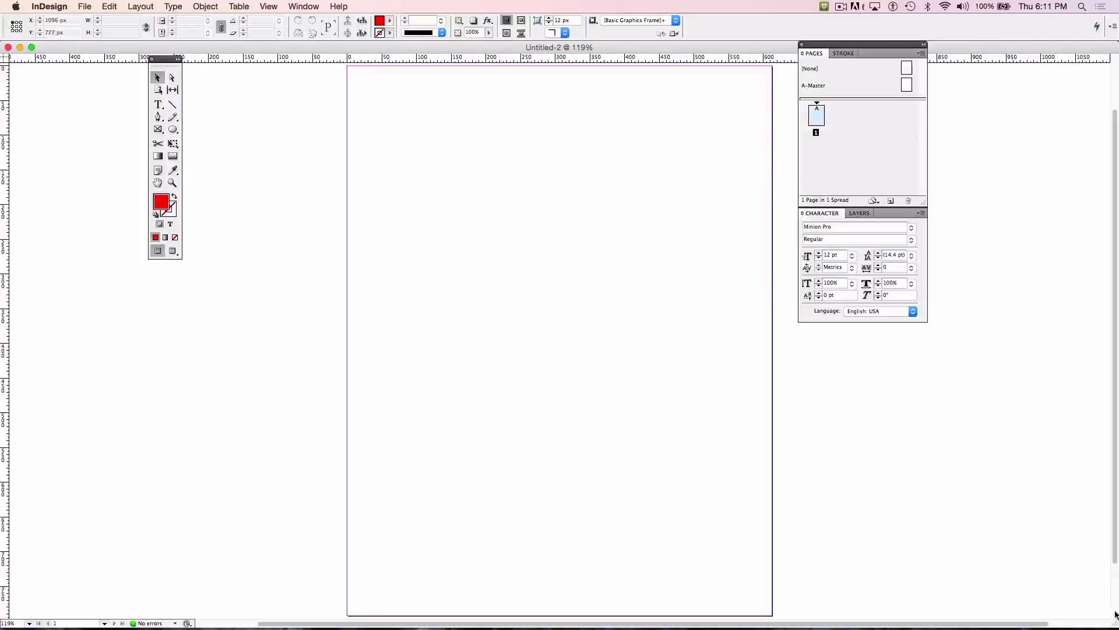
Step: Shrink and reposition the document window beside the Pages panel, and move the Tools panel off the document window
left_click_drag(1063, 588, 825, 564)
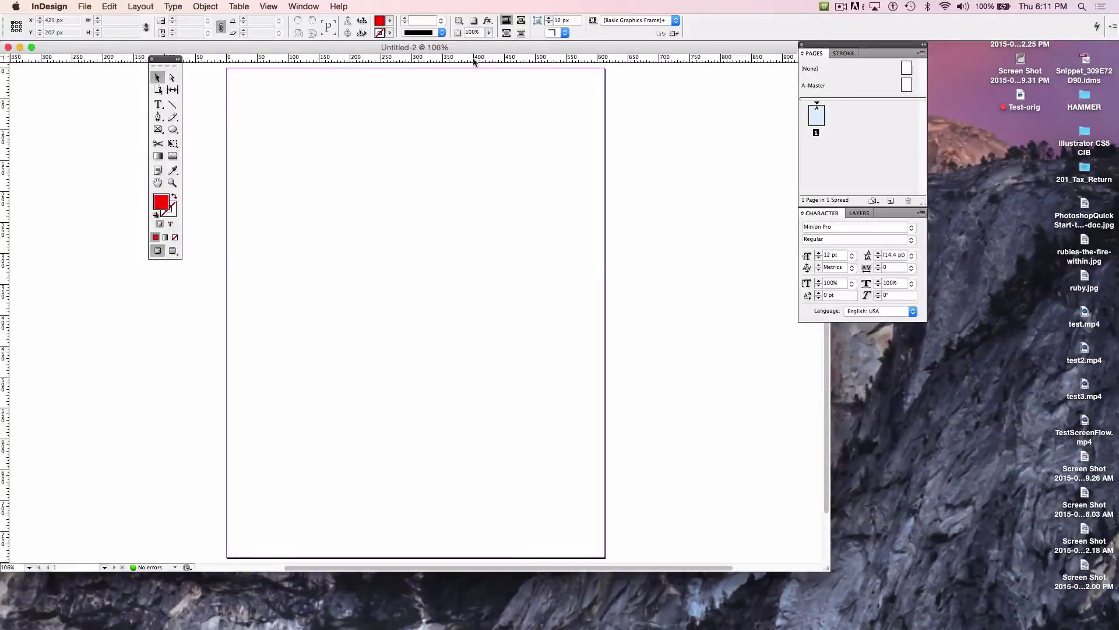
left_click_drag(477, 48, 591, 54)
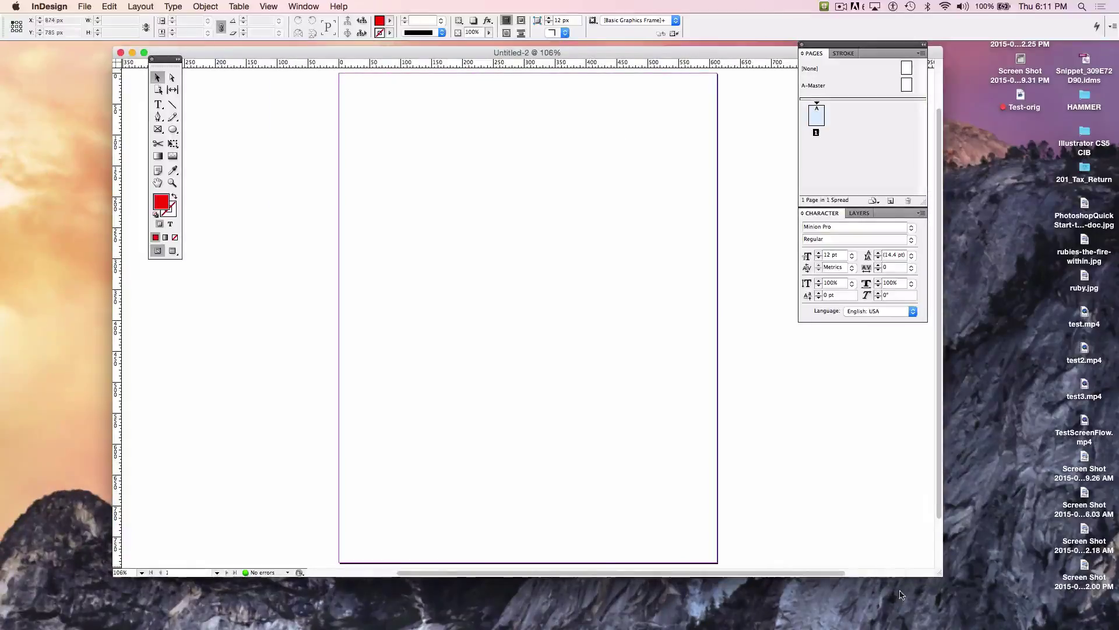
left_click_drag(924, 577, 774, 560)
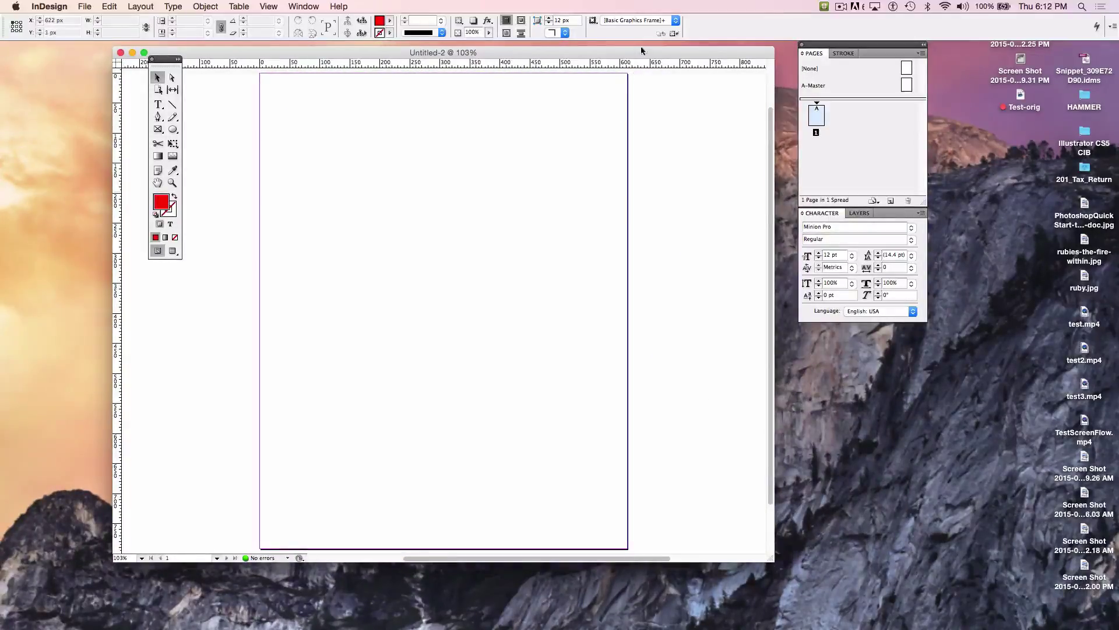
left_click_drag(651, 49, 680, 45)
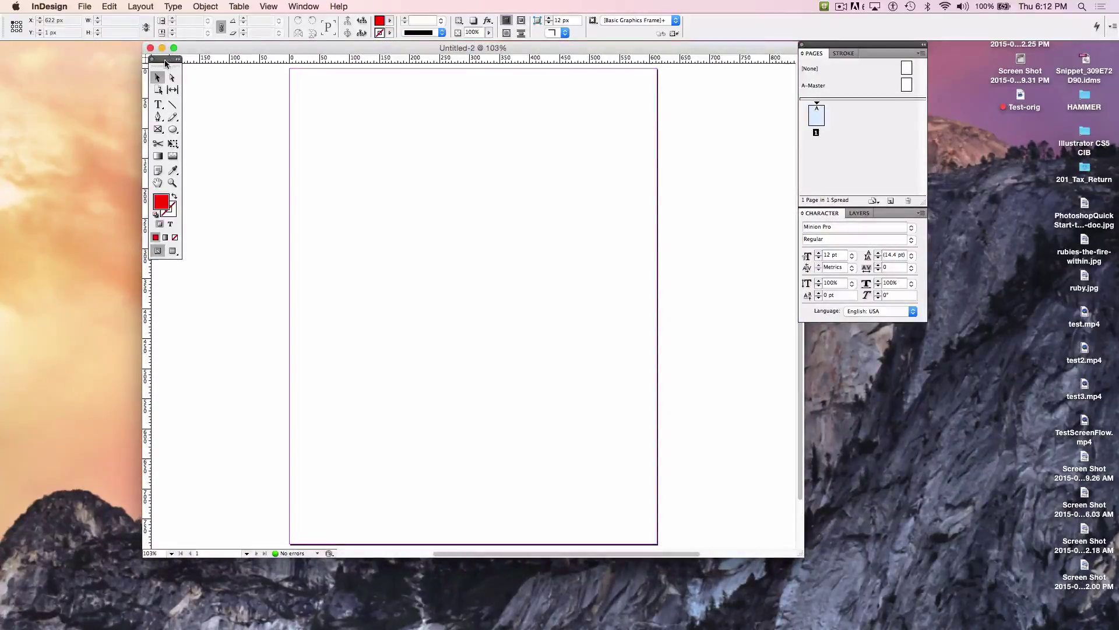
left_click_drag(166, 59, 127, 72)
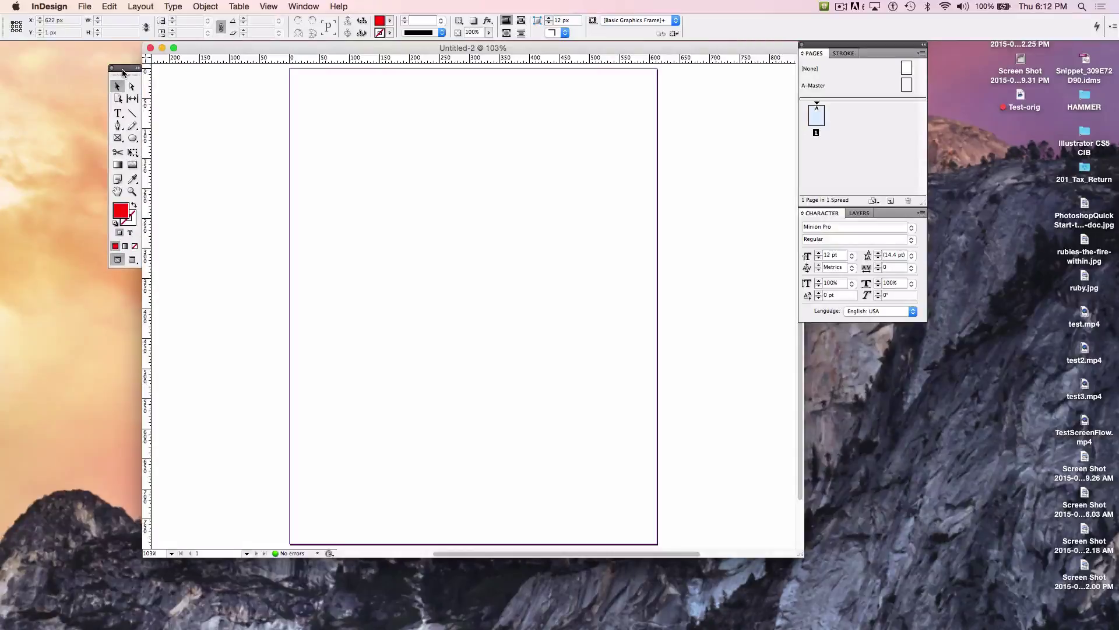
Step: Hide the Control panel and show it again
left_click(304, 7)
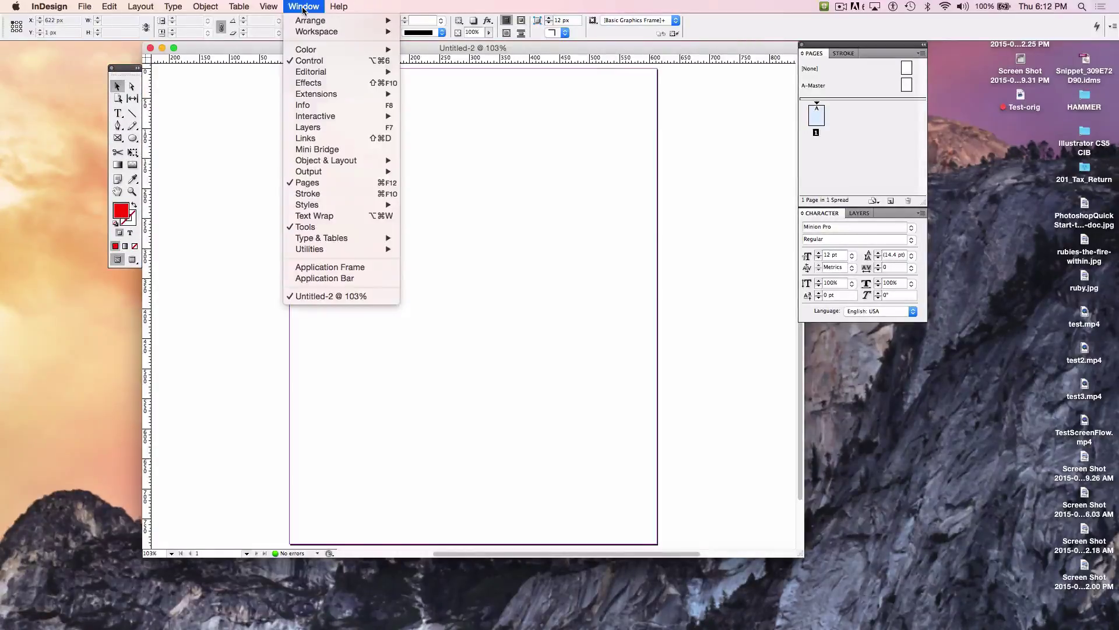
left_click(313, 62)
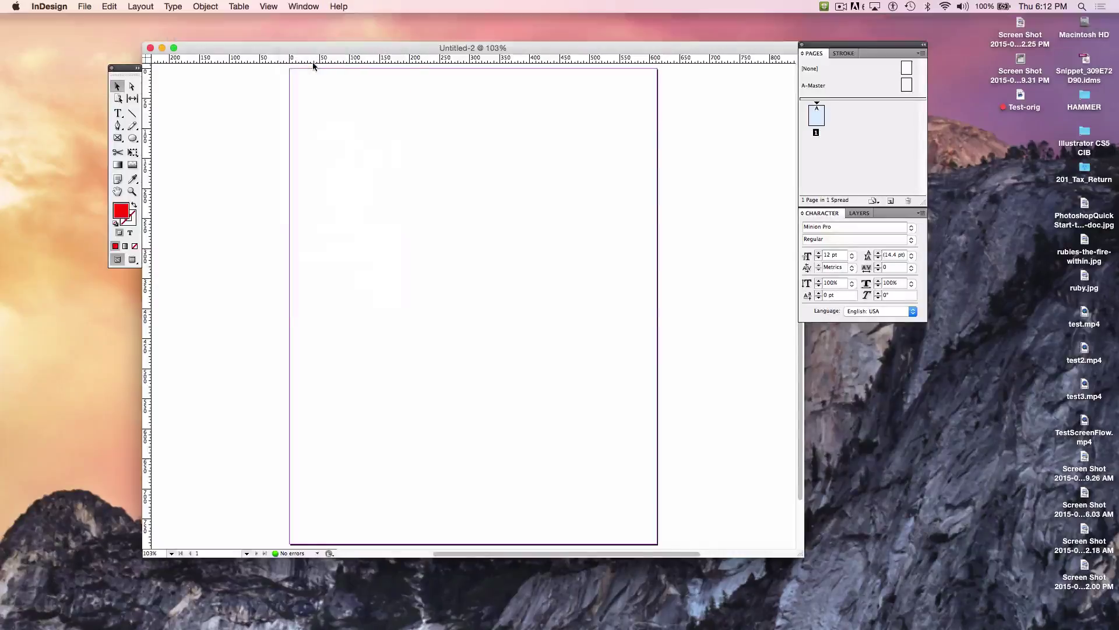
left_click(303, 7)
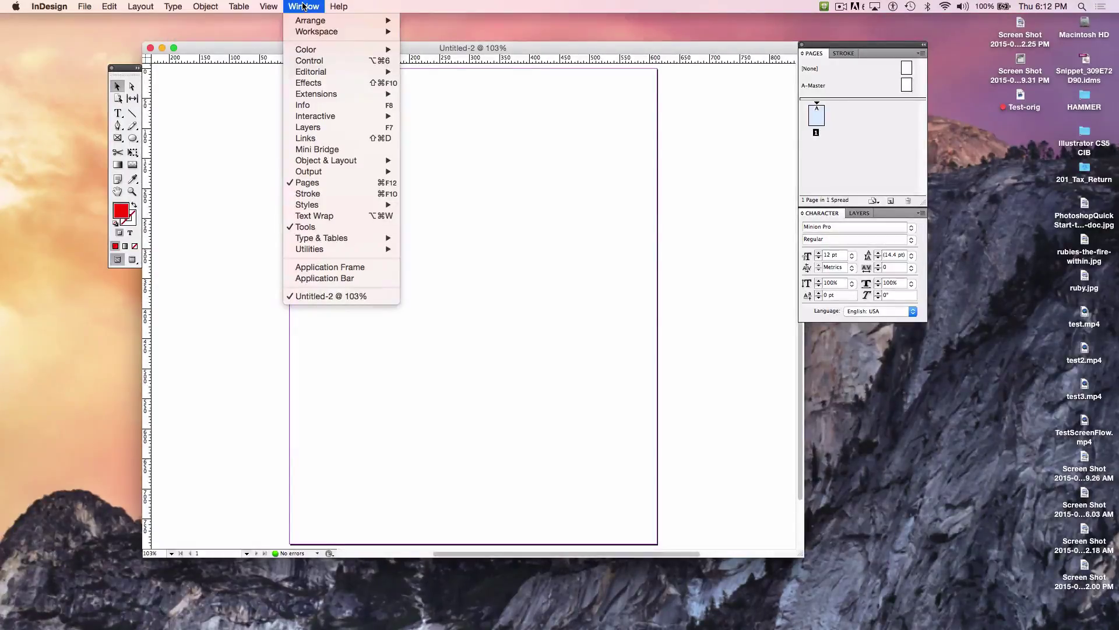
left_click(313, 62)
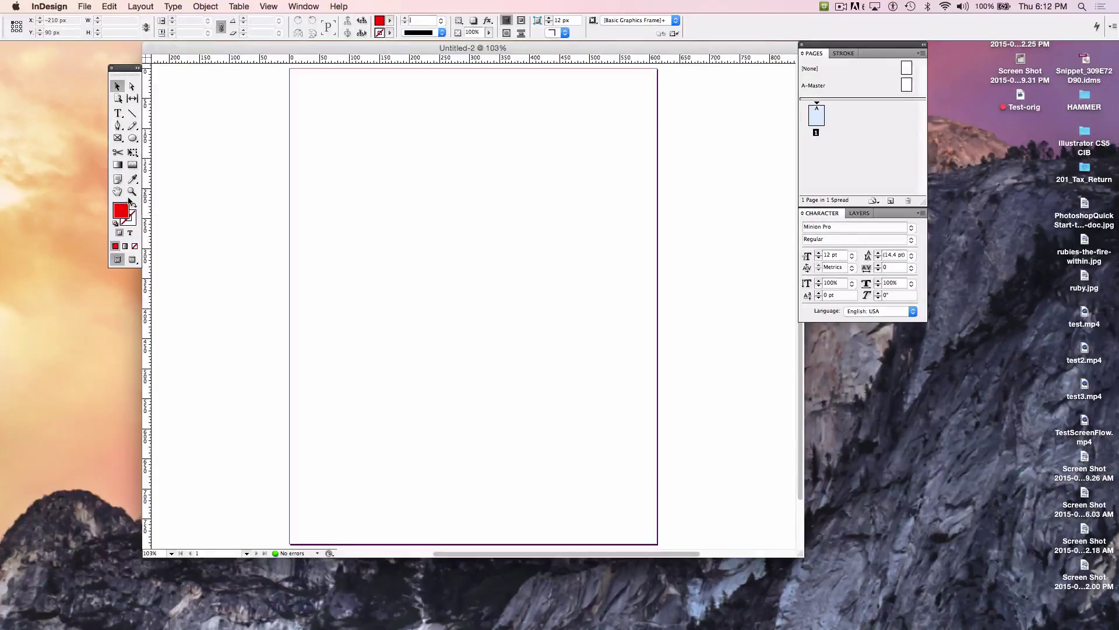
Step: Show the Layers panel
left_click(302, 6)
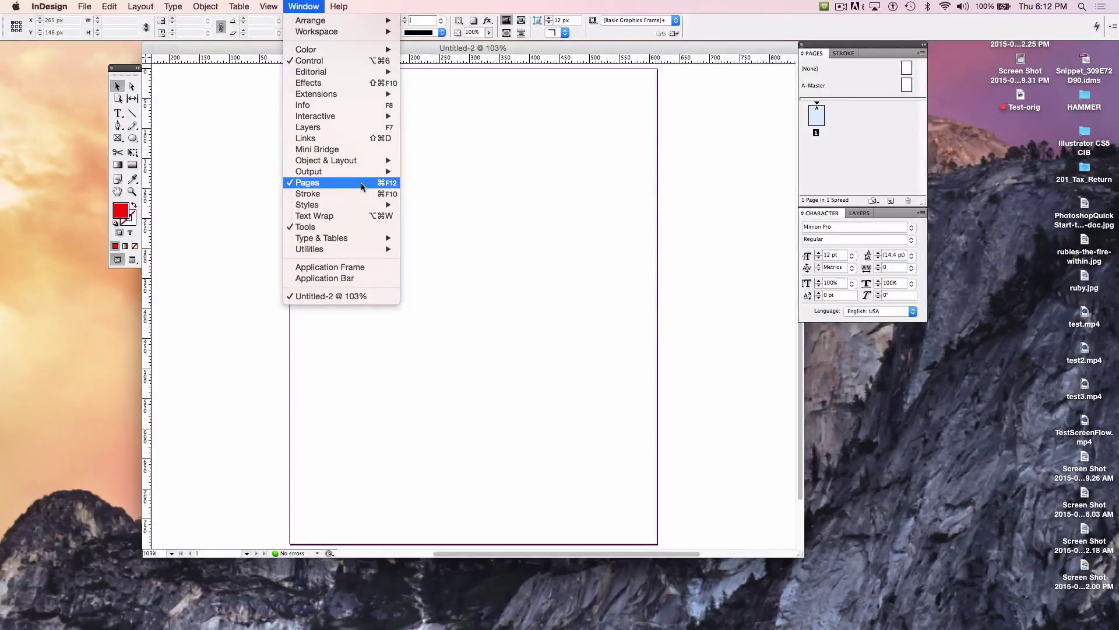
mouse_move(356, 234)
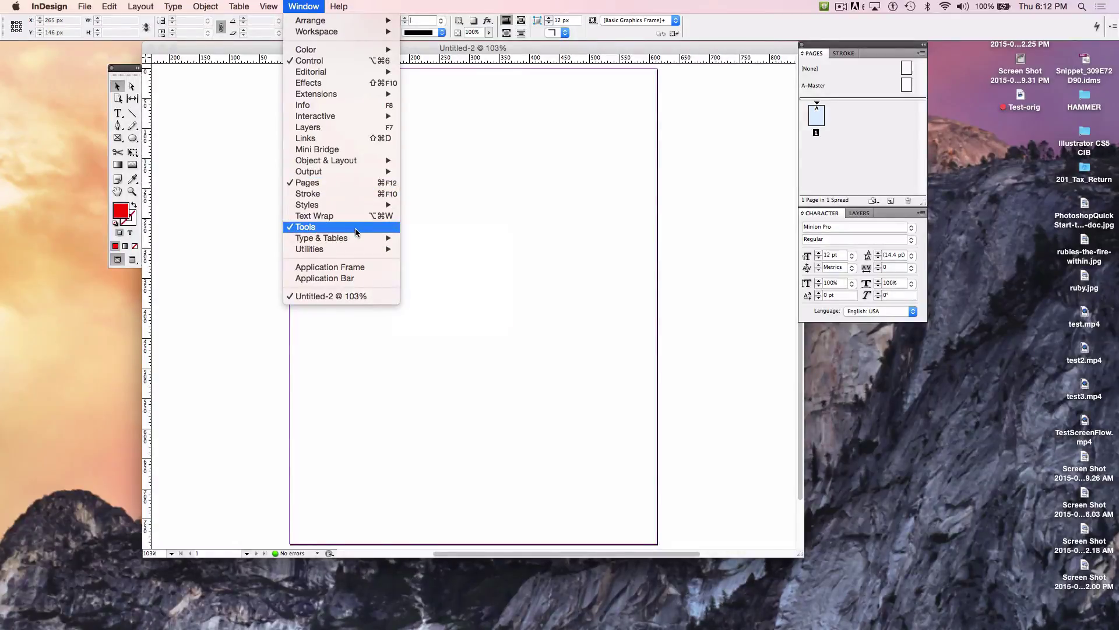
left_click(307, 127)
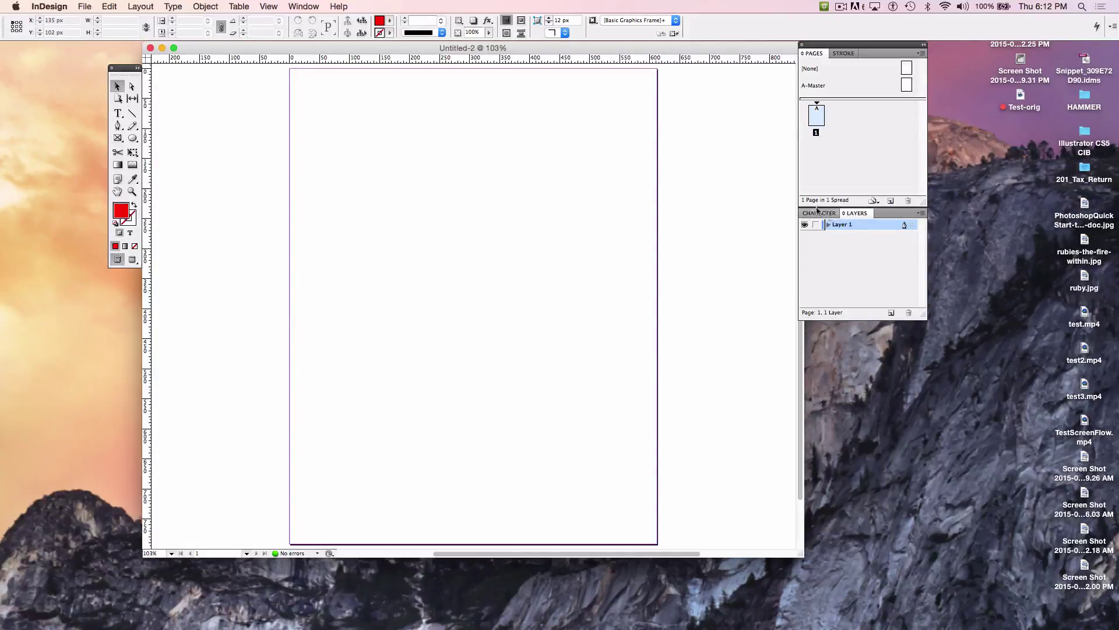
Step: Show the Character panel, switching from it to the Layers panel and back
left_click(303, 7)
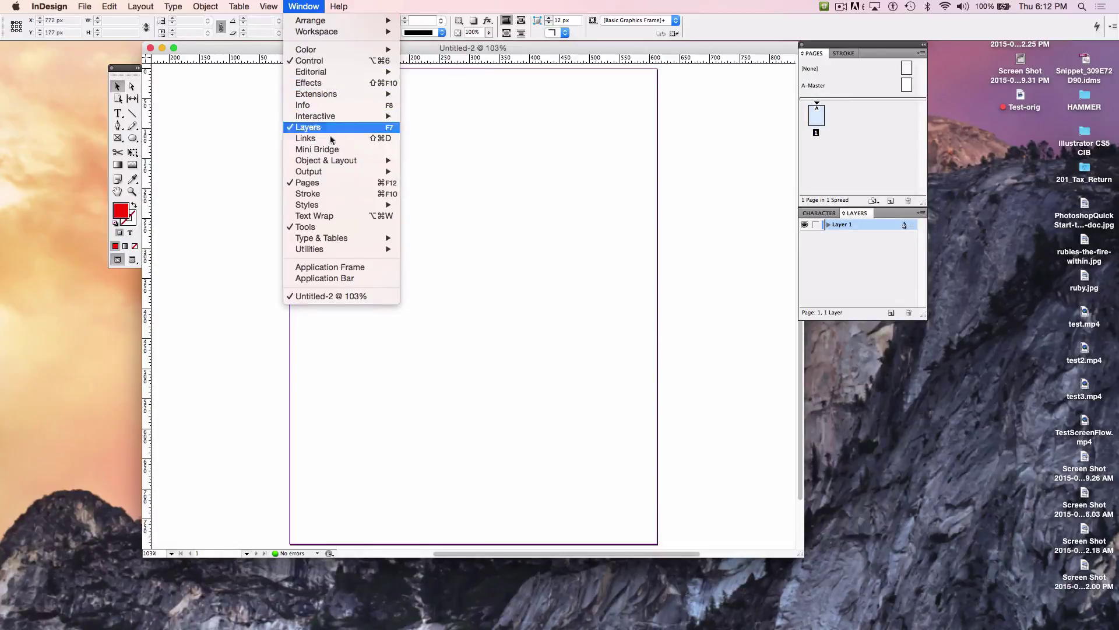
mouse_move(325, 240)
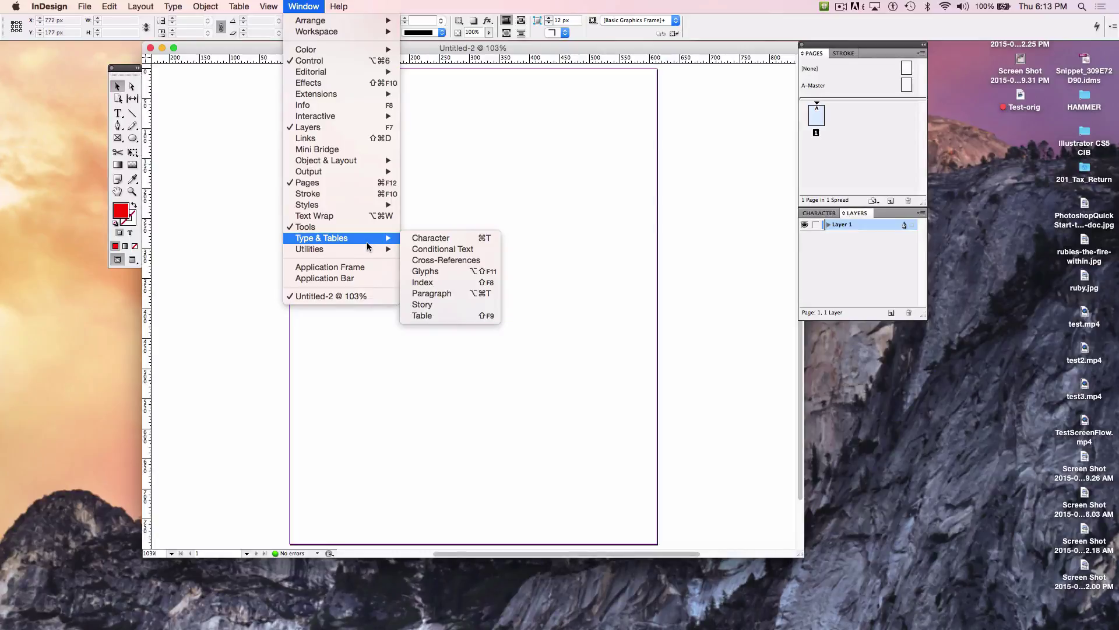
left_click(429, 238)
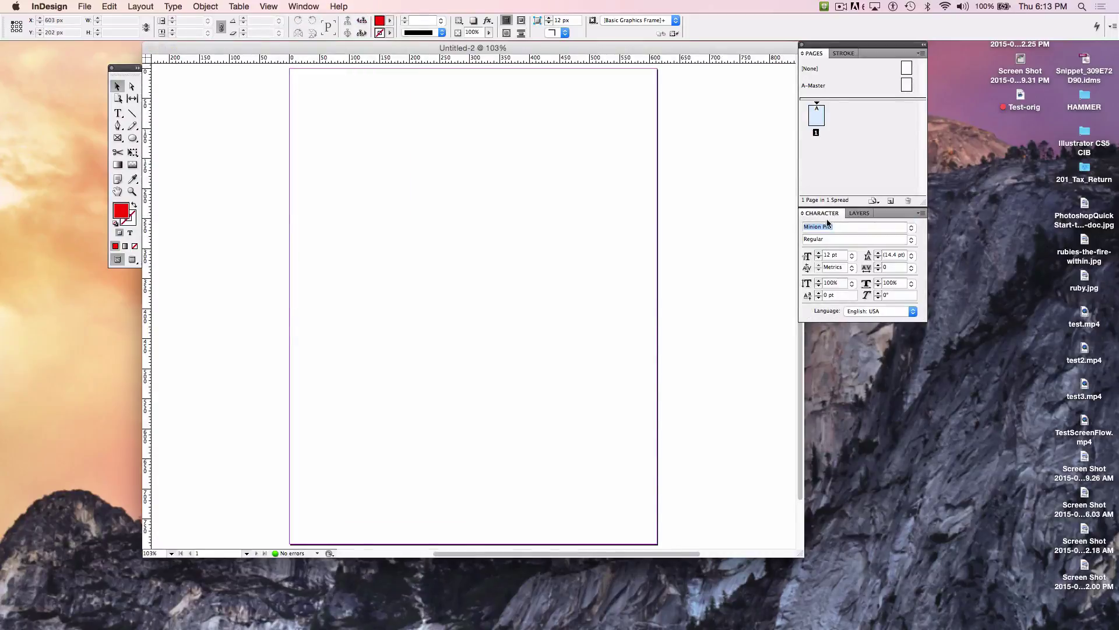
left_click(858, 213)
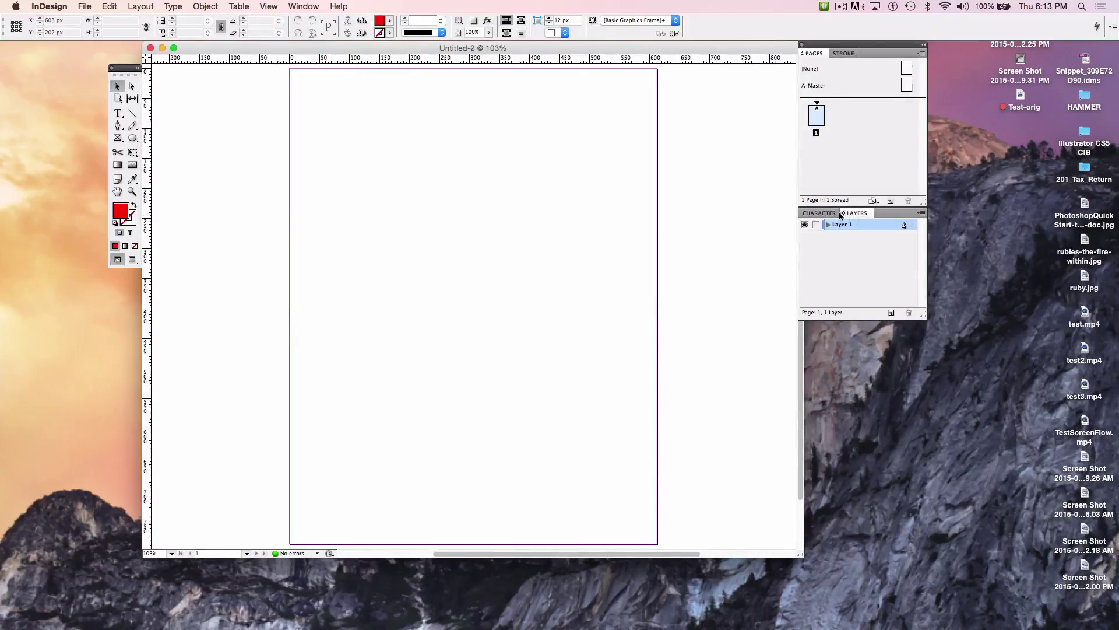
left_click(822, 213)
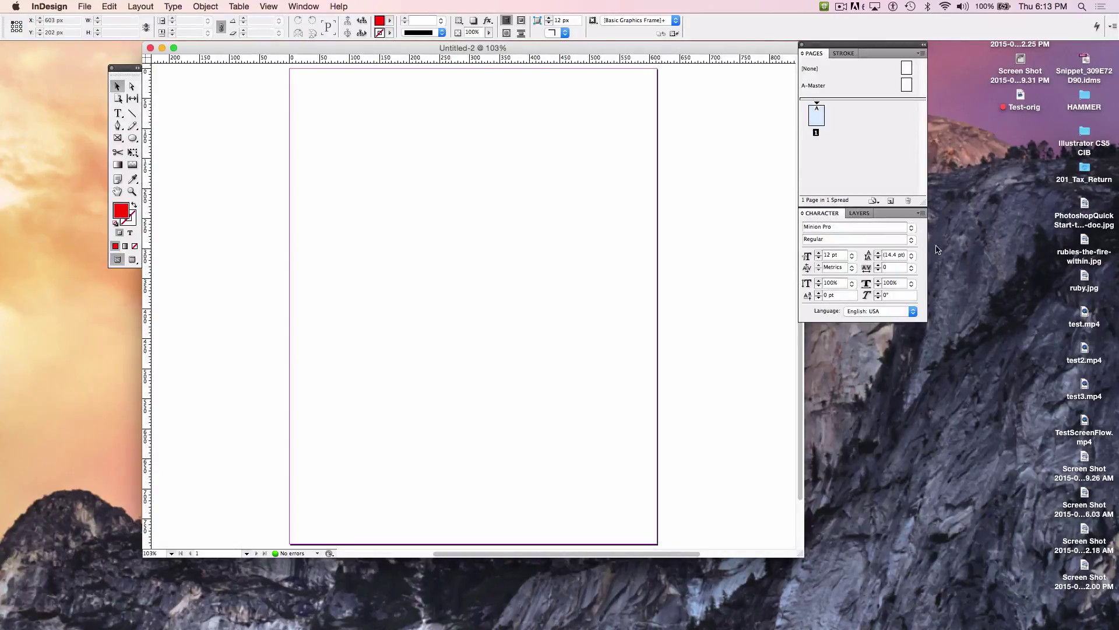
Step: Examine the available font families and font sizes in the Character panel, and bring the Layers panel back to the front
left_click(911, 228)
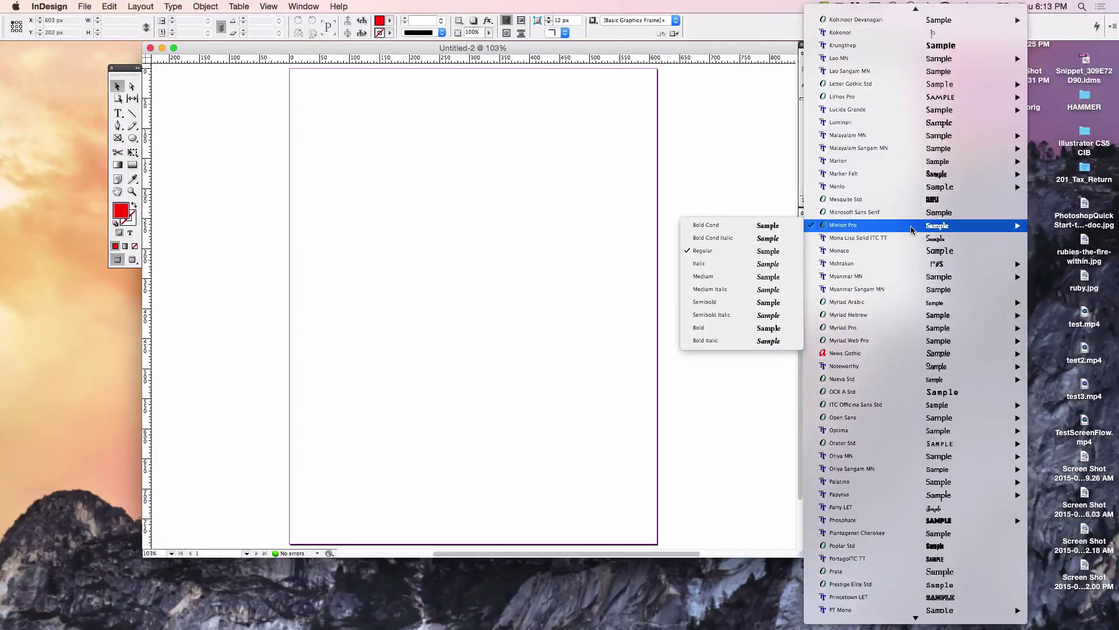
left_click(732, 182)
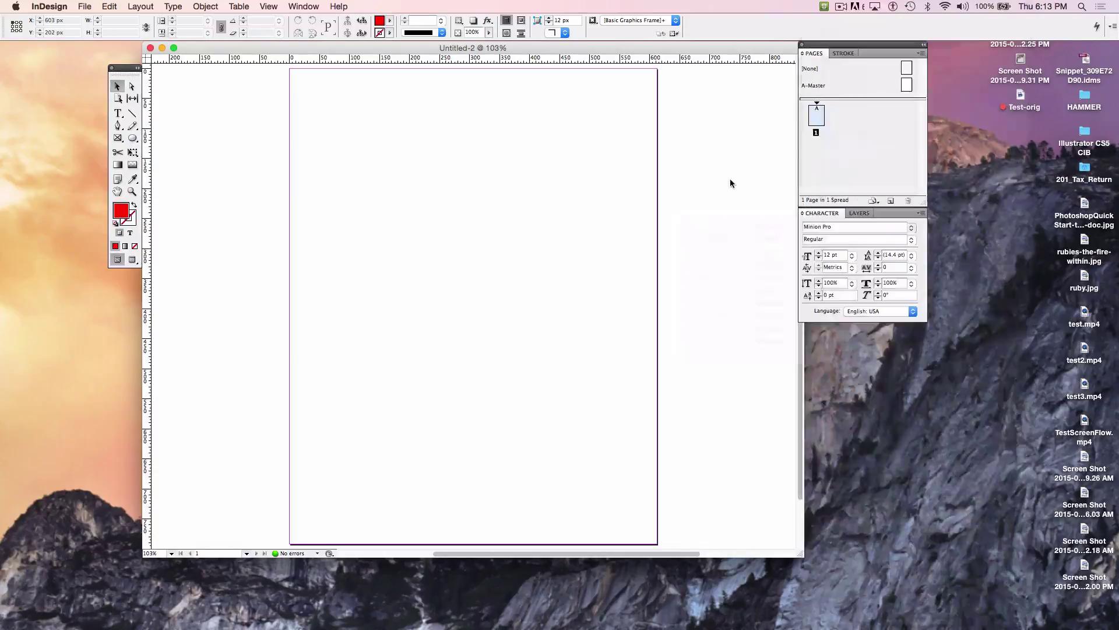
left_click(852, 256)
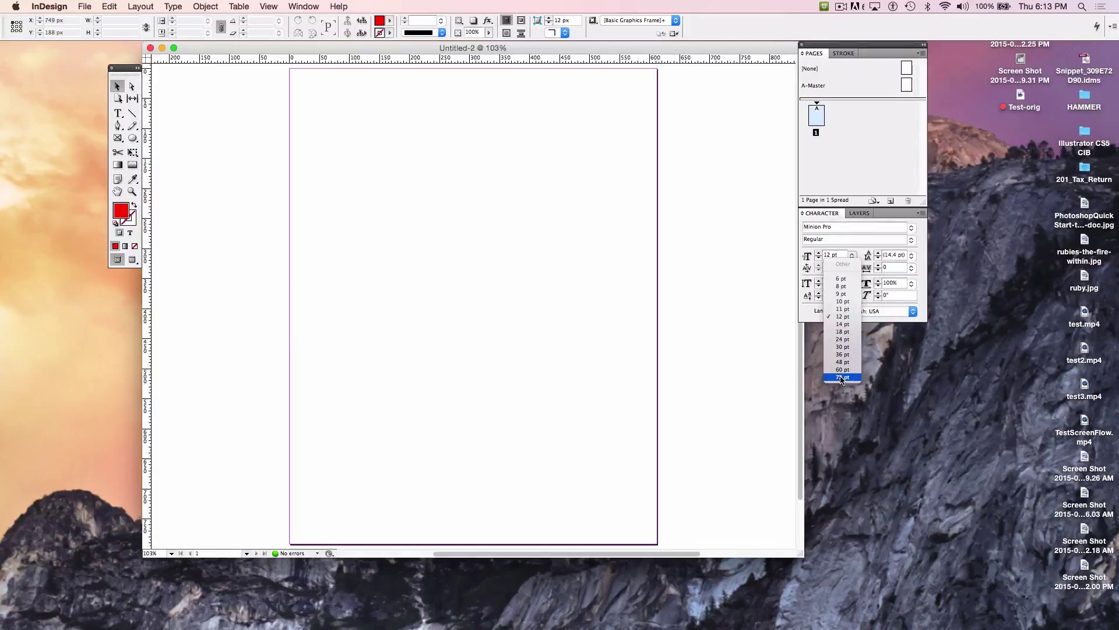
left_click(730, 348)
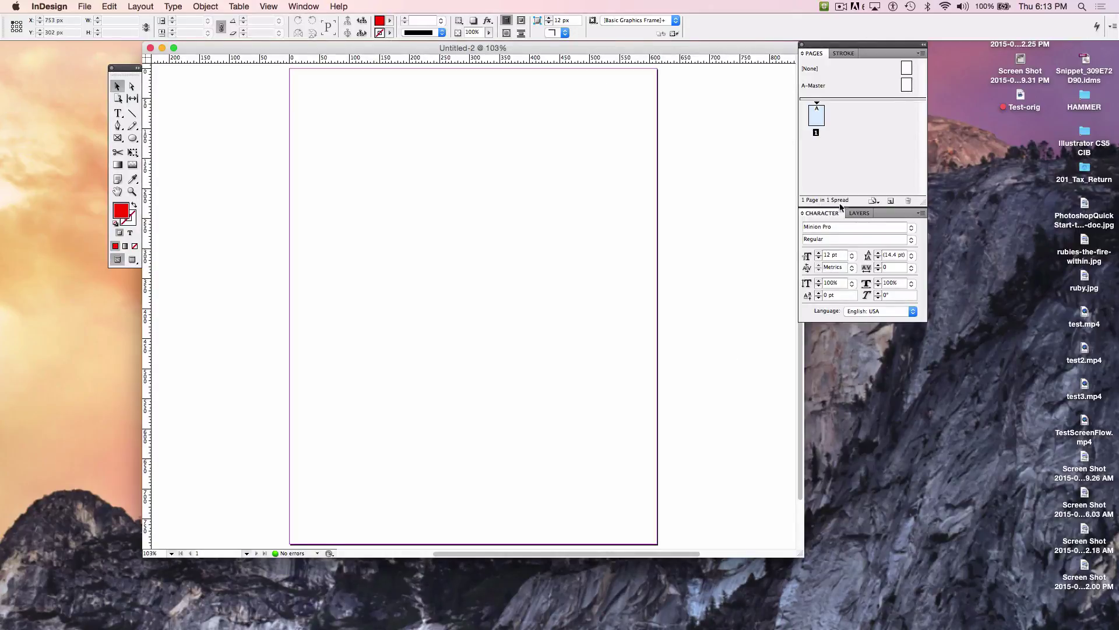
left_click(854, 212)
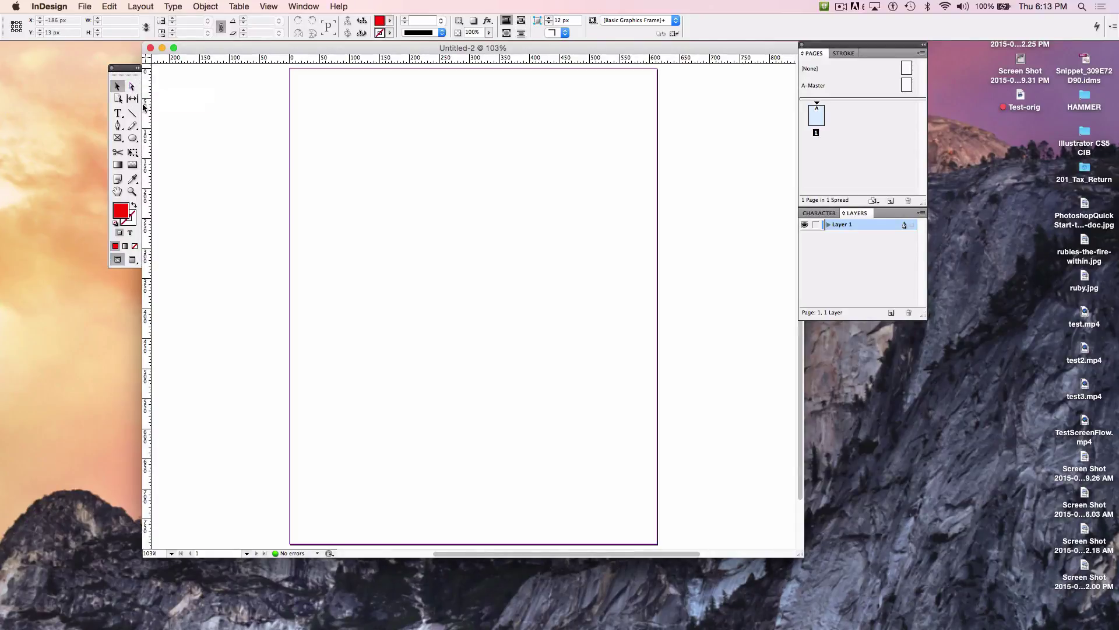
Step: Begin a Pen tool path at about X 122, Y 163 px and add a curved anchor at about X 428, Y 91 px
left_click(117, 127)
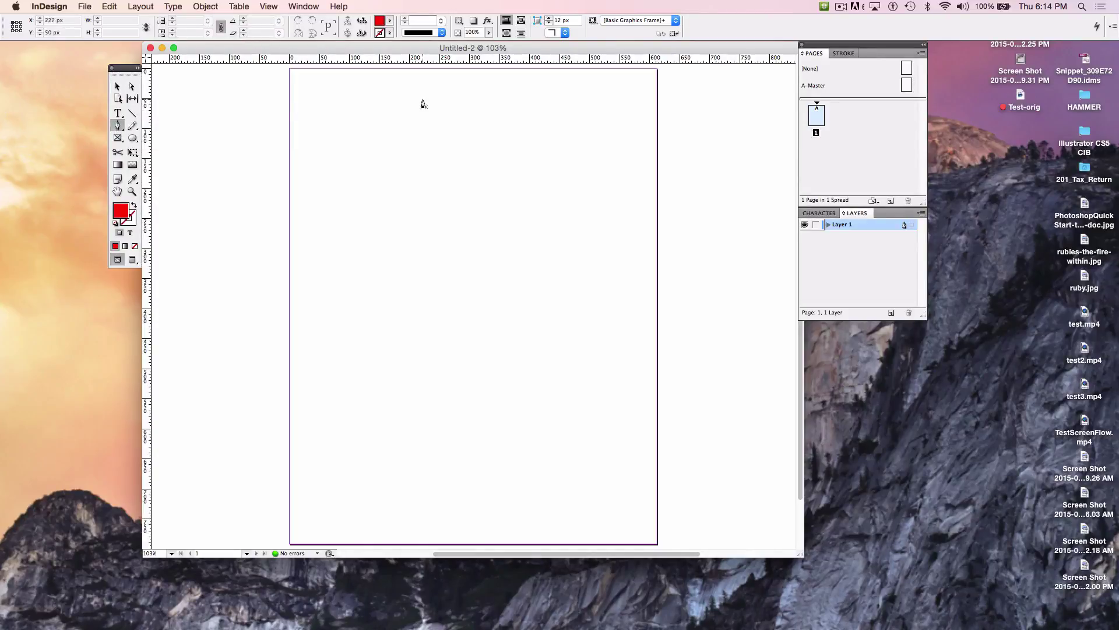
left_click(362, 170)
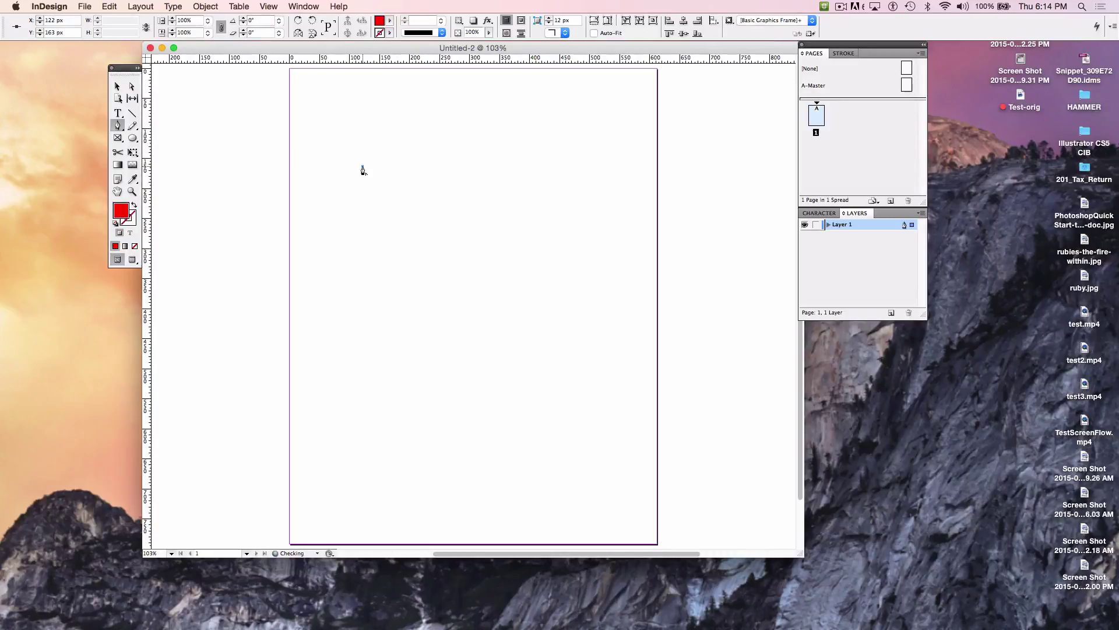
left_click(547, 123)
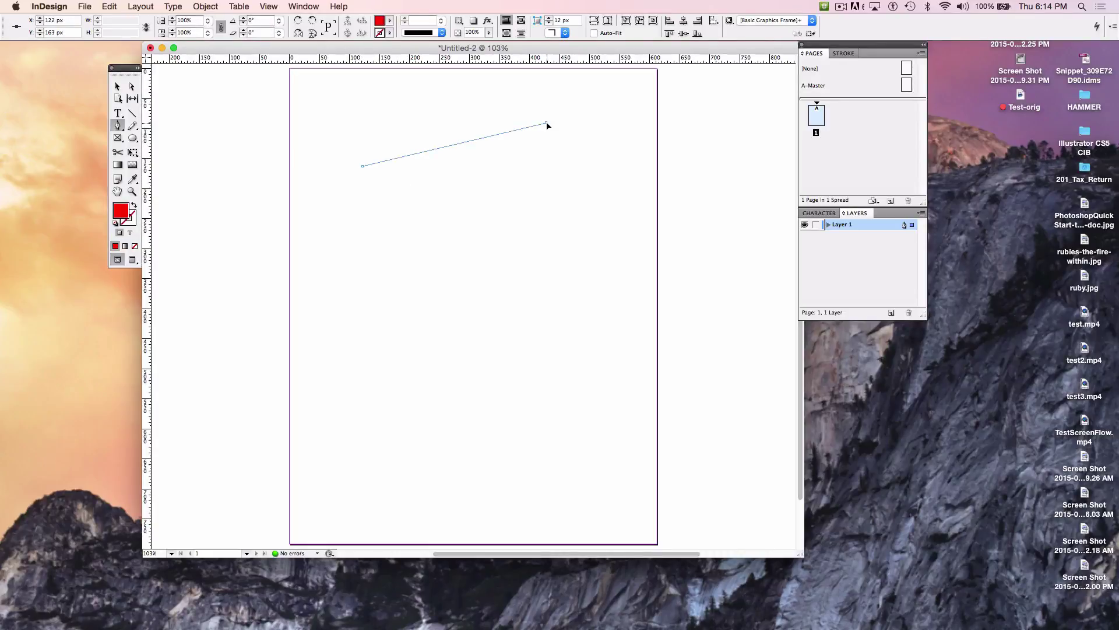
left_click_drag(547, 124, 583, 198)
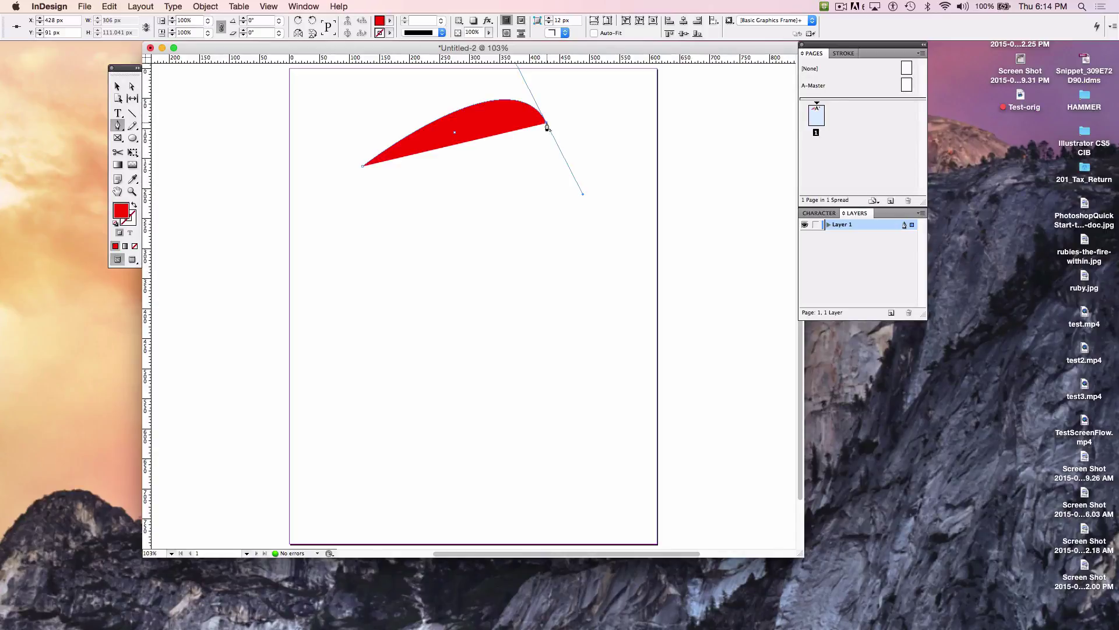
Step: Turn the last anchor into a corner and add three curved anchors around the shape, ending at about X 83, Y 222 px
left_click(547, 123)
left_click_drag(562, 152, 660, 124)
left_click_drag(579, 220, 492, 284)
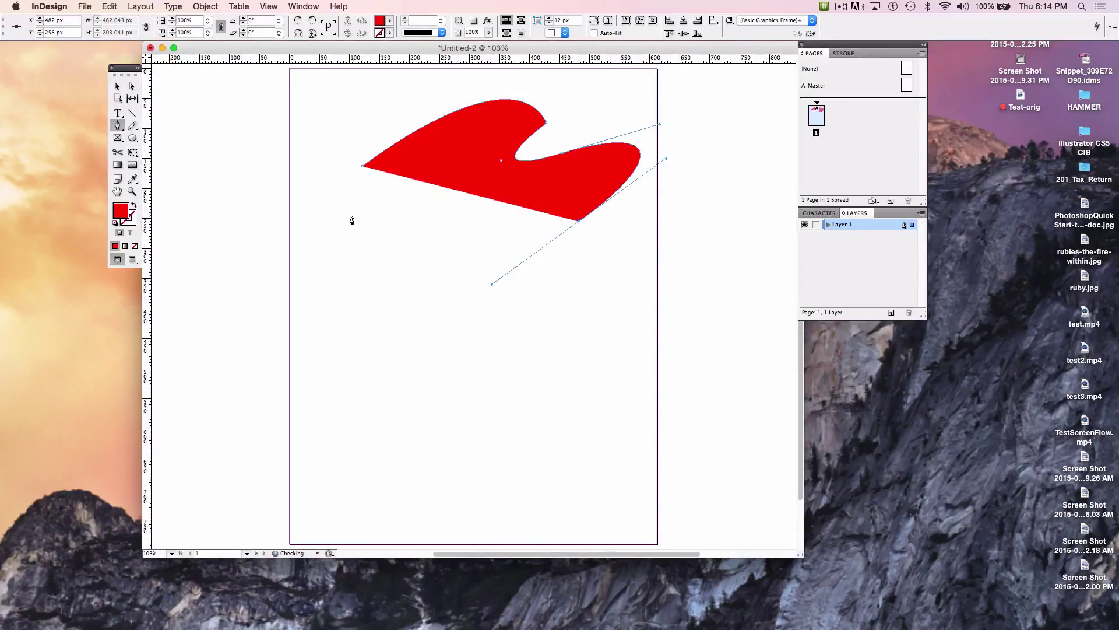
left_click_drag(339, 201, 342, 181)
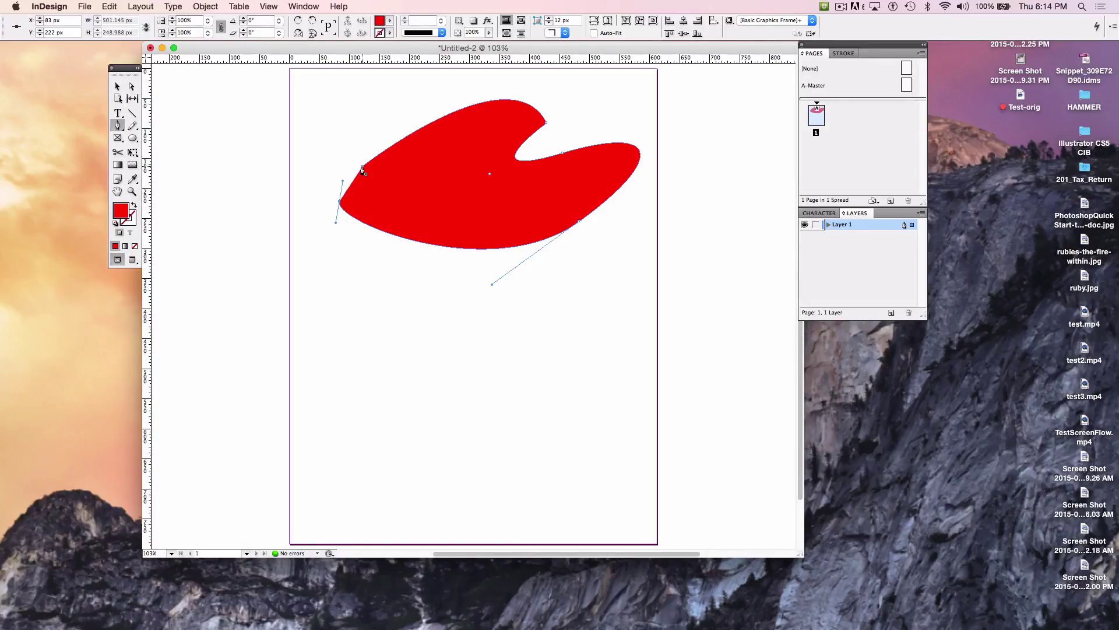
Step: Try to close the path at its starting anchor, and undo it
left_click(363, 170)
key("super+z")
Step: Close the red path at its starting anchor, pulling out a direction handle so the closing segment curves smoothly
key("super+equal")
key("super+equal")
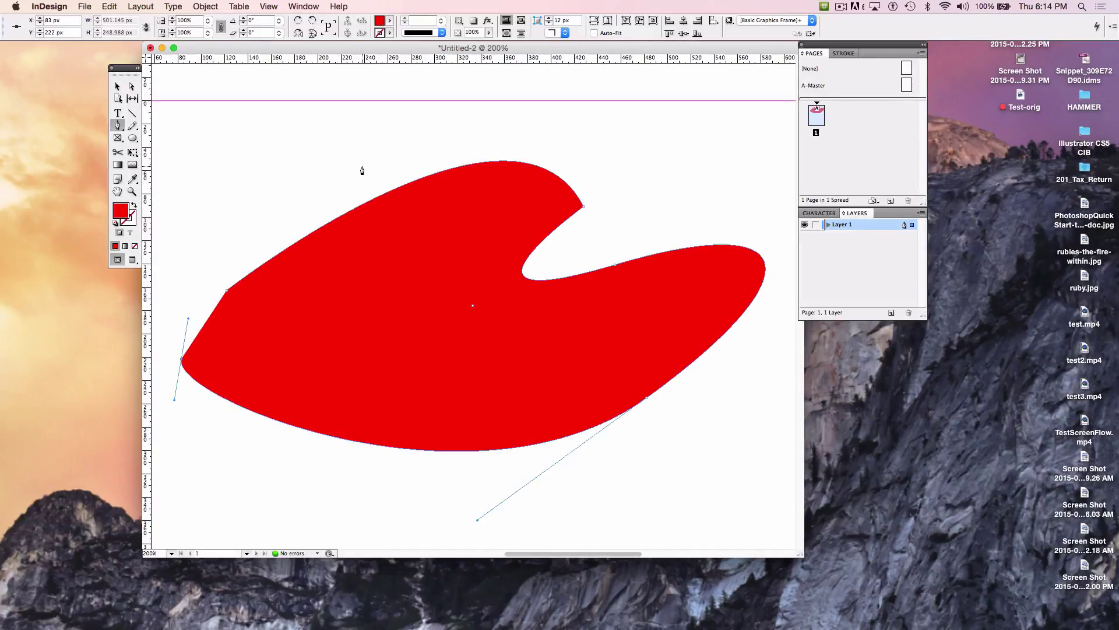
scroll(362, 170, "left", 10)
scroll(362, 170, "up", 3)
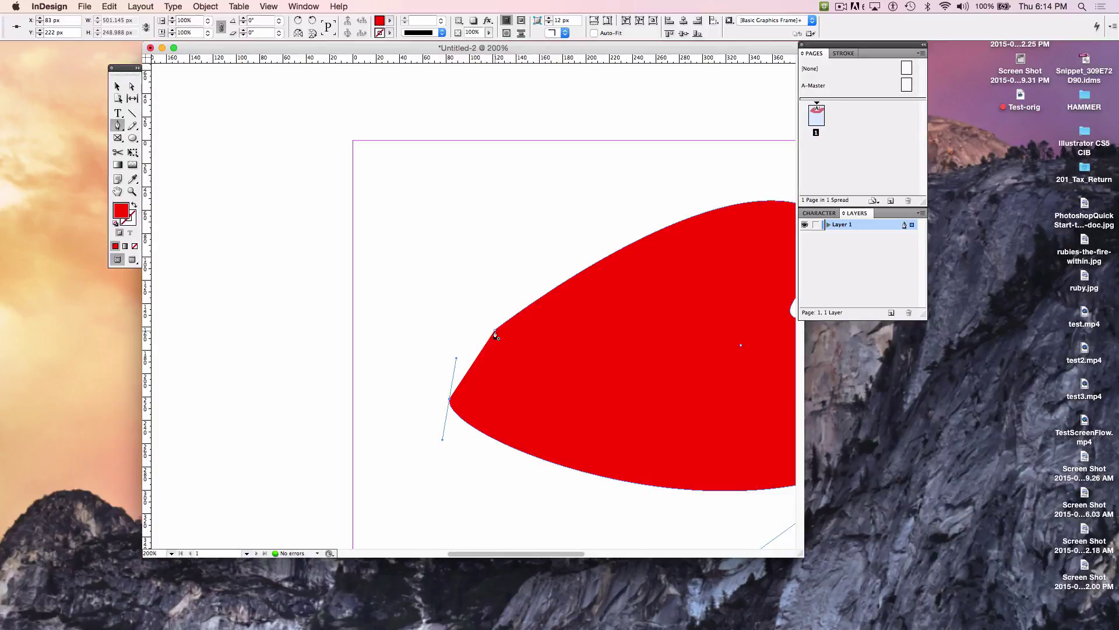
left_click_drag(496, 334, 525, 306)
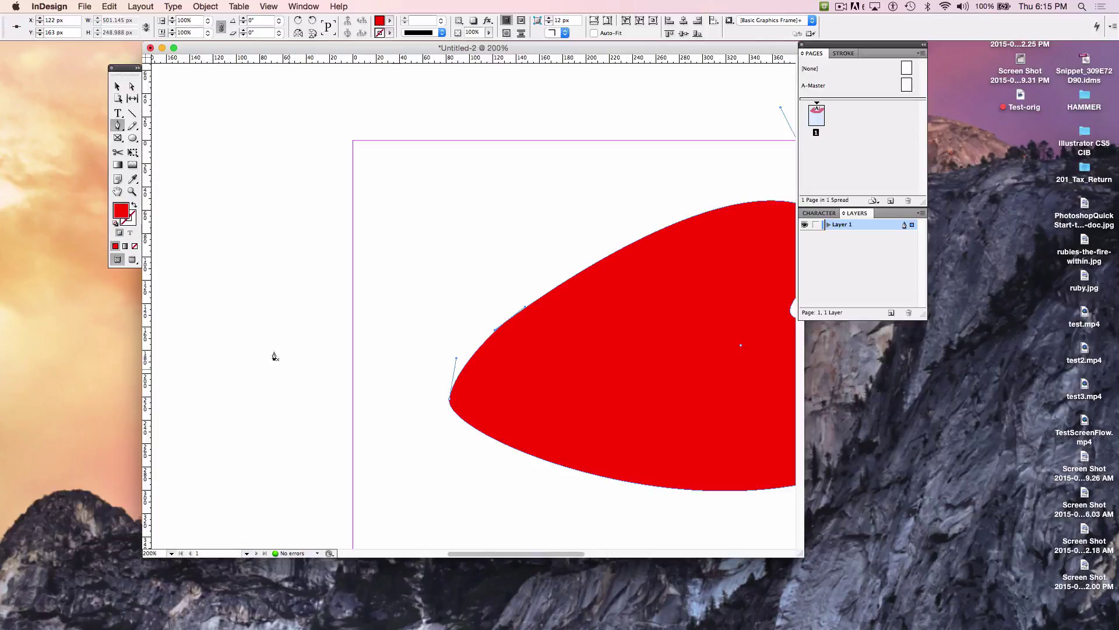
Step: Select the finished red curved shape as a whole object and delete it from the page
left_click(116, 86)
key("super+minus")
key("super+minus")
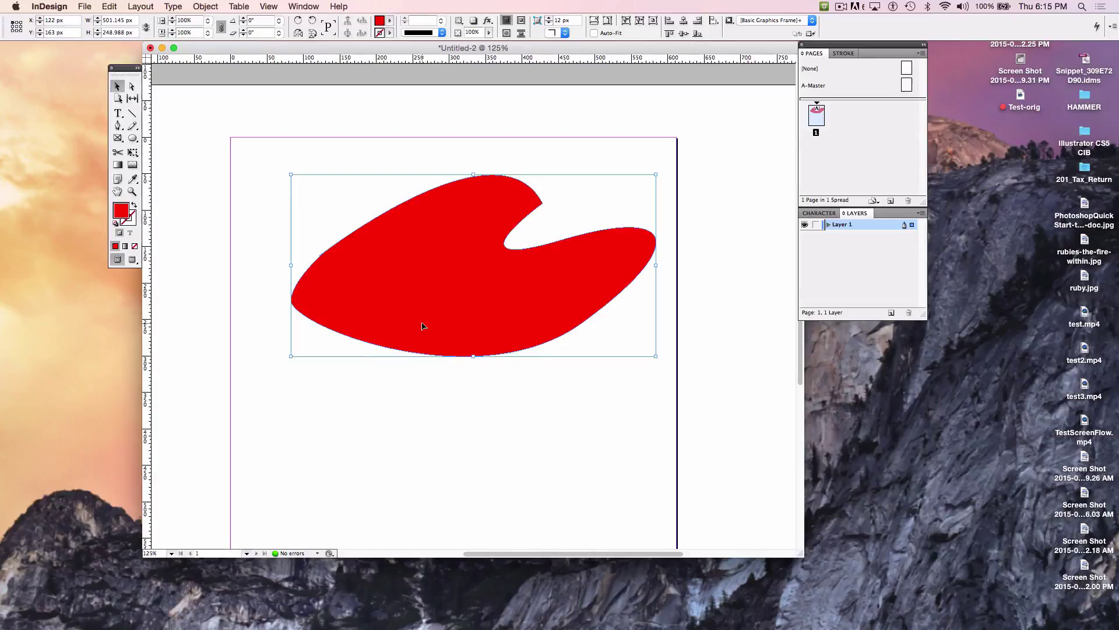
key("Delete")
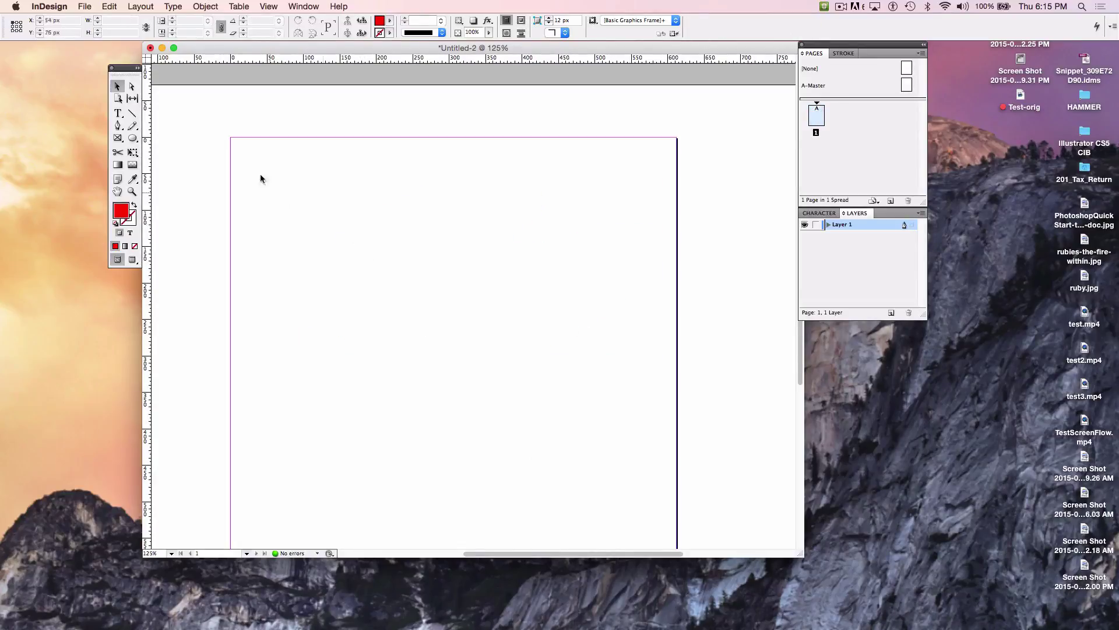
Step: Draw a rectangular placeholder frame about 222 × 170 px and a circular placeholder frame about 166 px wide overlapping its lower-left corner
left_click(118, 137)
left_click_drag(338, 220, 499, 345)
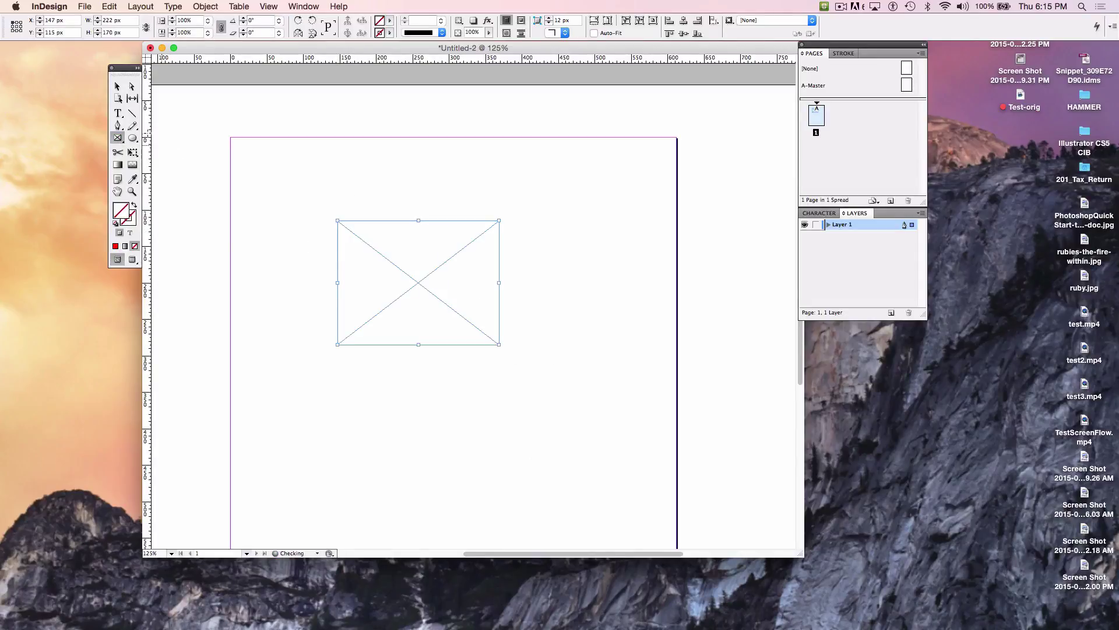
left_click_drag(116, 142, 166, 156)
left_click_drag(291, 300, 451, 421)
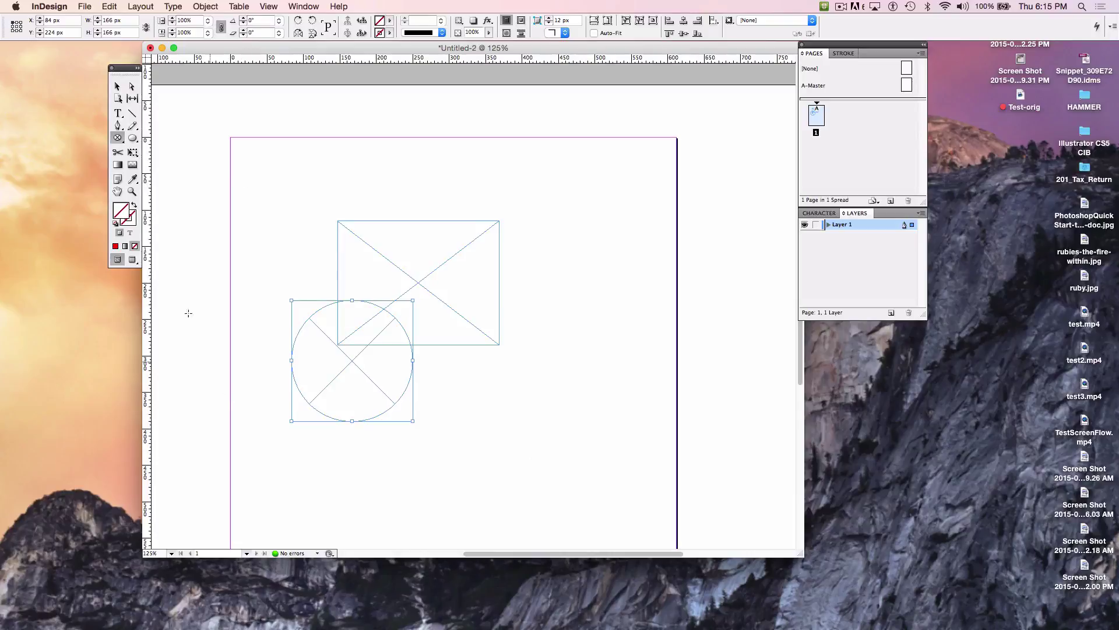
Step: Draw a red-filled rectangle about 117 × 125 px near the page's upper-right corner with the Rectangle tool
left_click(131, 139)
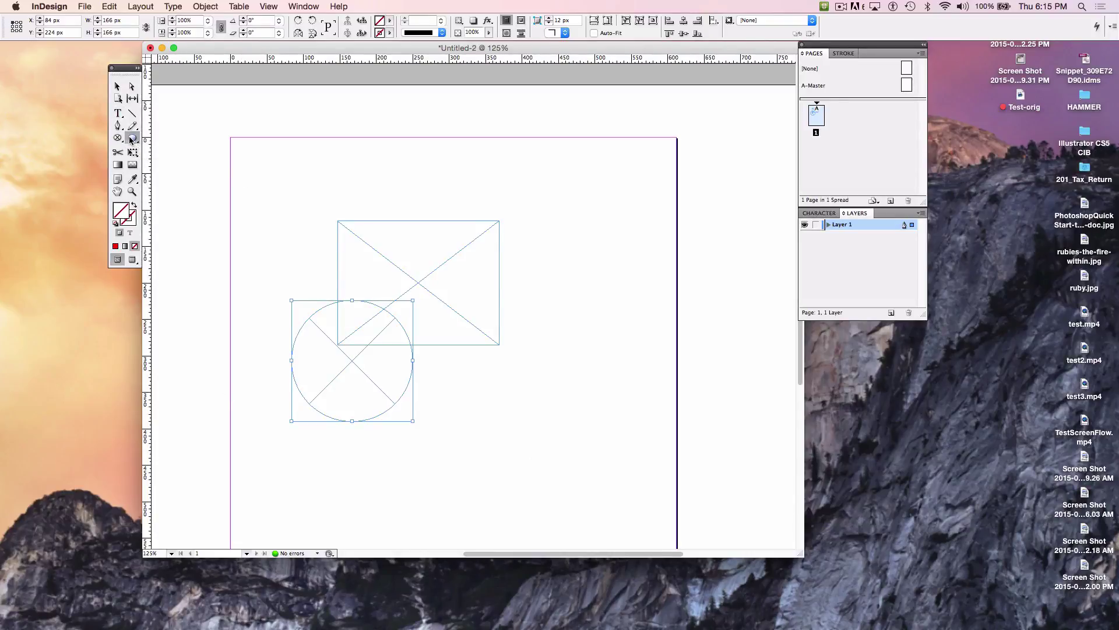
left_click(131, 138)
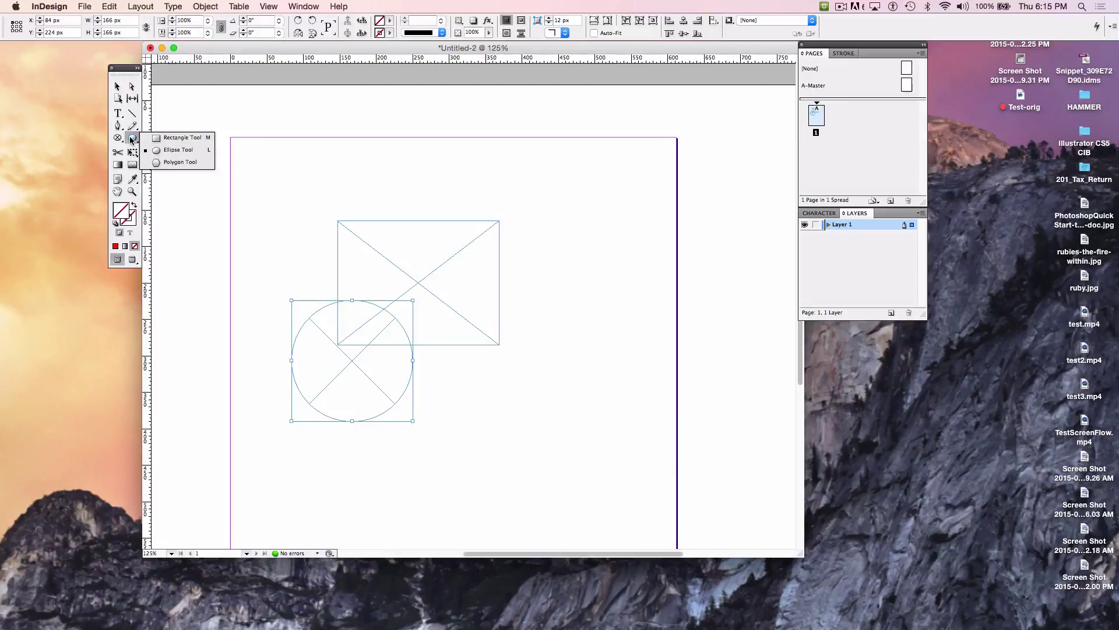
left_click(187, 138)
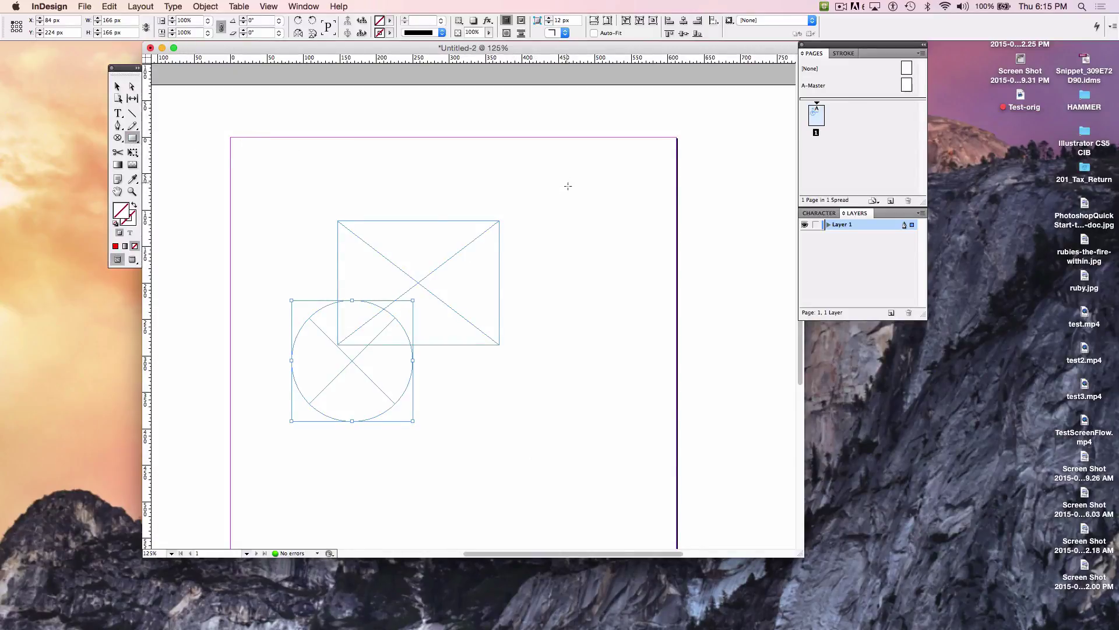
left_click_drag(547, 182, 632, 273)
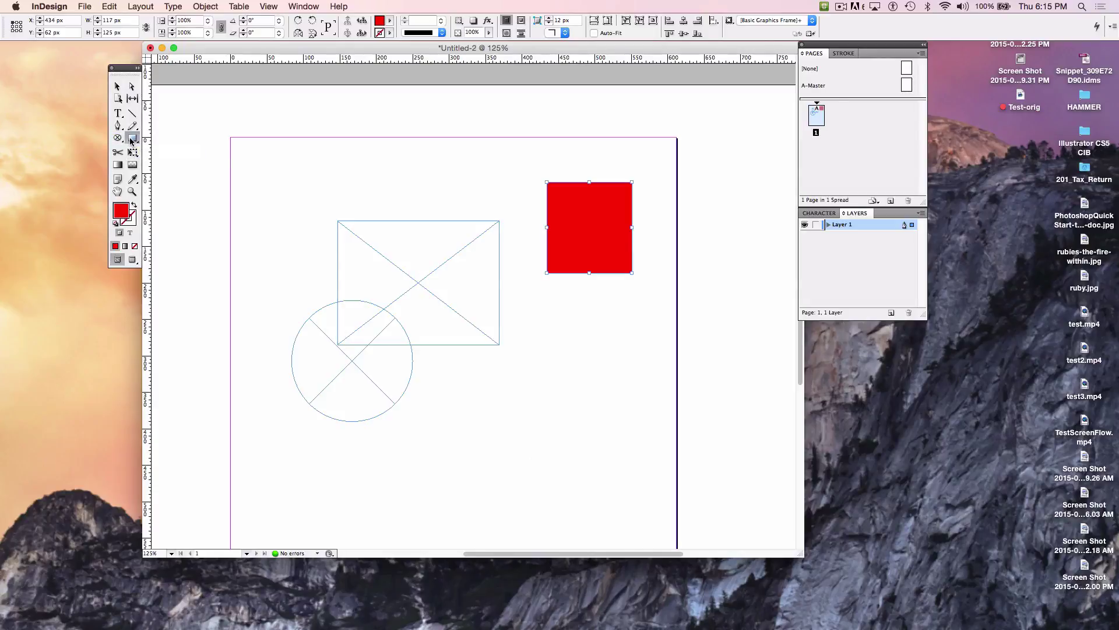
Step: Draw a hexagon about 109 × 94 px below the red rectangle with the Polygon tool
left_click_drag(132, 138, 157, 162)
left_click(158, 163)
left_click_drag(574, 304, 653, 390)
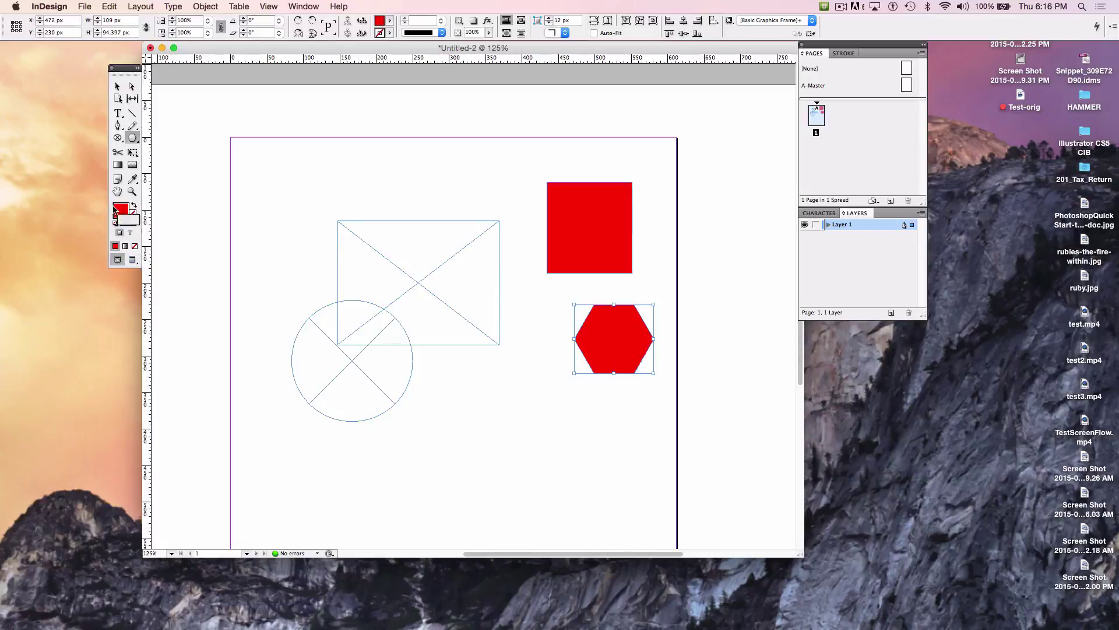
Step: Fill the hexagon with a linear white-to-black gradient at about 44.2°, and move the gradient's midpoint to 72%
left_click(115, 166)
double_click(117, 166)
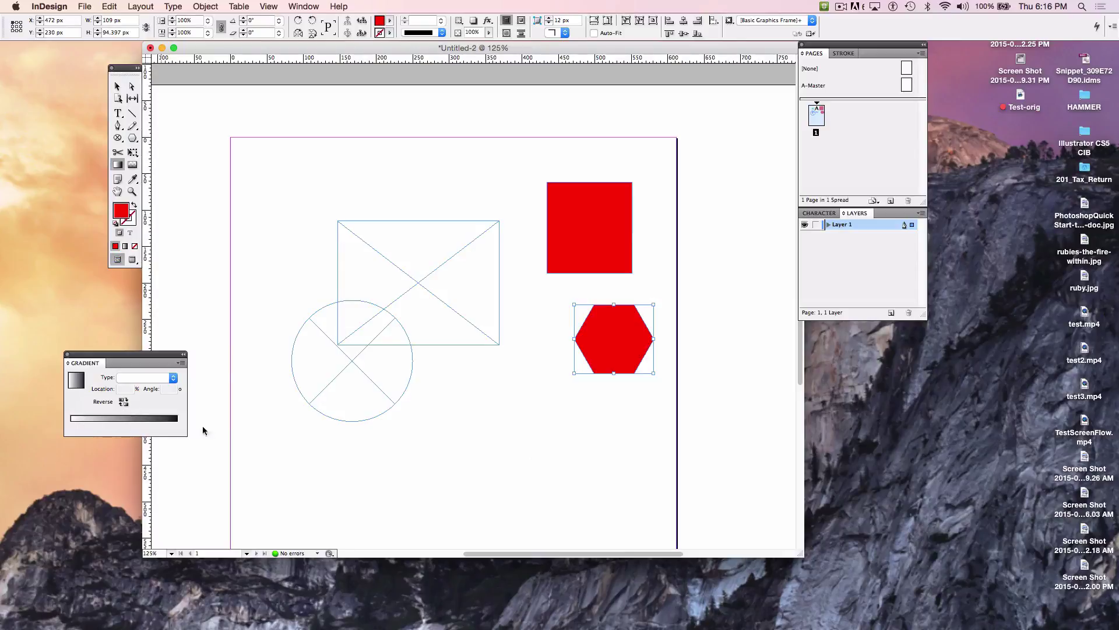
left_click_drag(597, 358, 646, 306)
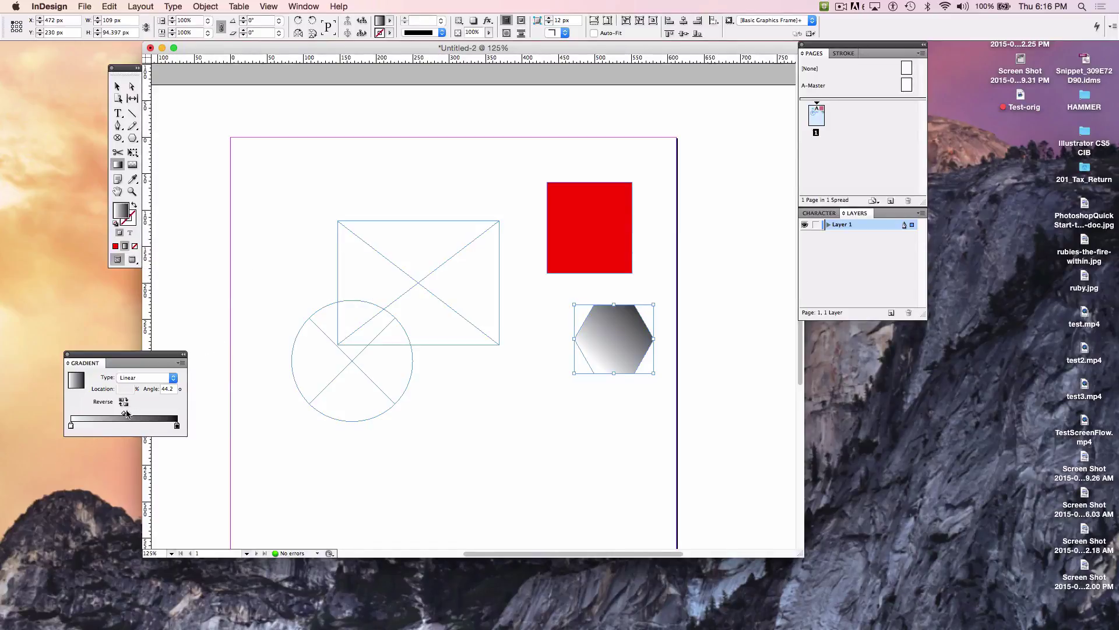
left_click_drag(123, 414, 147, 414)
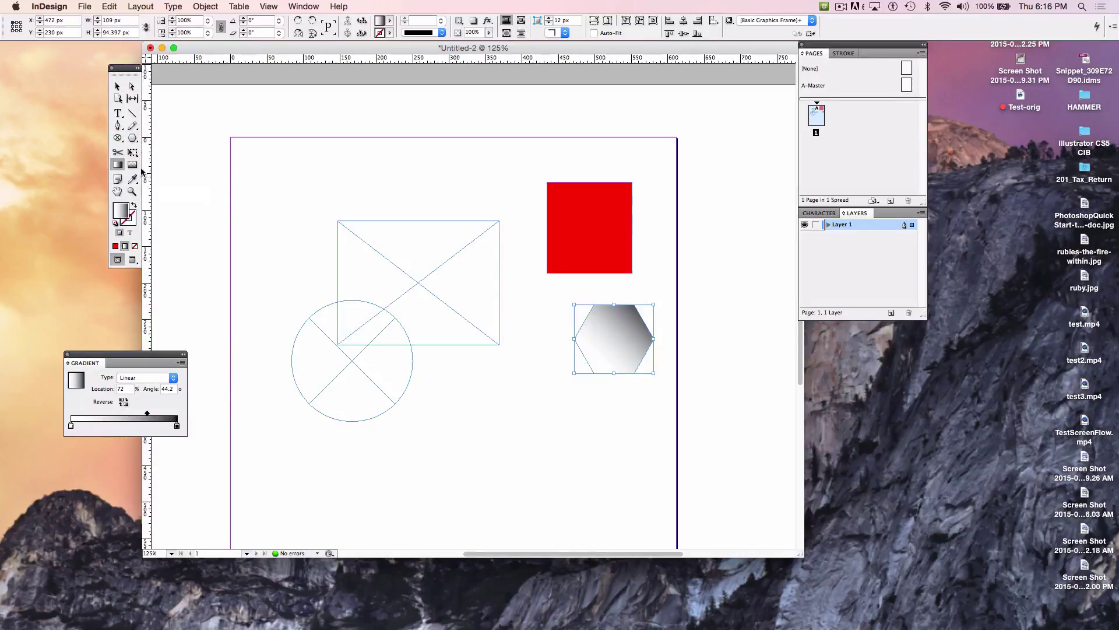
Step: Copy the red rectangle's fill onto the hexagon with the Eyedropper tool
left_click(118, 191)
left_click_drag(332, 293, 273, 325)
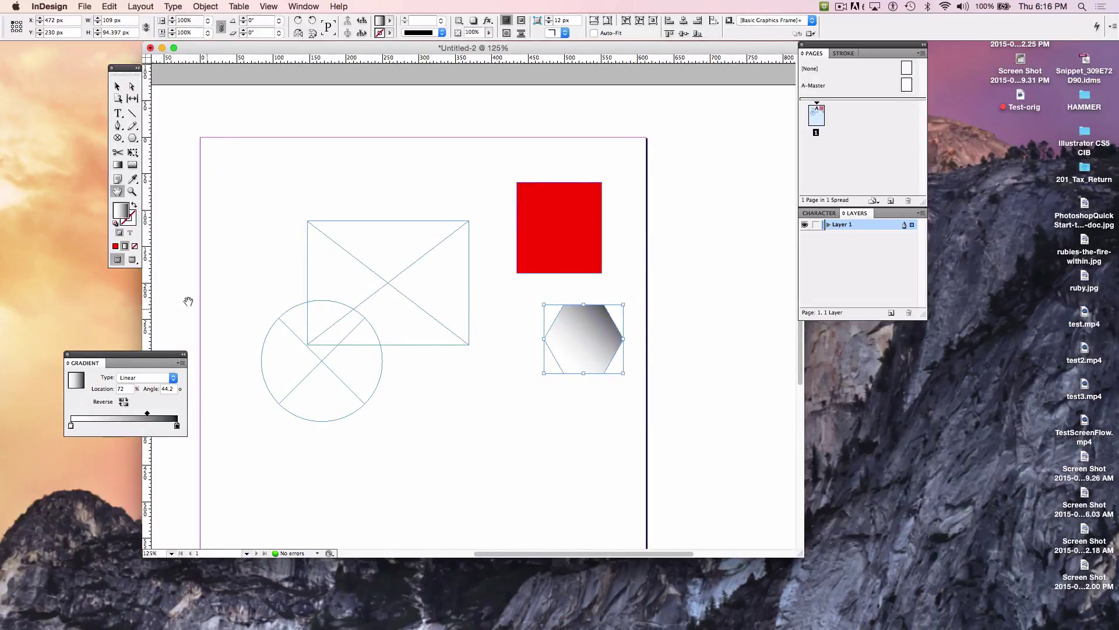
left_click(133, 180)
left_click(543, 217)
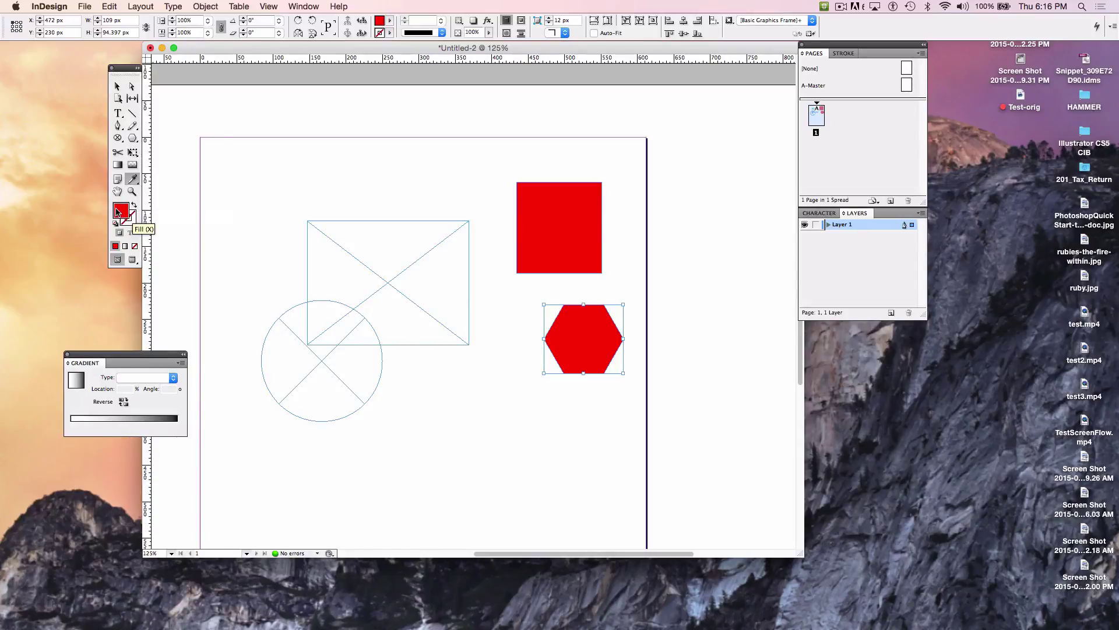
Step: Give the hexagon a 20 pt stroke, trying the Dashed (3 and 2) type before switching it to Thick - Thick
left_click(130, 224)
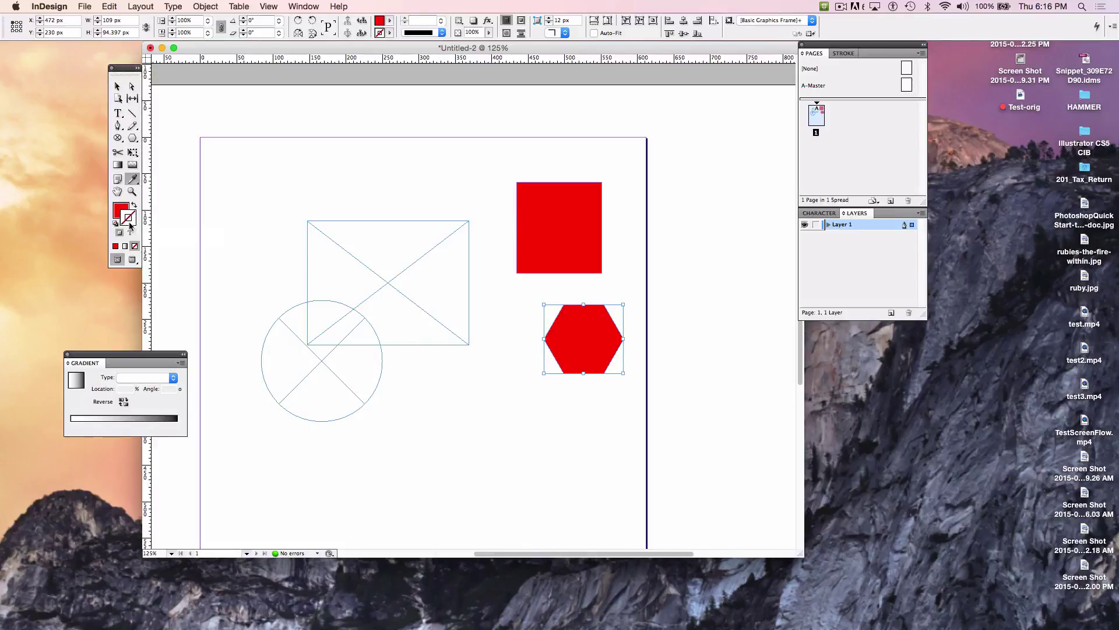
left_click(442, 33)
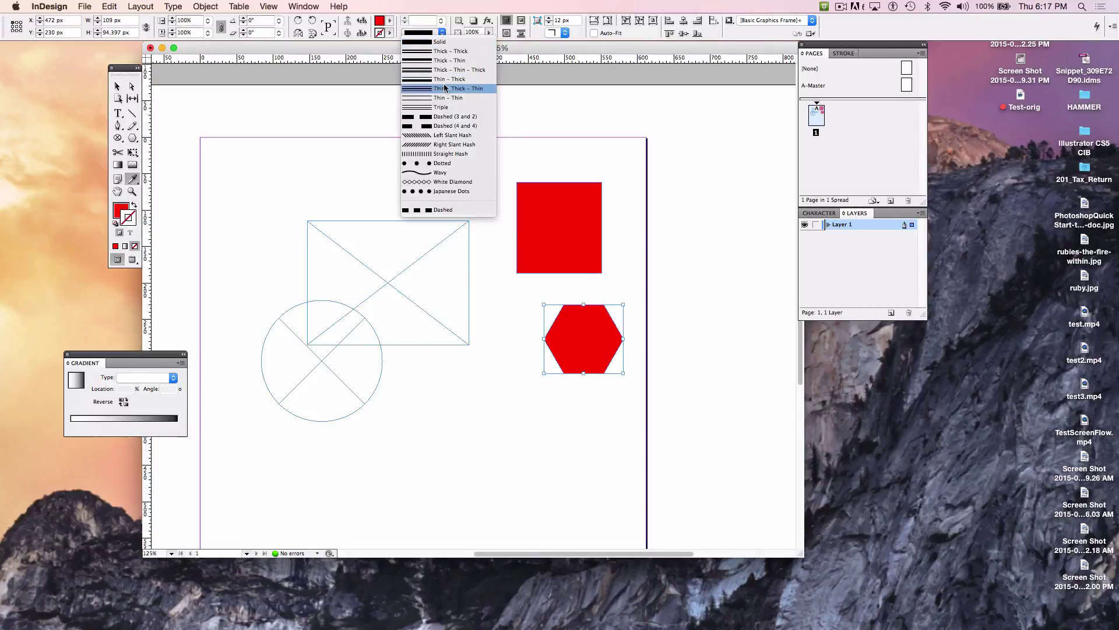
left_click(432, 121)
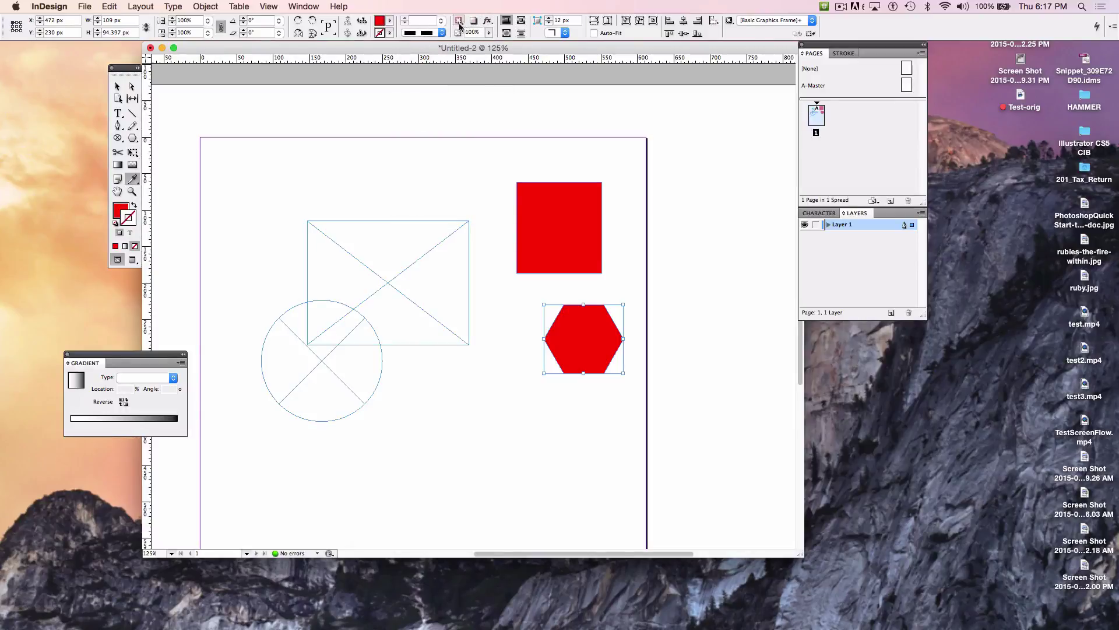
left_click(441, 21)
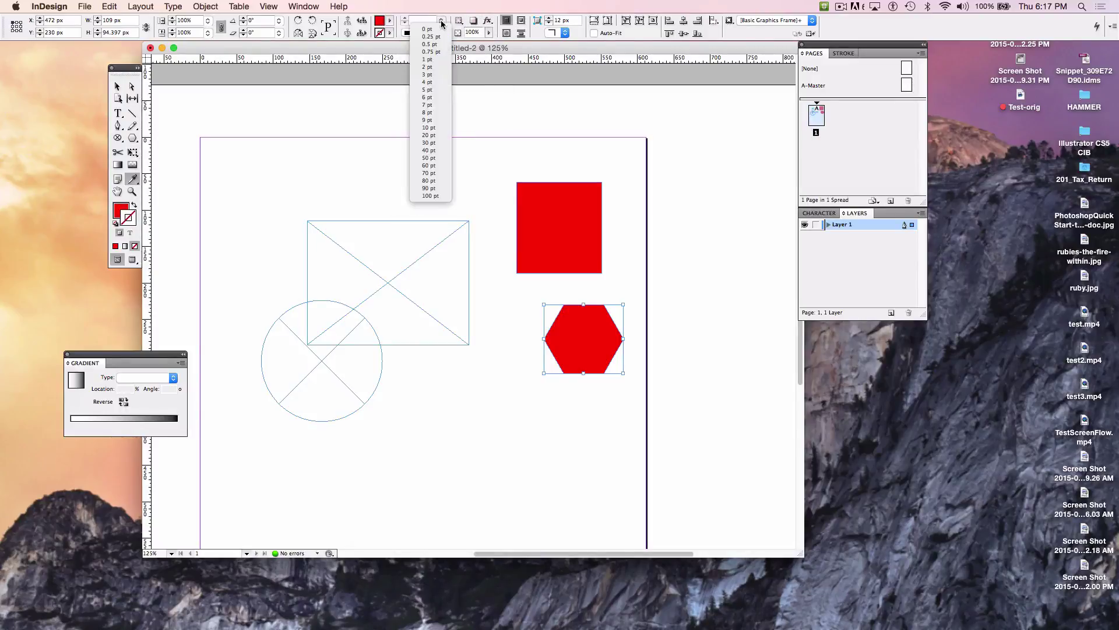
left_click(428, 134)
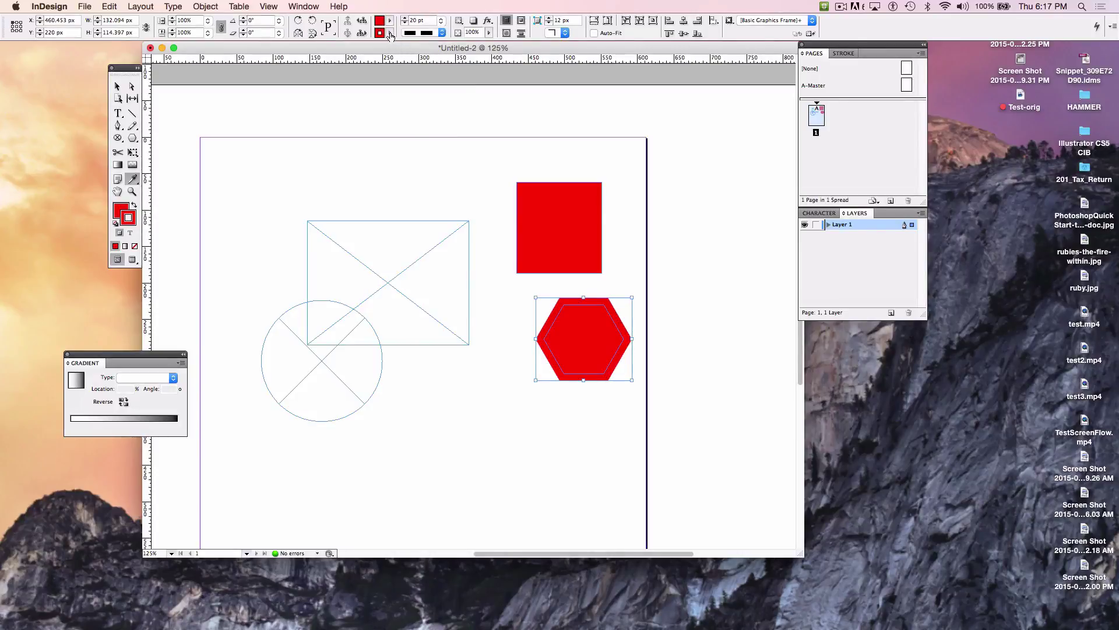
left_click(427, 34)
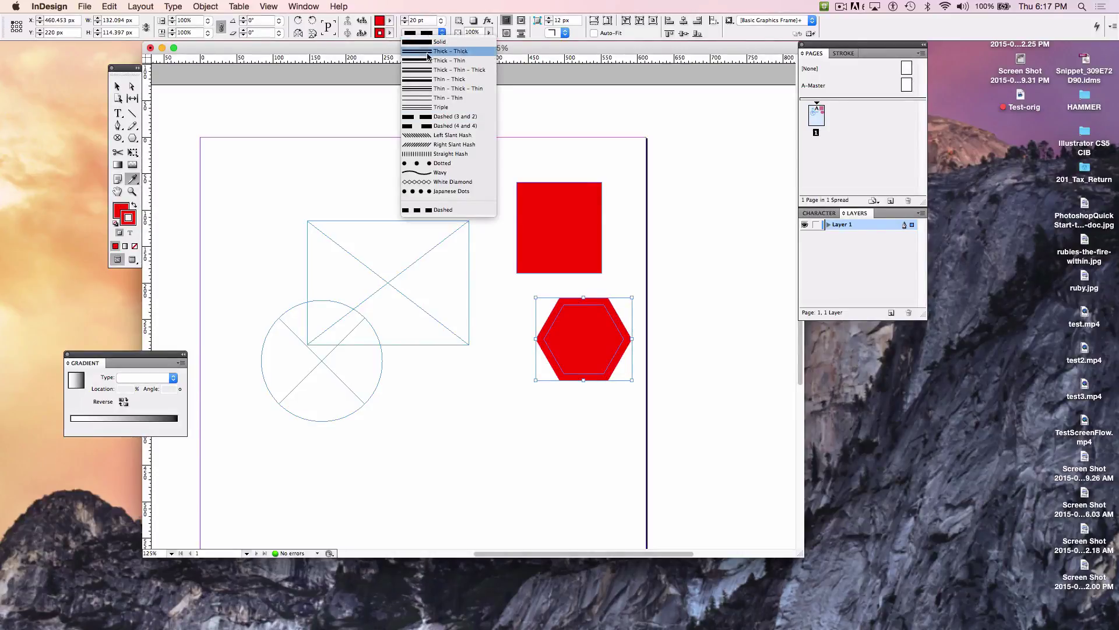
left_click(428, 57)
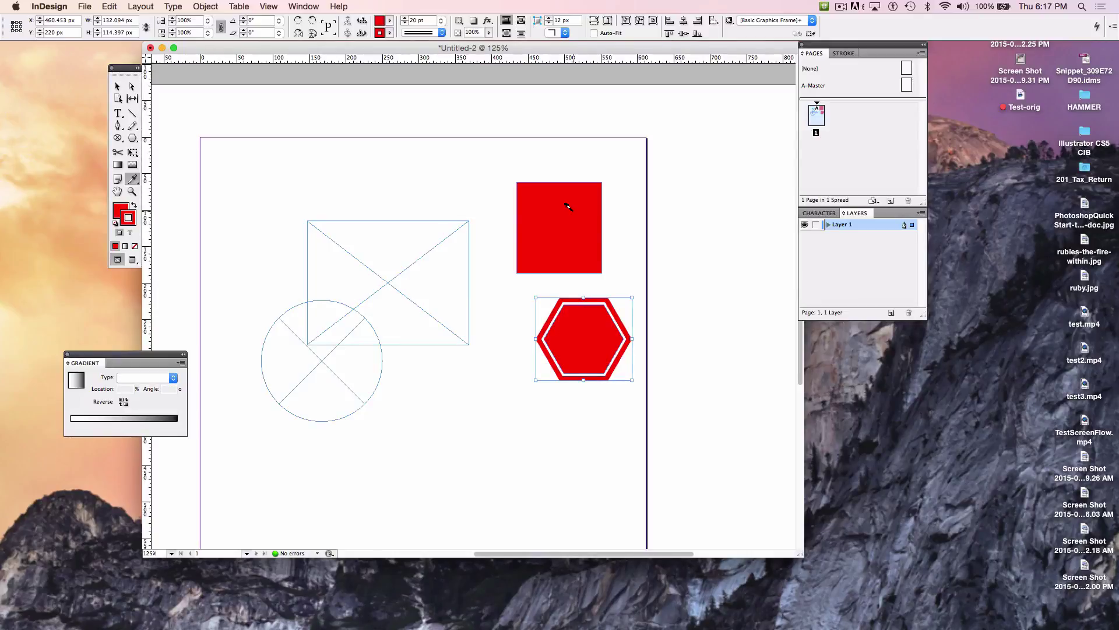
Step: Select all the frames and shapes on the page together and delete them
left_click(116, 89)
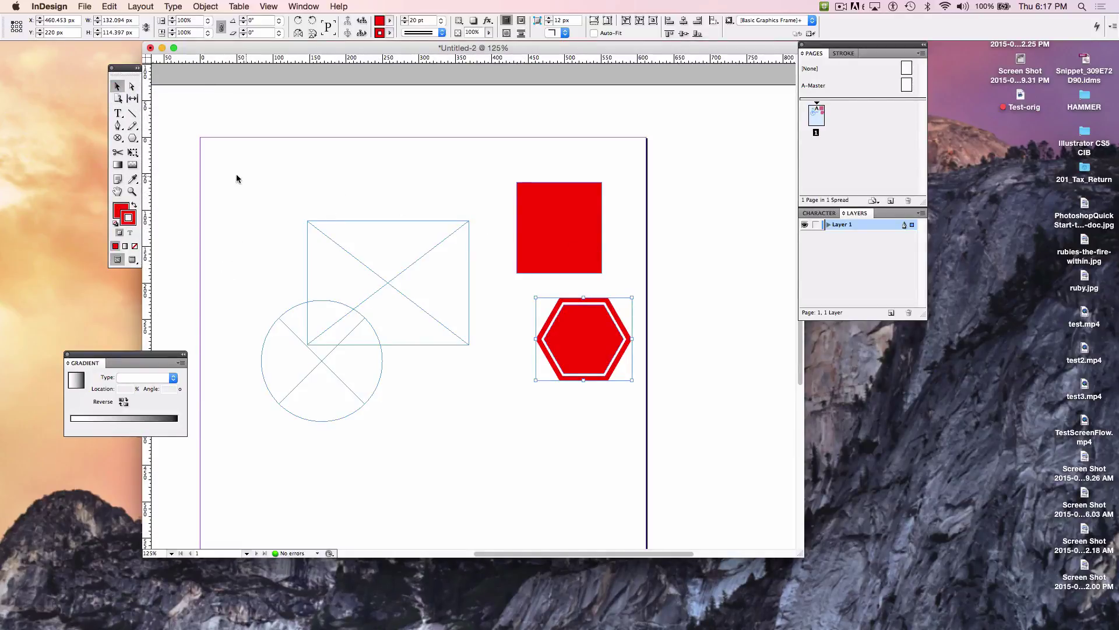
left_click_drag(236, 178, 617, 433)
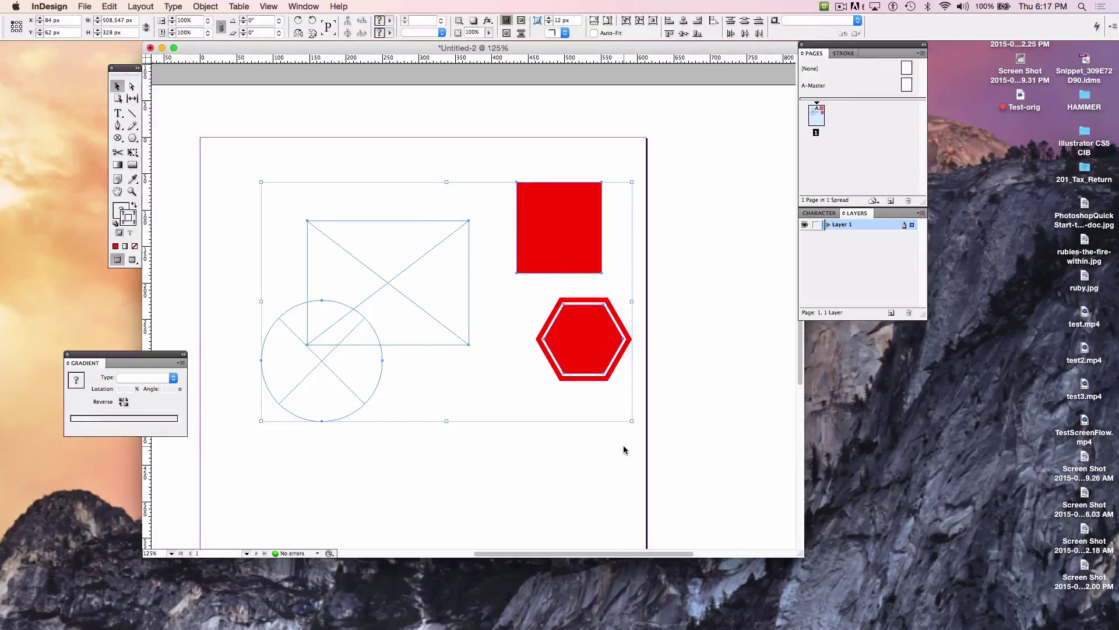
key("Delete")
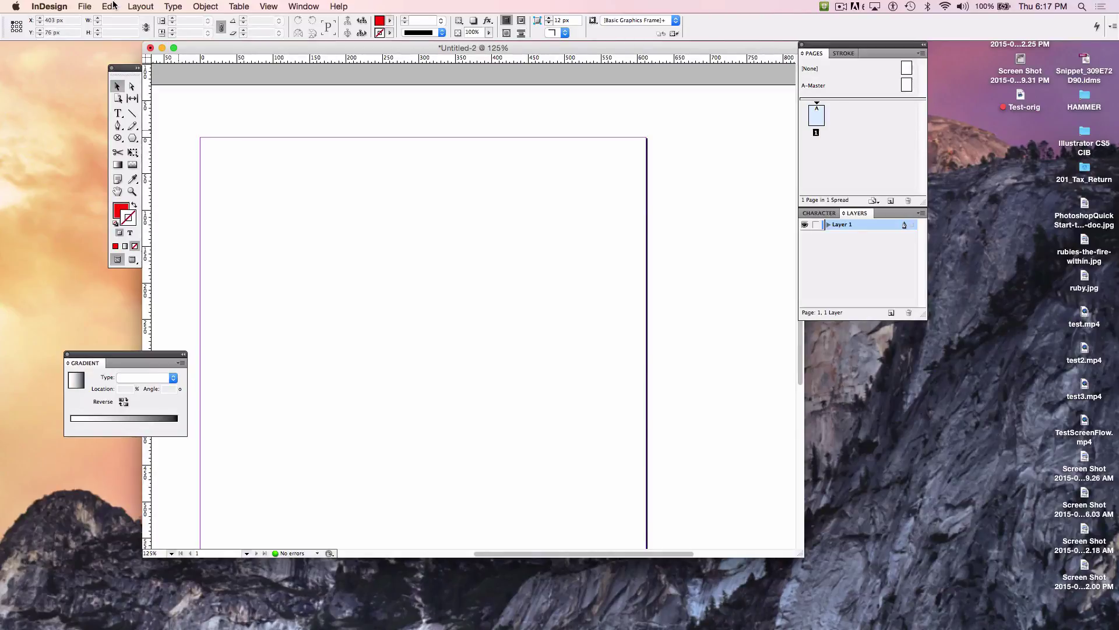
Step: Place bicycle.tif from the Ex.3_images+shapes folder on the page, and move the image to about X 63, Y 106 px
left_click(84, 8)
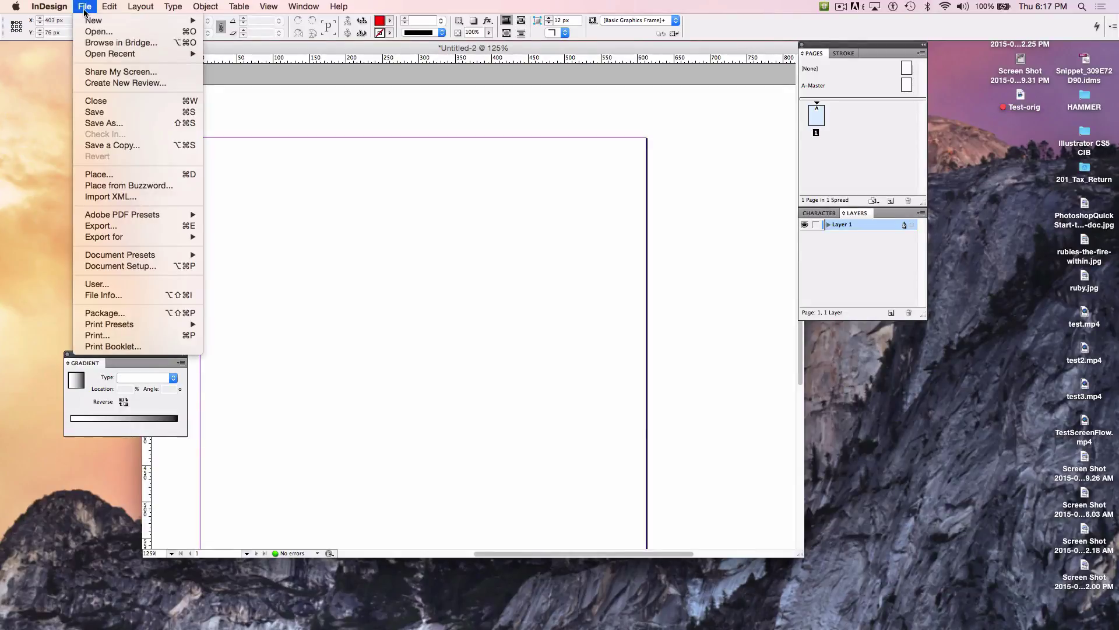
left_click(159, 175)
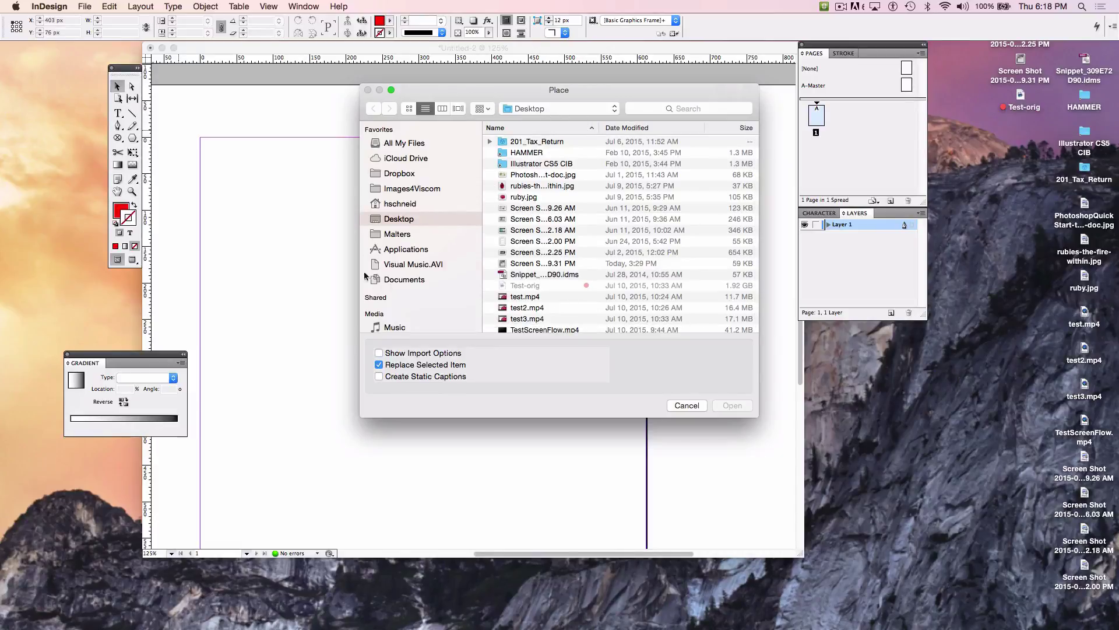
left_click(525, 110)
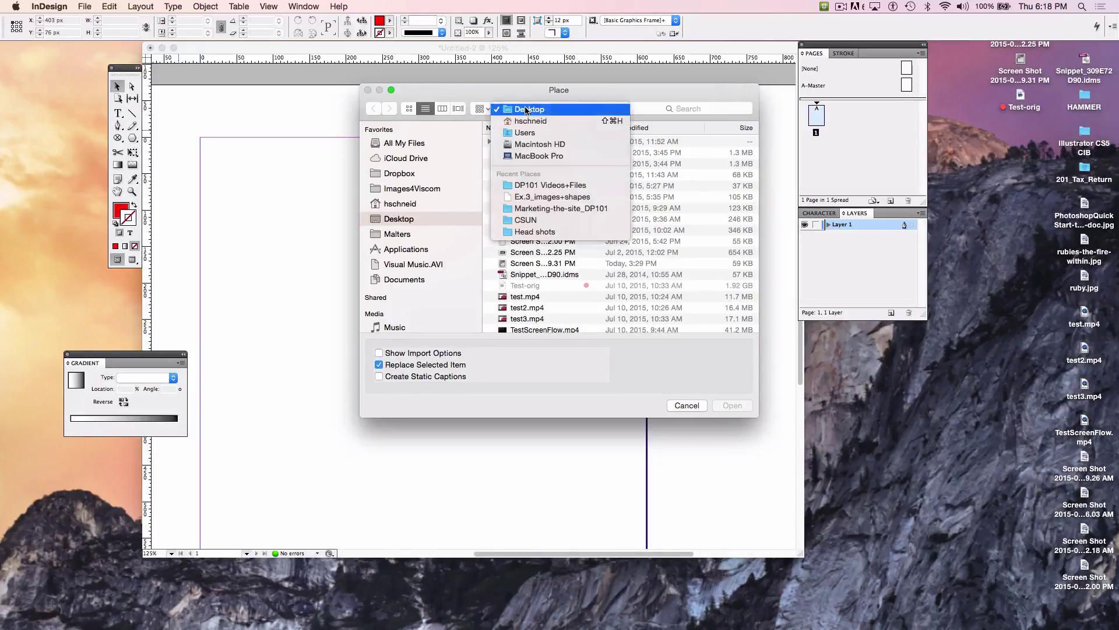
left_click(530, 197)
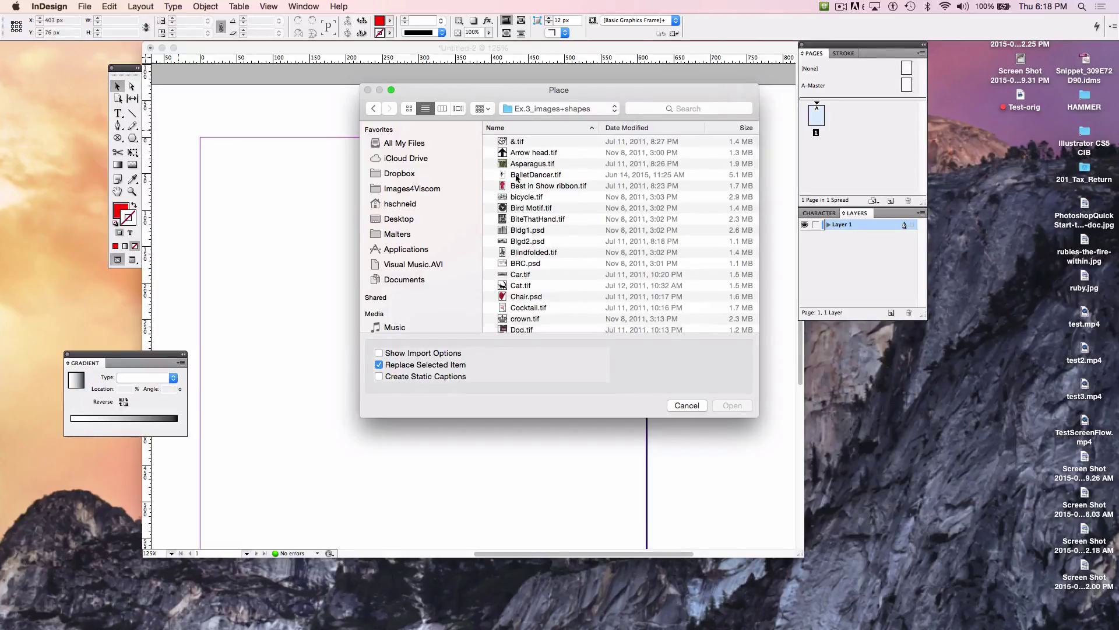
left_click(530, 200)
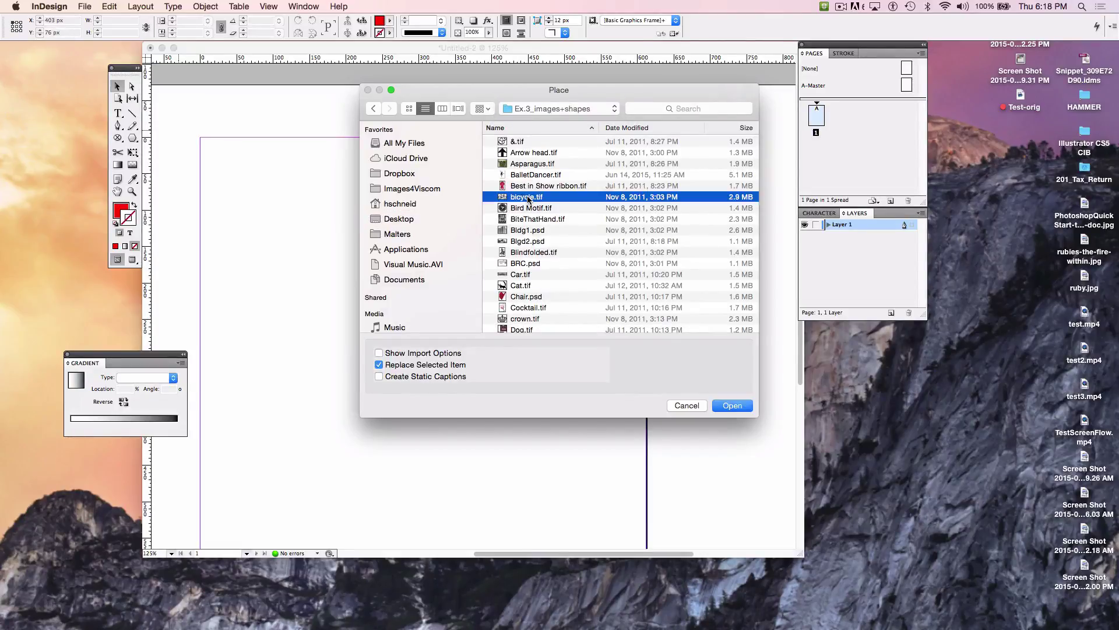
double_click(530, 198)
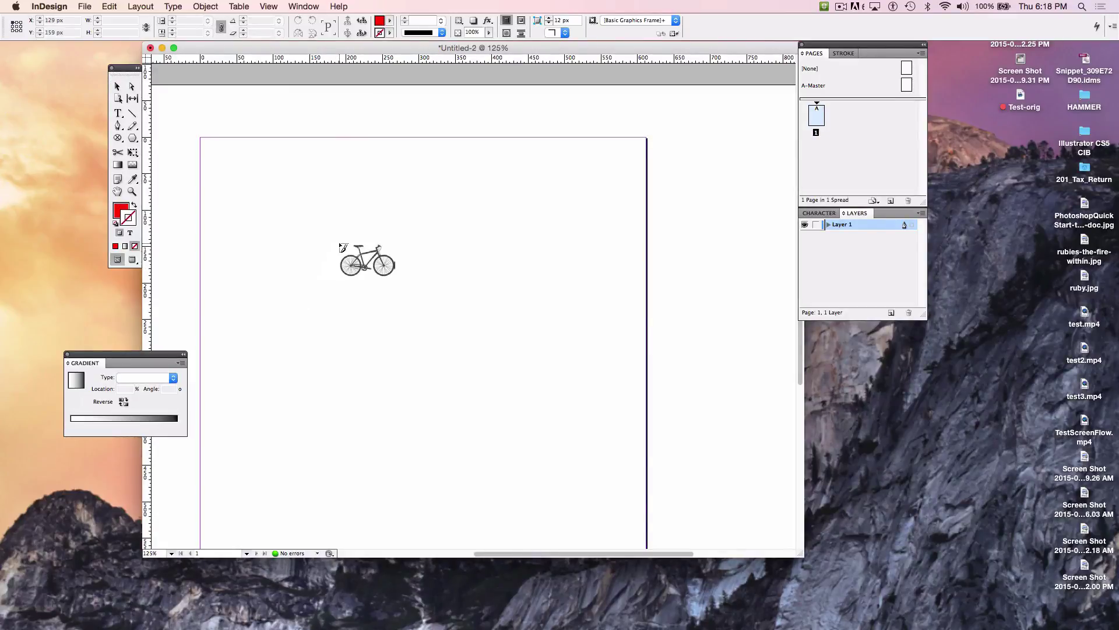
left_click(299, 229)
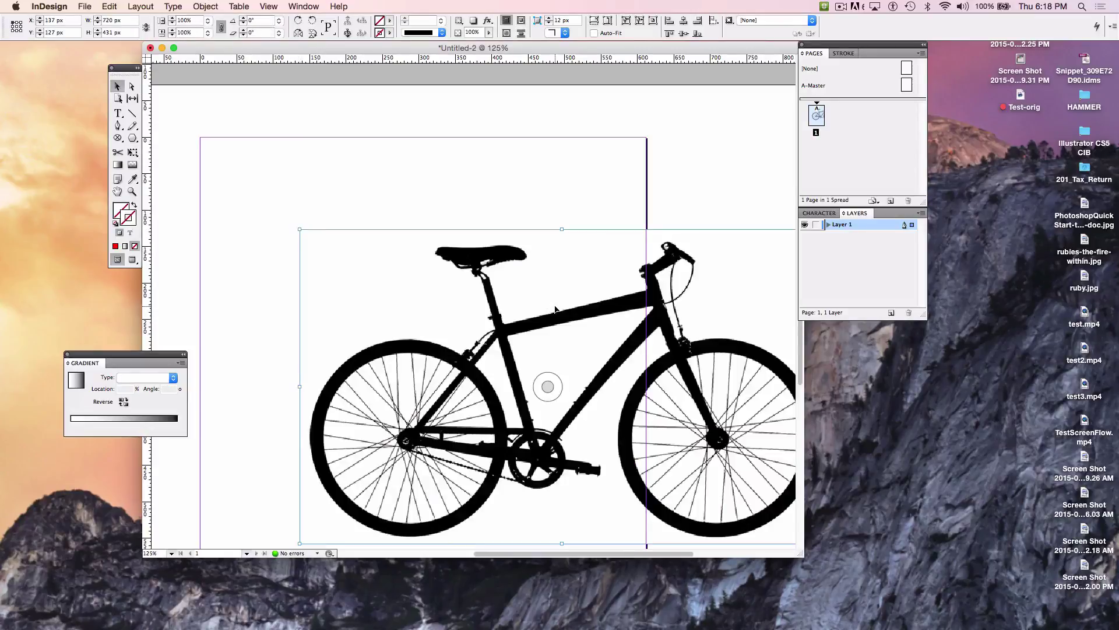
left_click_drag(557, 328, 503, 311)
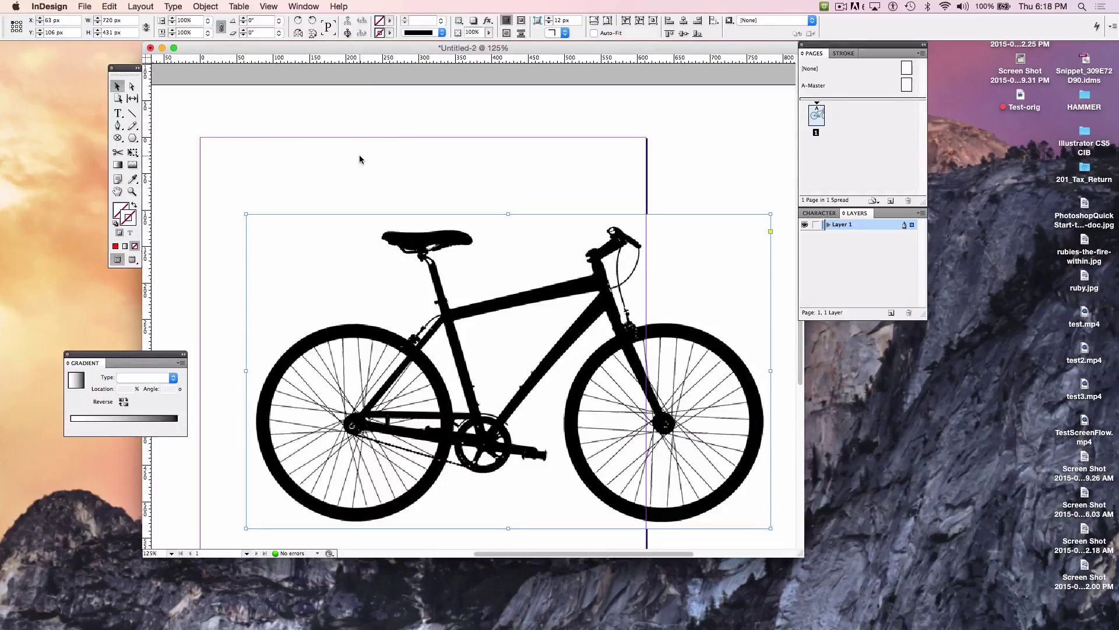
Step: Draw a text frame about 538 × 211 px above and overlapping the bicycle image, and enter "Vector" in it
left_click(116, 113)
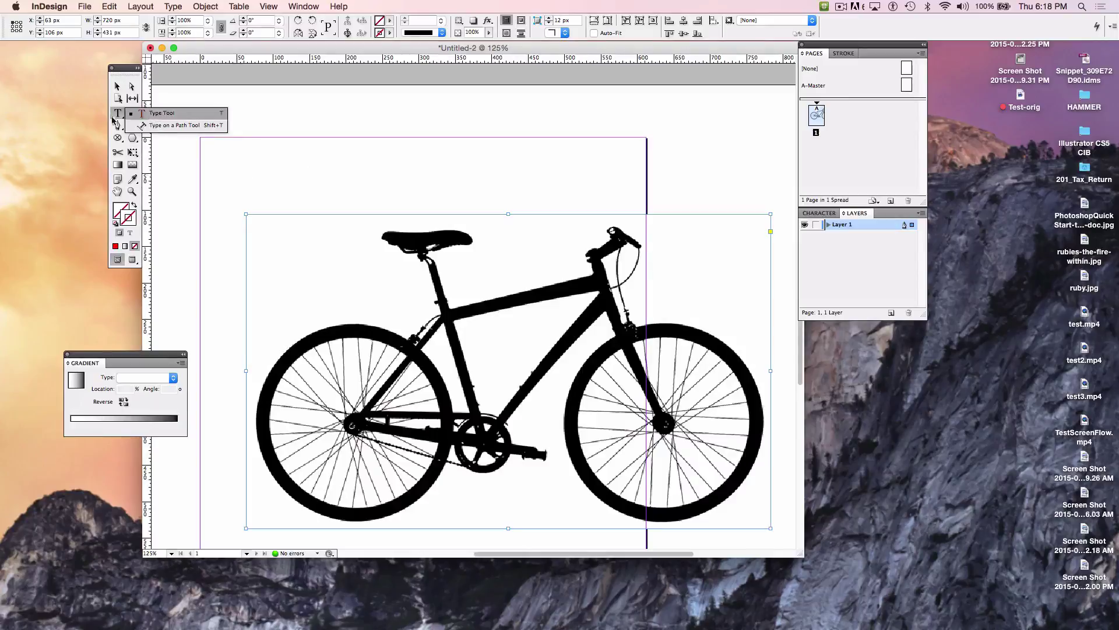
left_click(344, 263)
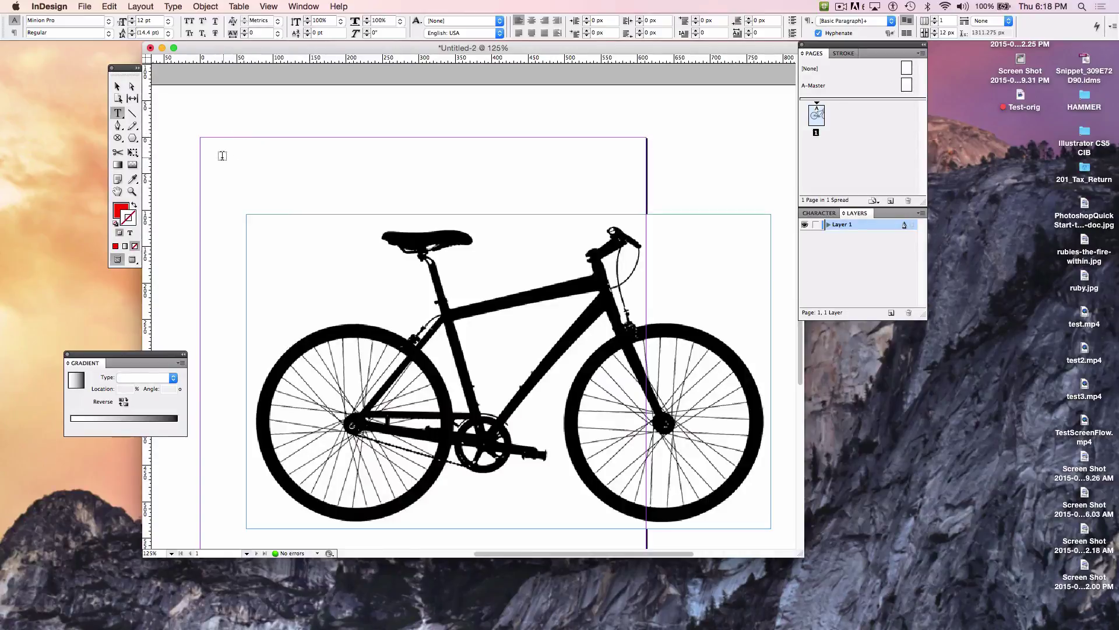
left_click(119, 115)
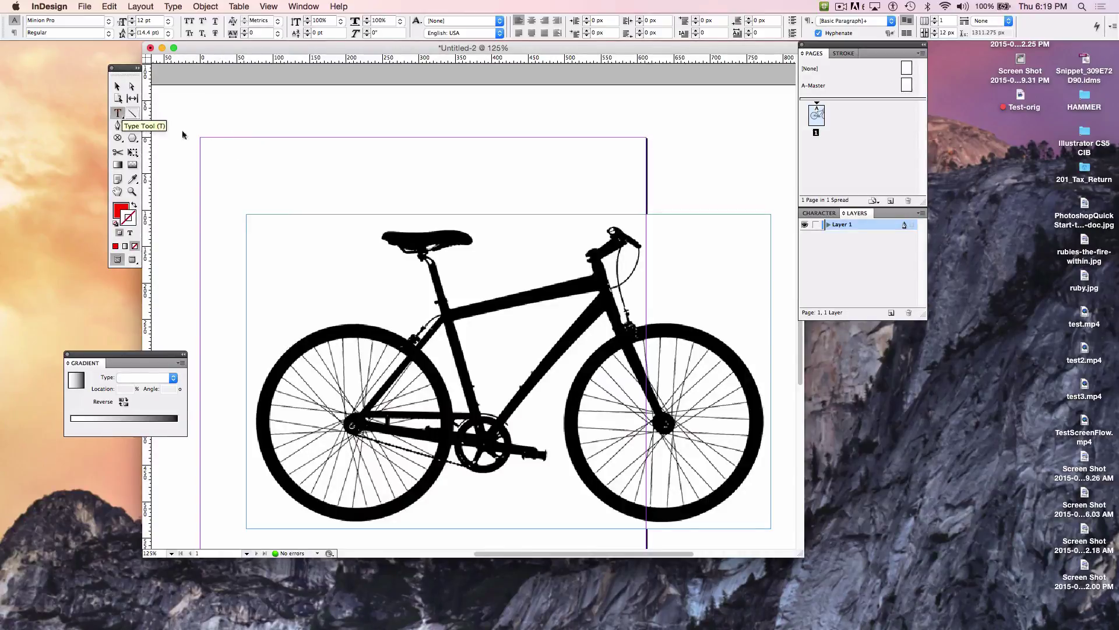
left_click_drag(213, 145, 605, 297)
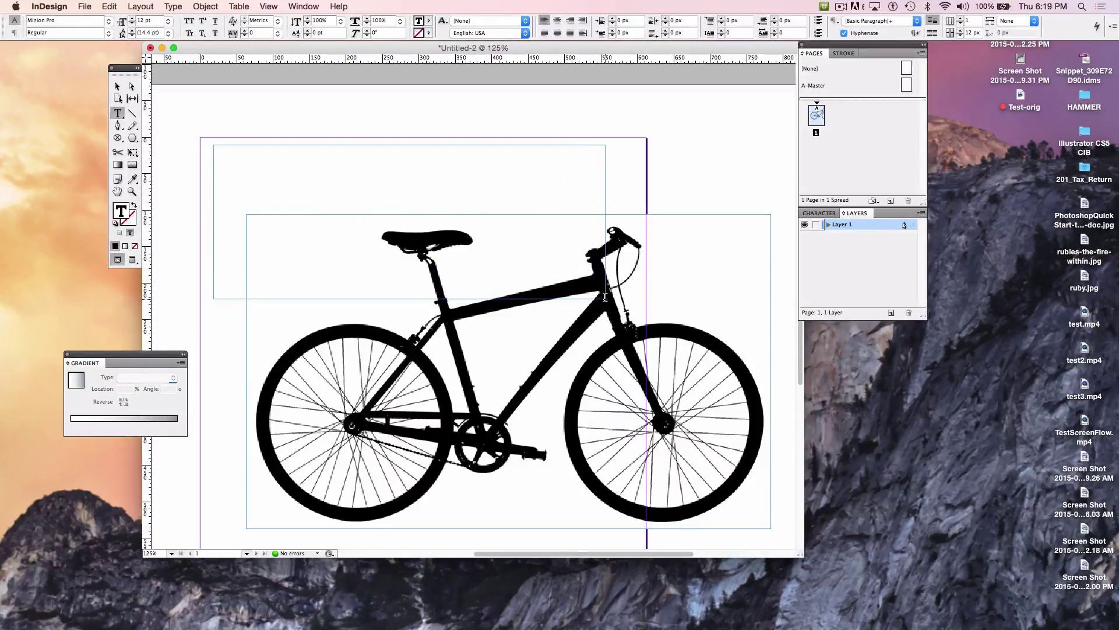
type("Vector")
left_click(205, 6)
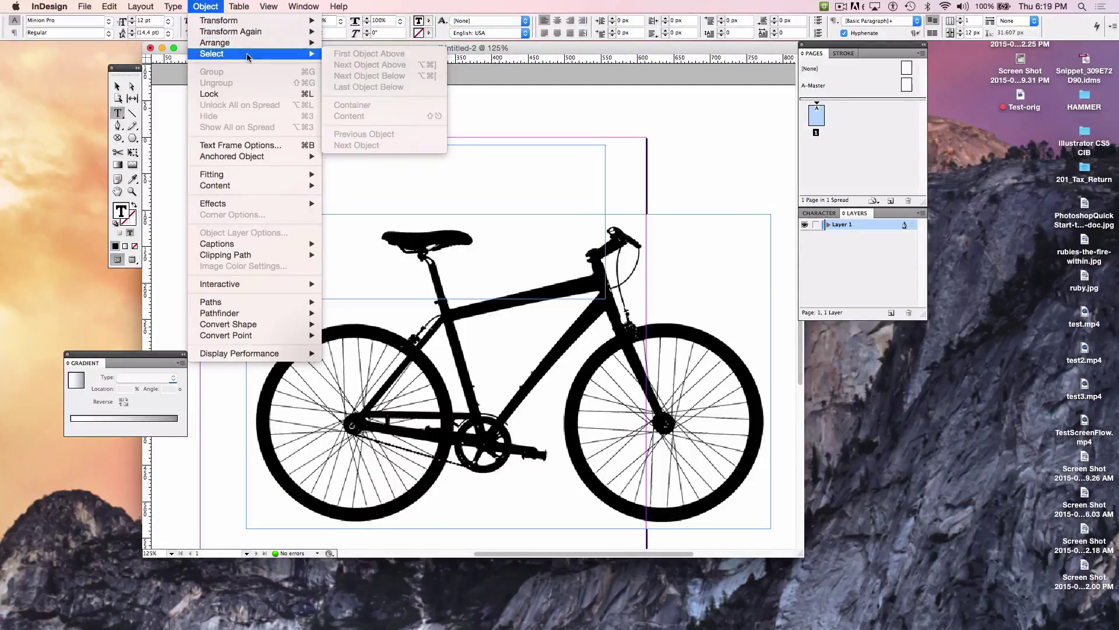
mouse_move(286, 49)
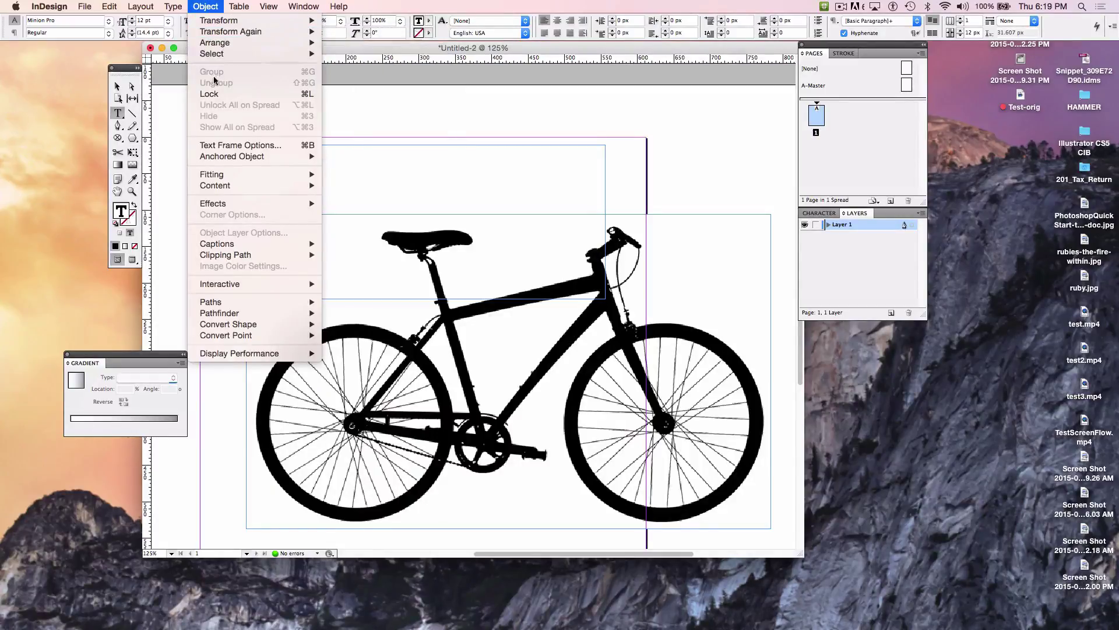
left_click(117, 86)
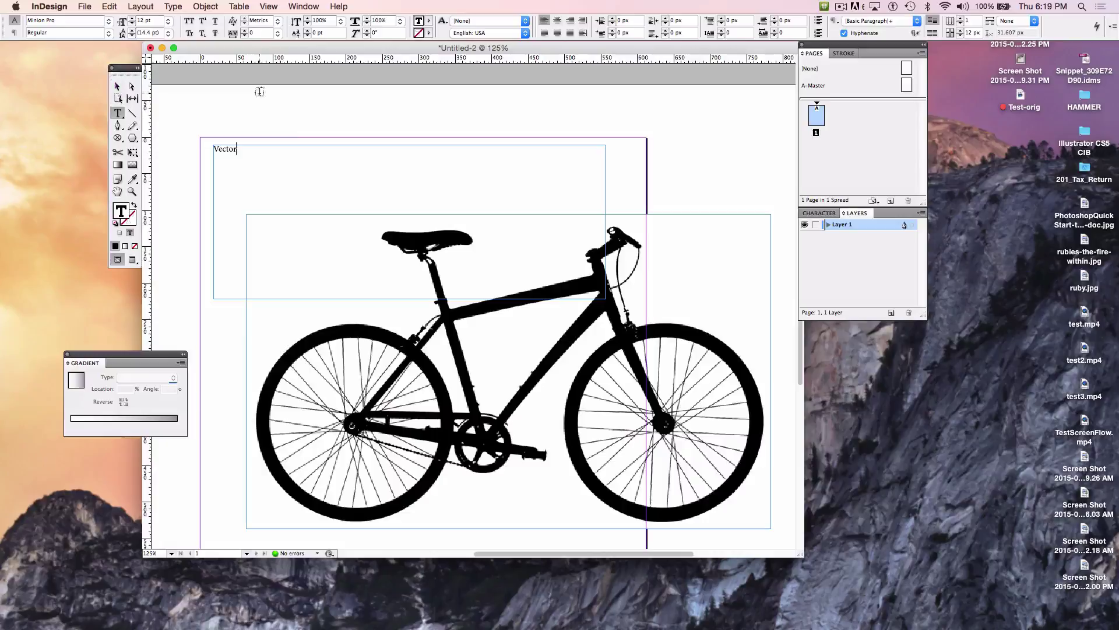
Step: Extend the text in the frame to read "Vector vector"
double_click(240, 147)
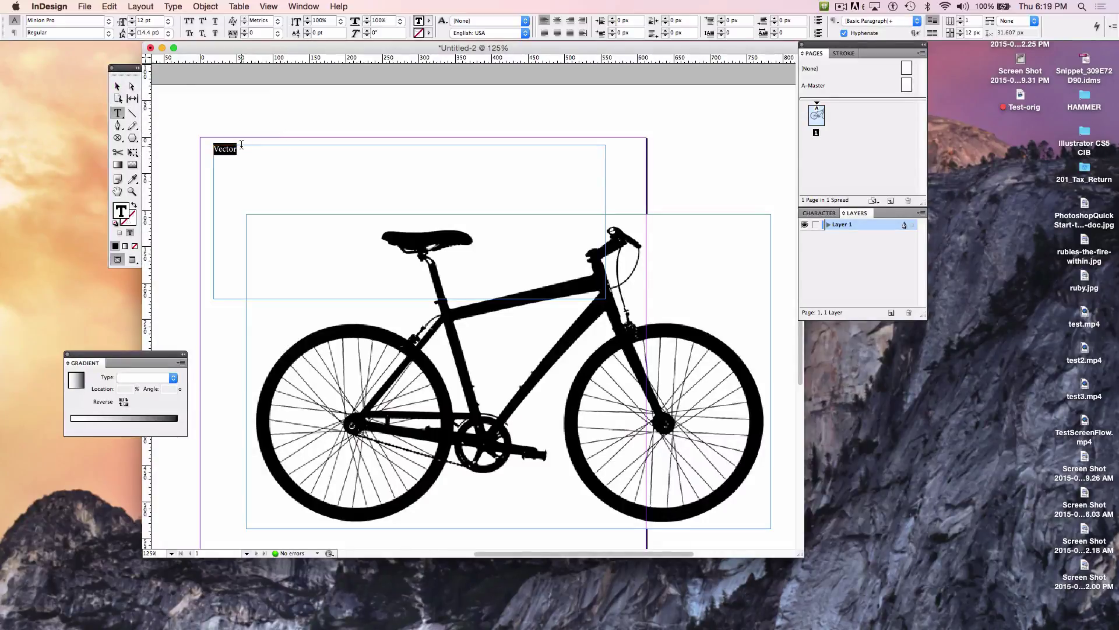
left_click(288, 160)
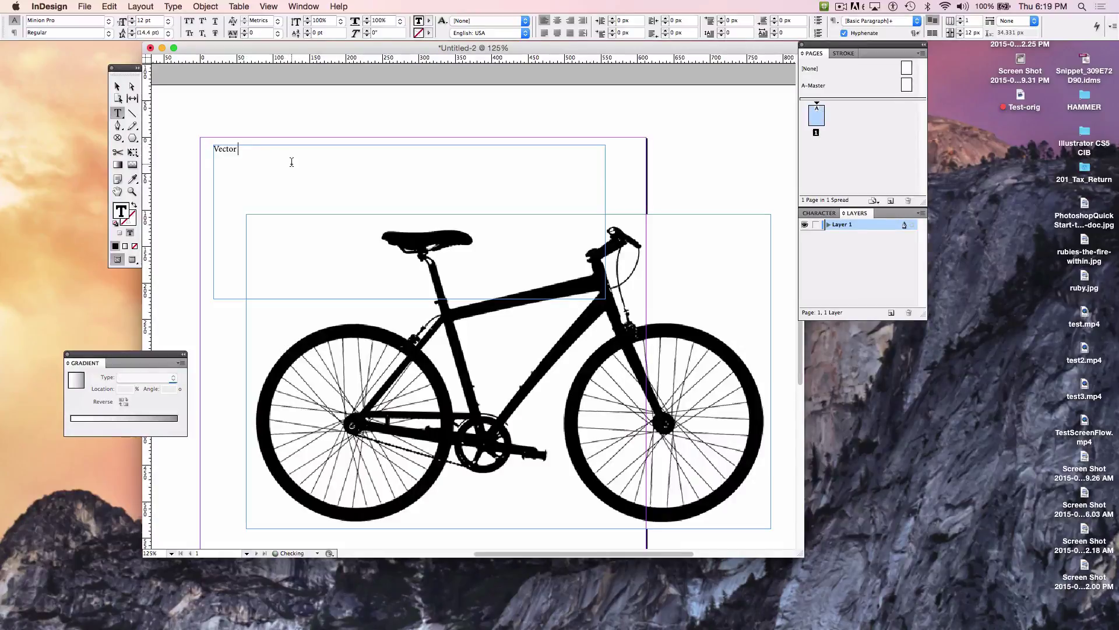
type("vector")
Step: Select all the text in the frame, after trying word and single-letter selections, and set its font size to 72 pt
double_click(246, 149)
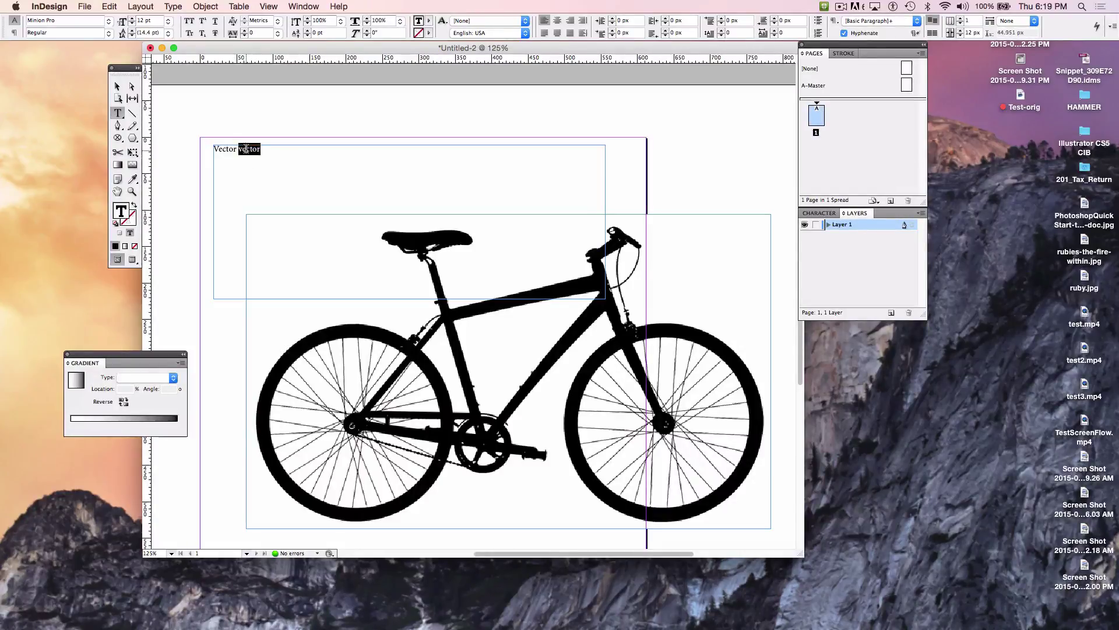
left_click(246, 148)
triple_click(246, 148)
left_click(248, 149)
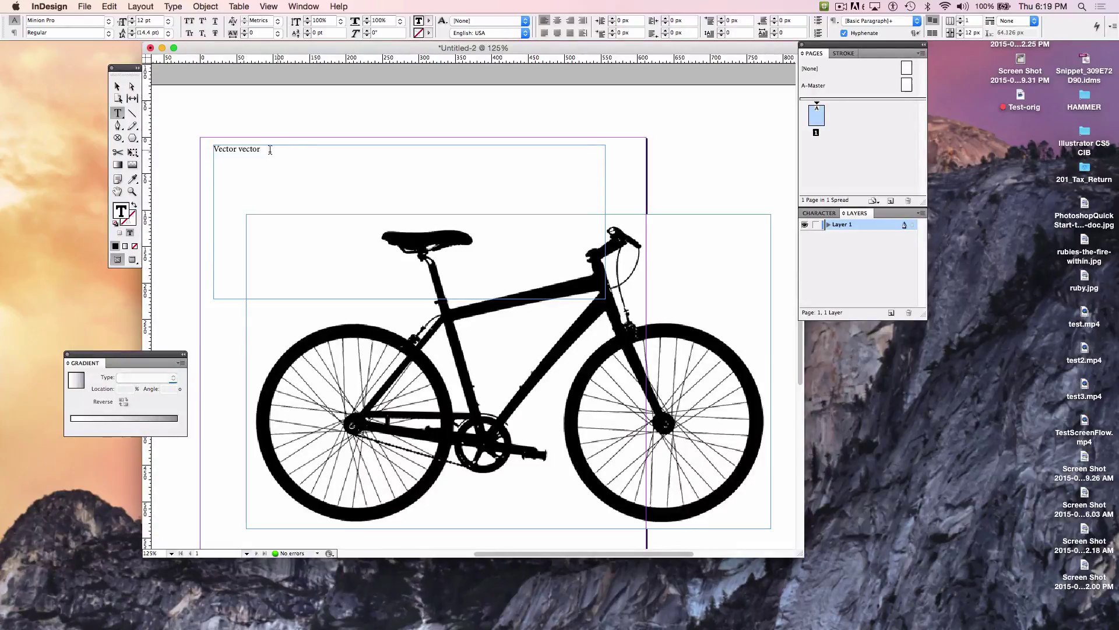
left_click_drag(250, 149, 245, 149)
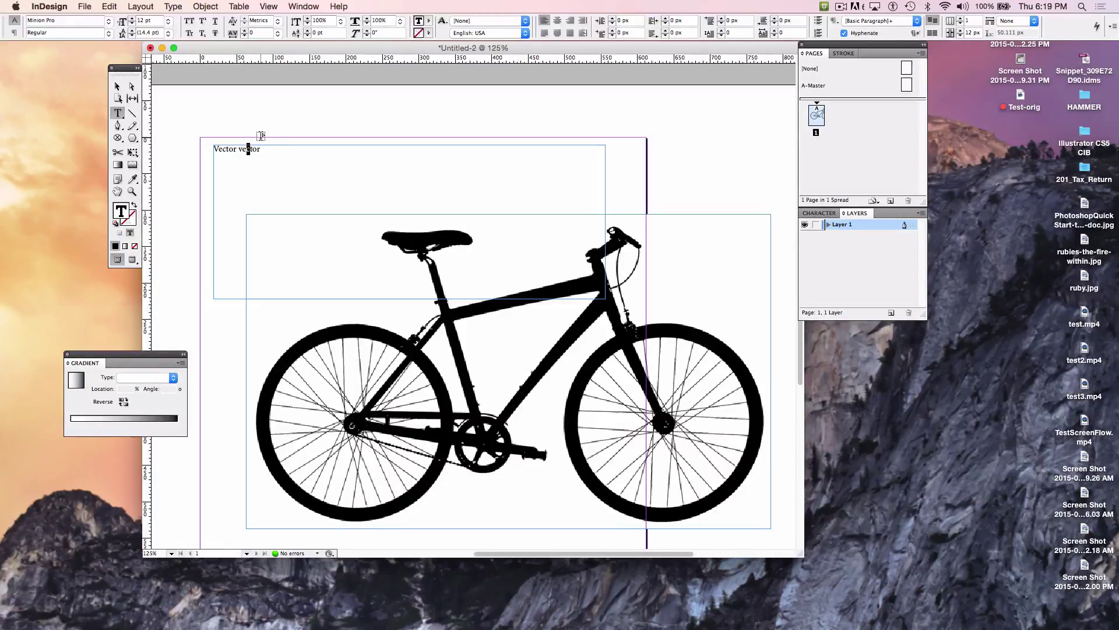
key("super+a")
left_click(169, 21)
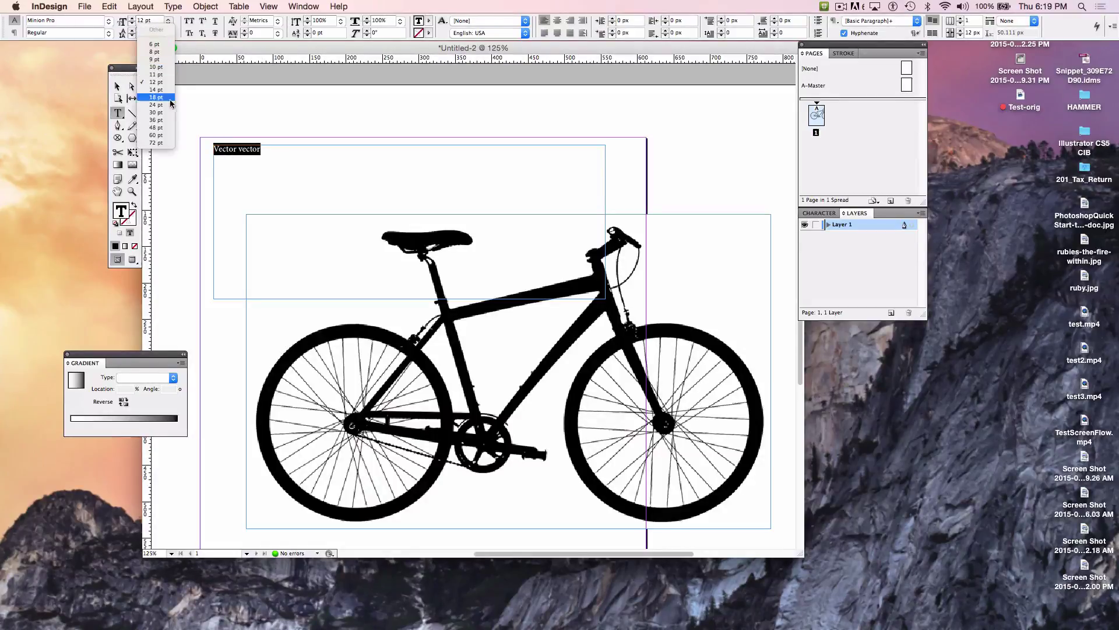
left_click(155, 142)
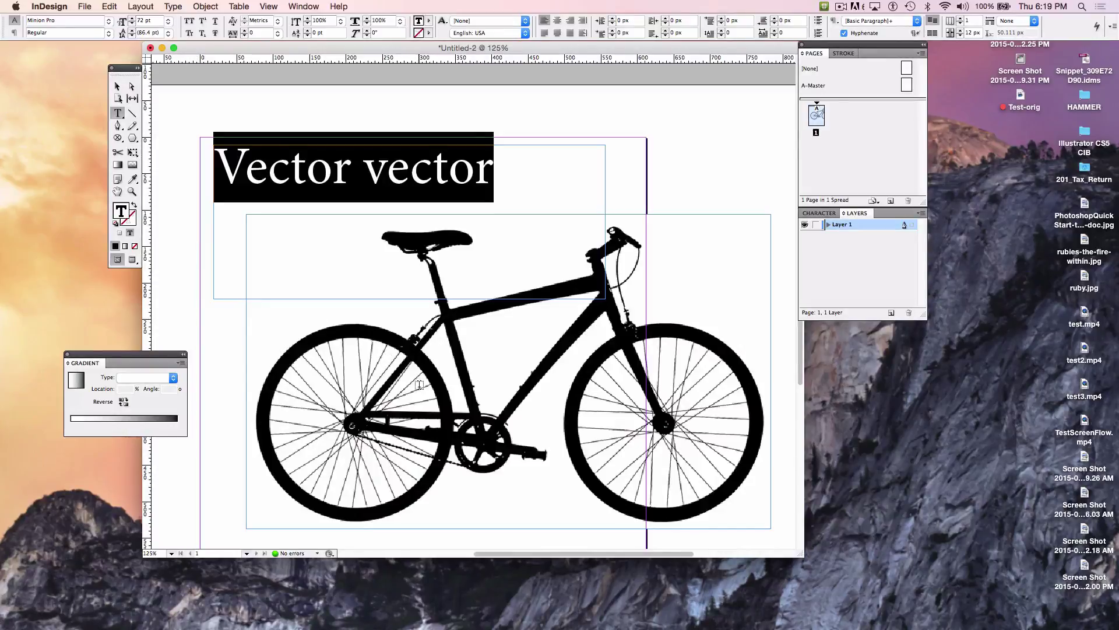
Step: Select the whole "Vector vector" line and set its kerning to Optical
left_click(327, 177)
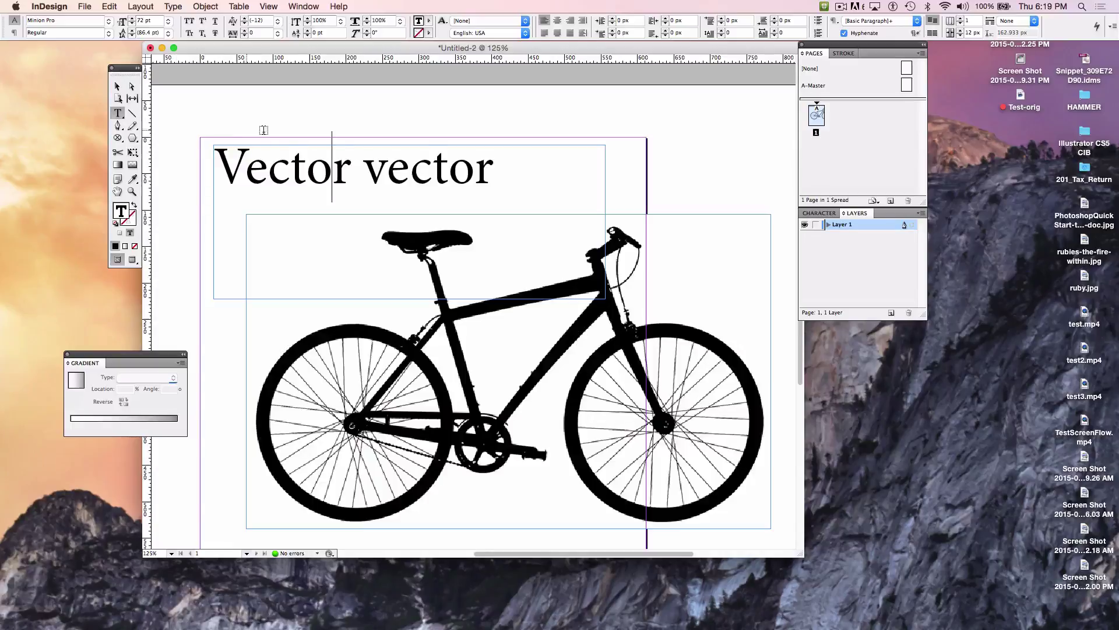
left_click(301, 168)
triple_click(301, 172)
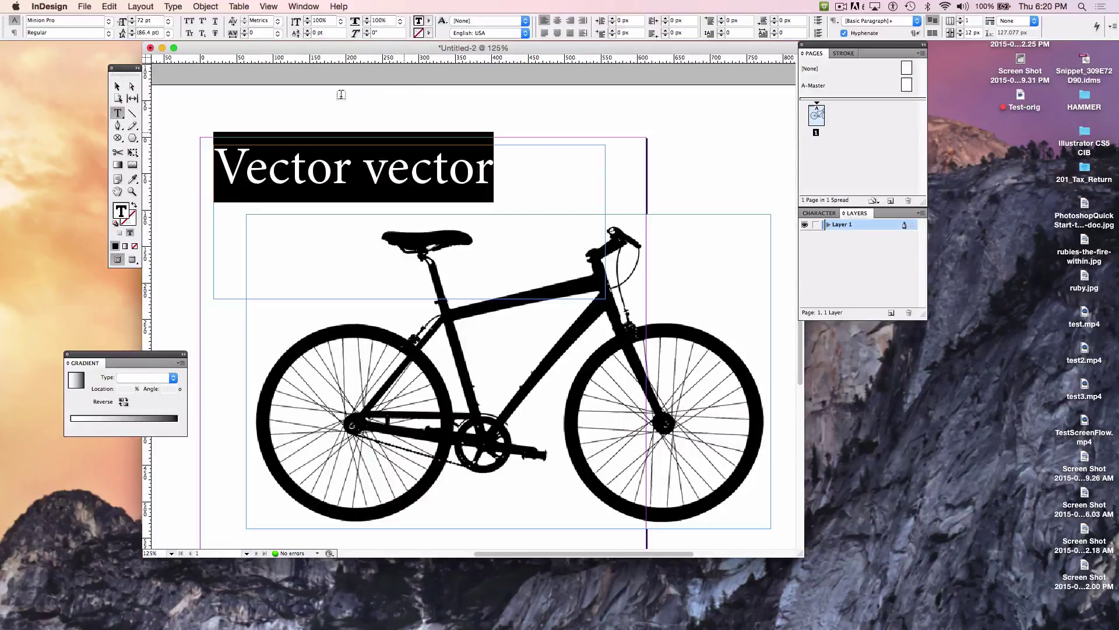
left_click(278, 22)
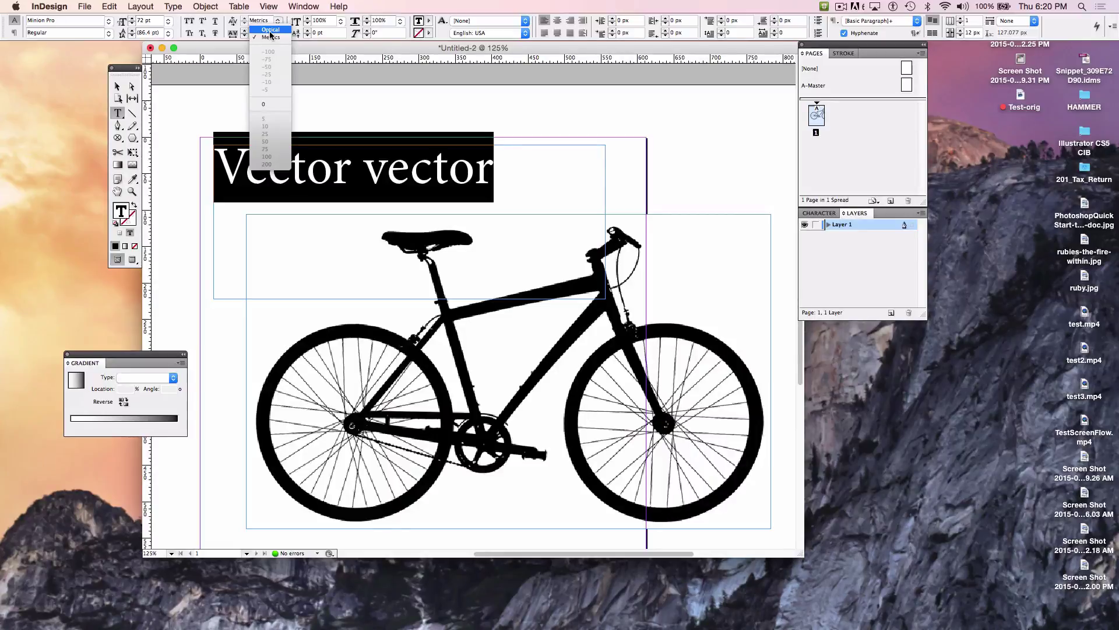
left_click(270, 31)
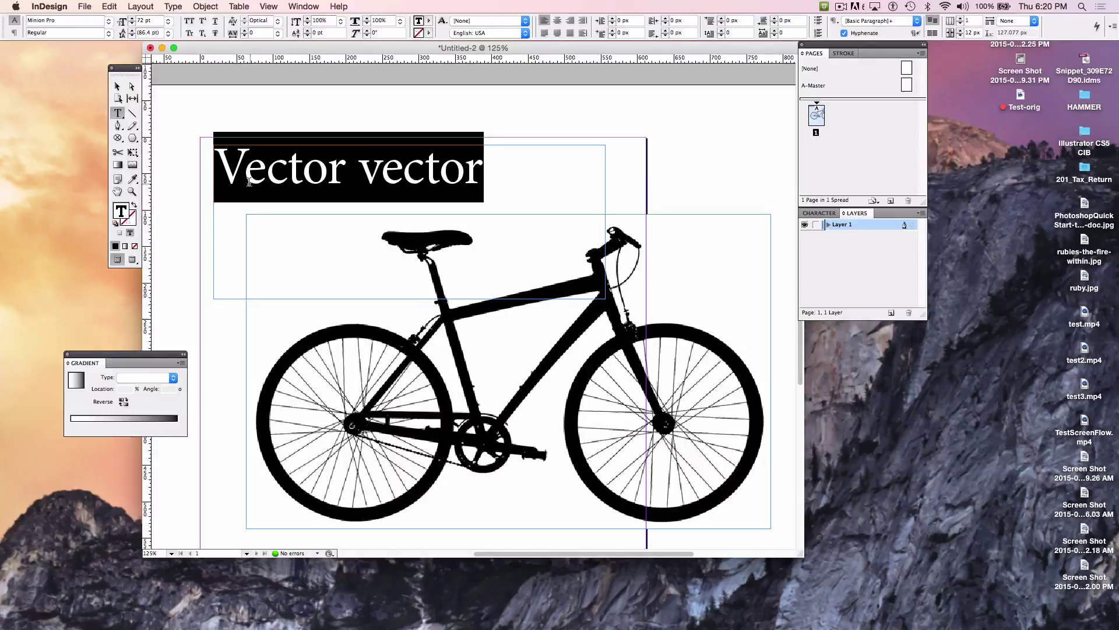
Step: Select only the capital V of "Vector" and tighten its tracking to -28, trying -25 first
left_click(222, 176)
key("shift+Right")
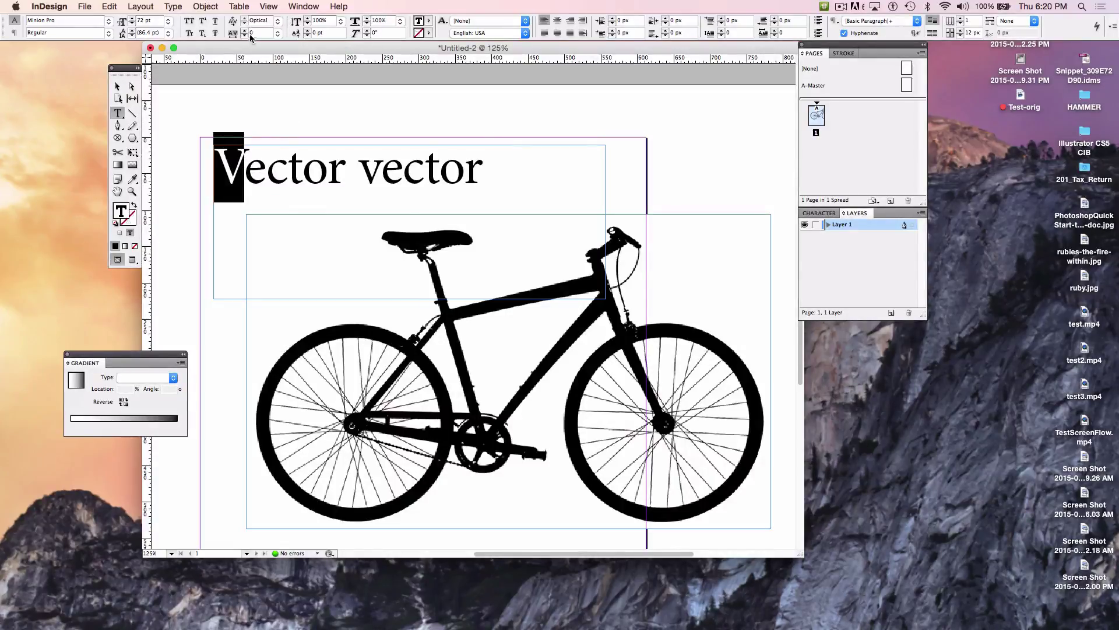
left_click(276, 34)
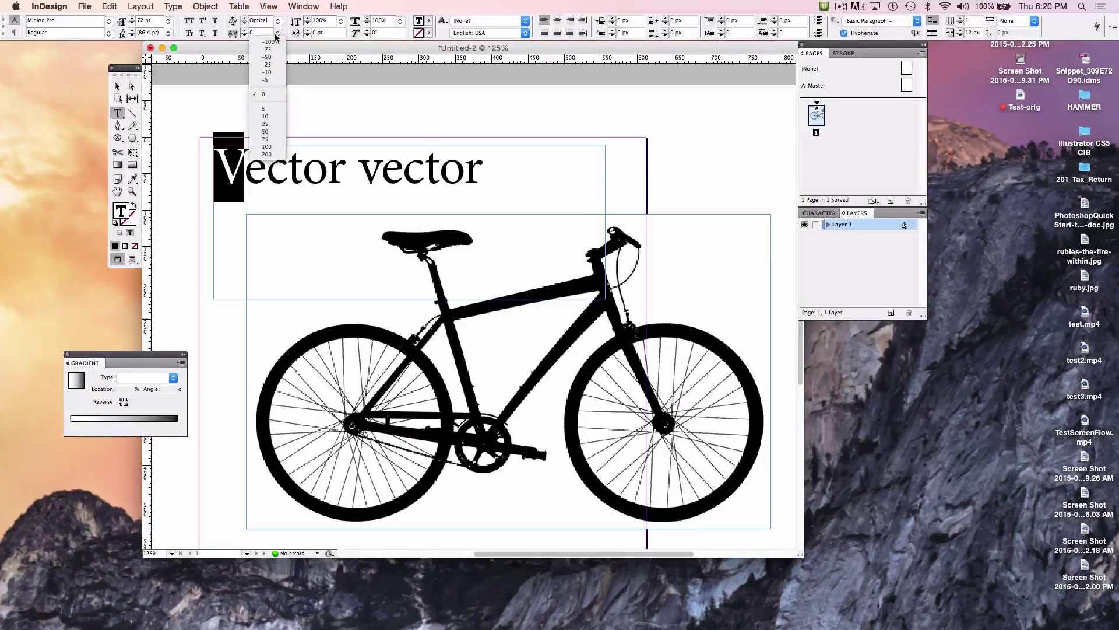
left_click(272, 65)
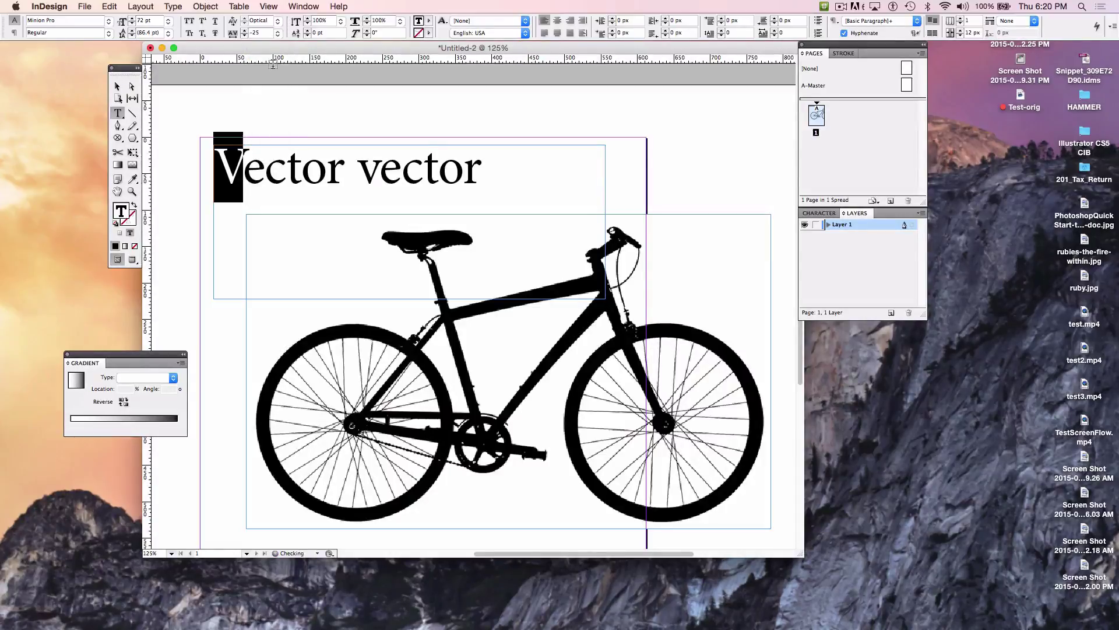
left_click(277, 37)
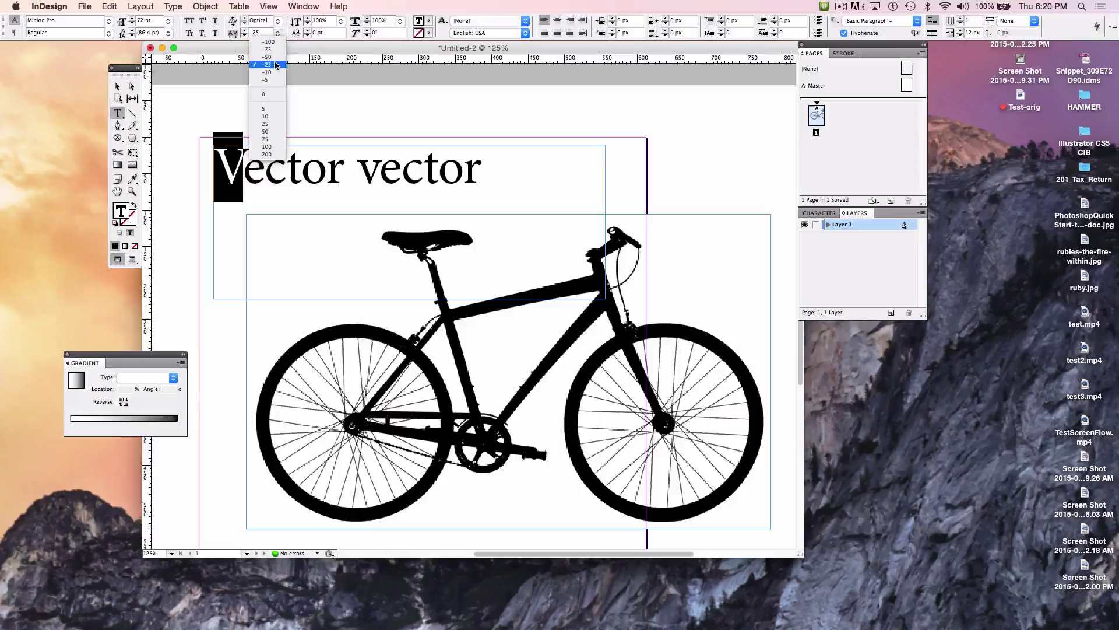
left_click(311, 77)
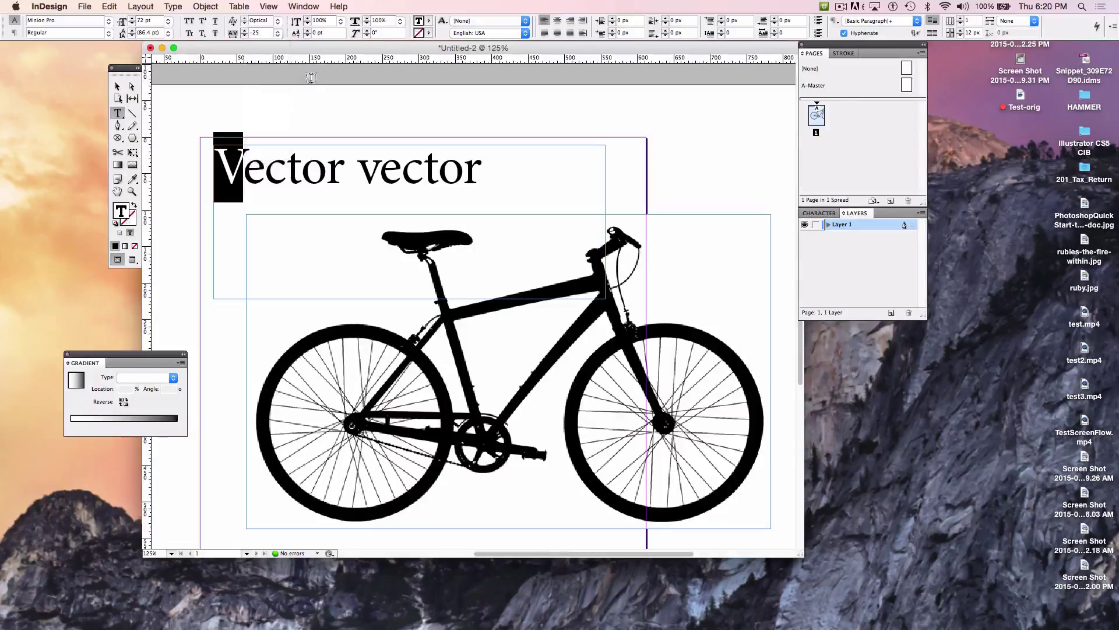
left_click(260, 32)
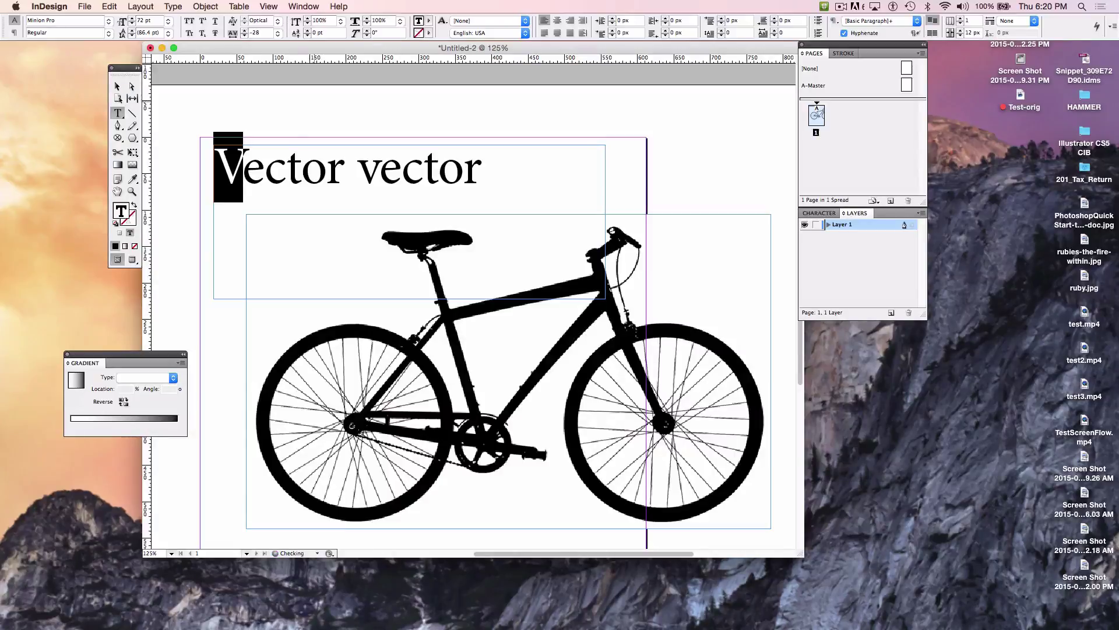
Step: Select the bicycle image, display the Swatches panel and place it over the image beside the Pages and Layers panels
left_click(116, 87)
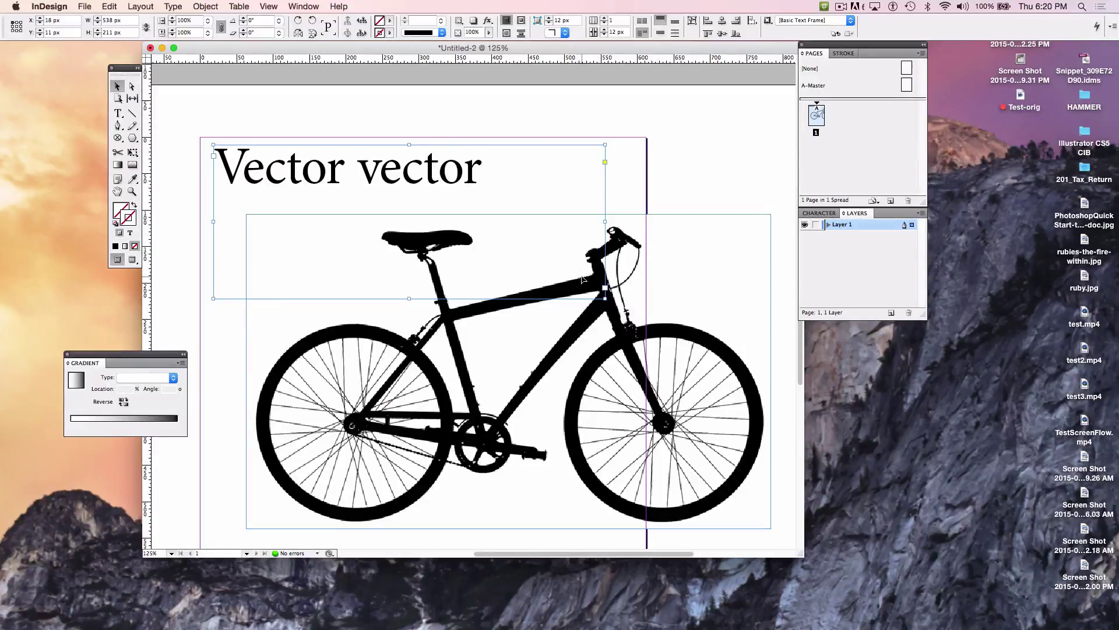
left_click(688, 334)
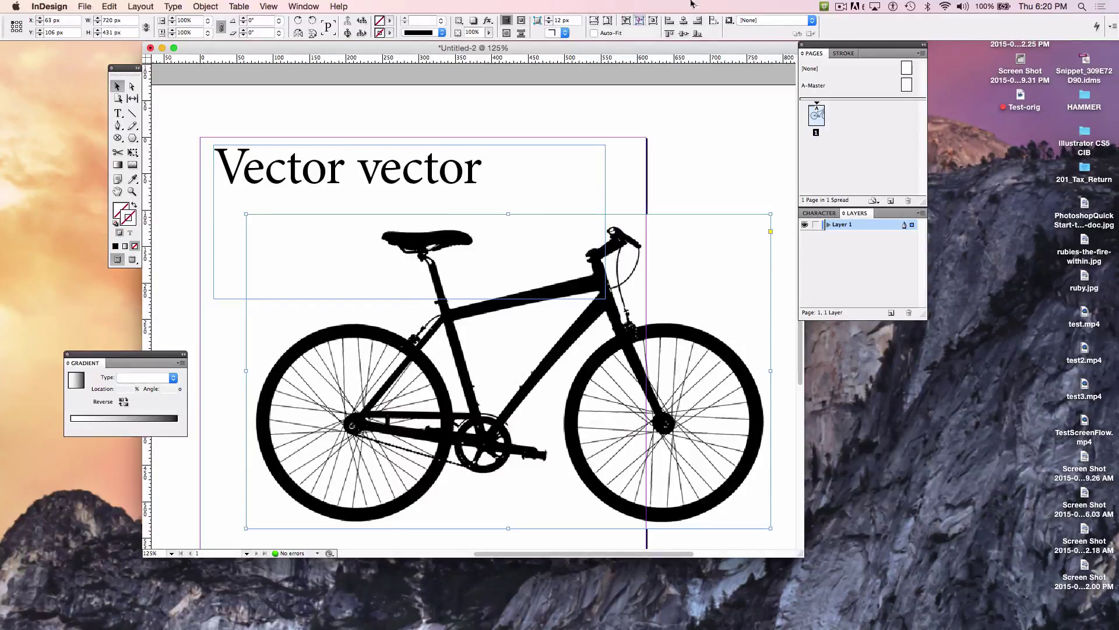
left_click(302, 7)
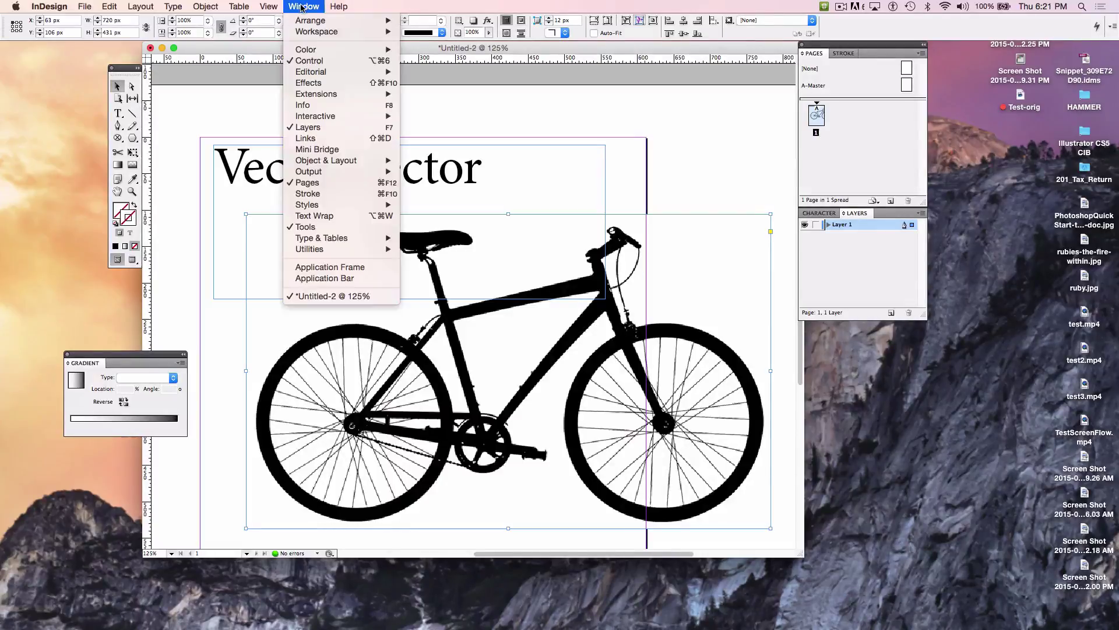
mouse_move(314, 51)
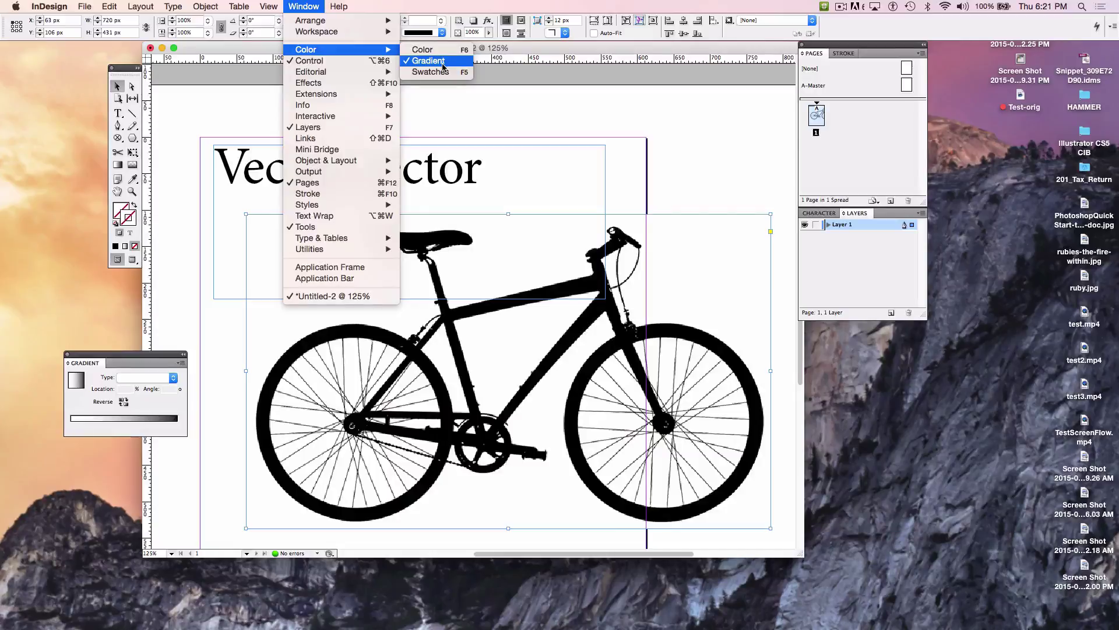
left_click(228, 216)
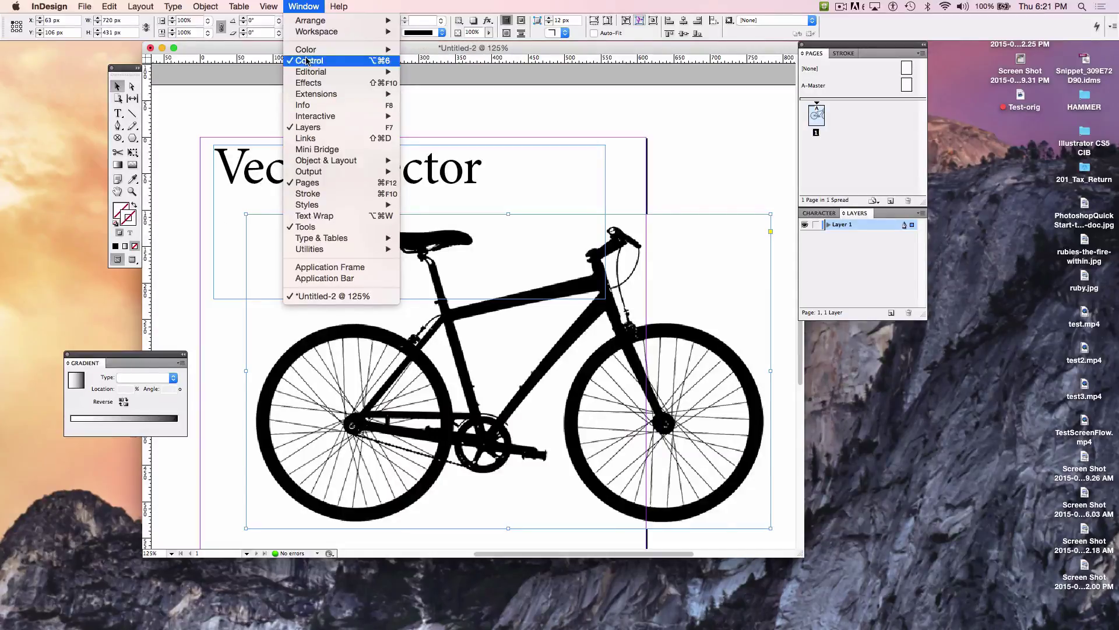
mouse_move(318, 70)
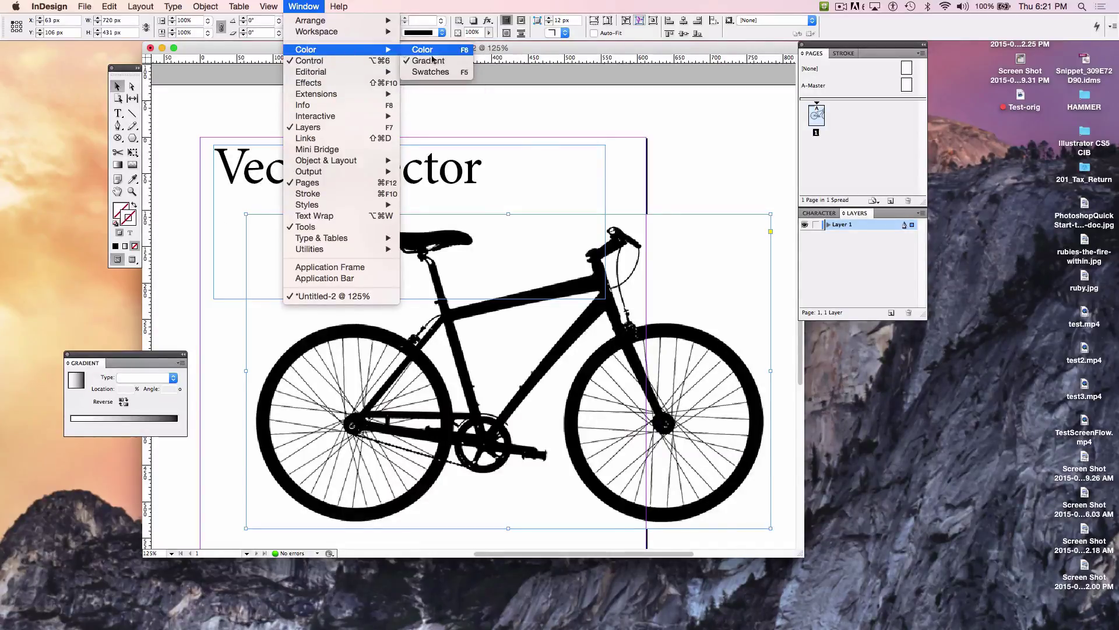
left_click(432, 73)
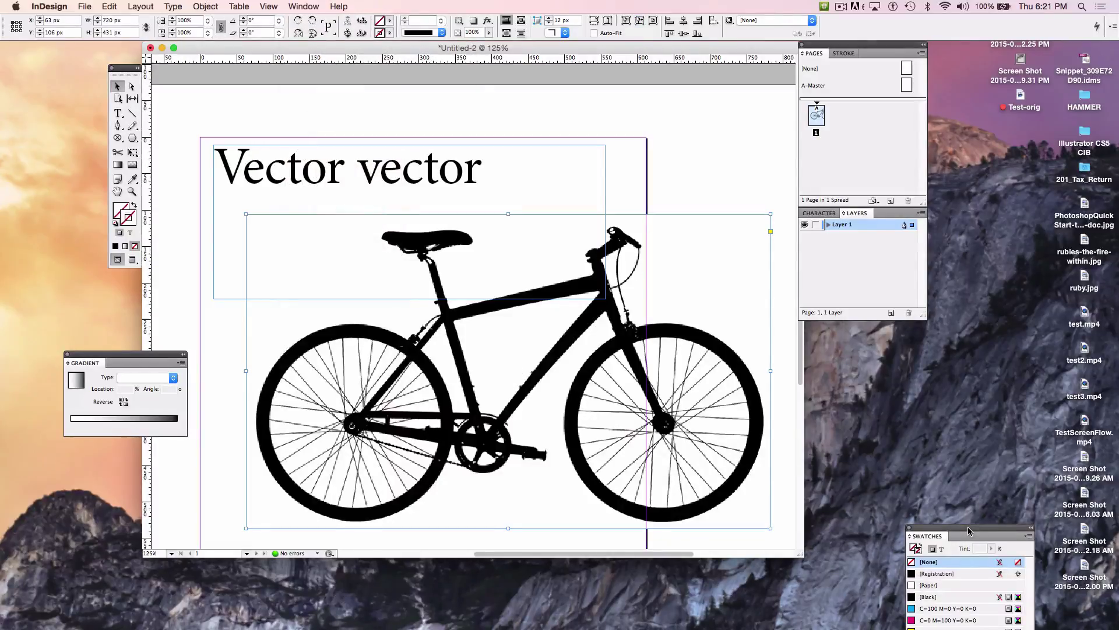
left_click_drag(968, 526, 739, 114)
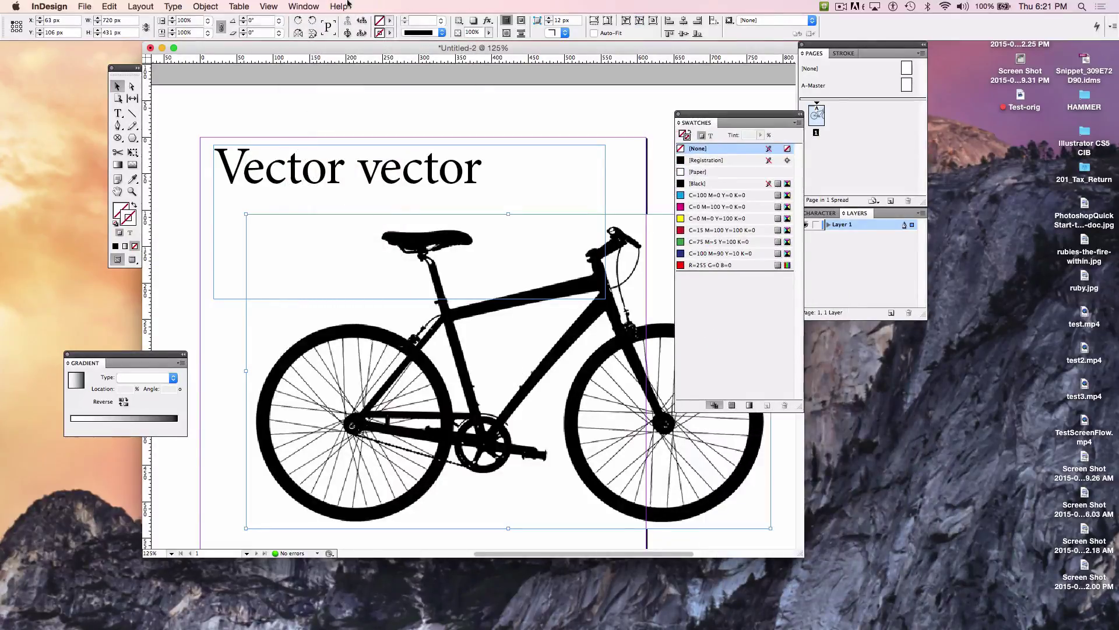
Step: Display the Color panel group and place it overlapping the lower part of the Swatches panel
left_click(304, 6)
mouse_move(316, 52)
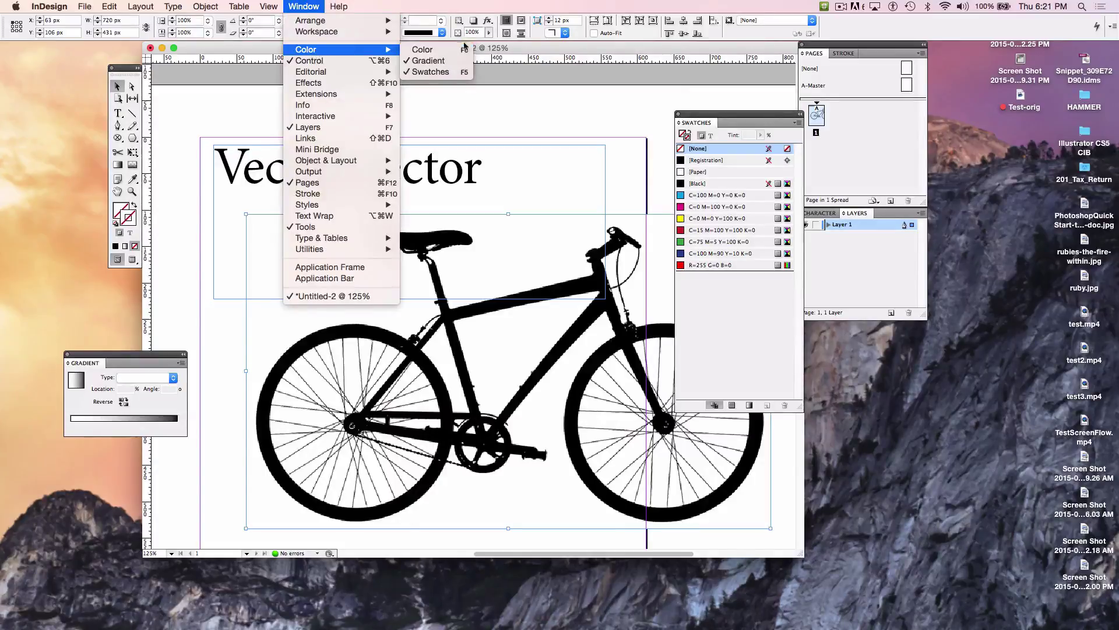
left_click(429, 50)
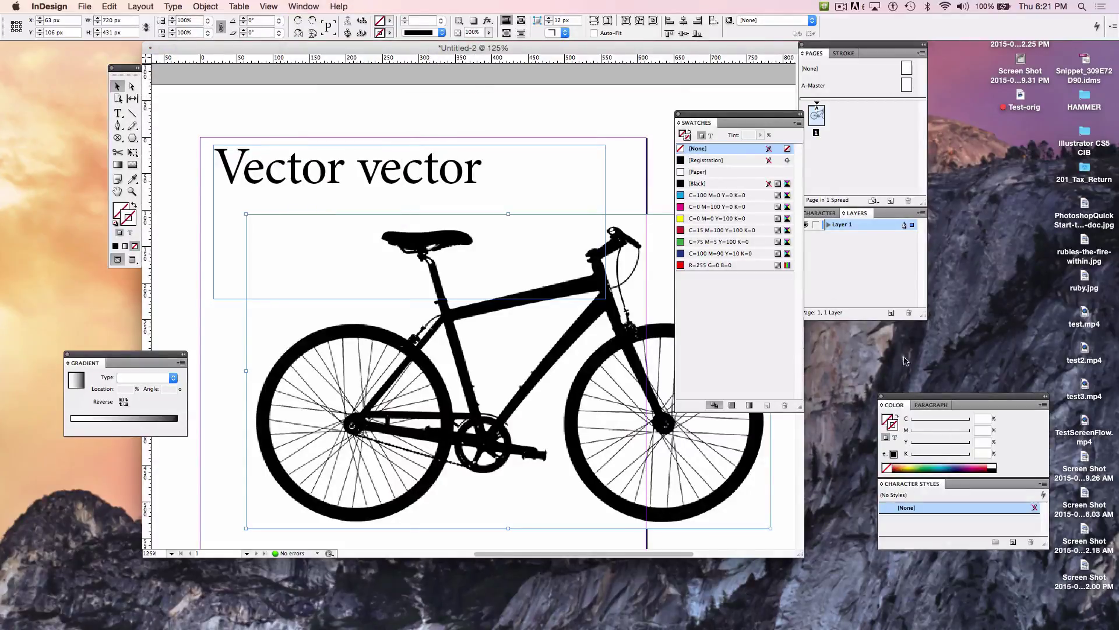
left_click_drag(924, 404, 775, 343)
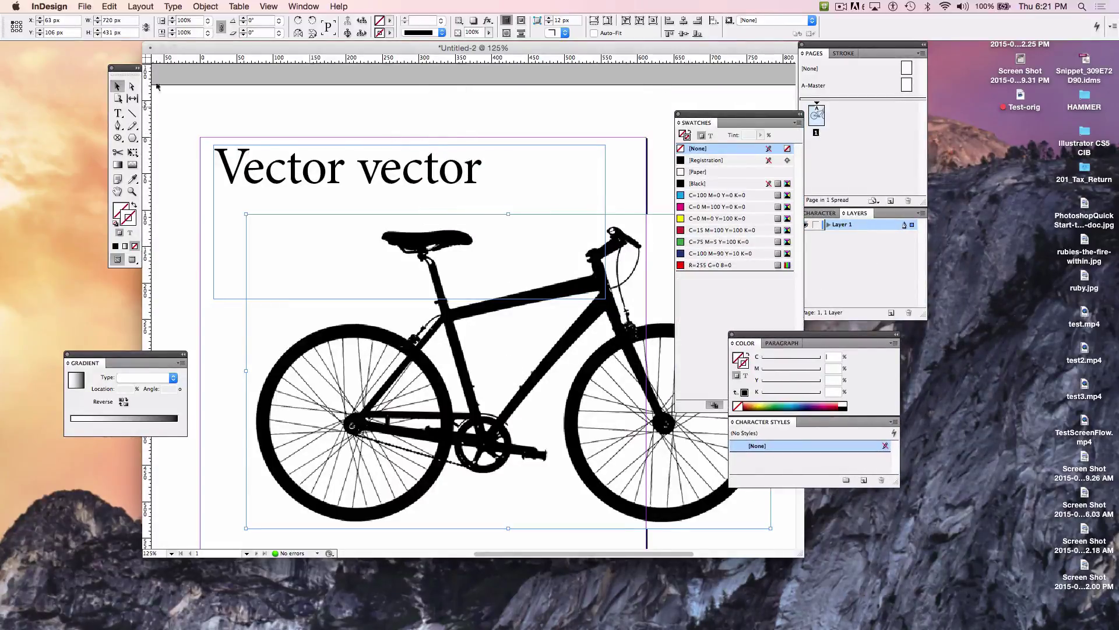
Step: Fill the bicycle image's frame with the cyan swatch C=100 M=0 Y=0 K=0
left_click(116, 116)
left_click(116, 86)
left_click(688, 140)
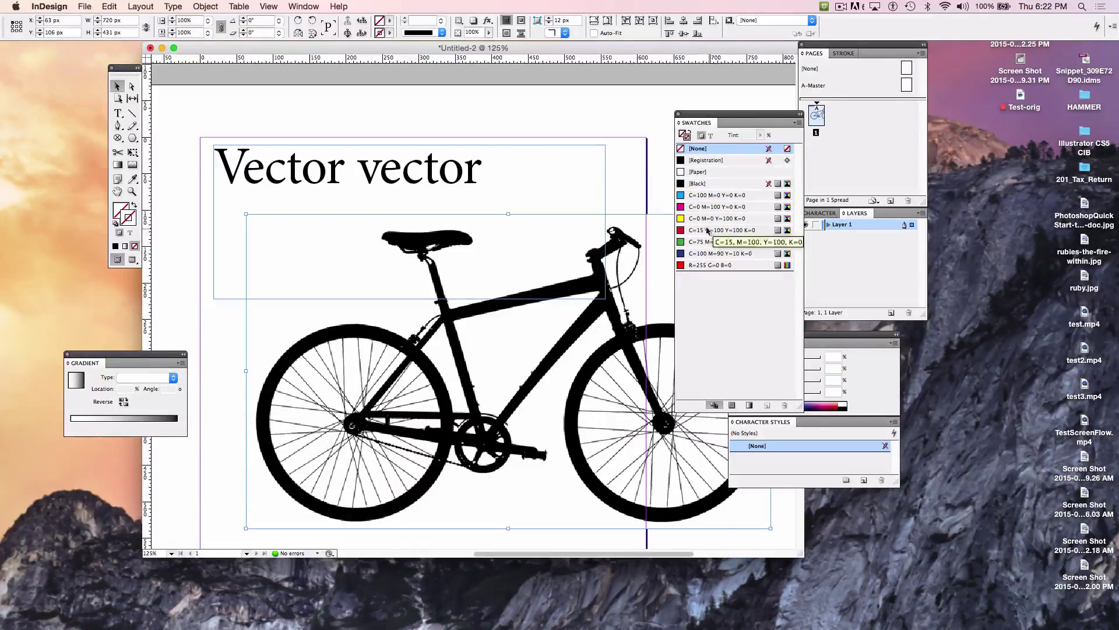
left_click(685, 135)
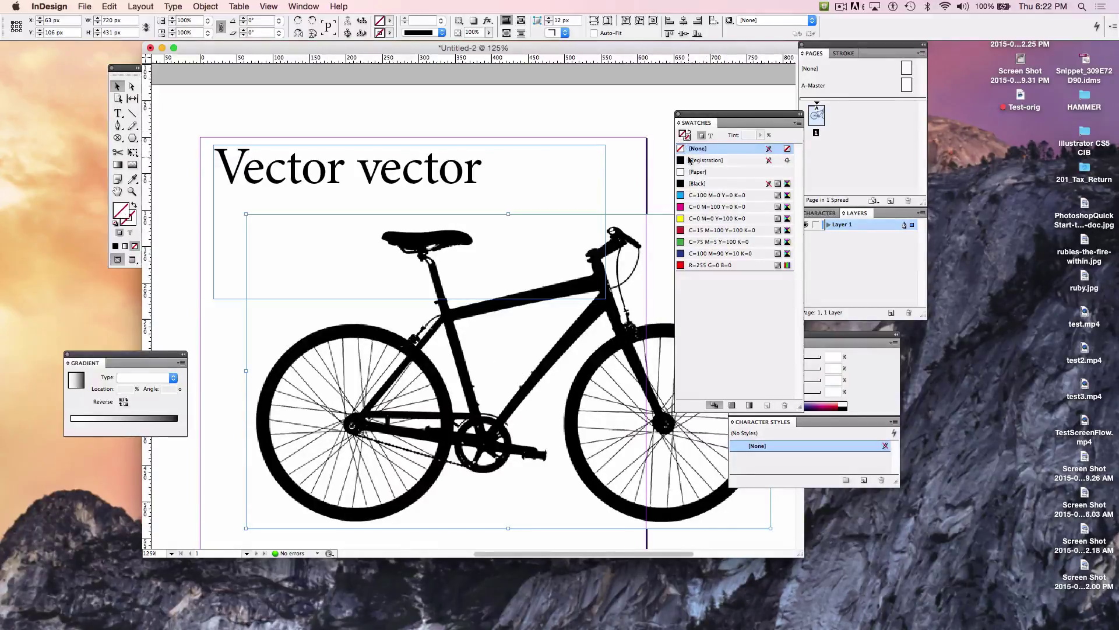
left_click(700, 197)
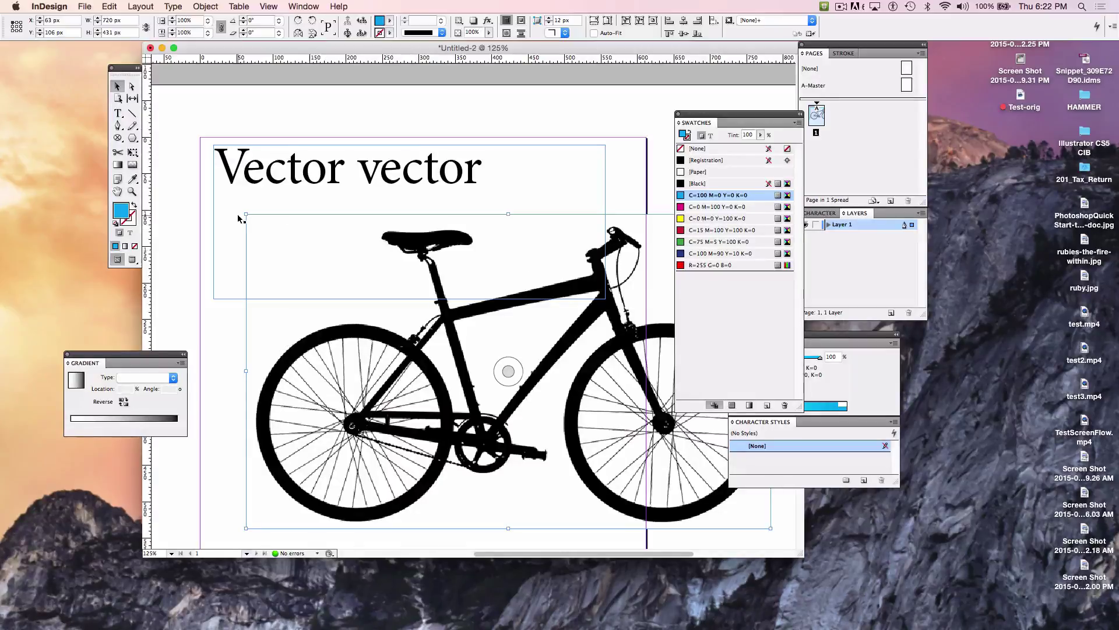
Step: Try enlarging only the bicycle's frame from its upper-left corner to about 819 by 495 px, and undo the resize
left_click_drag(245, 214, 174, 168)
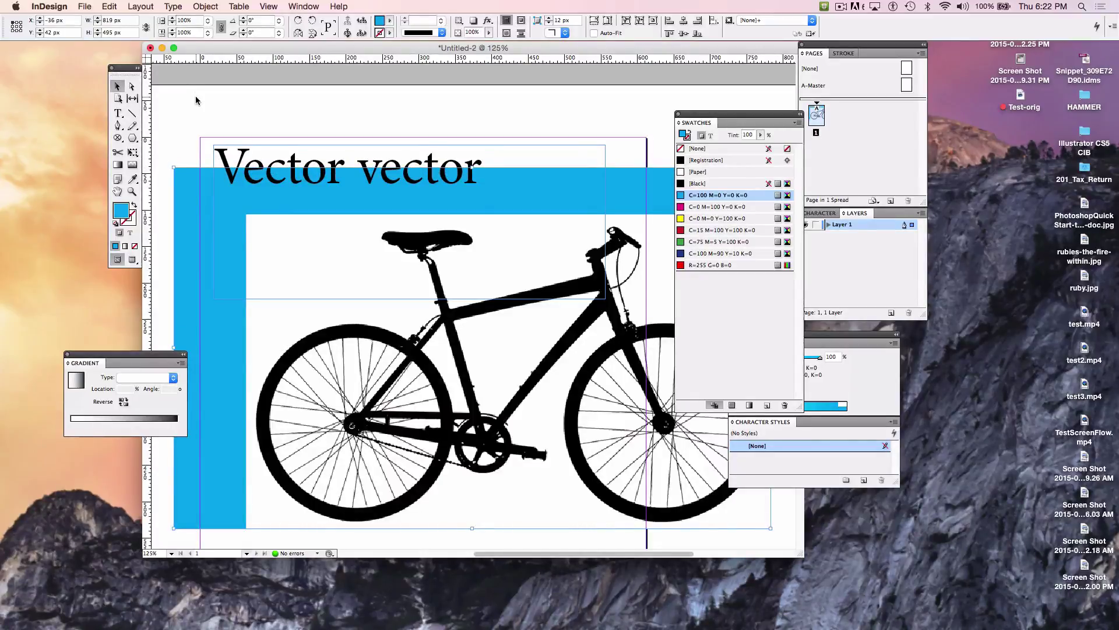
left_click(472, 348)
key("super+z")
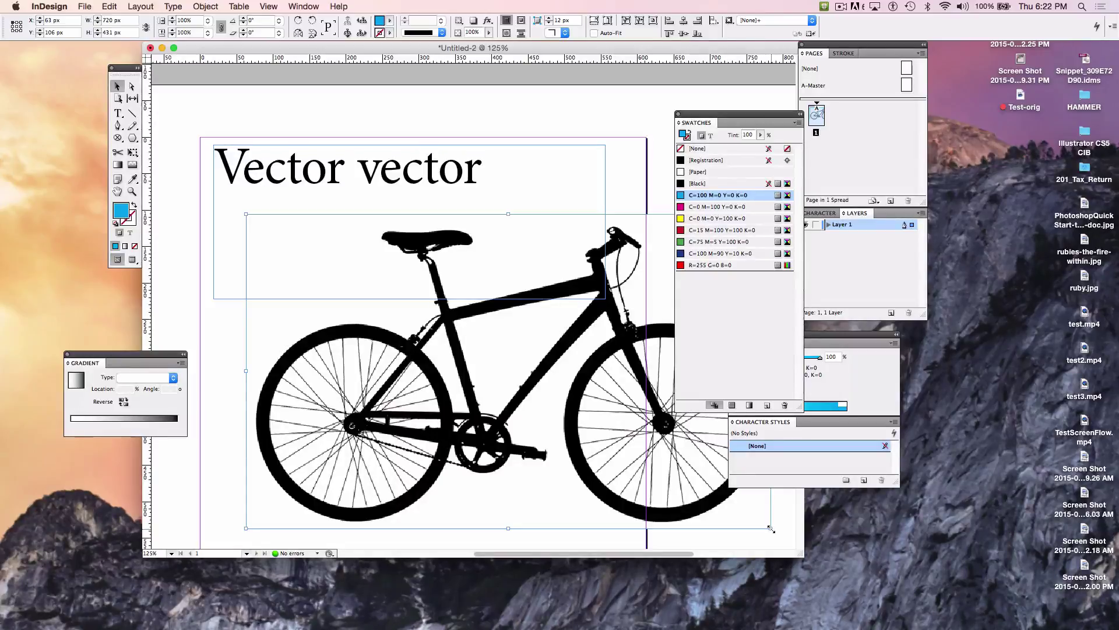
Step: Scale the bicycle image down to about 422 px wide and extend its frame beyond the image to about 499 by 321 px
left_click_drag(771, 528, 613, 434)
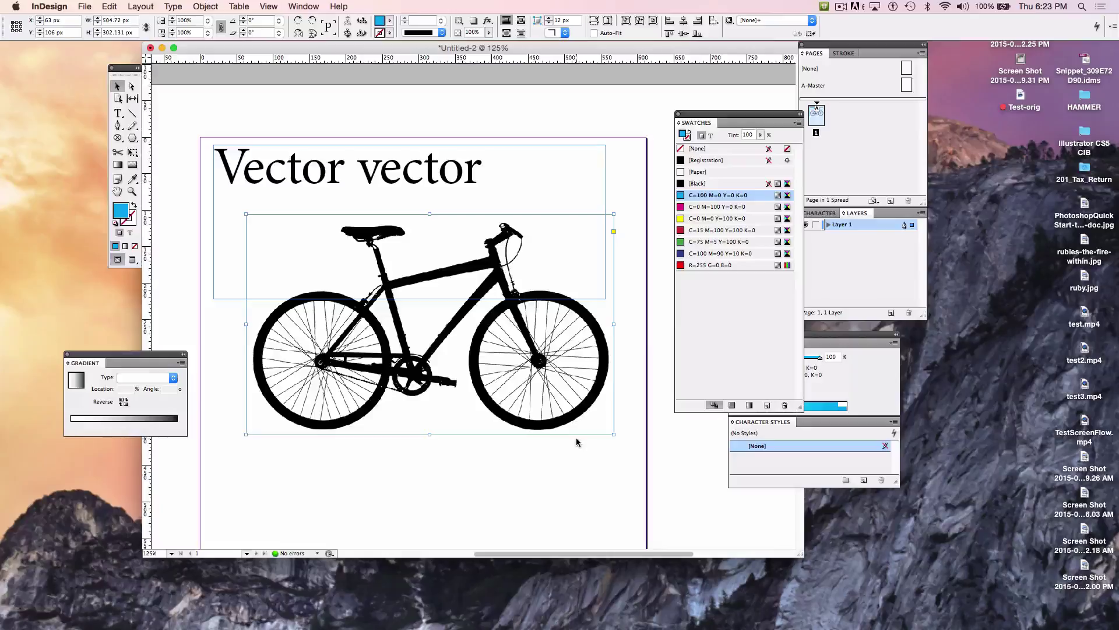
left_click_drag(613, 432, 591, 409)
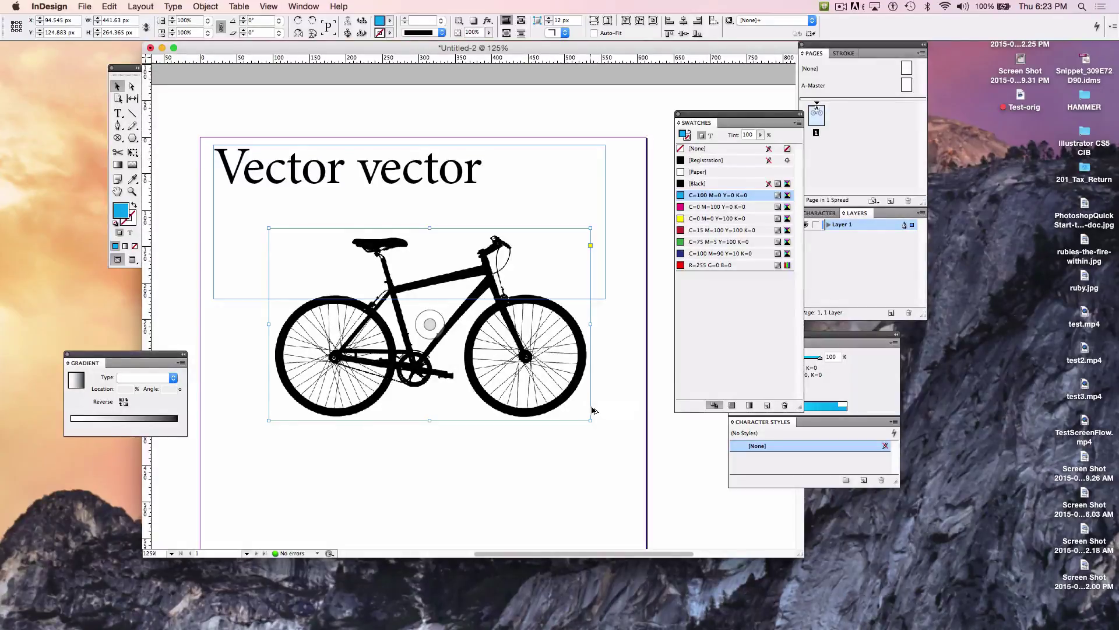
left_click_drag(555, 395, 596, 425)
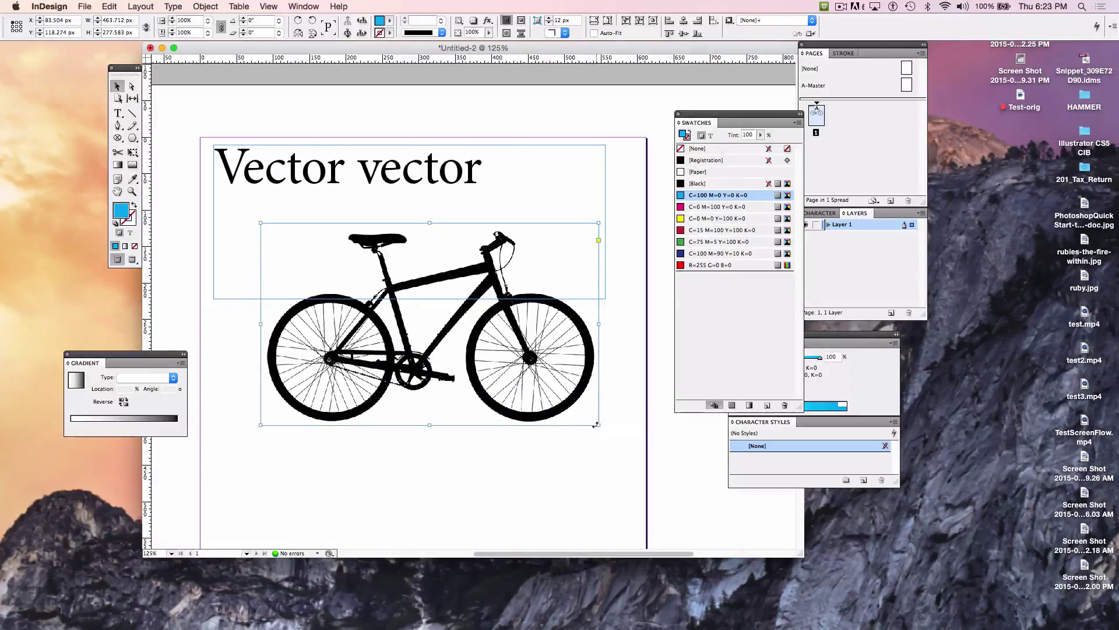
left_click_drag(599, 423, 625, 458)
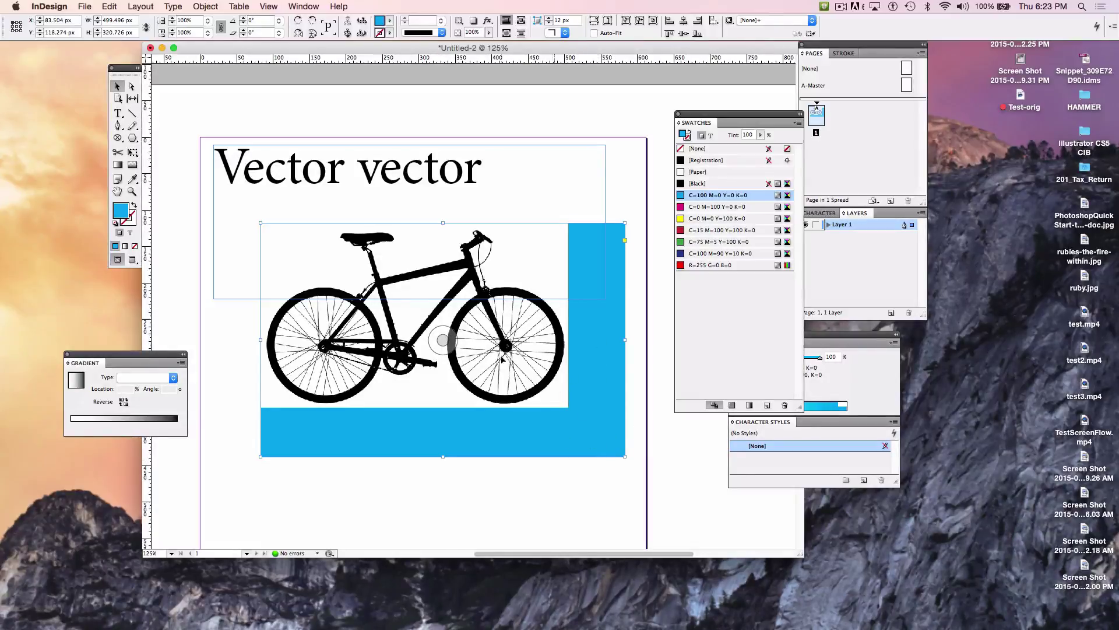
Step: Draw a closed red L shape, about 279 by 321 px, with the Pen tool around the blue frame's lower-right corner
left_click(118, 125)
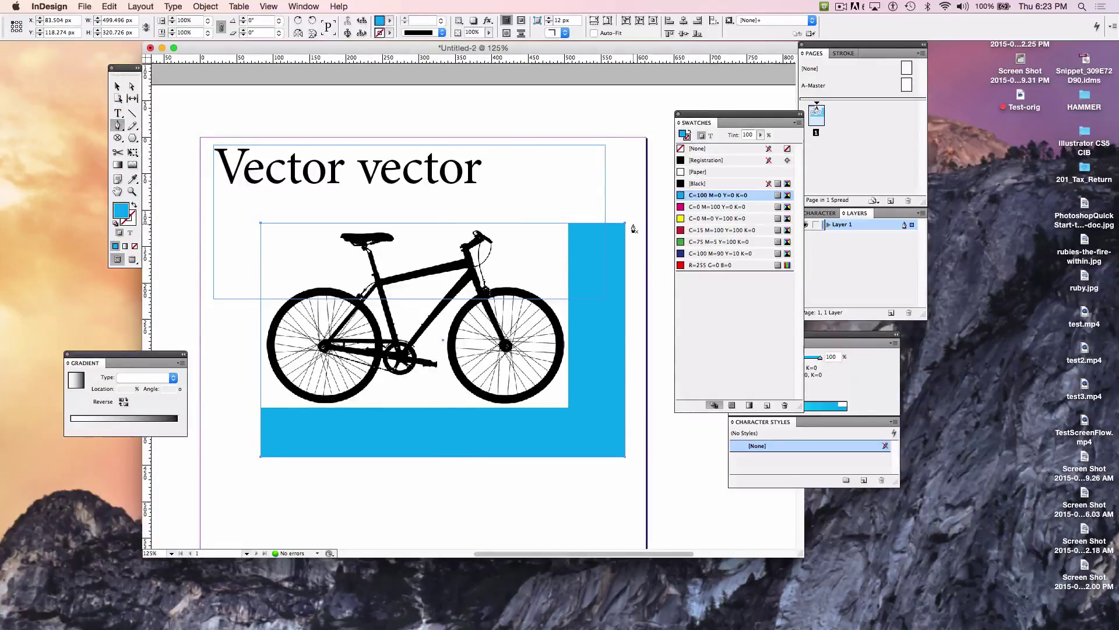
scroll(634, 229, "right", 5)
scroll(631, 227, "left", 2)
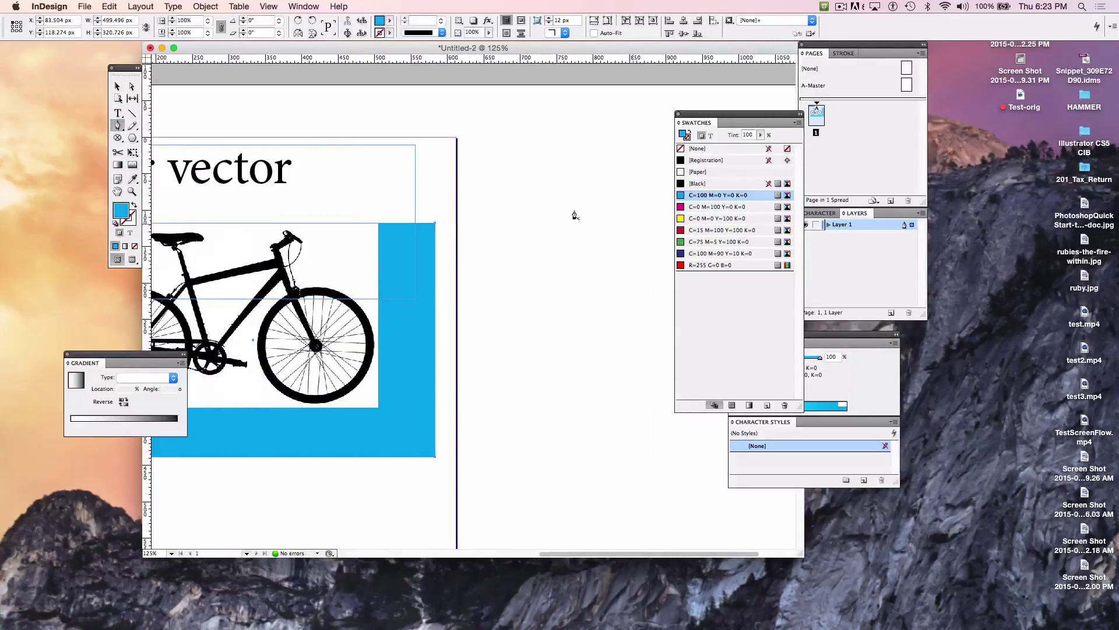
left_click(448, 226)
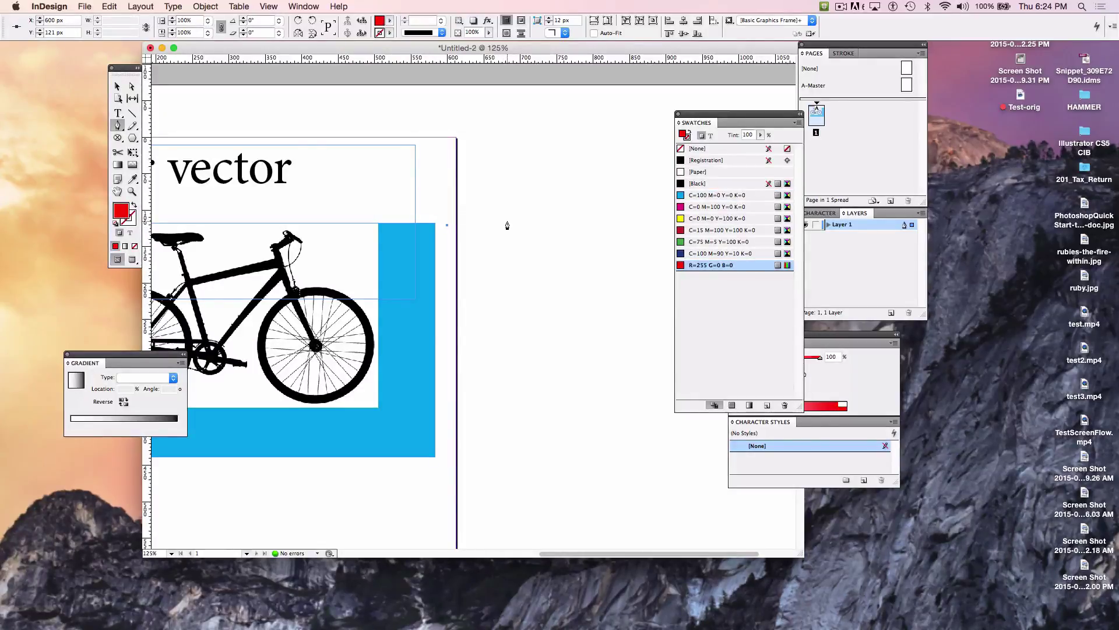
left_click(507, 226)
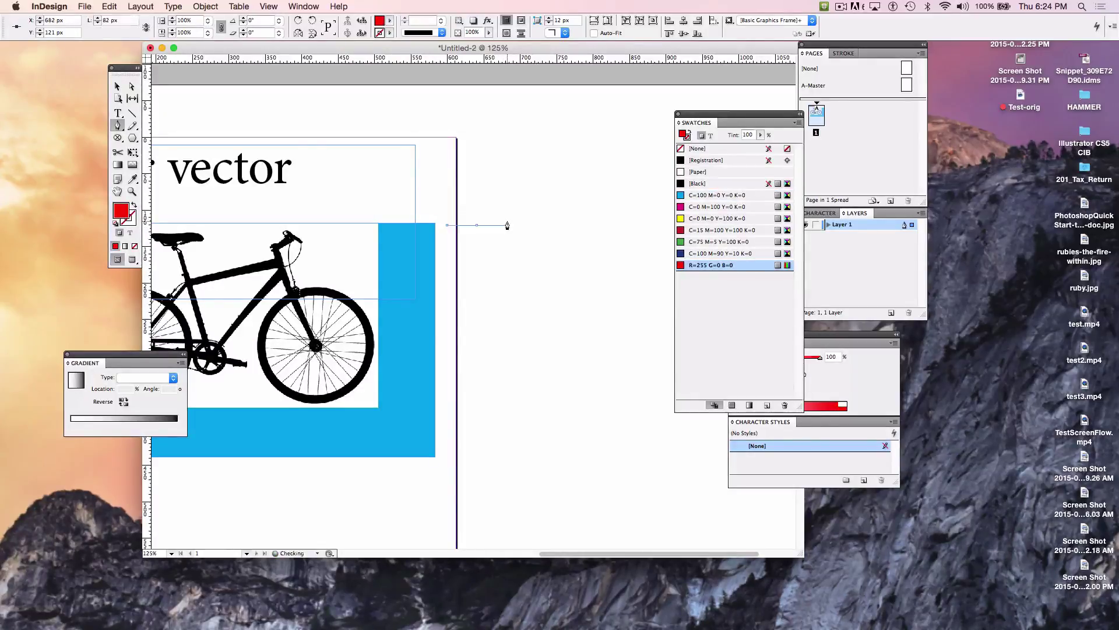
left_click(508, 459)
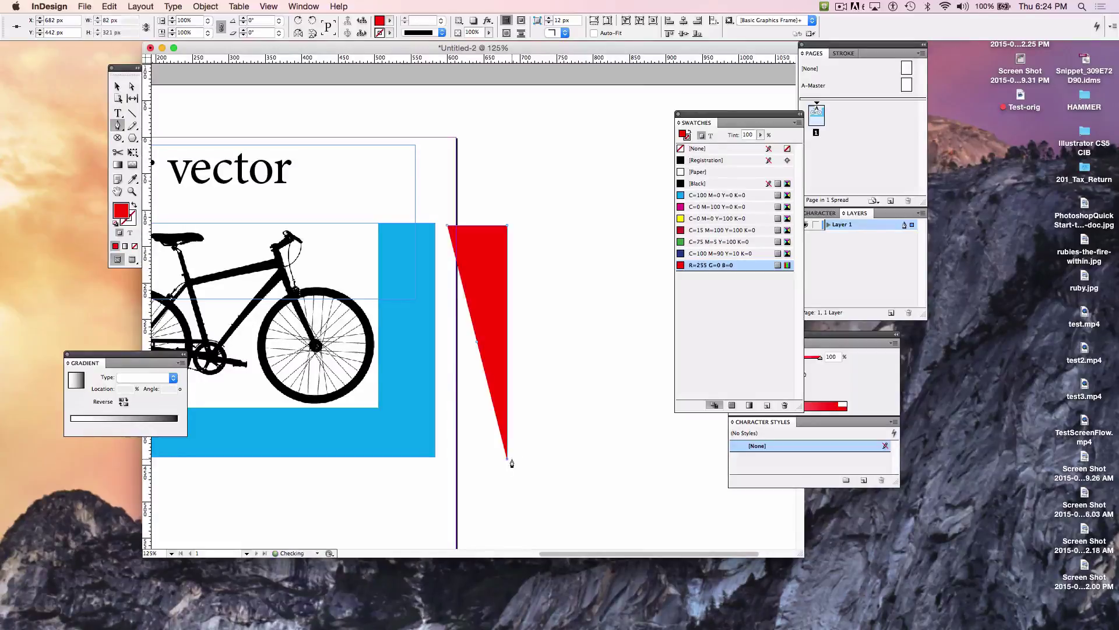
left_click(304, 459)
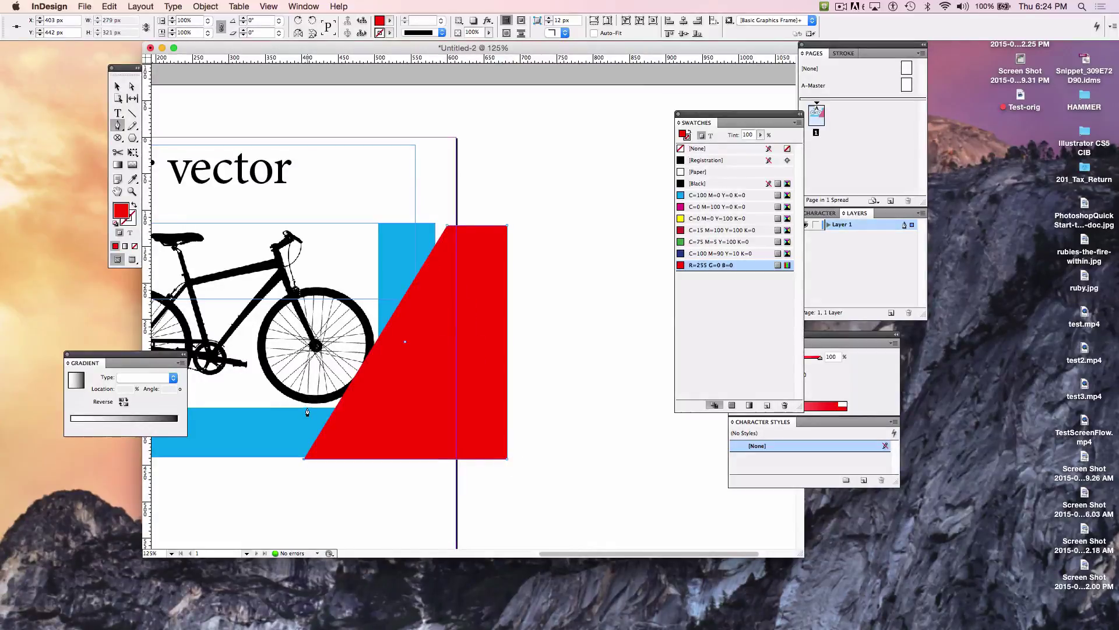
left_click(305, 406)
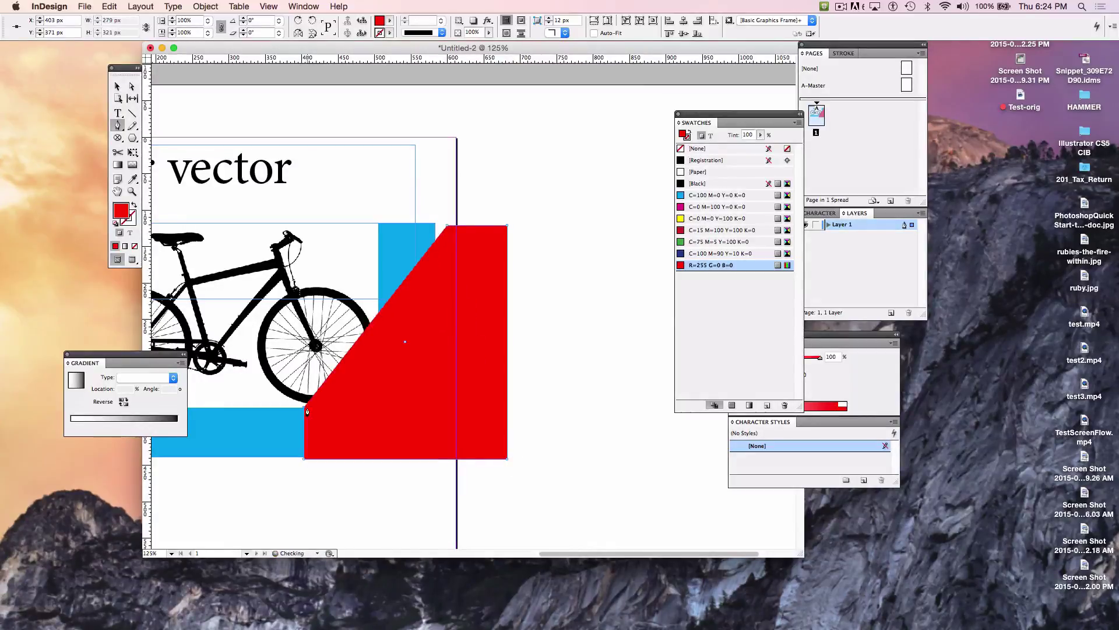
left_click(456, 408)
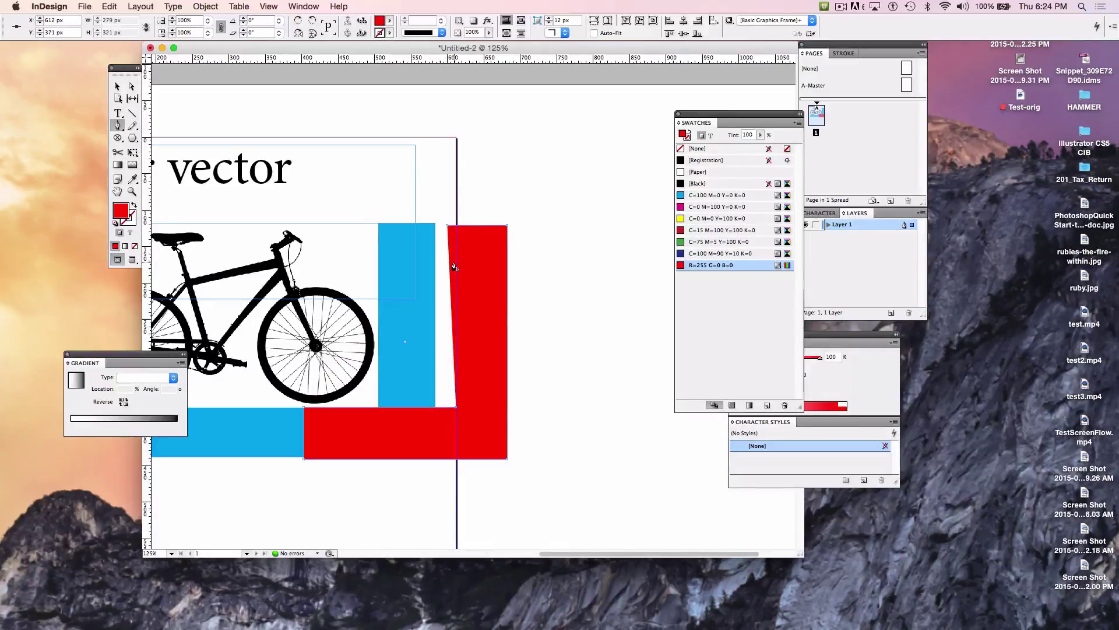
key("super+z")
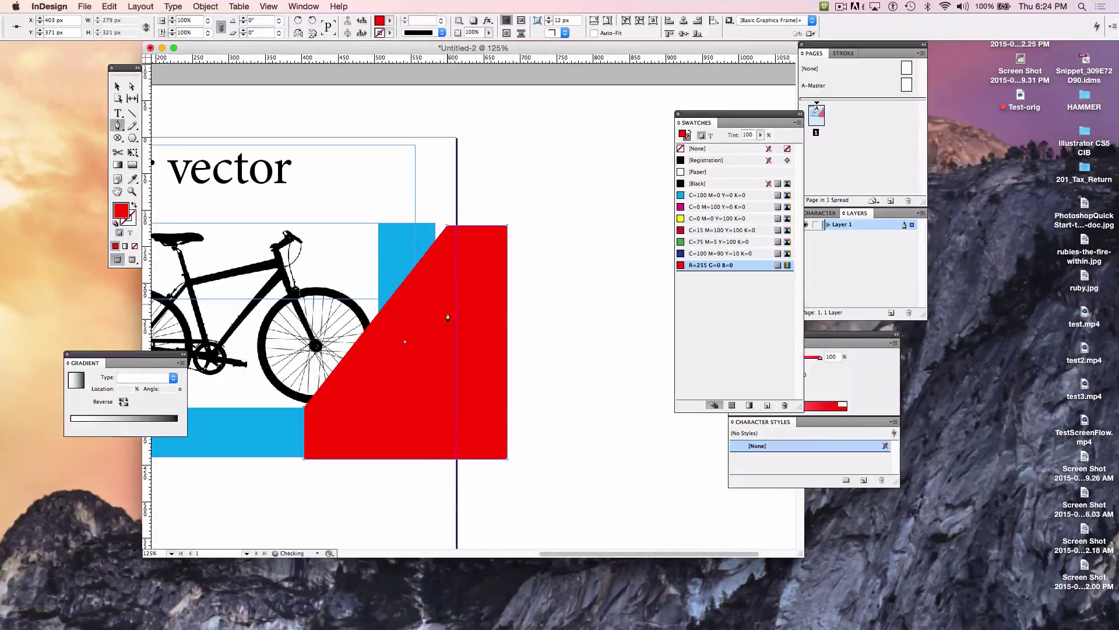
left_click(446, 407)
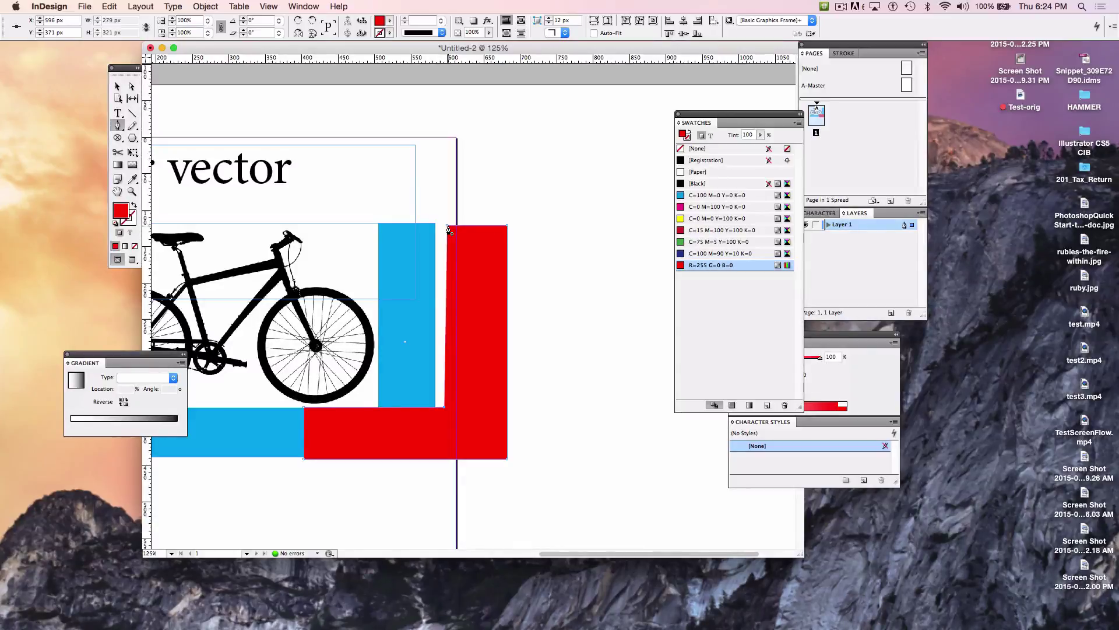
left_click(448, 227)
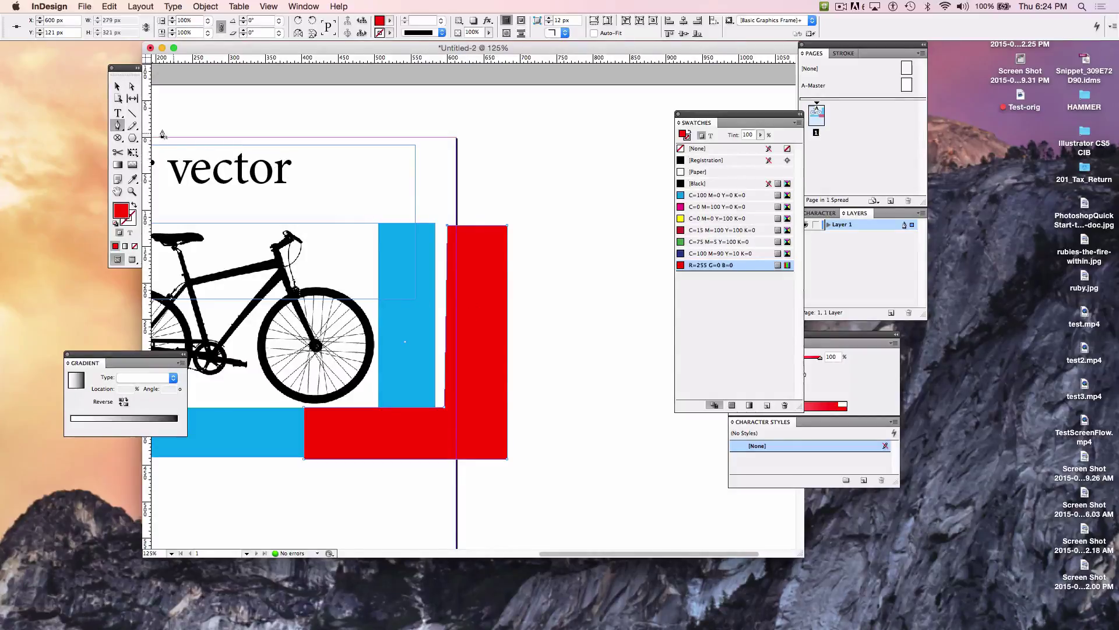
Step: Straighten the red L shape by nudging the anchor points at its upper end with the Direct Selection tool
left_click(132, 86)
left_click_drag(448, 228, 446, 227)
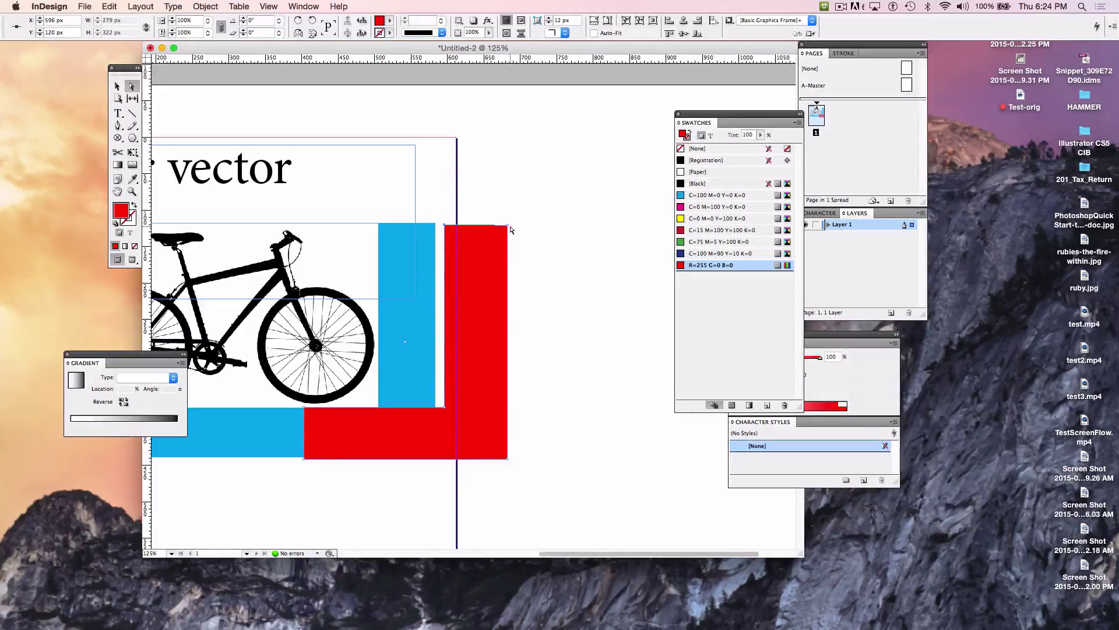
left_click_drag(508, 228, 509, 228)
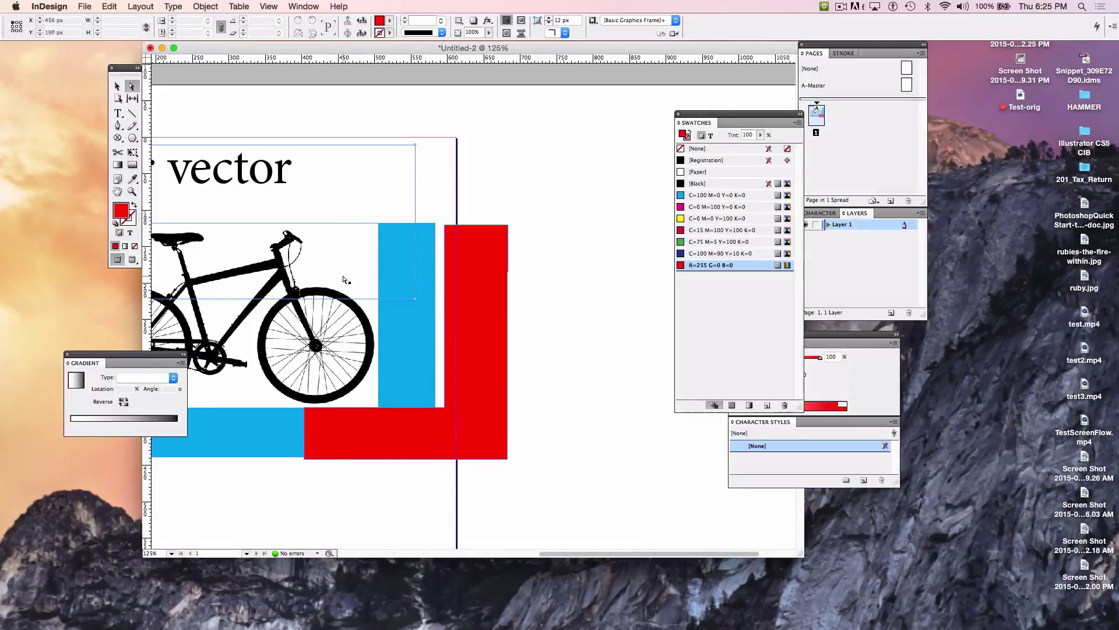
Step: Delete the red L shape
left_click(327, 303)
left_click_drag(421, 195, 580, 175)
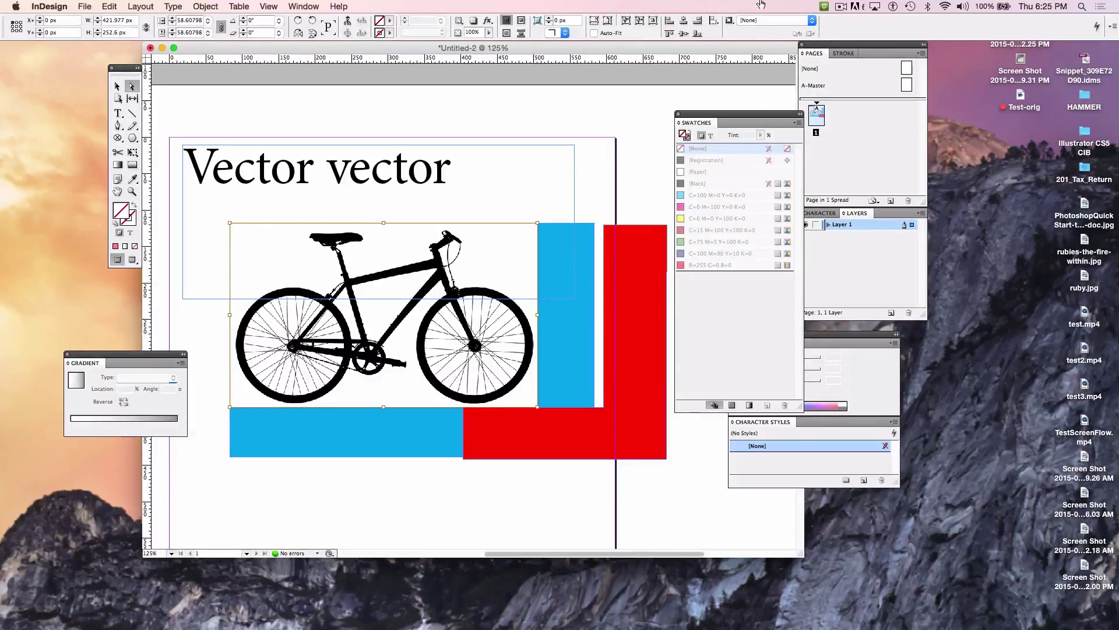
left_click(840, 7)
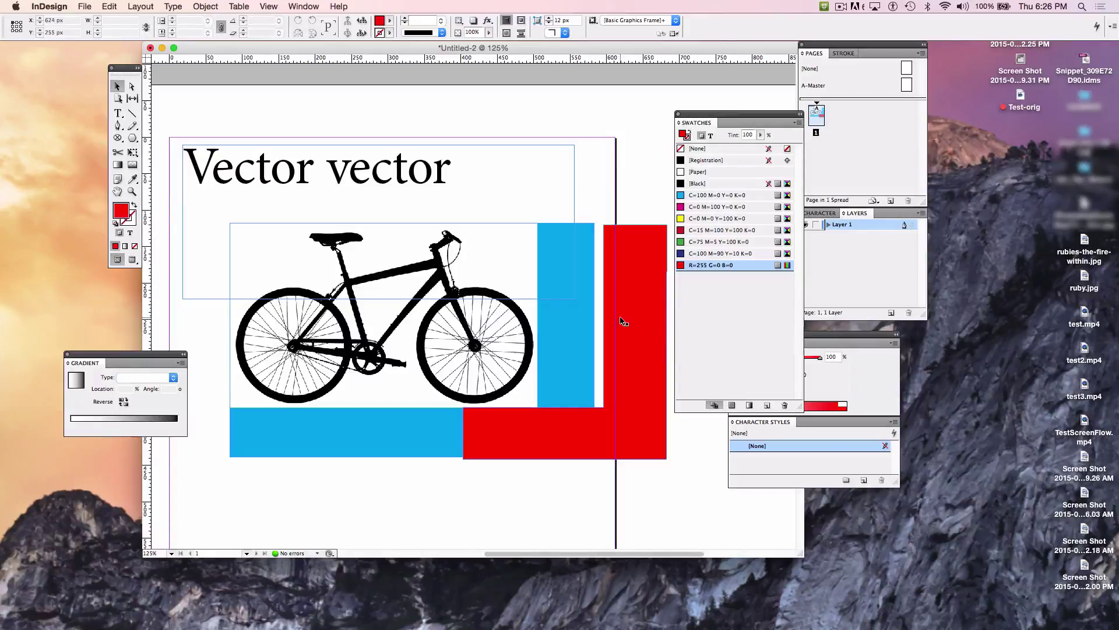
left_click(622, 321)
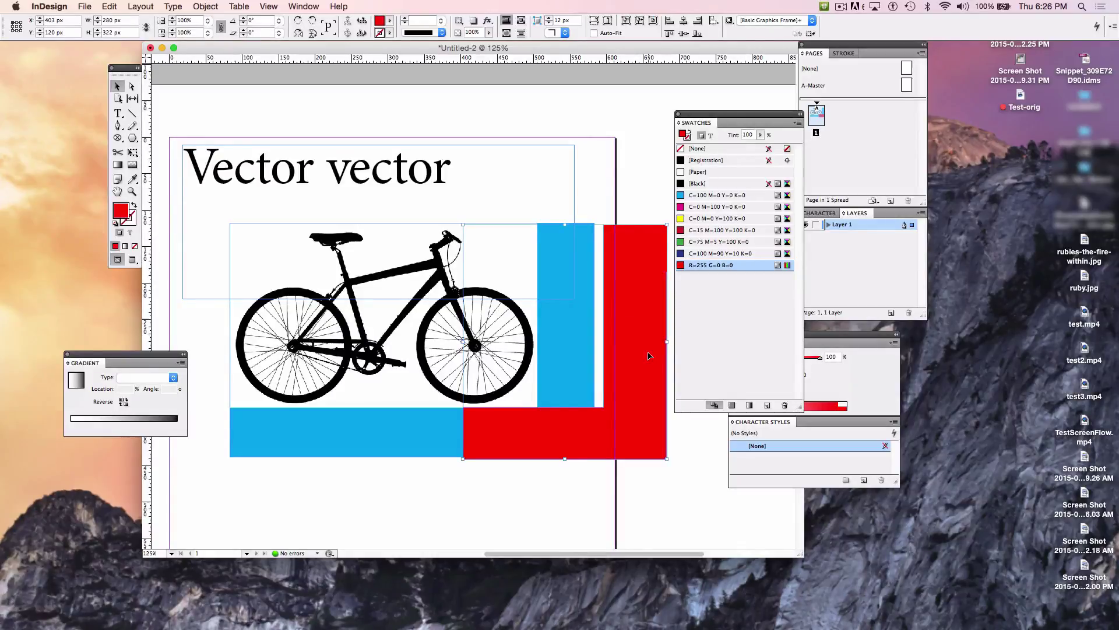
key("BackSpace")
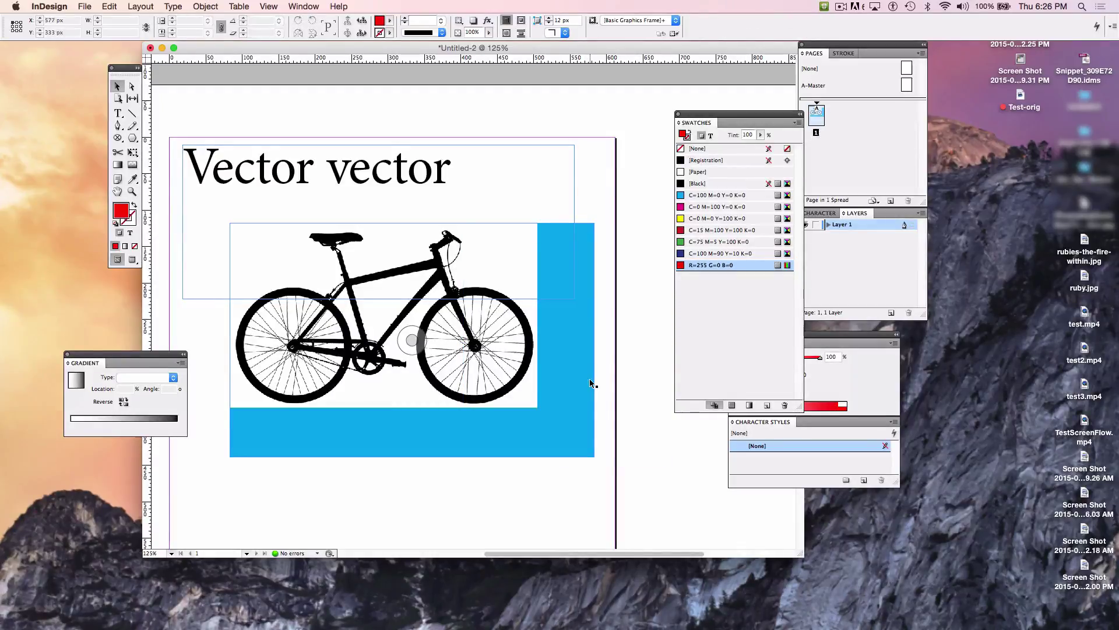
Step: Shrink the bicycle's frame to fit the image at about 421 by 251 px and set its fill to None
left_click(591, 383)
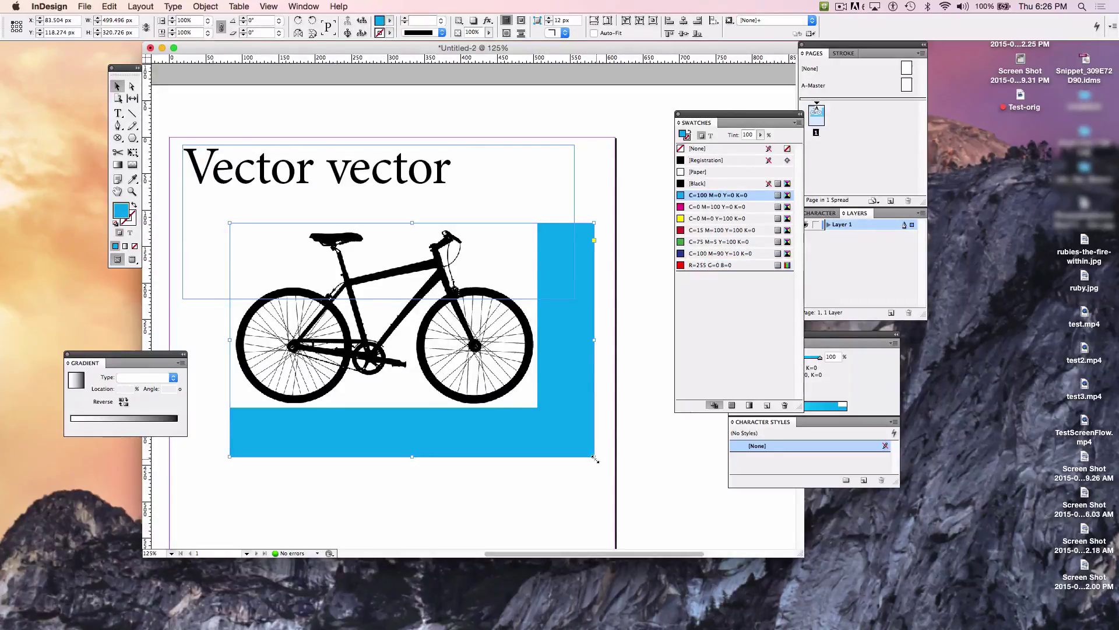
left_click_drag(594, 456, 537, 405)
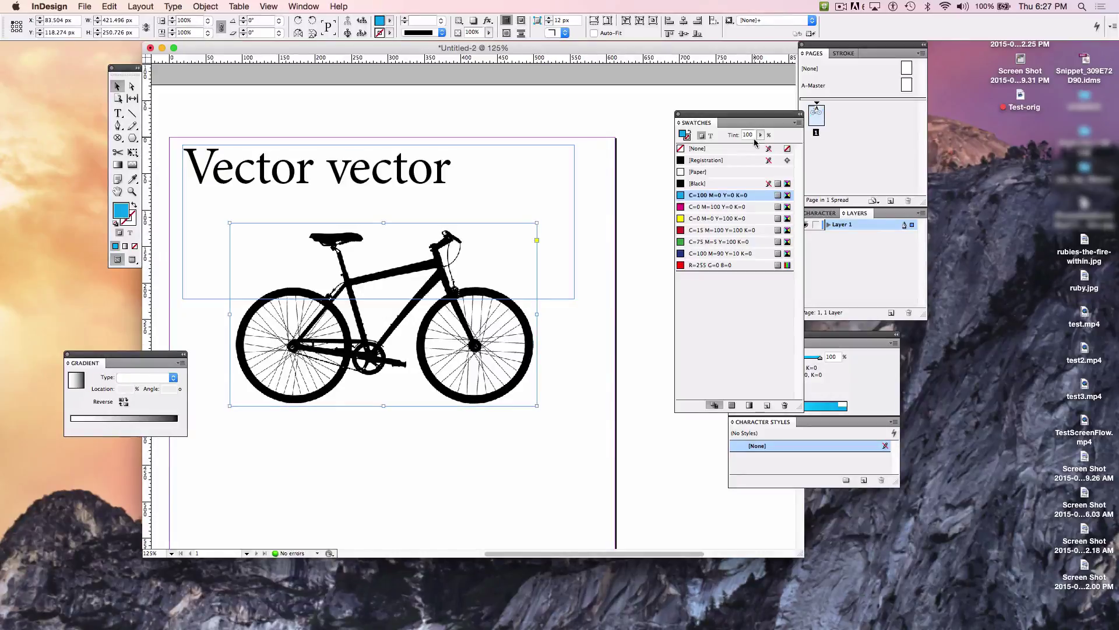
left_click(707, 151)
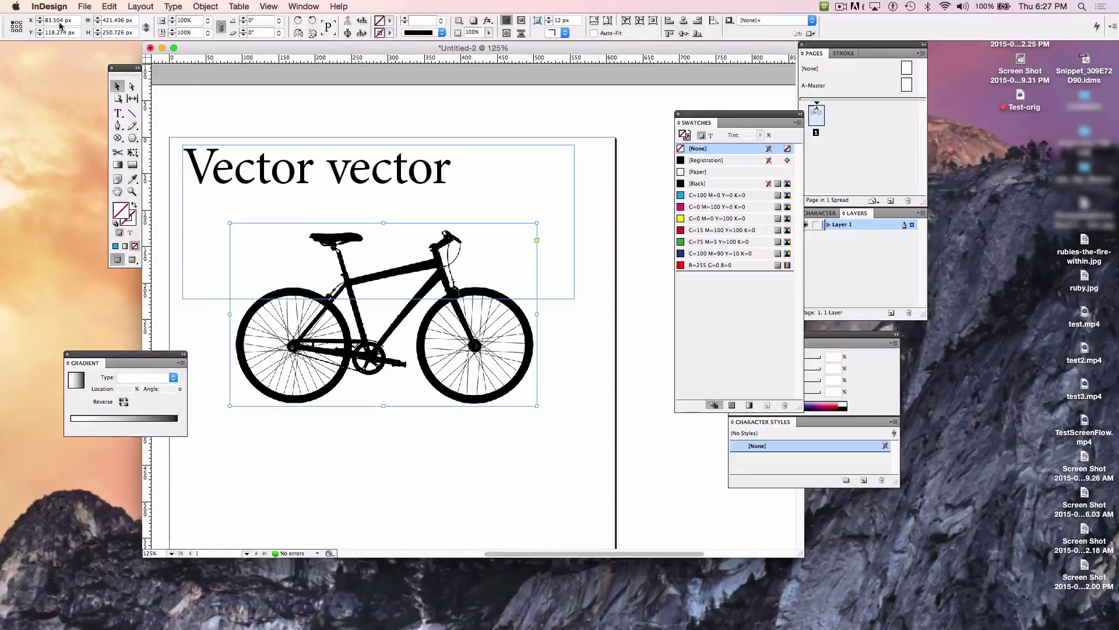
Step: Open the placed bicycle image for editing in Adobe Photoshop CS6
left_click(109, 7)
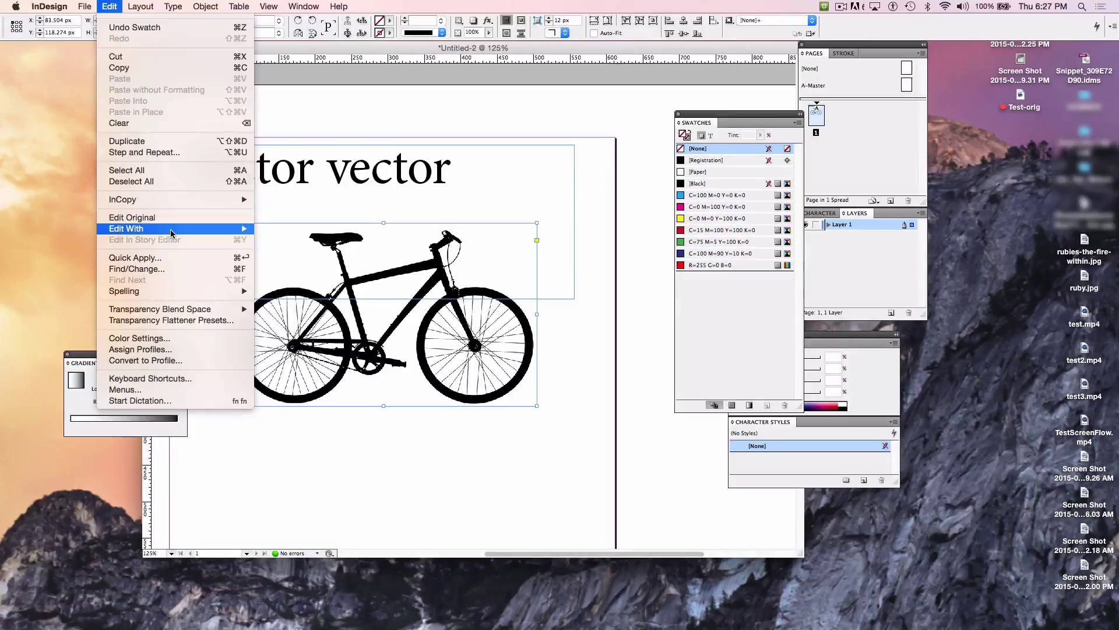
mouse_move(173, 233)
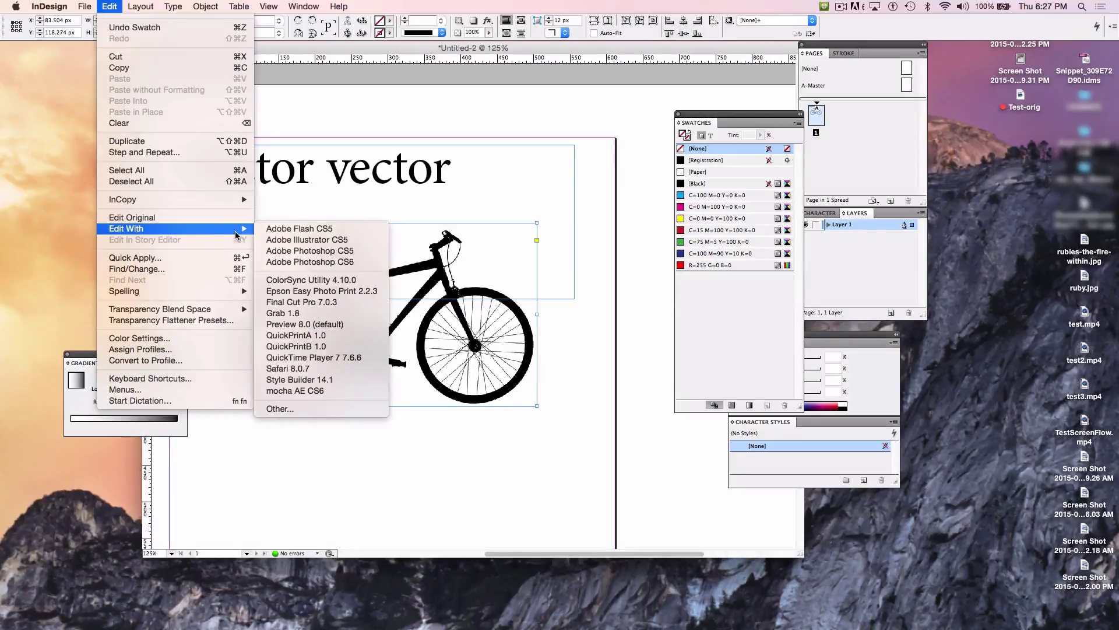
left_click(303, 263)
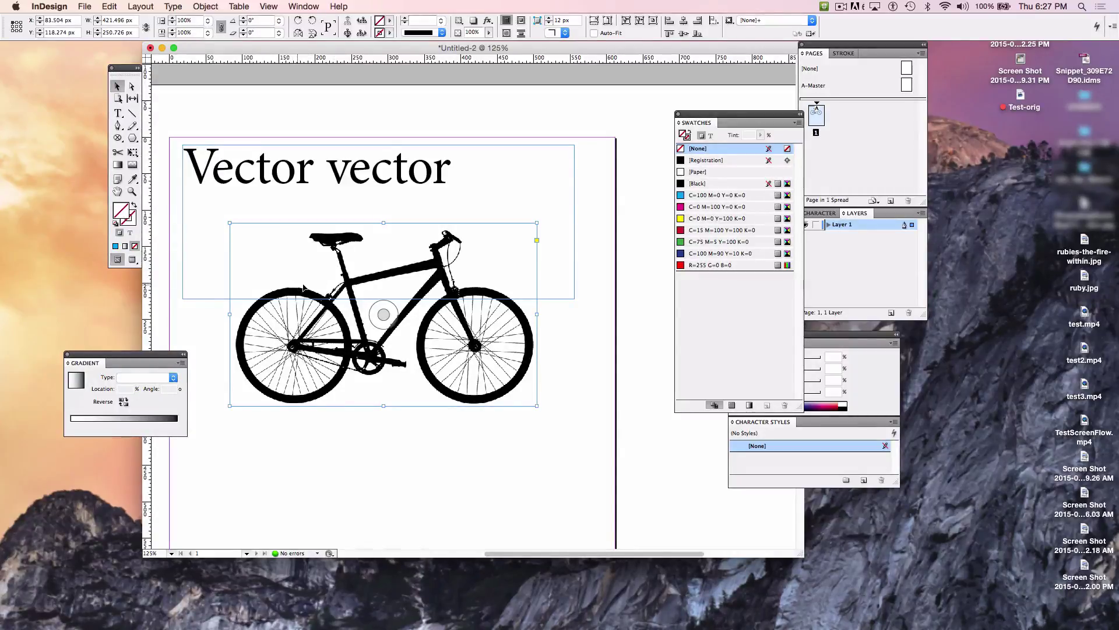
mouse_move(623, 621)
left_click(840, 9)
left_click(854, 42)
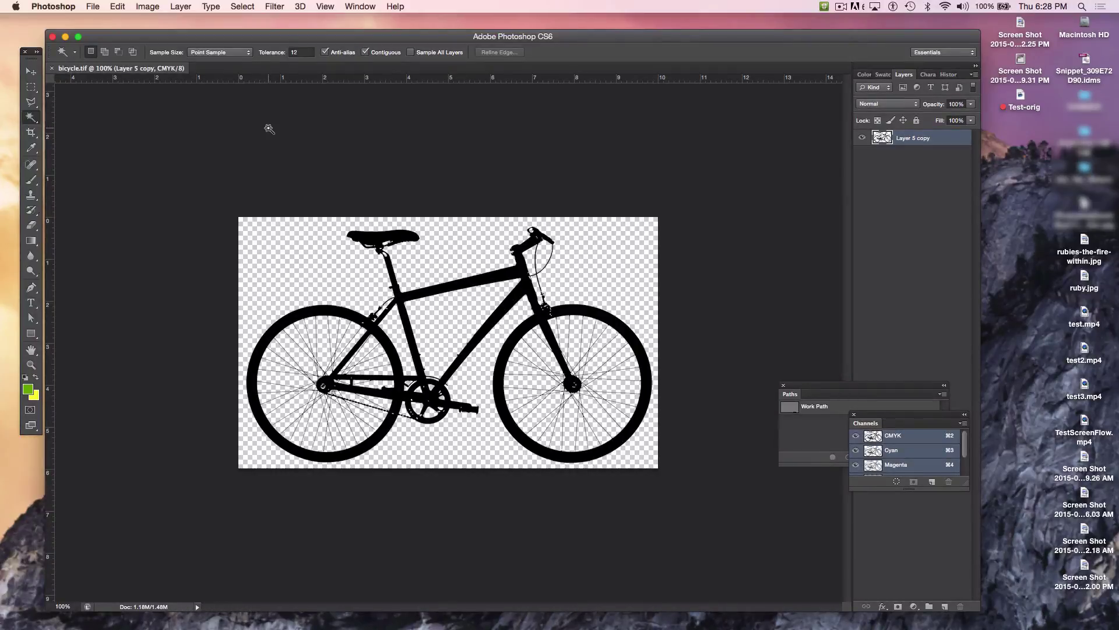
left_click(90, 7)
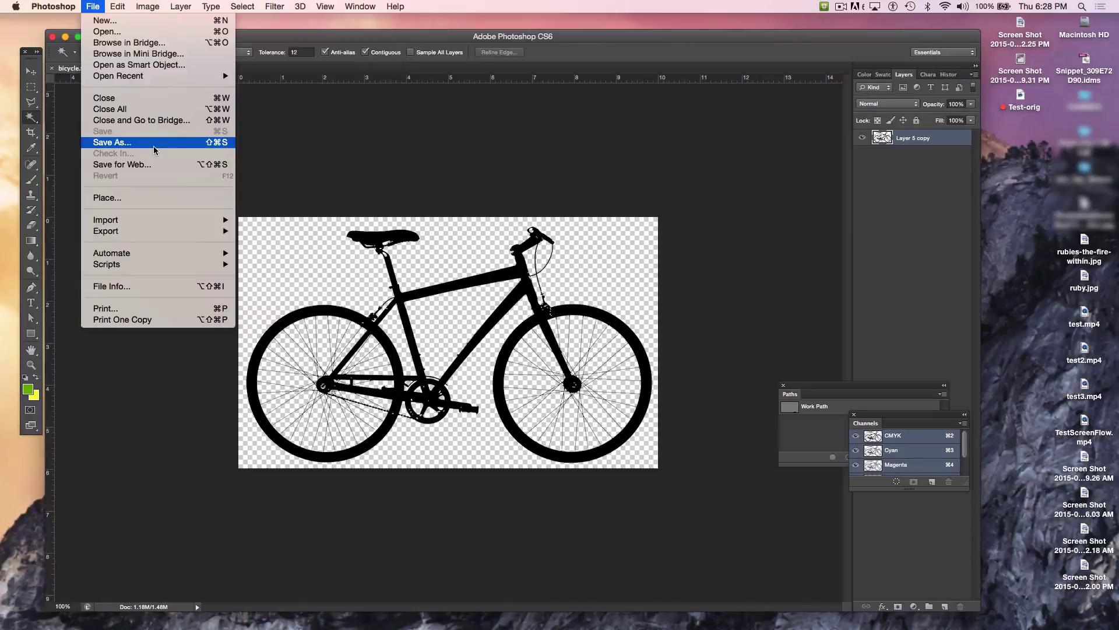
left_click(347, 139)
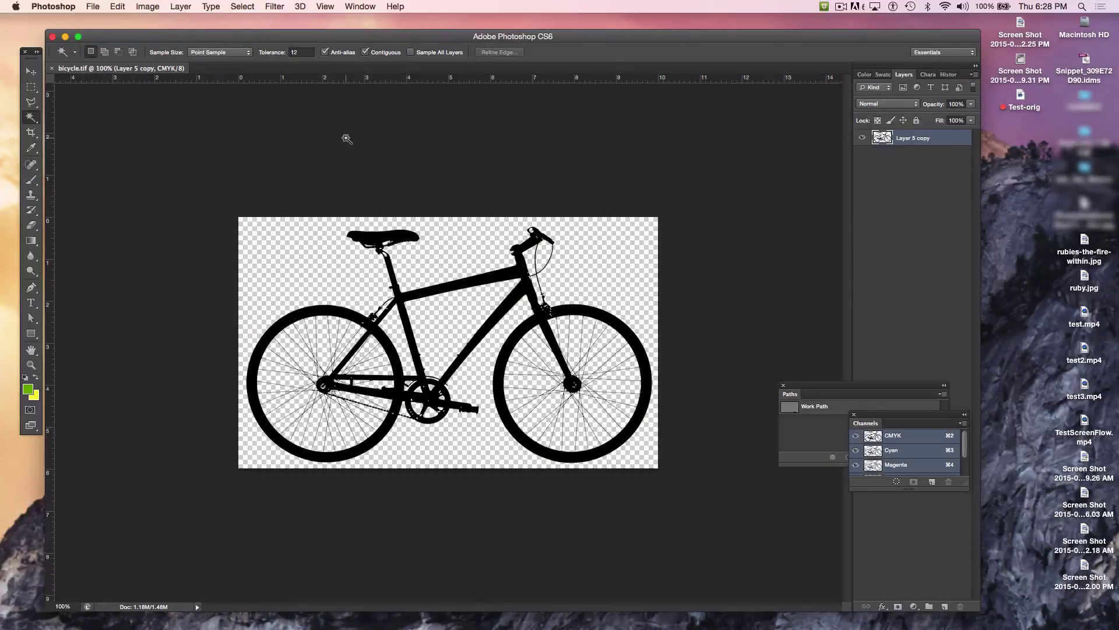
Step: Convert the bicycle image from CMYK to Grayscale mode, discarding its color information
left_click(152, 11)
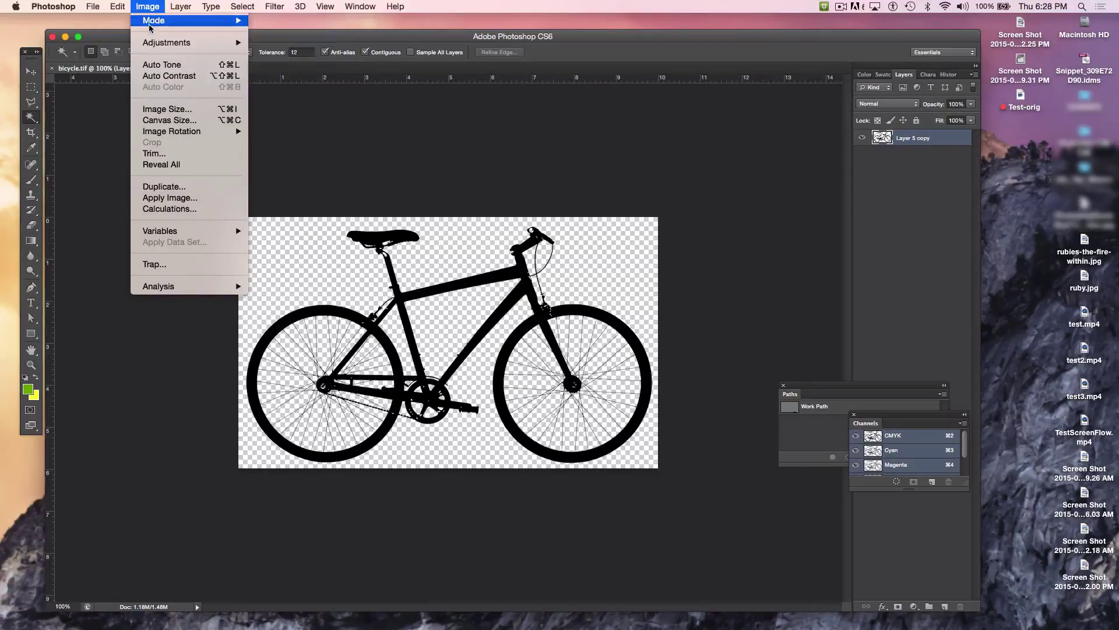
mouse_move(151, 25)
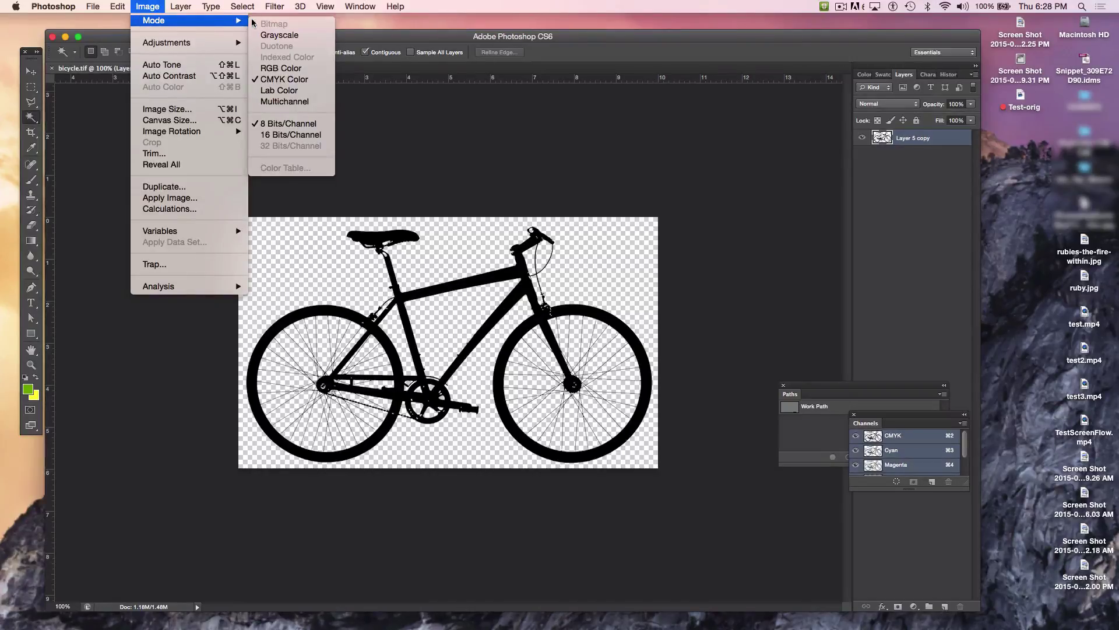
left_click(276, 39)
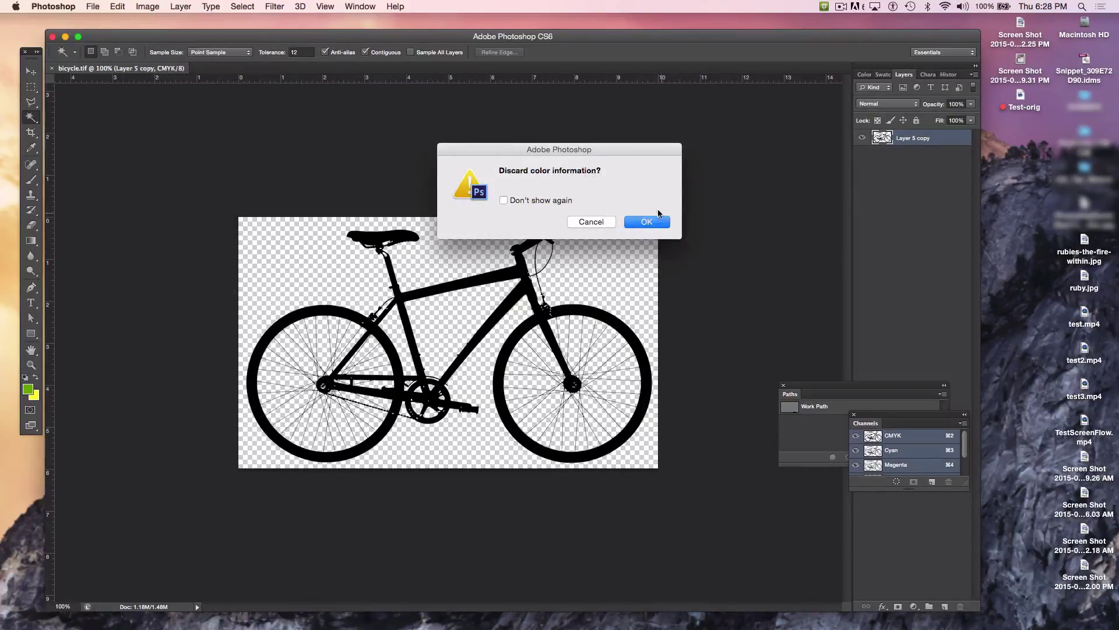
left_click(644, 222)
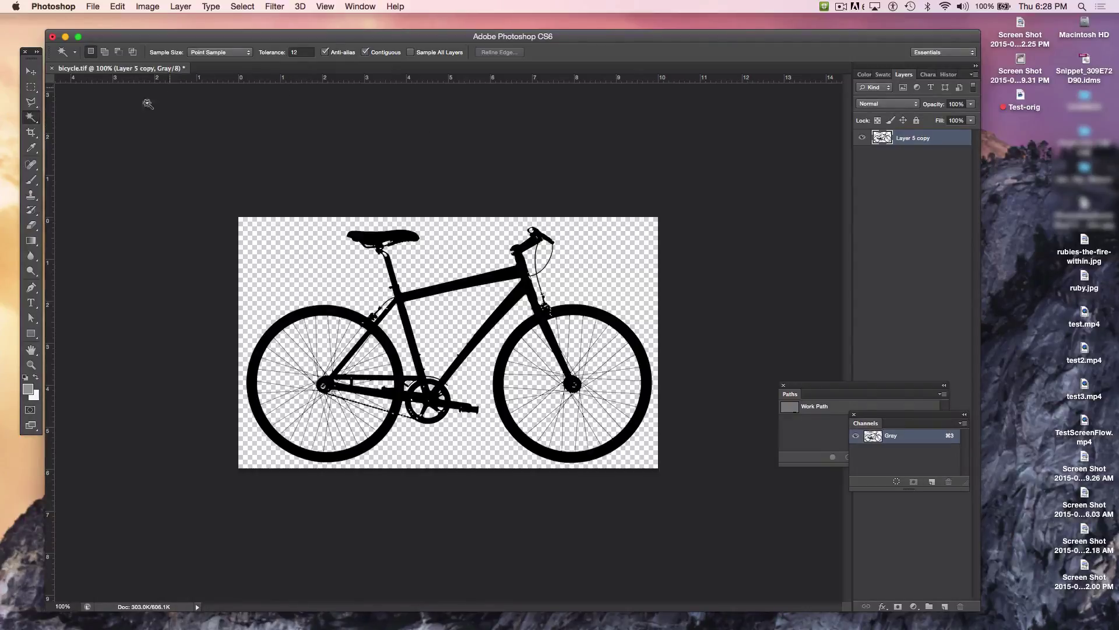
Step: Save the image under the new name bicycle.grayscale.tif as a TIFF with no image compression, keeping its layers
left_click(91, 7)
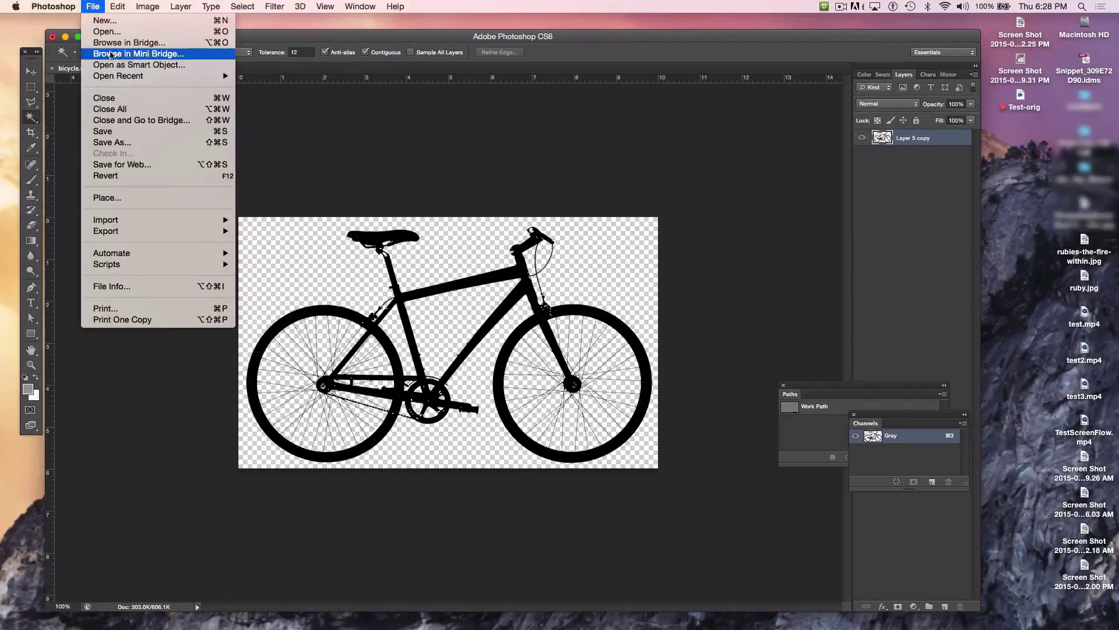
left_click(139, 149)
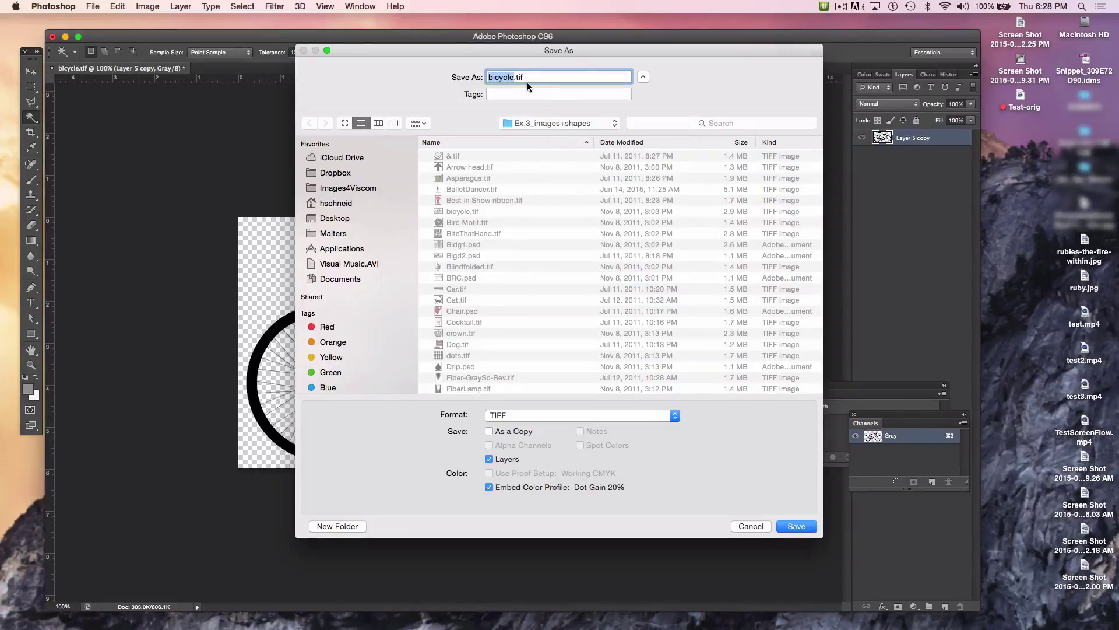
key("Right")
type(".grayscale")
left_click(795, 526)
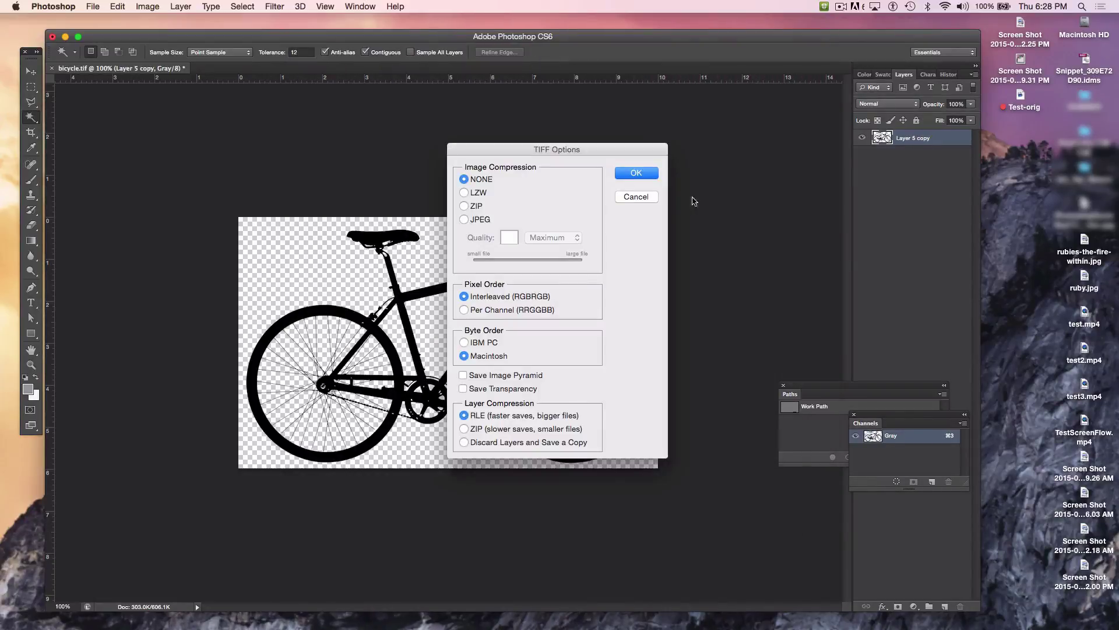
left_click(627, 175)
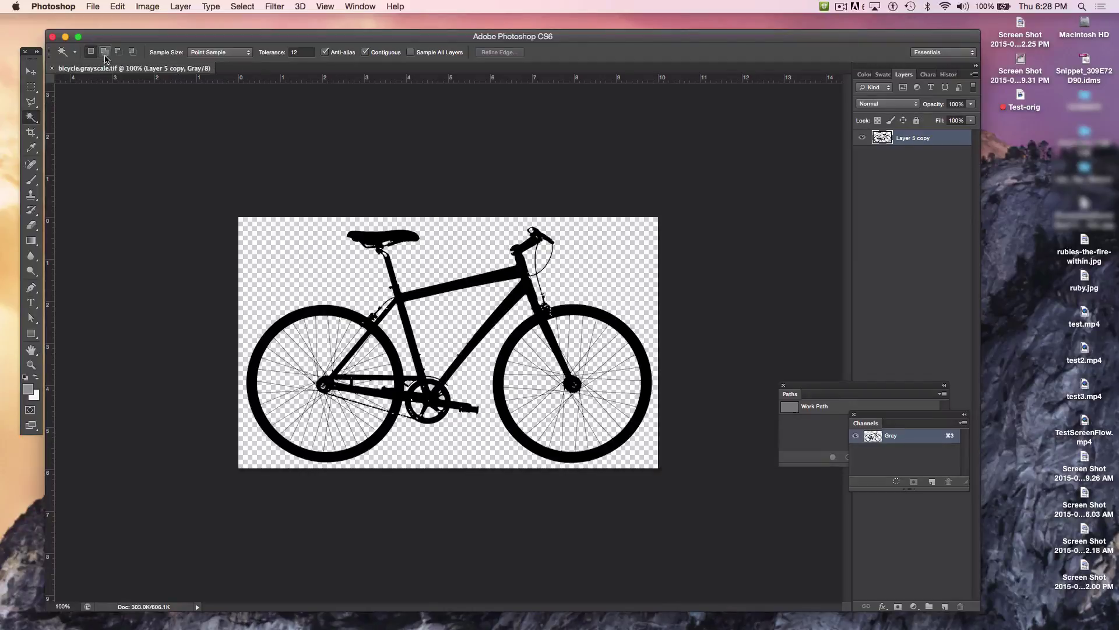
Step: Minimize the Photoshop image window, switch back to the InDesign document and deselect the placed bicycle
left_click(65, 38)
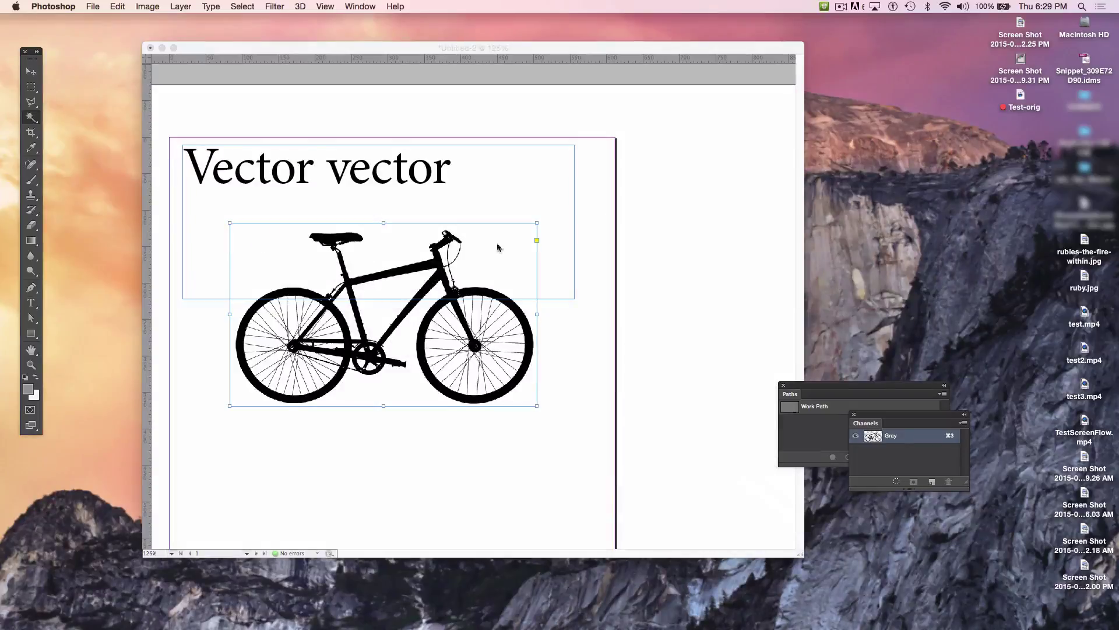
left_click(783, 283)
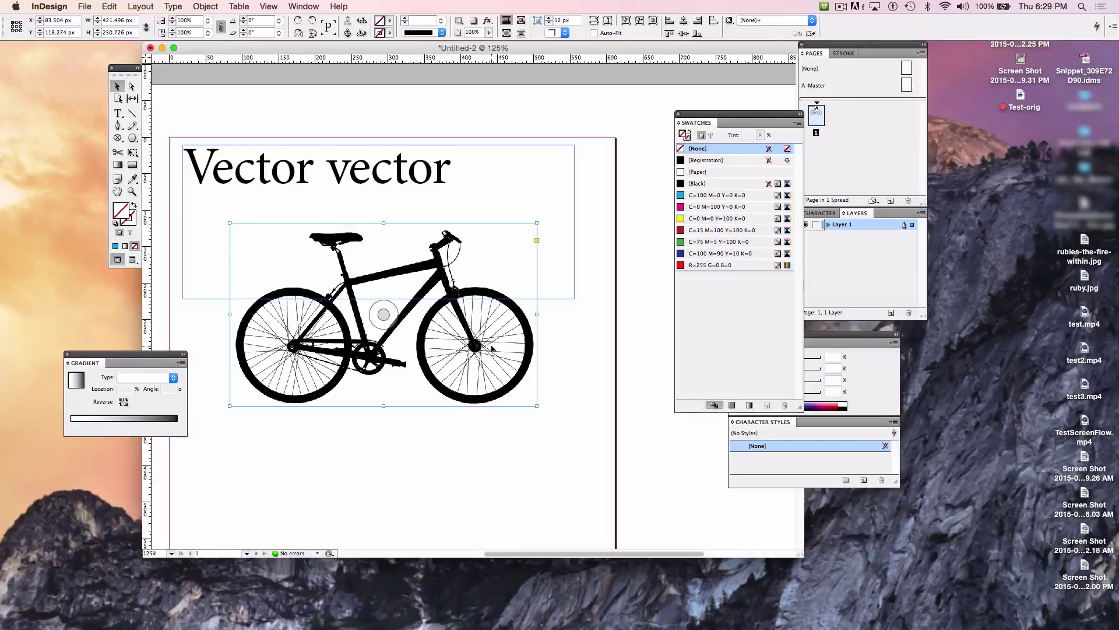
left_click(554, 370)
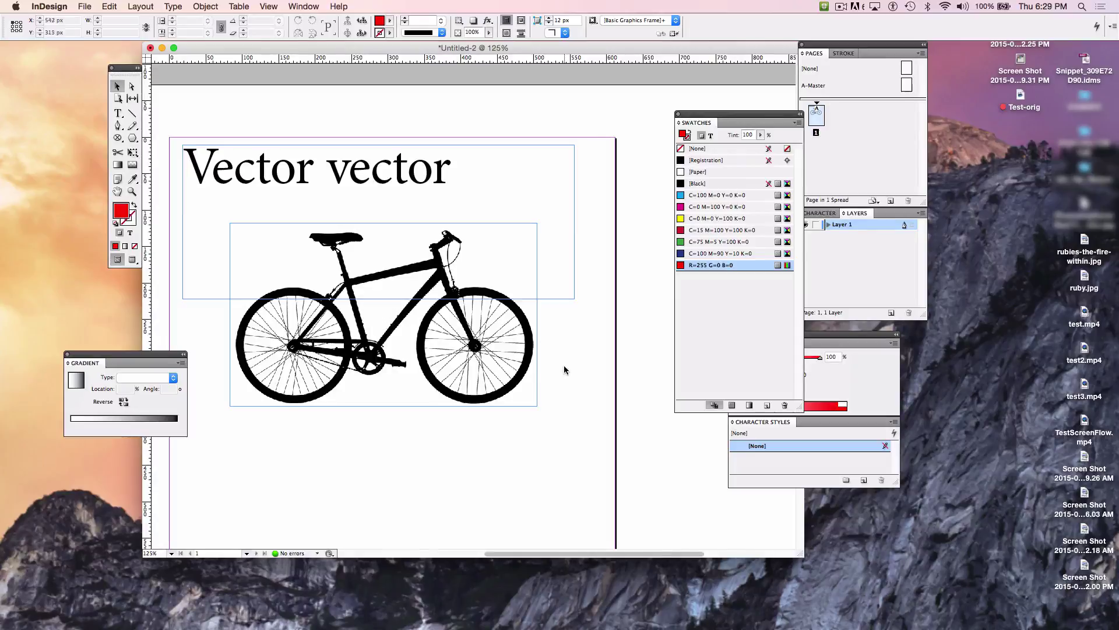
Step: Place bicycle.grayscale.tif below the first bicycle and scale it down with its frame to about 421 by 252 px
left_click(81, 6)
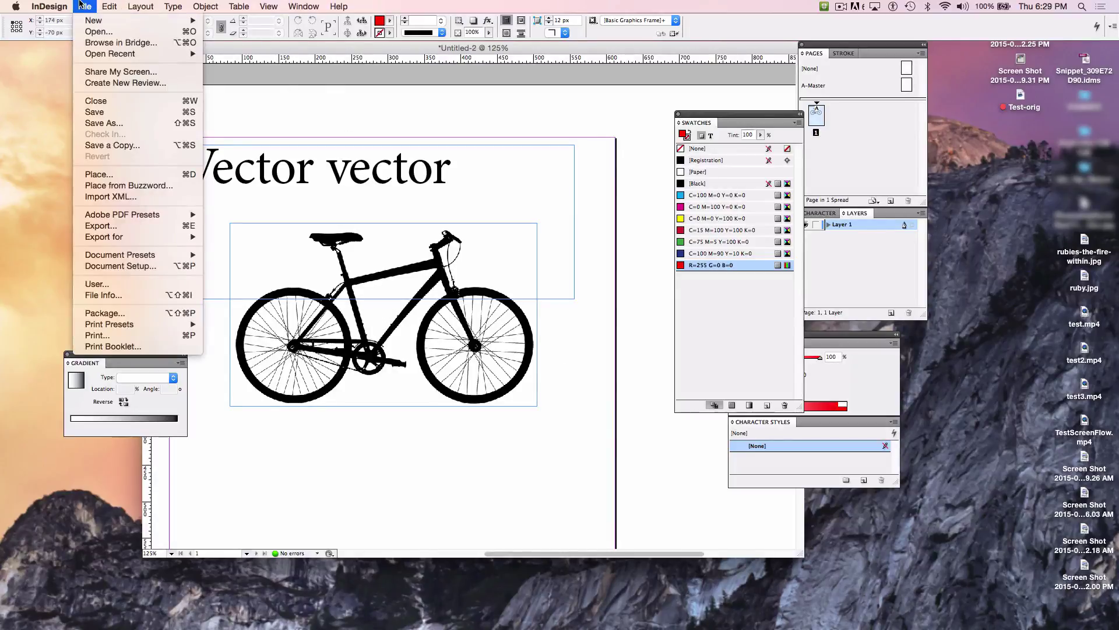
left_click(88, 43)
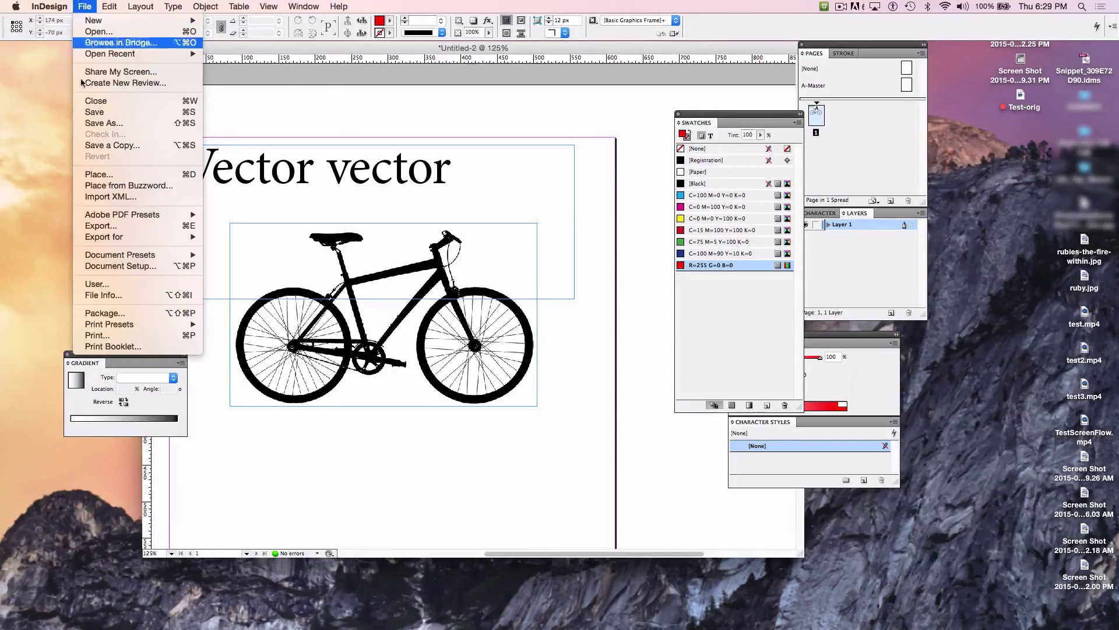
left_click(122, 176)
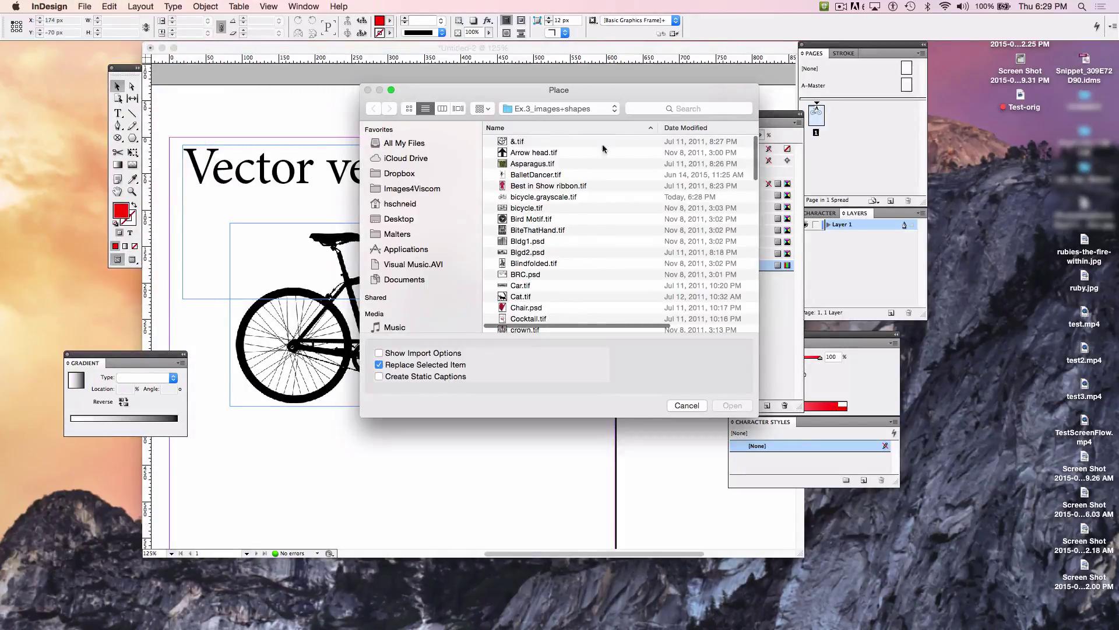
left_click(679, 129)
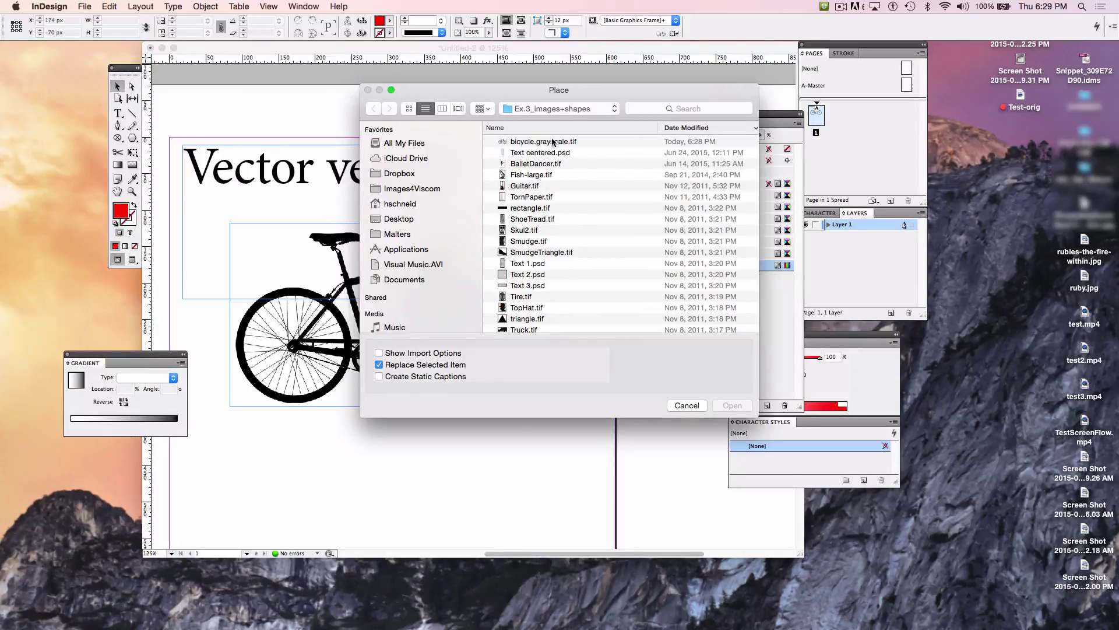
left_click(532, 141)
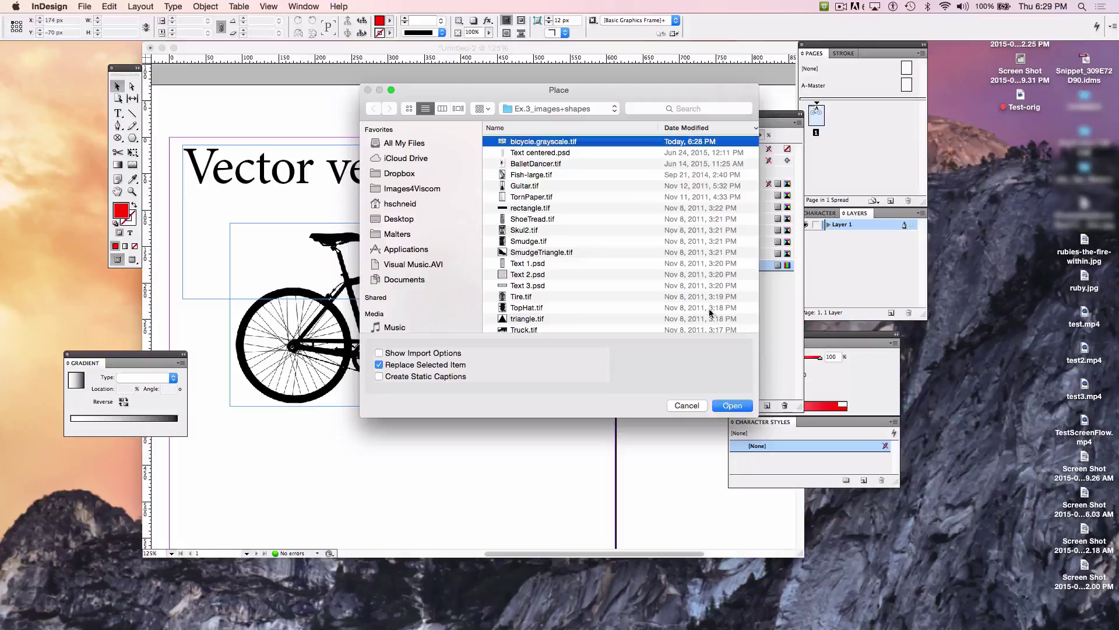
left_click(732, 405)
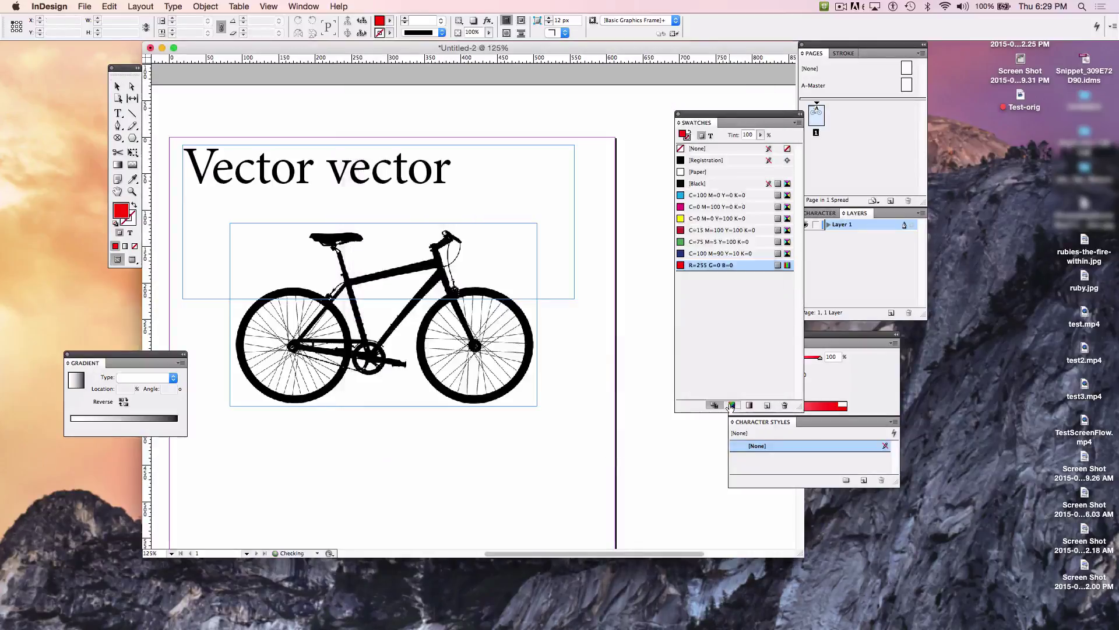
left_click(230, 417)
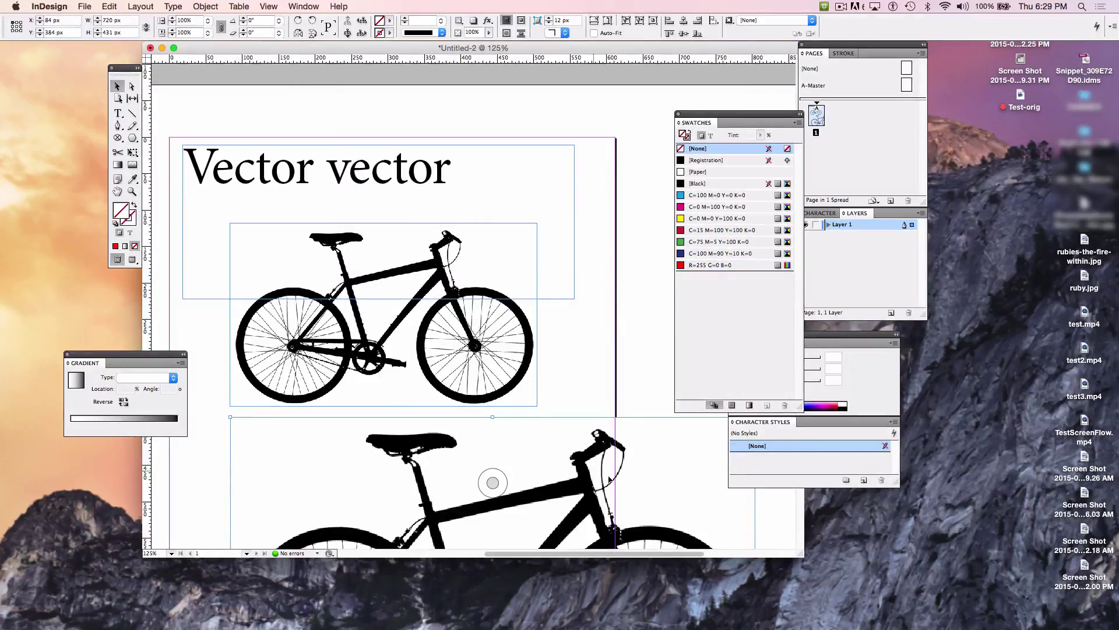
scroll(663, 509, "down", 5)
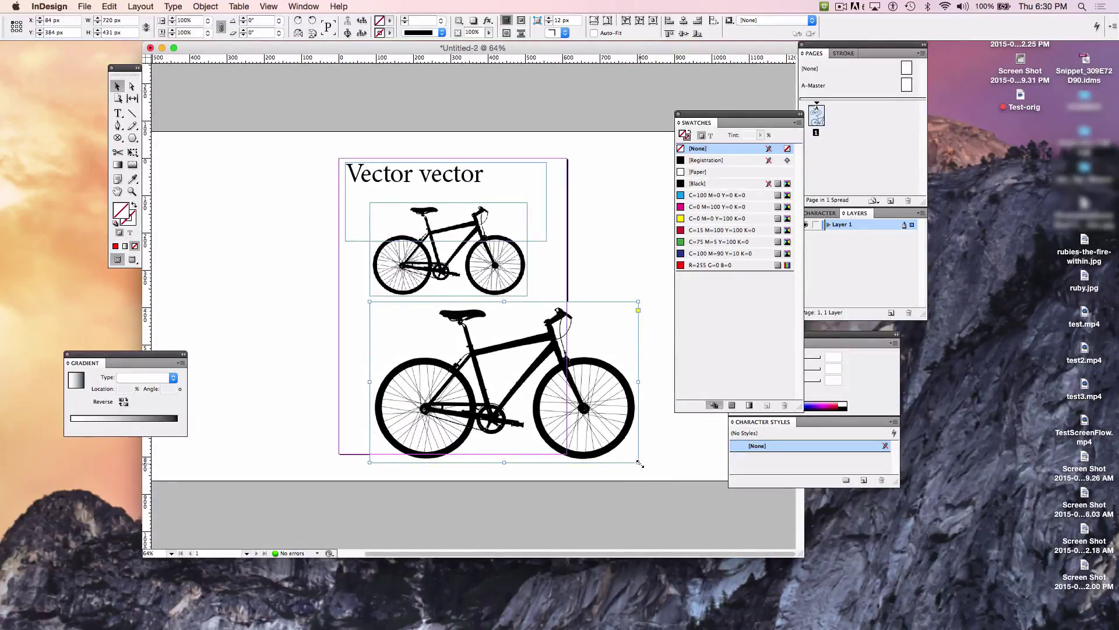
left_click_drag(639, 464, 527, 373)
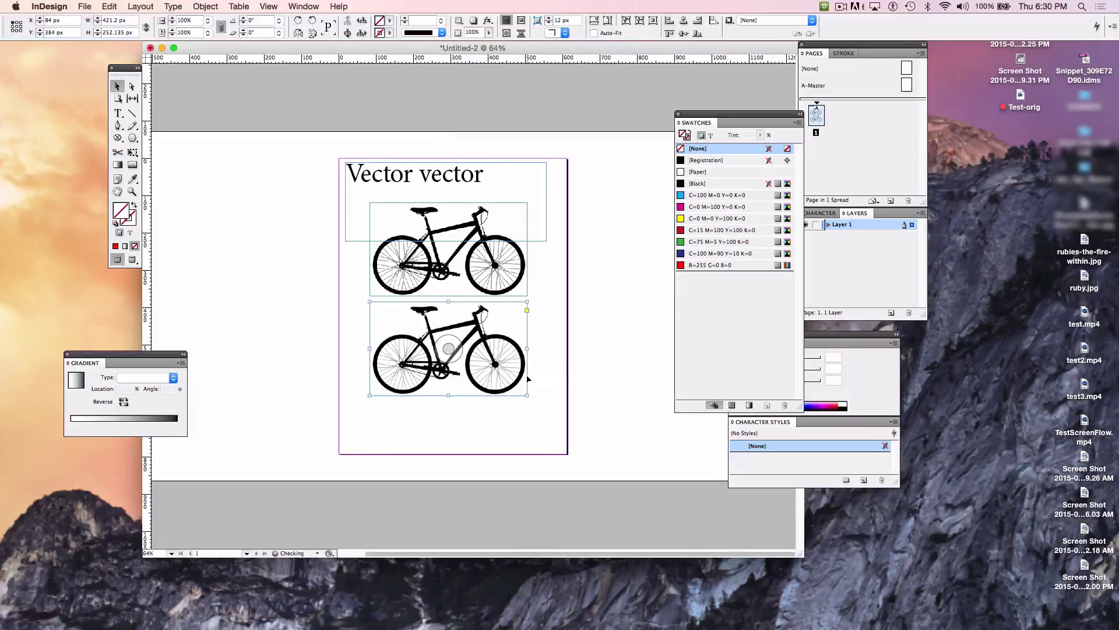
Step: Extend the lower edge of the first bicycle's frame over the grayscale bicycle, to a height of about 289 px
scroll(528, 377, "up", 2)
scroll(528, 377, "up", 4)
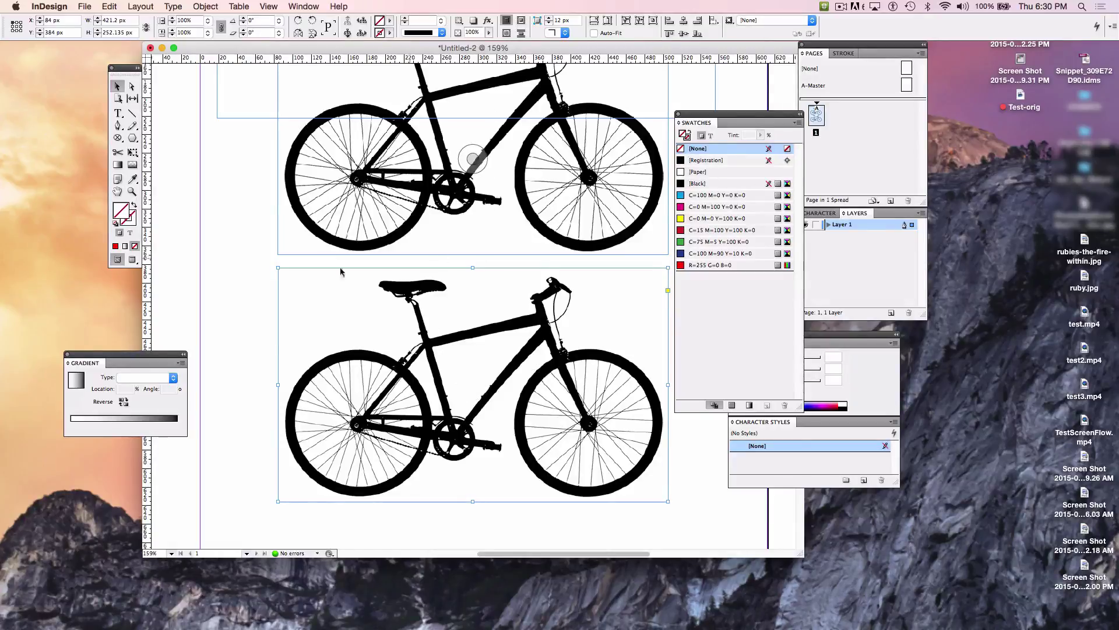
left_click(257, 242)
left_click(493, 256)
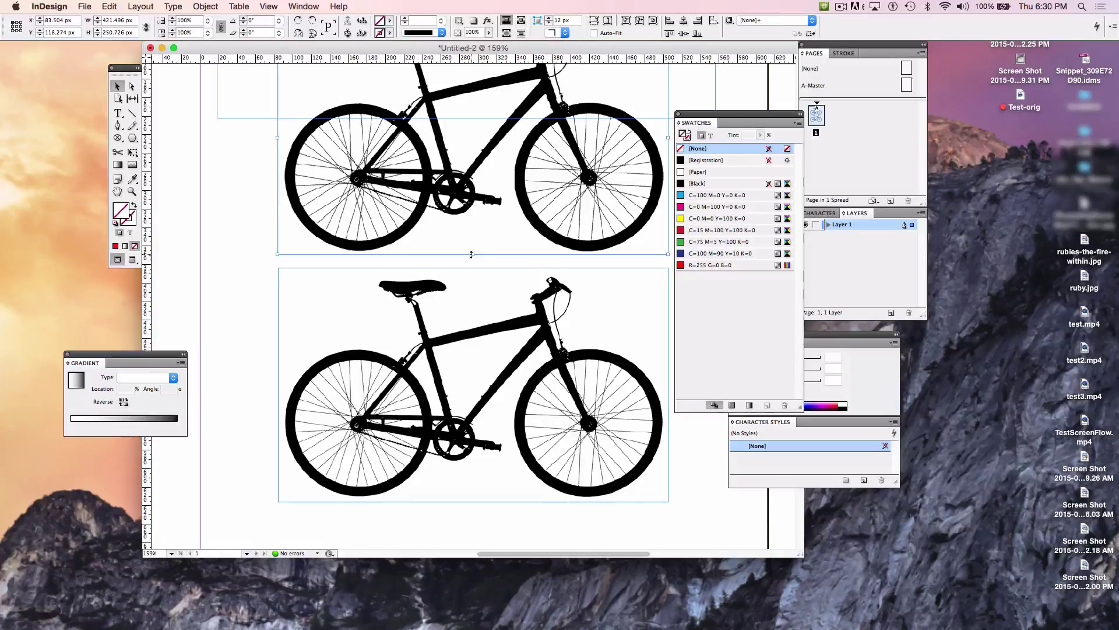
left_click_drag(471, 254, 473, 289)
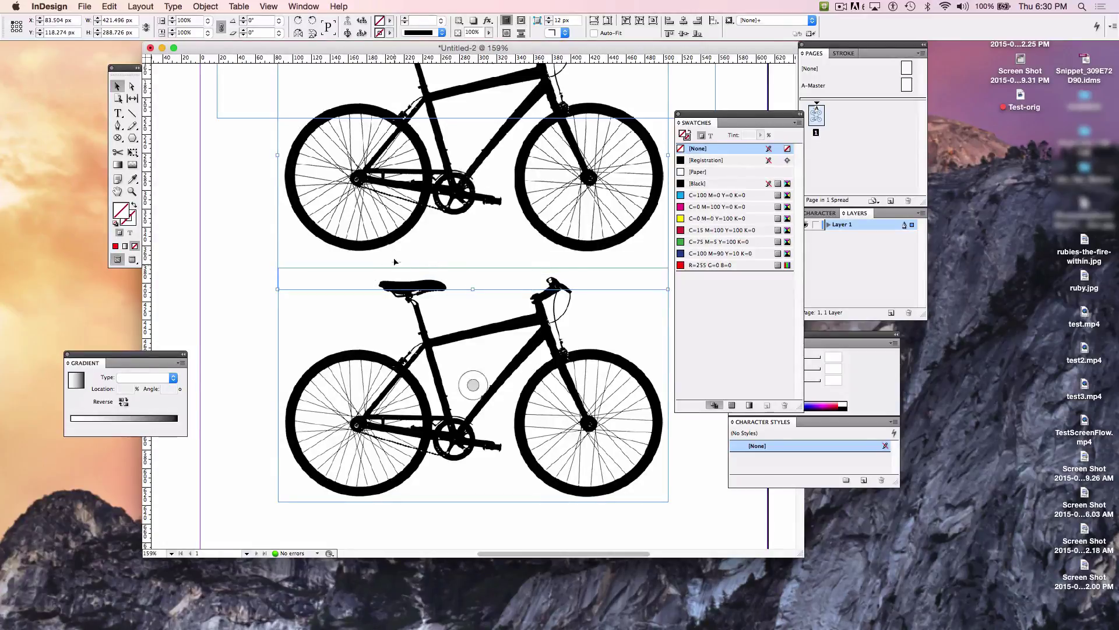
Step: Nudge the grayscale bicycle to about X 84, Y 383 px and review its stacking-order options without applying any
left_click(411, 367)
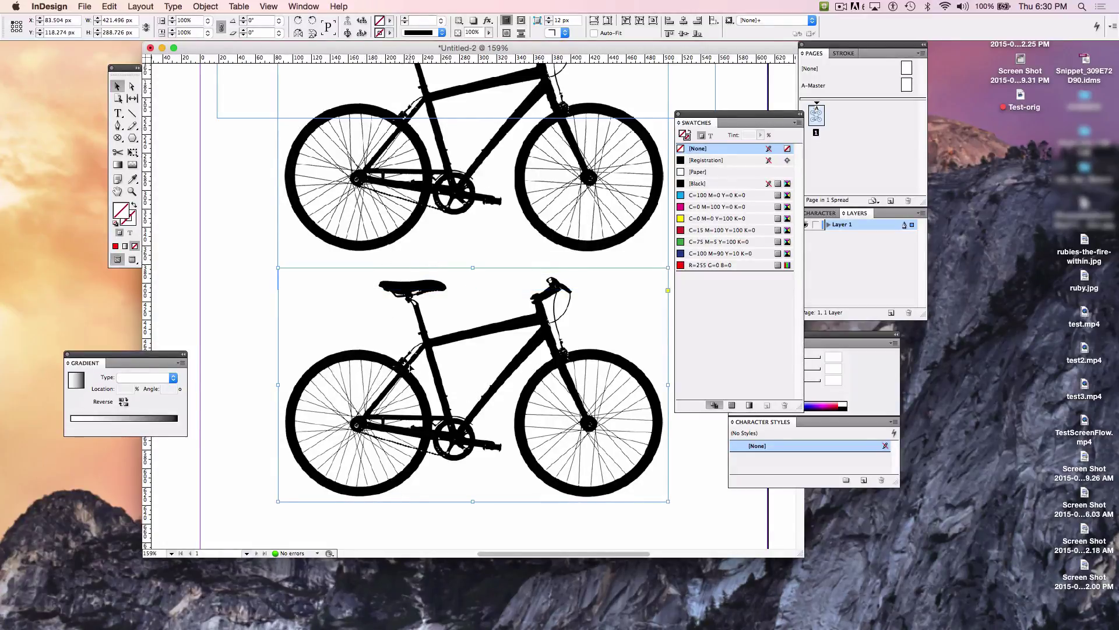
left_click_drag(411, 367, 401, 375)
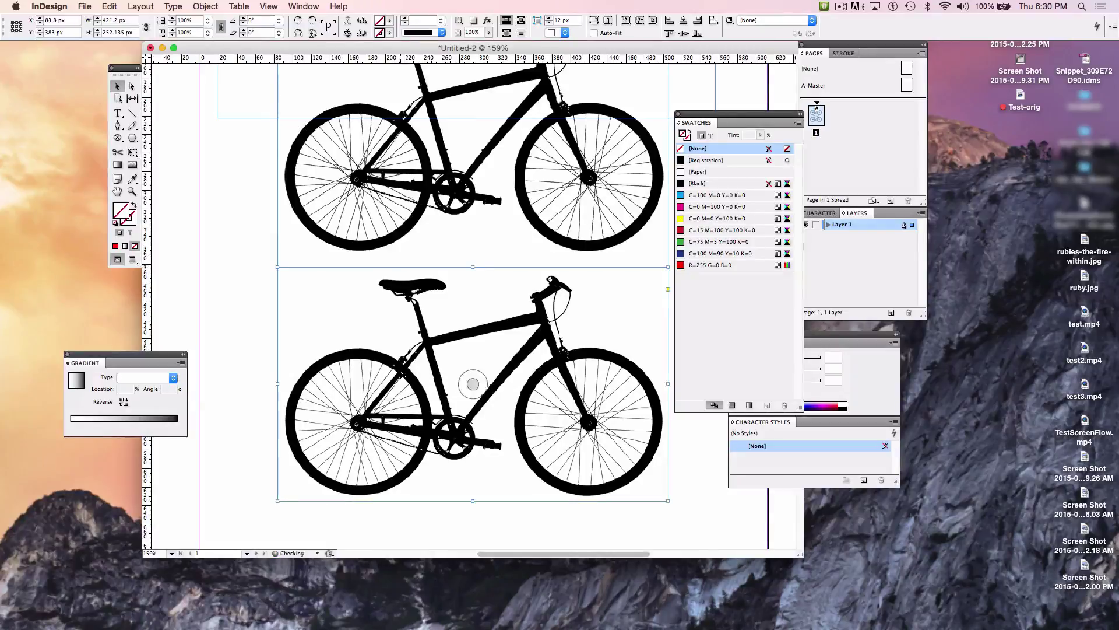
left_click(204, 6)
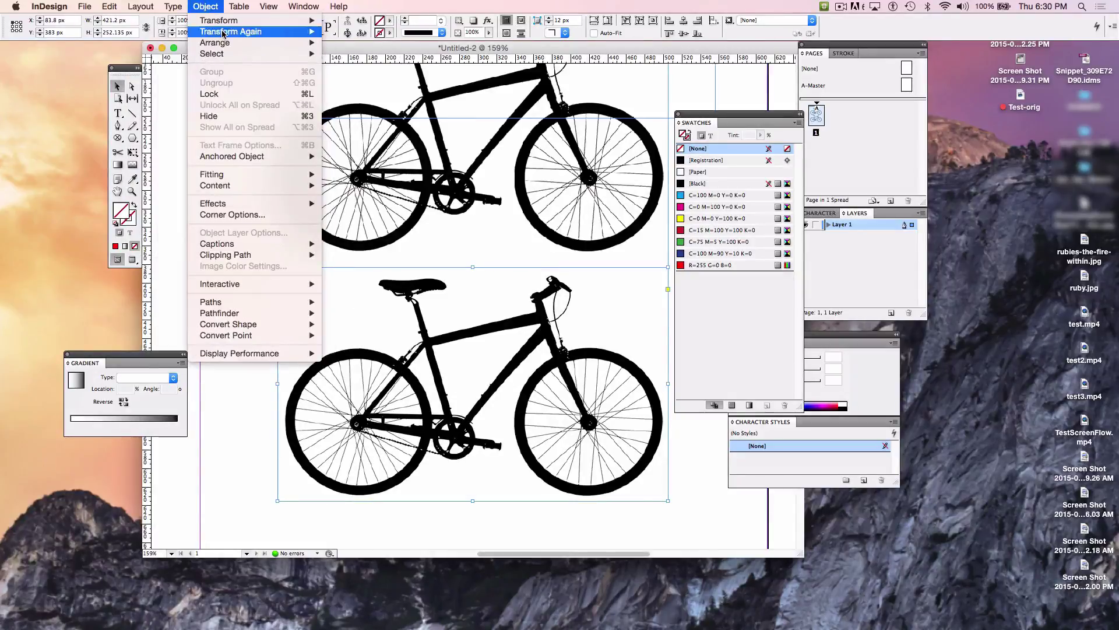
mouse_move(231, 43)
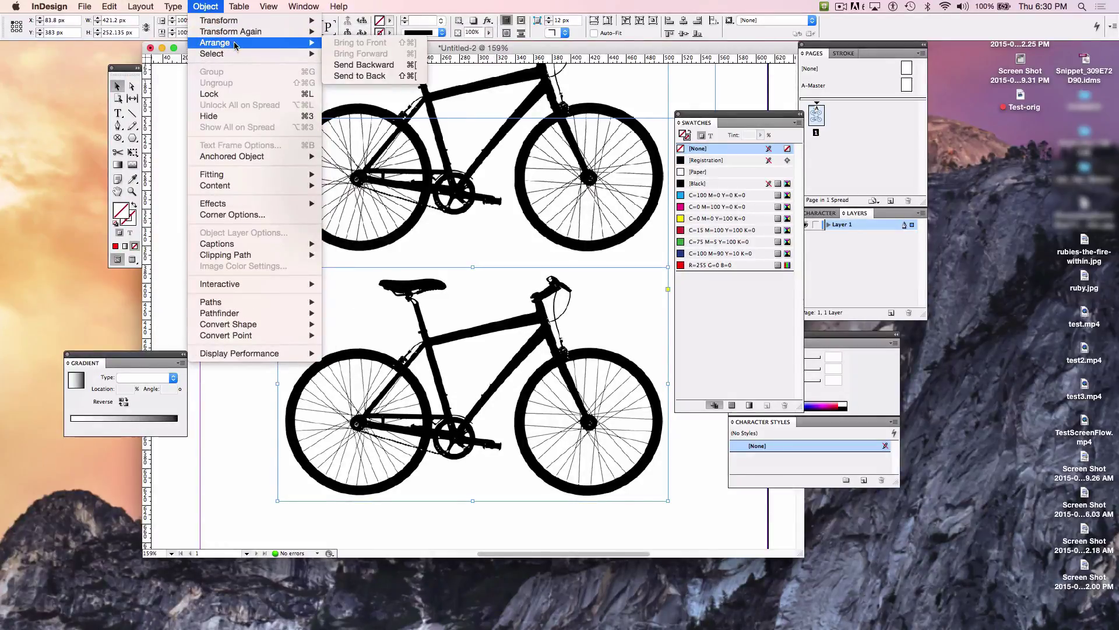
mouse_move(232, 6)
left_click(252, 496)
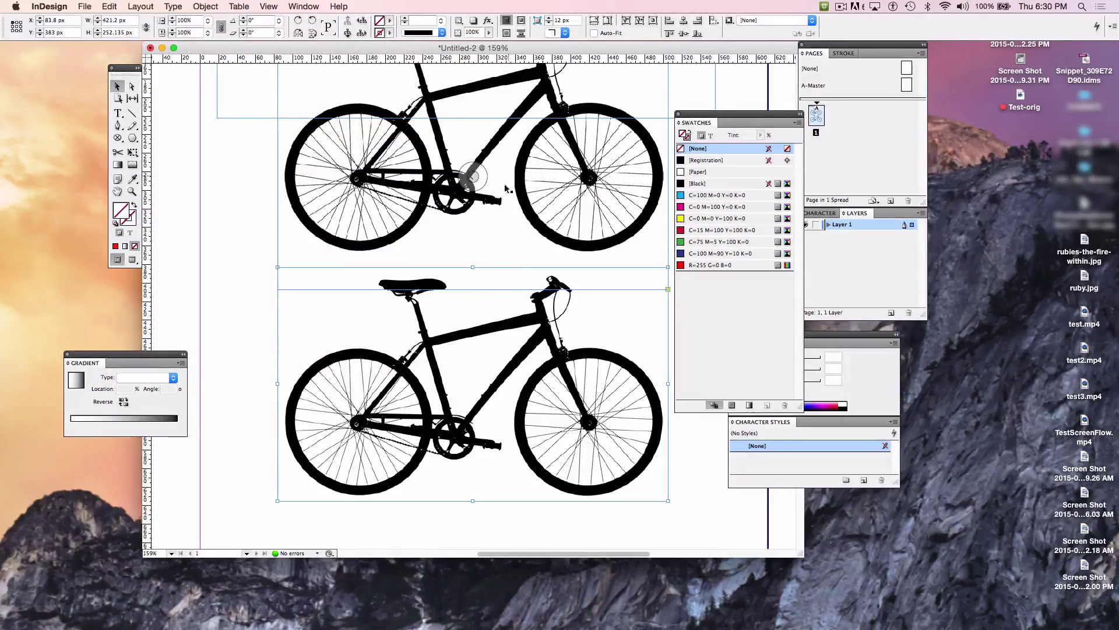
Step: Move the grayscale bicycle up over the first one, then down clear of it to X 76, Y 459 px
left_click_drag(410, 381, 411, 272)
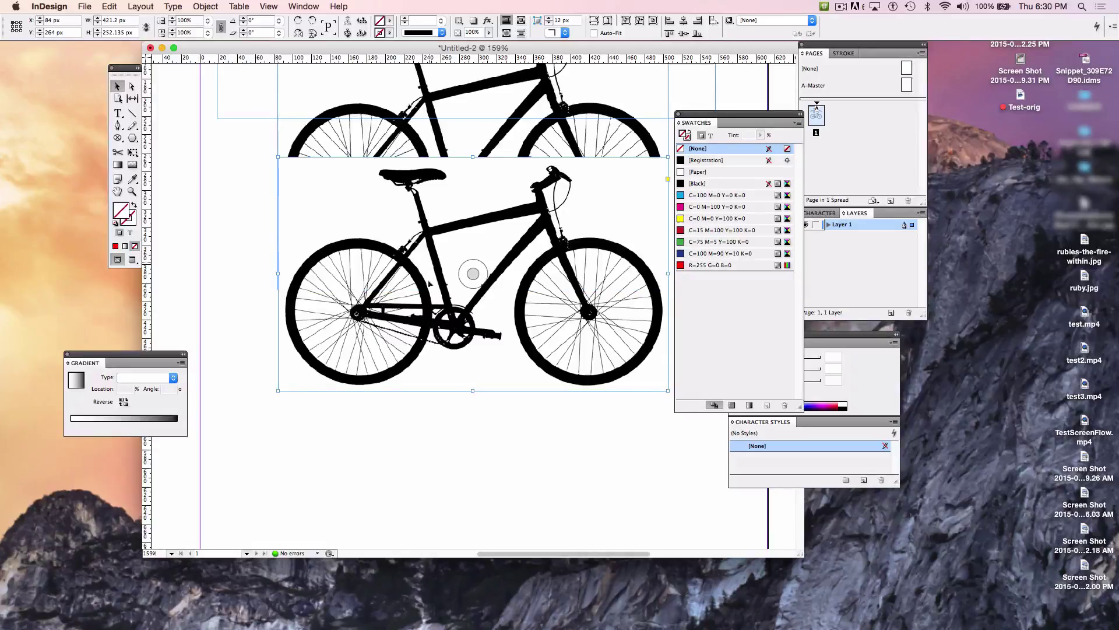
left_click_drag(430, 284, 422, 464)
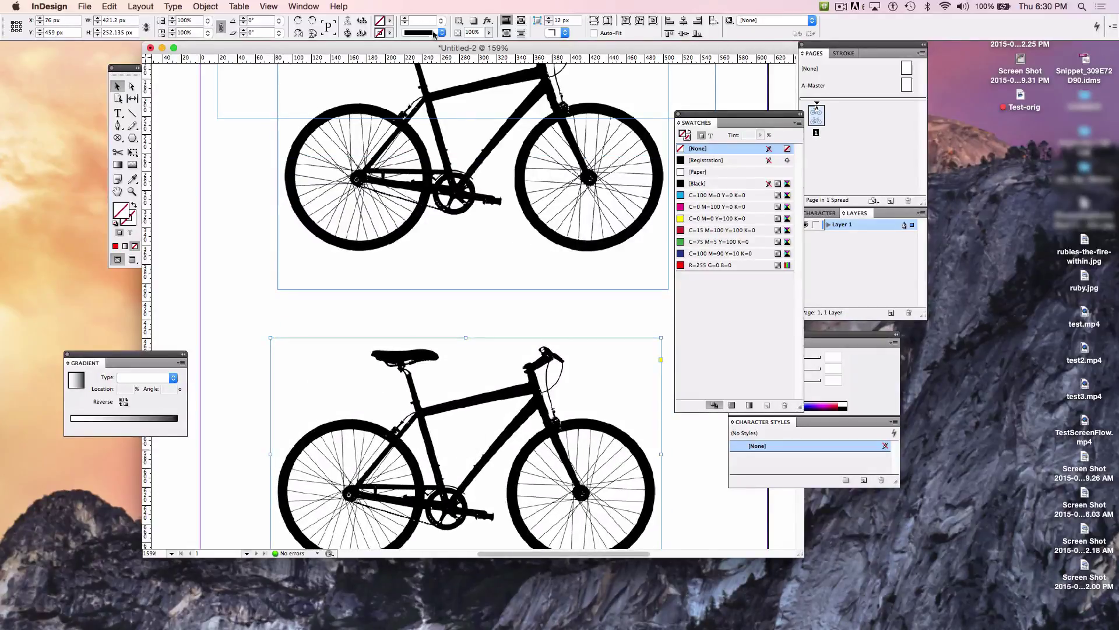
Step: Hide the rulers around the document and show them again
left_click(303, 6)
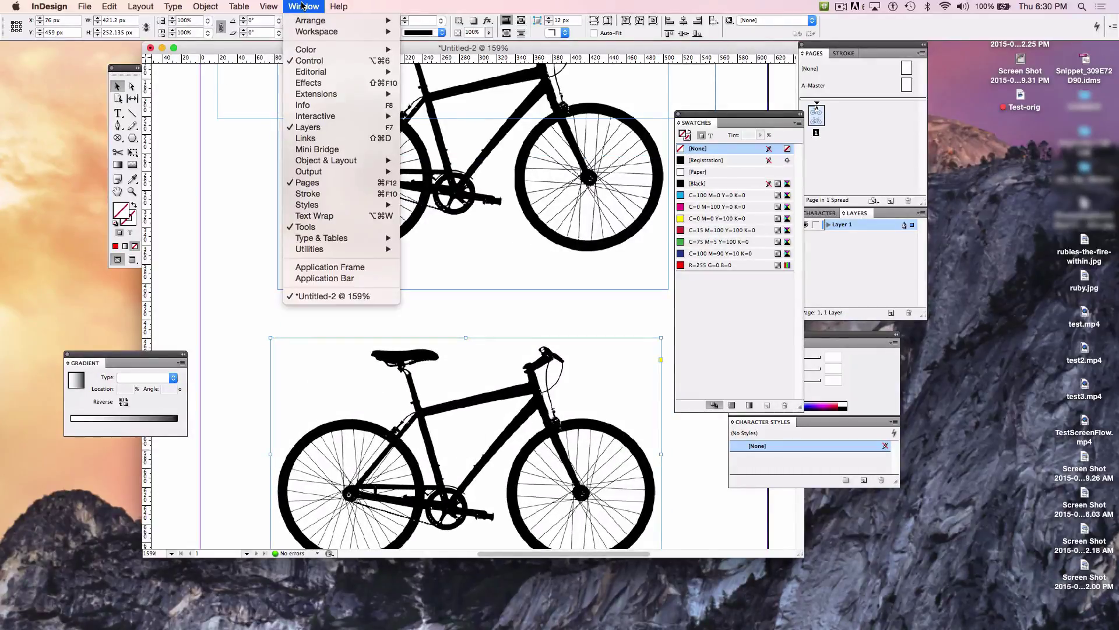
mouse_move(267, 7)
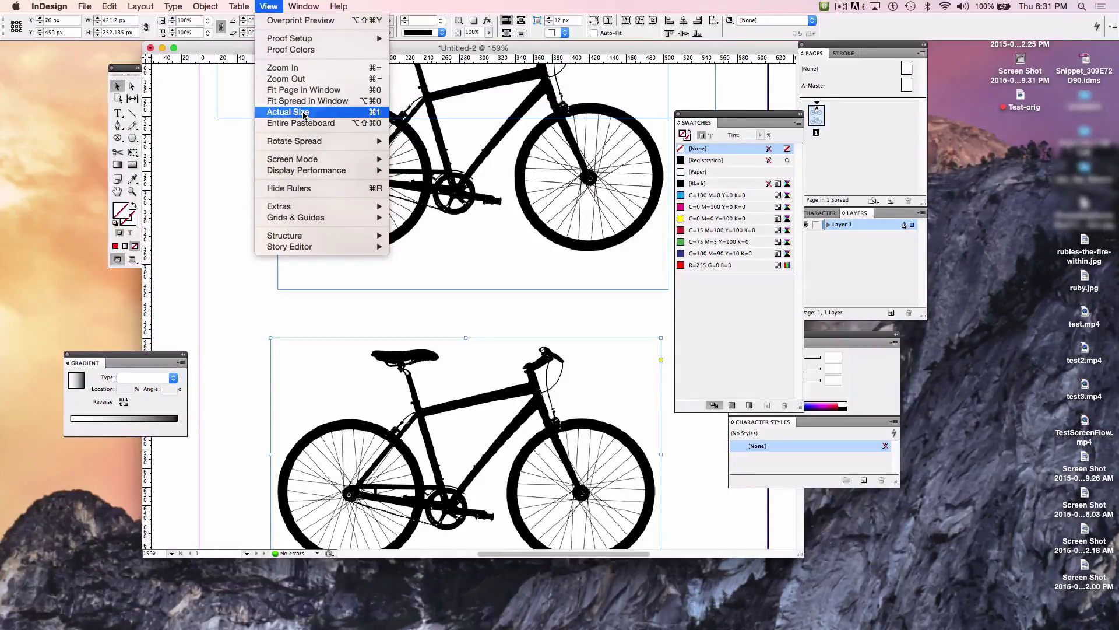
left_click(307, 190)
left_click(267, 6)
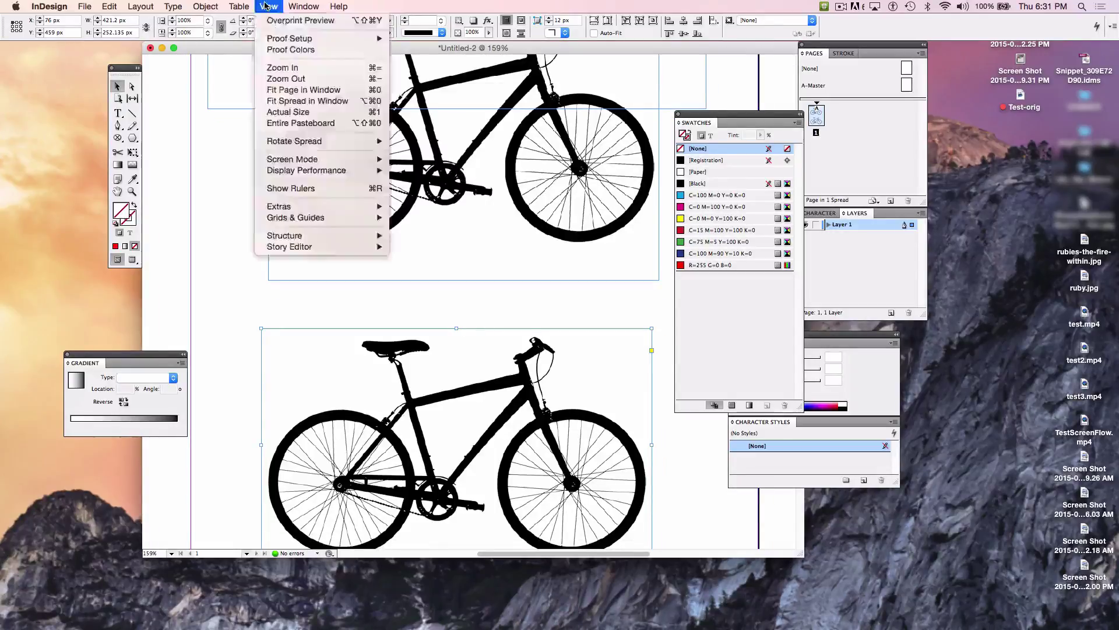
left_click(299, 192)
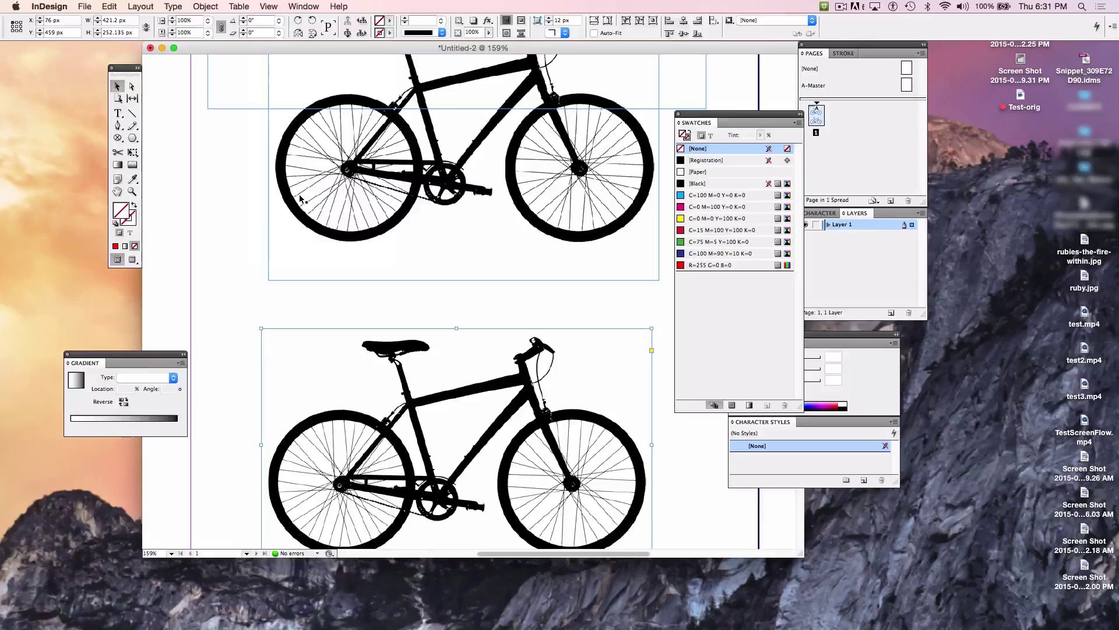
left_click(269, 6)
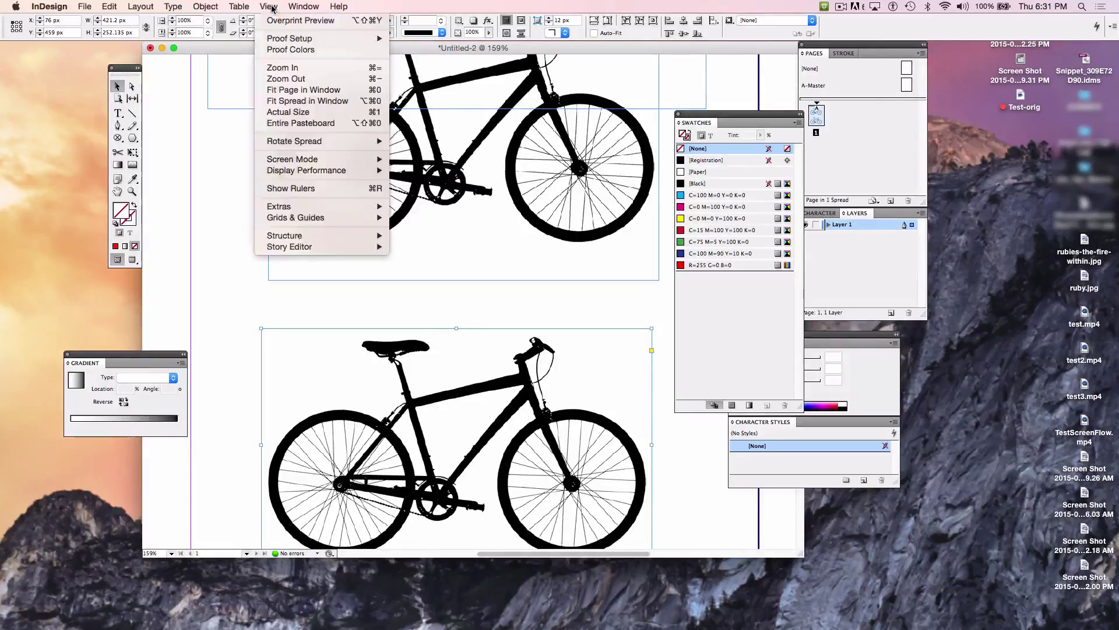
left_click(314, 188)
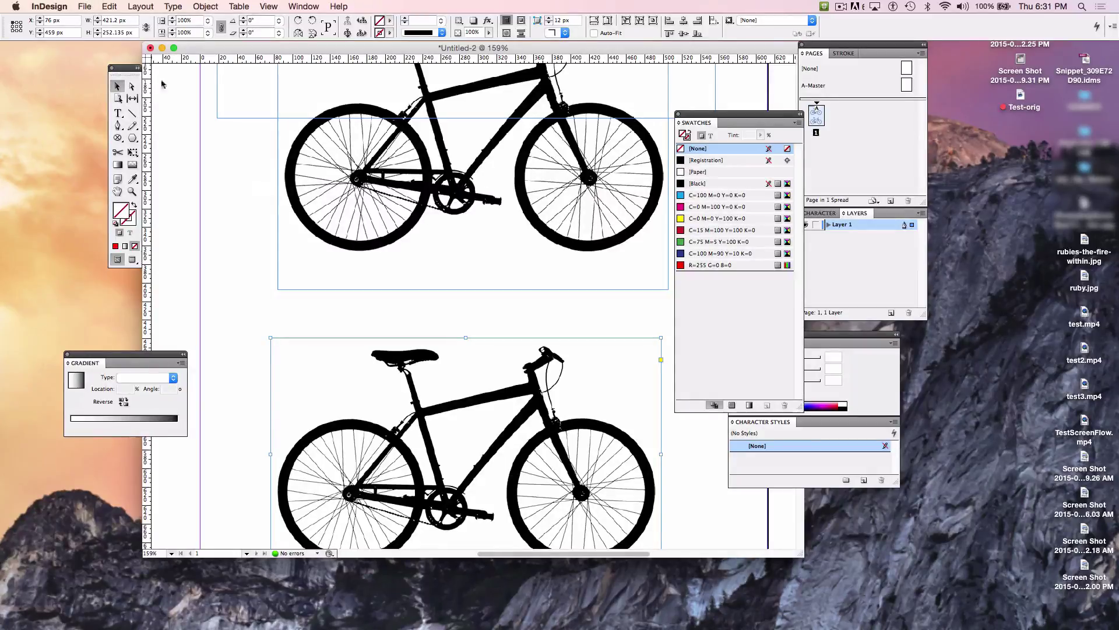
Step: Set both the horizontal and vertical ruler units to inches in the Units & Increments preferences
left_click(51, 9)
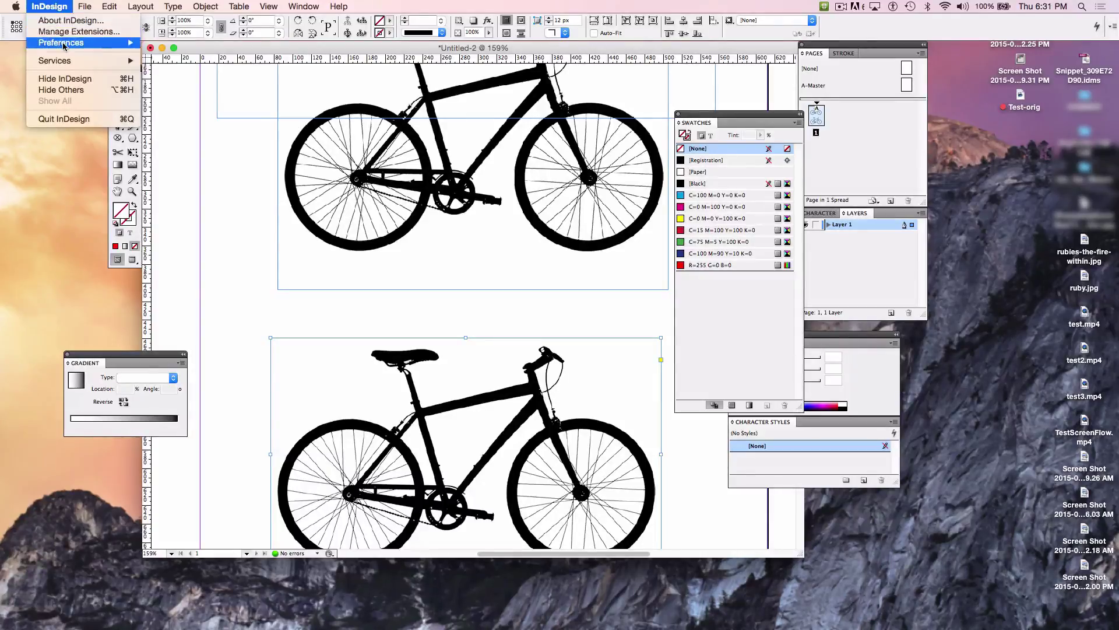
mouse_move(64, 46)
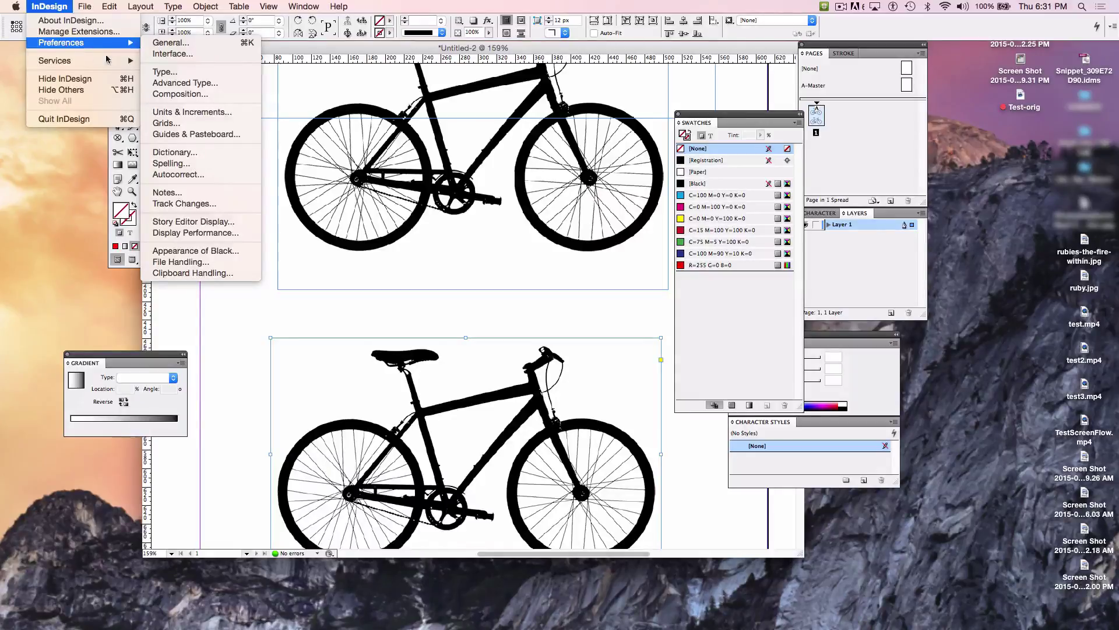
mouse_move(134, 46)
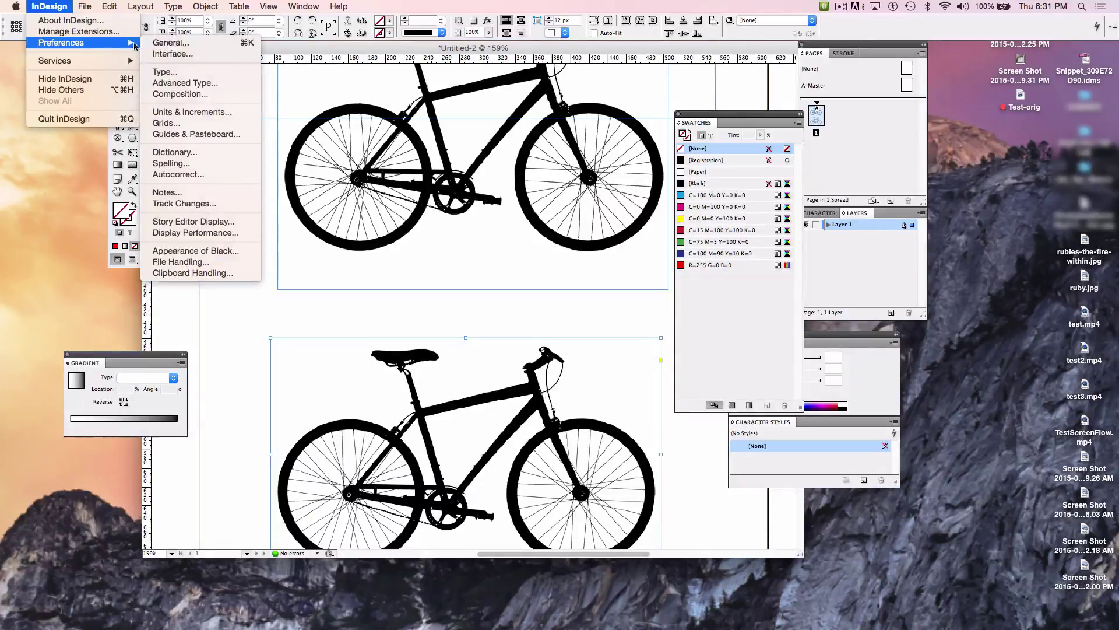
left_click(181, 115)
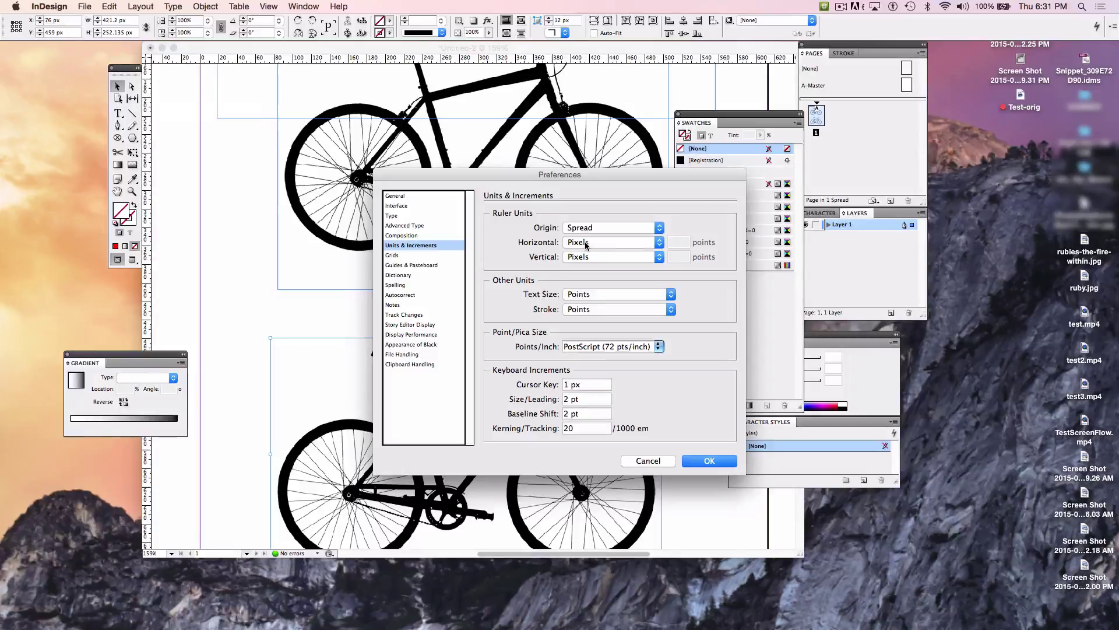
left_click(658, 248)
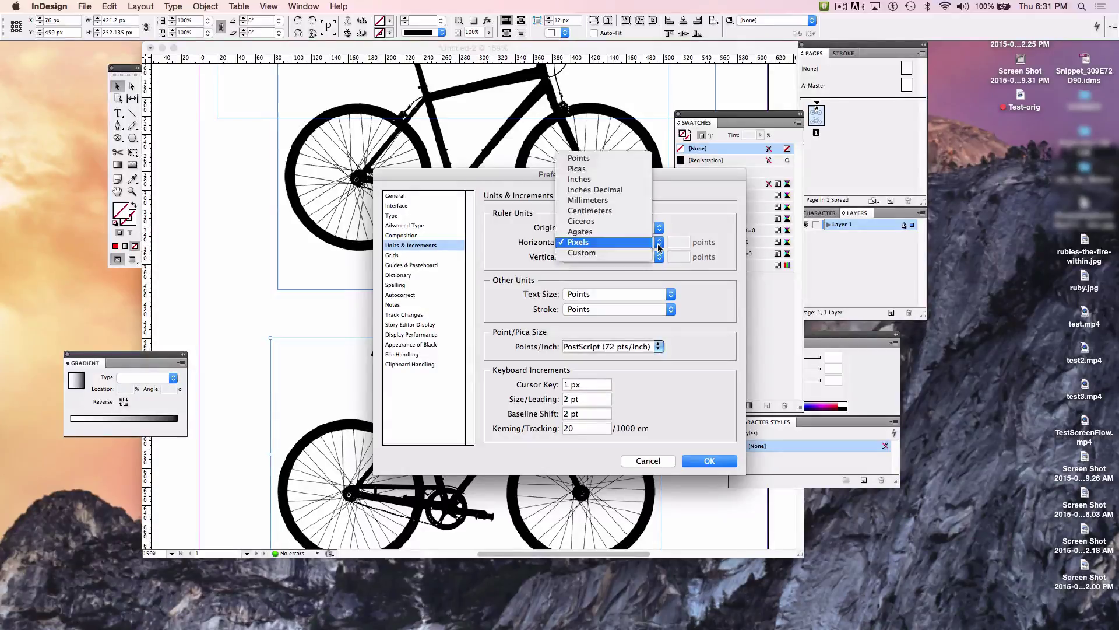
left_click(641, 179)
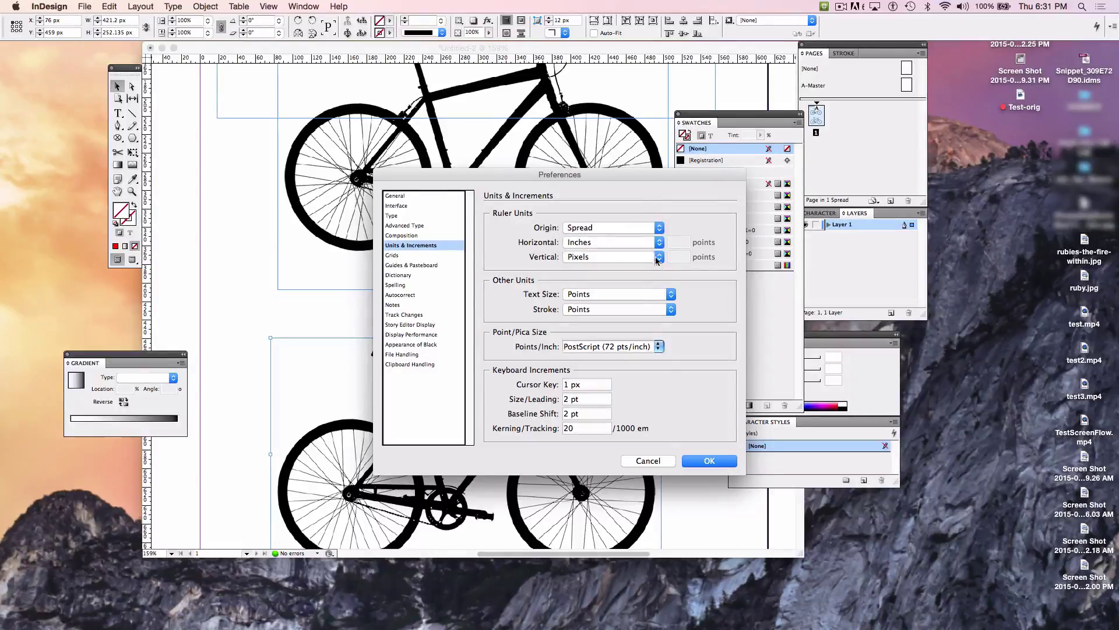
left_click(658, 257)
left_click(638, 194)
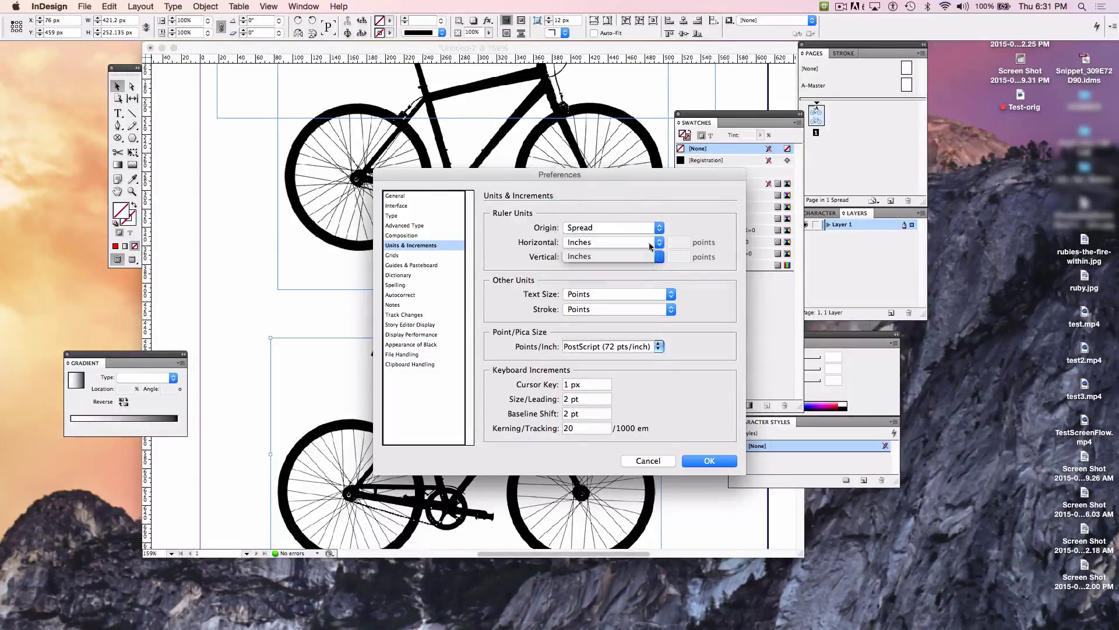
left_click(707, 462)
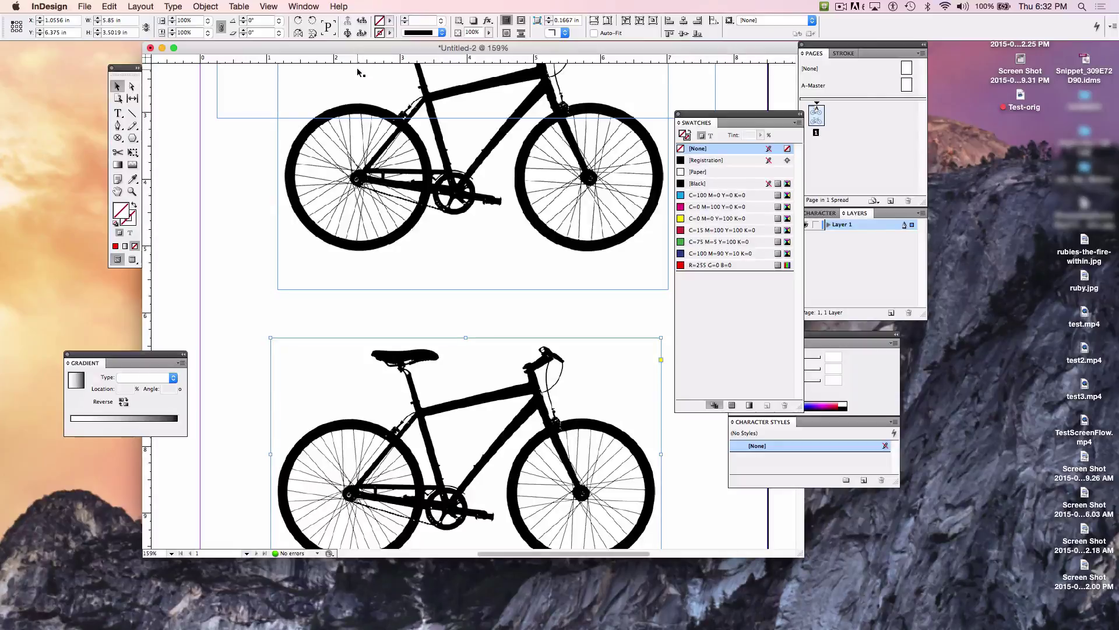
Step: Add a horizontal guide along the bottom of the first bicycle's wheels and vertical guides at the outer edges of its two wheels
left_click_drag(360, 57, 375, 252)
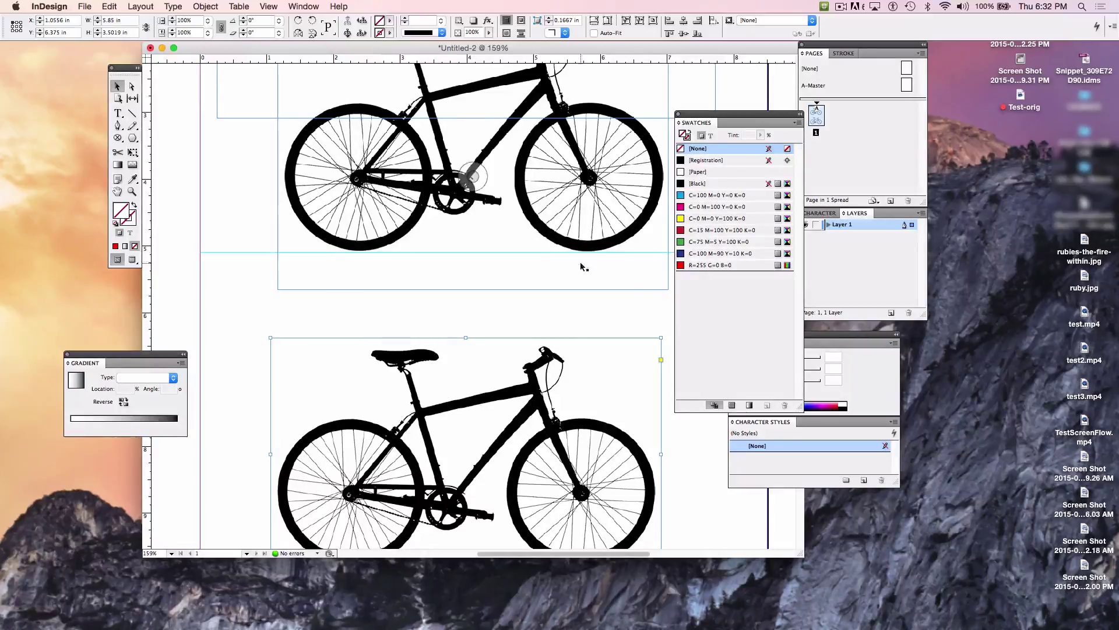
left_click_drag(148, 169, 285, 163)
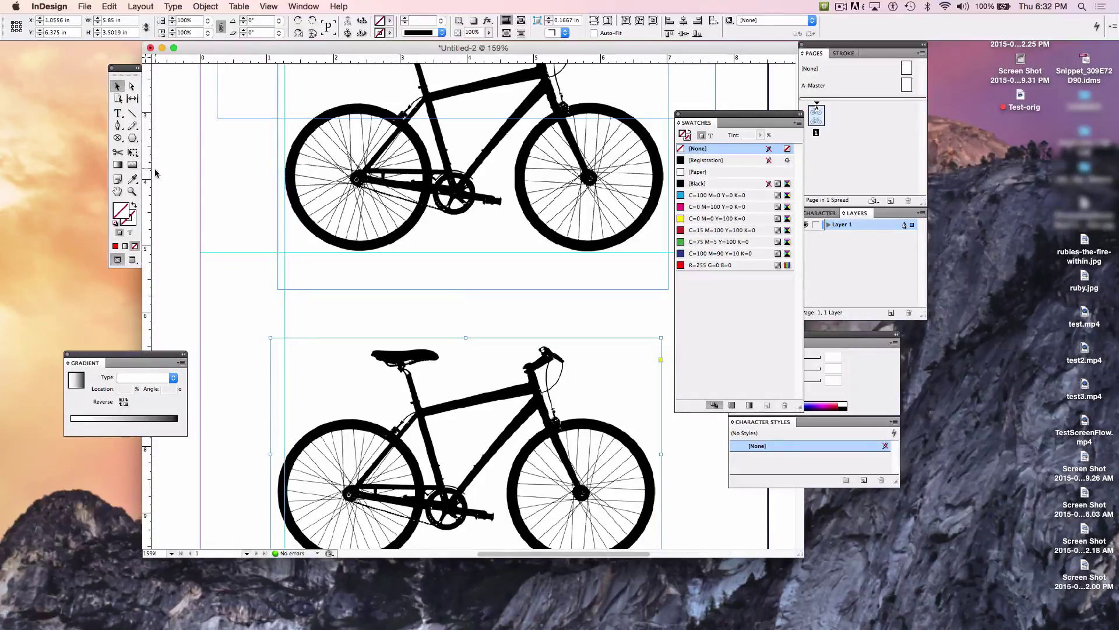
left_click_drag(148, 166, 664, 202)
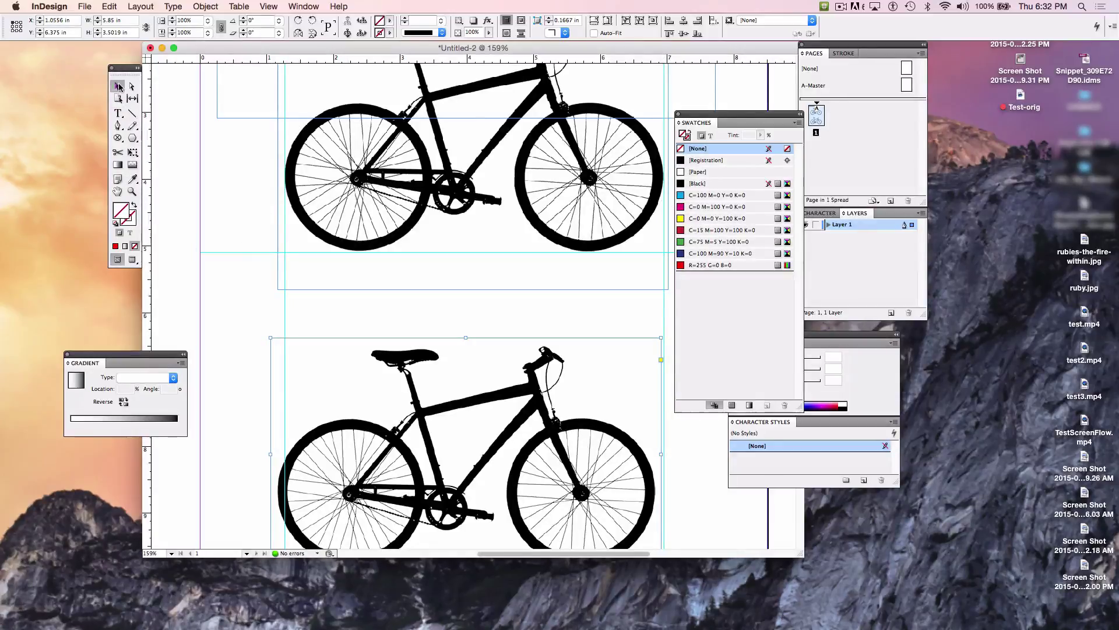
Step: Select the first bicycle's frame and hide the frame edges throughout the document
left_click(279, 290)
left_click(304, 7)
mouse_move(265, 6)
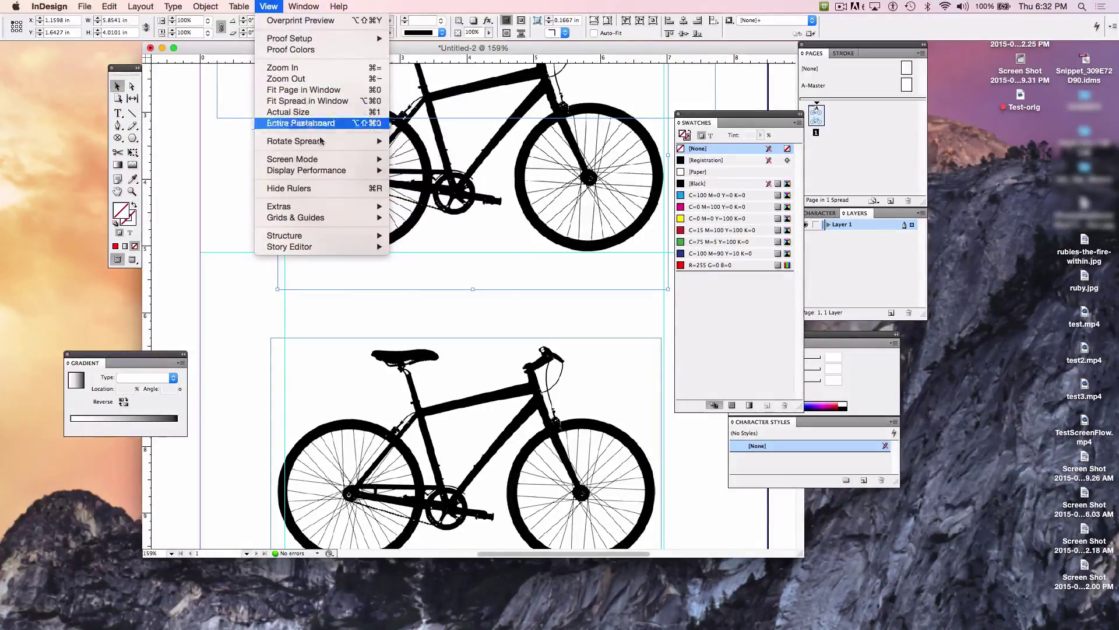
mouse_move(369, 208)
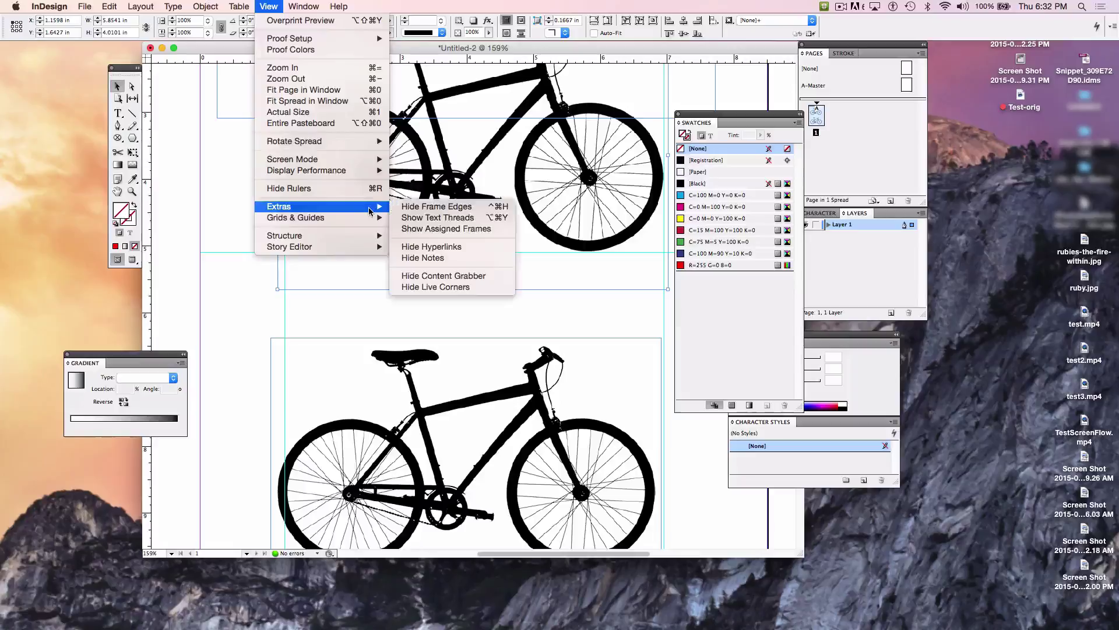
left_click(432, 208)
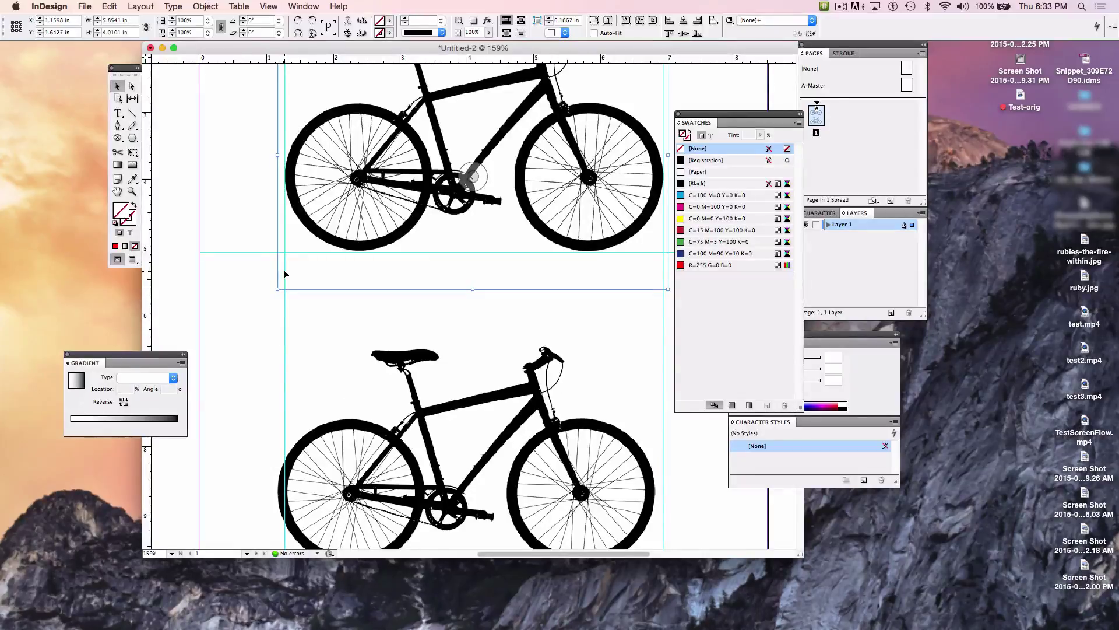
Step: Try moving the lower bicycle's image up over the first bicycle using its content grabber, and undo the move
left_click(245, 392)
left_click(419, 350)
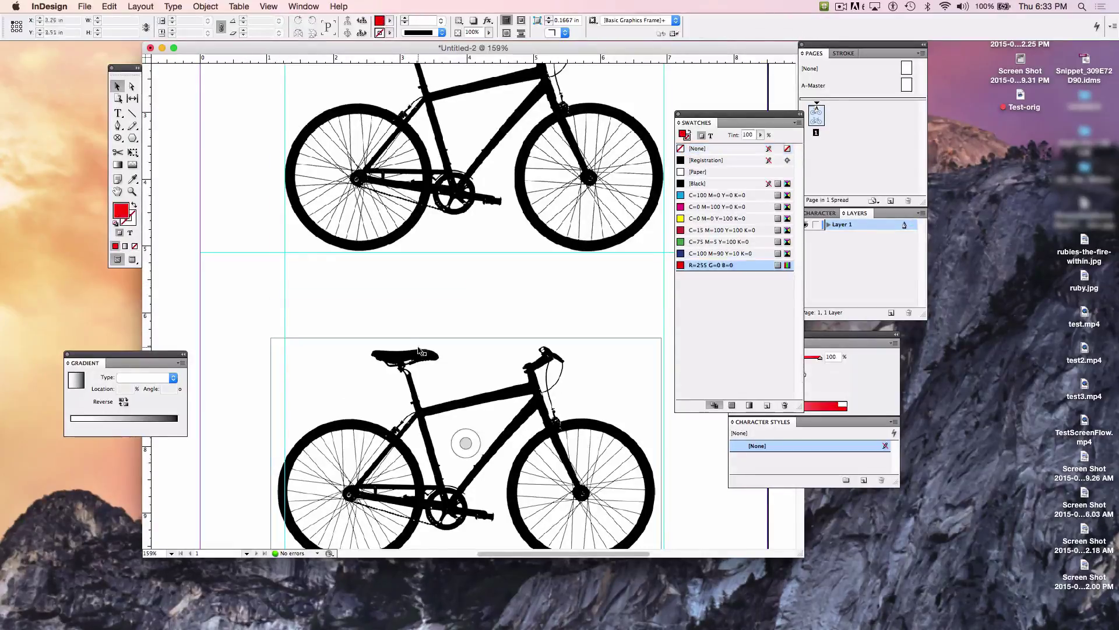
left_click(361, 309)
left_click_drag(478, 444, 462, 189)
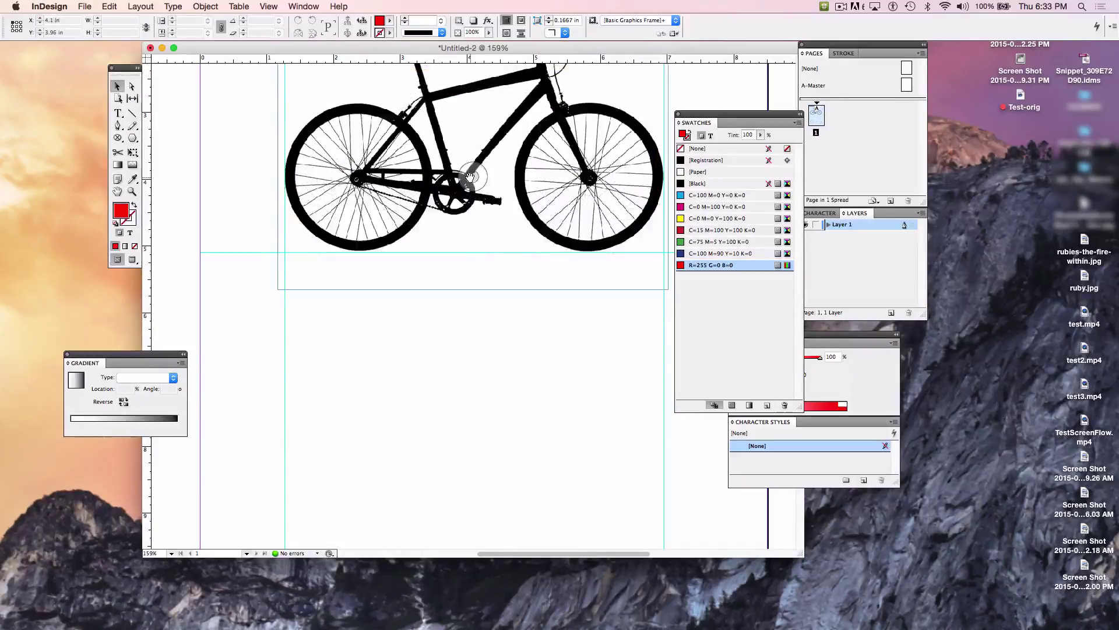
key("super+z")
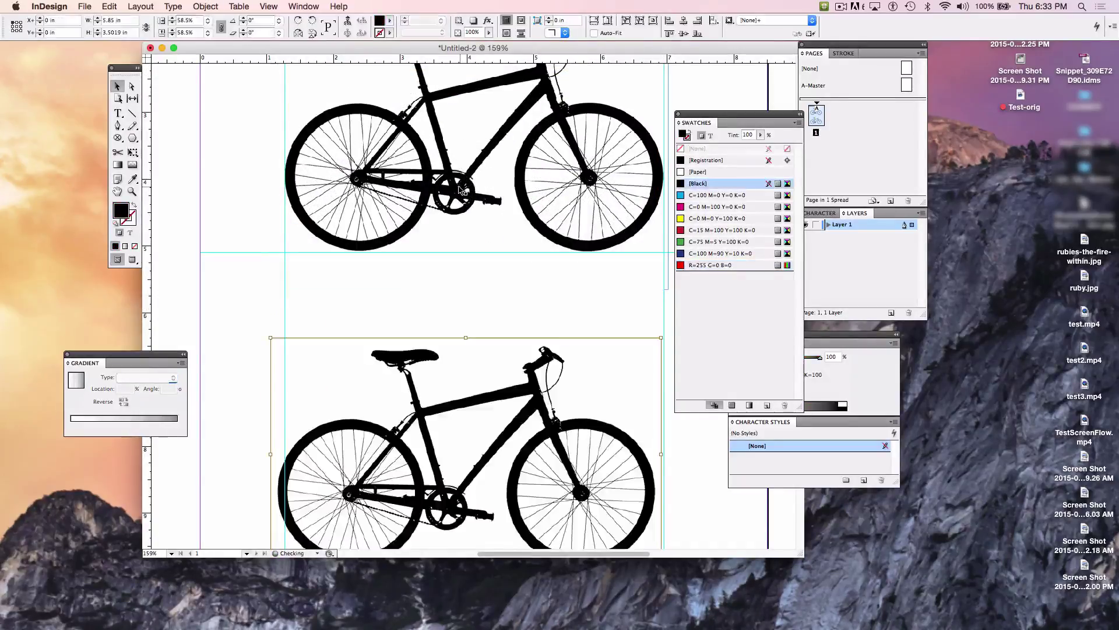
Step: Move the lower bicycle's image out of its frame to X 0.1044, Y -4.715 in over the first bicycle, and undo the move
left_click(206, 5)
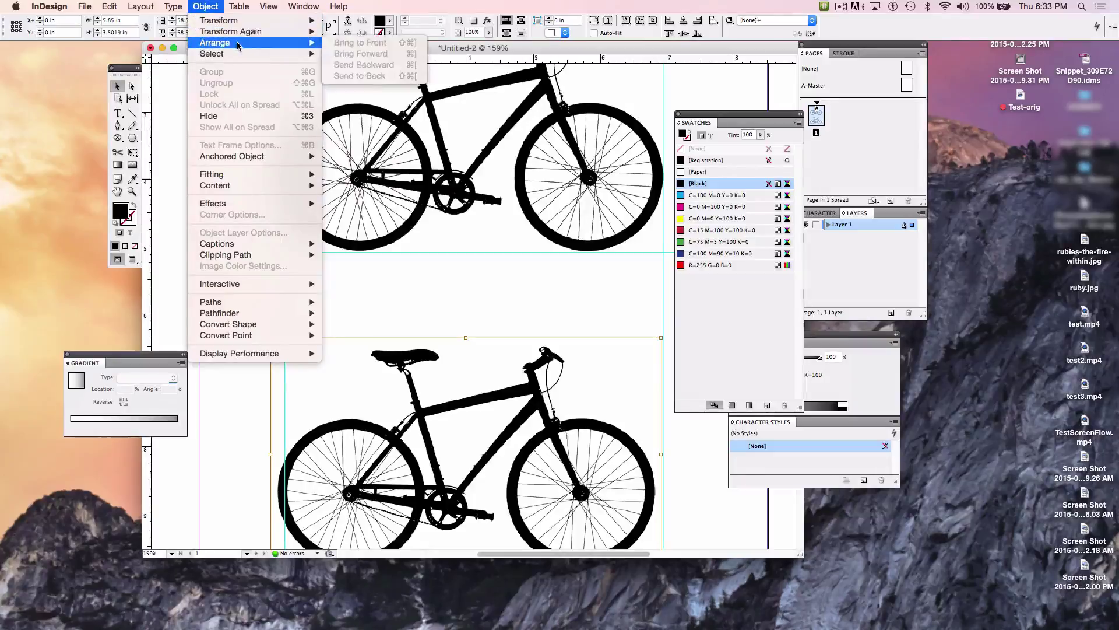
left_click(347, 376)
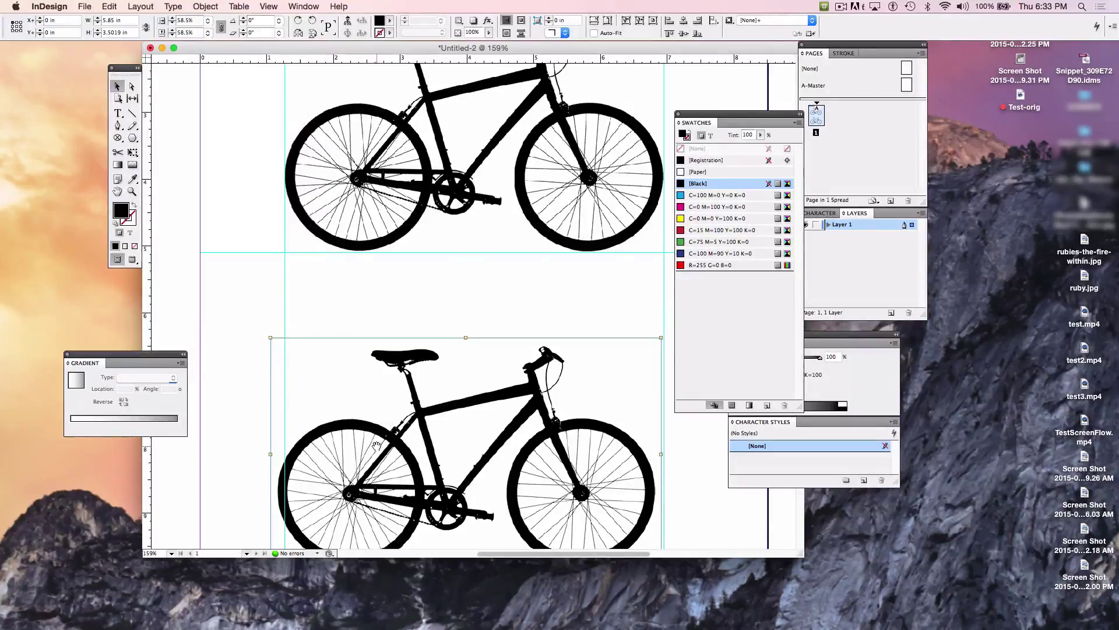
left_click_drag(376, 446, 384, 133)
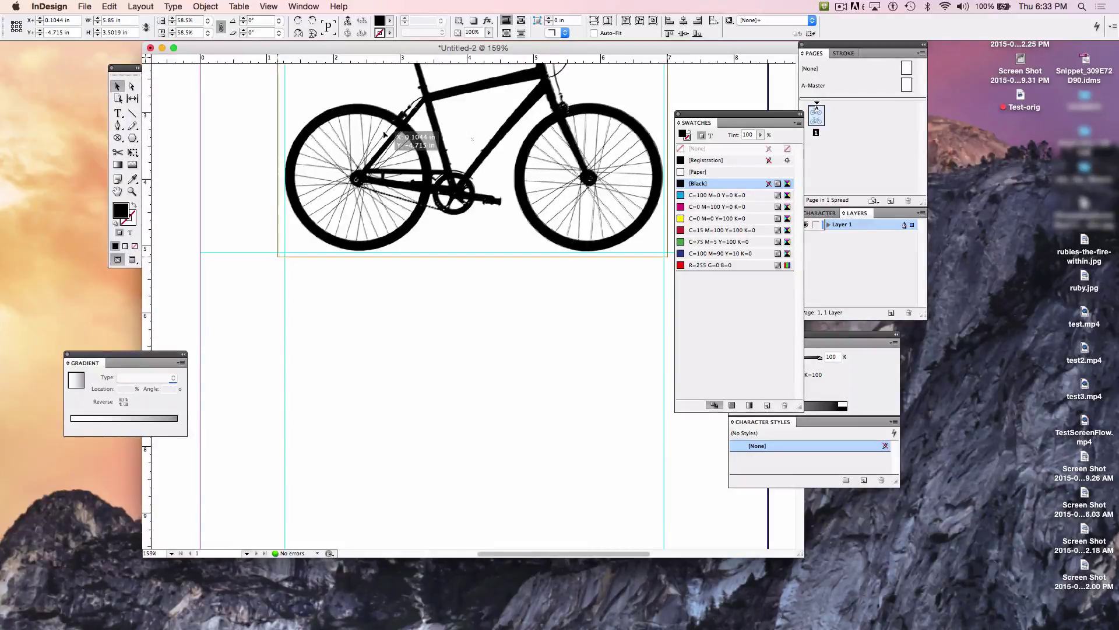
left_click_drag(384, 133, 383, 132)
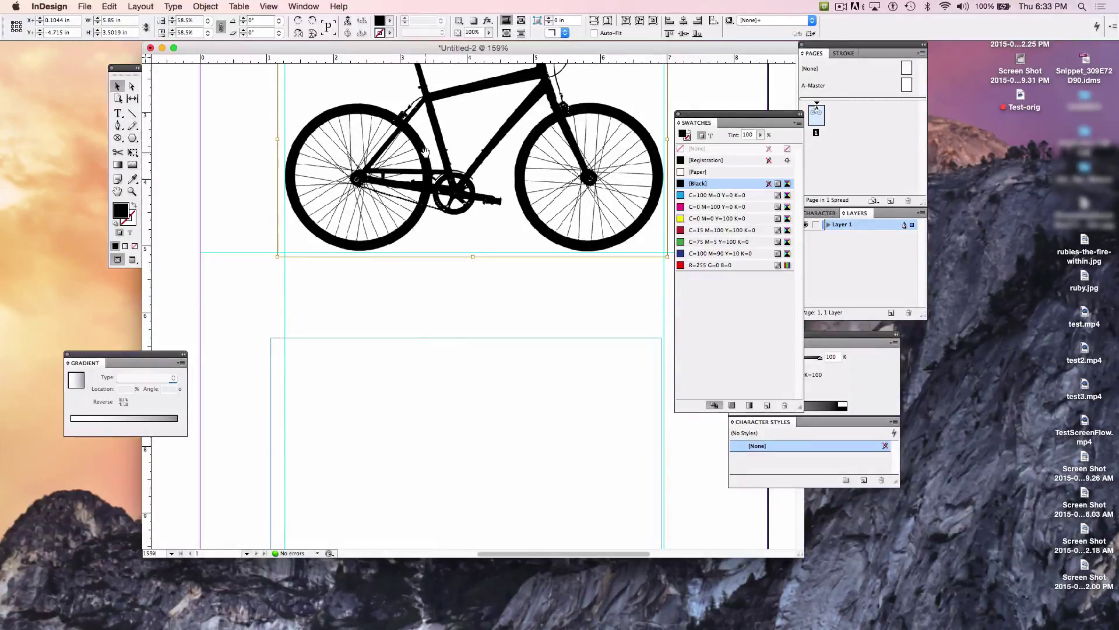
left_click(403, 403)
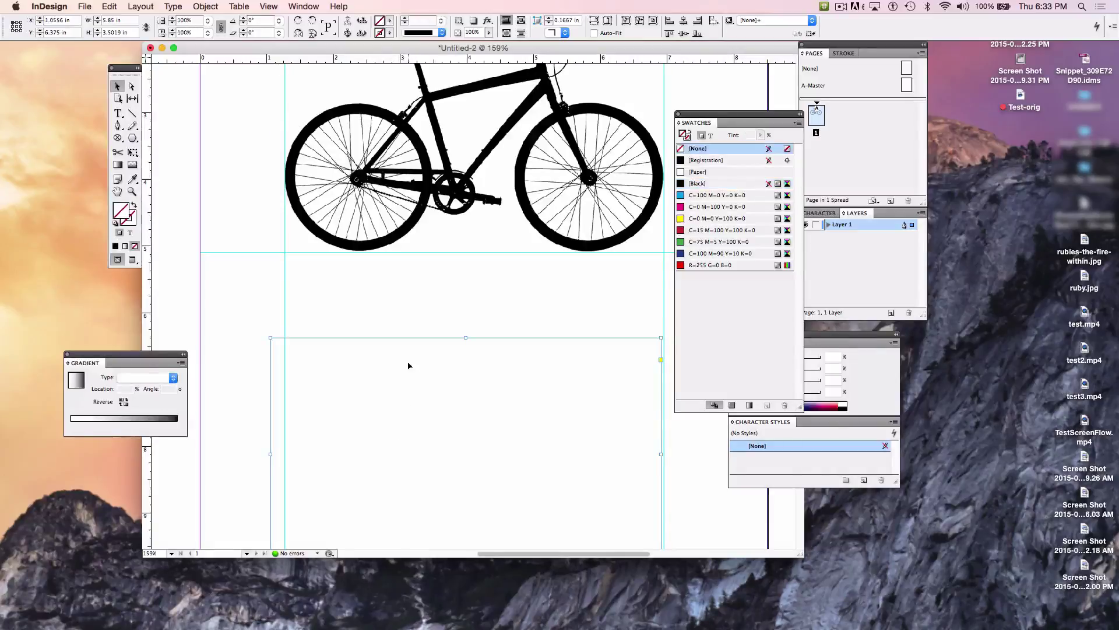
key("super+alt+v")
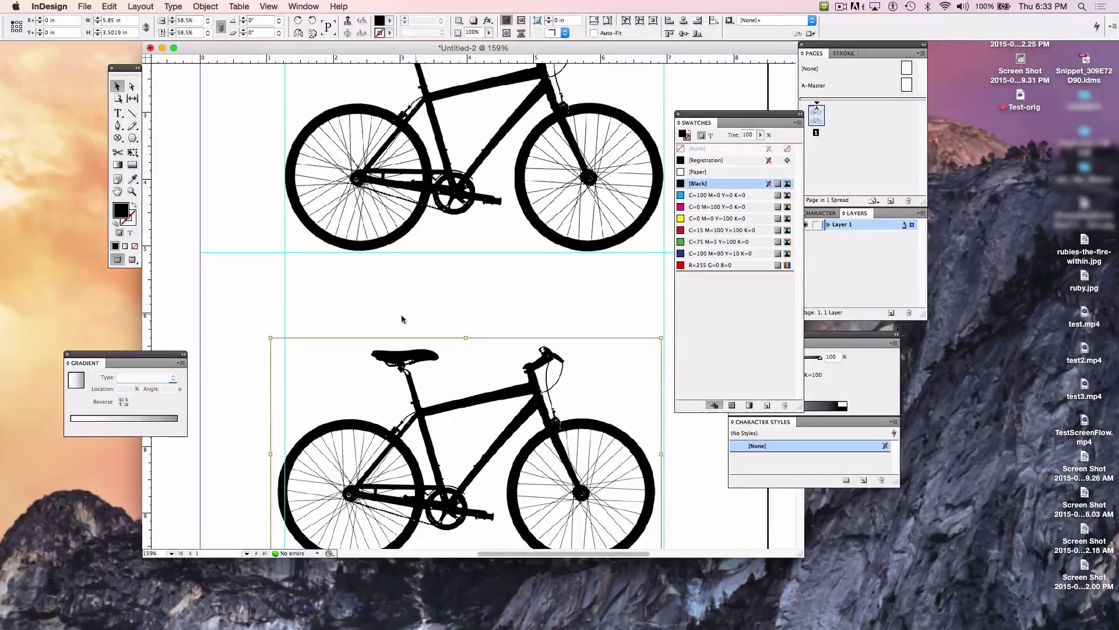
Step: Select the lower bicycle's frame with a selection marquee and clear the selection
left_click(260, 373)
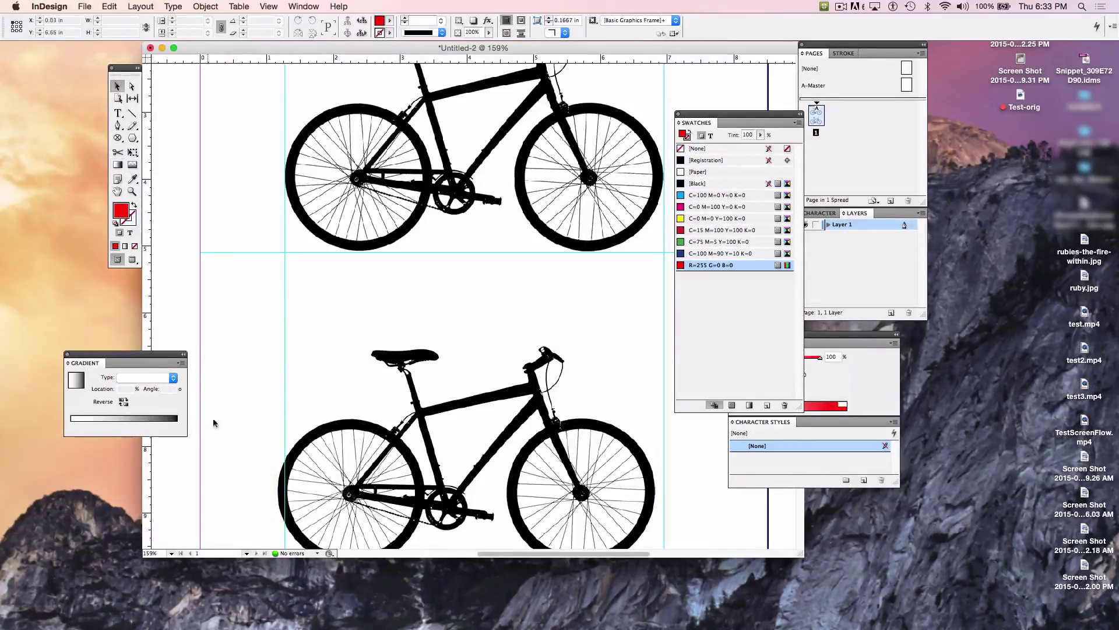
left_click_drag(240, 393, 350, 501)
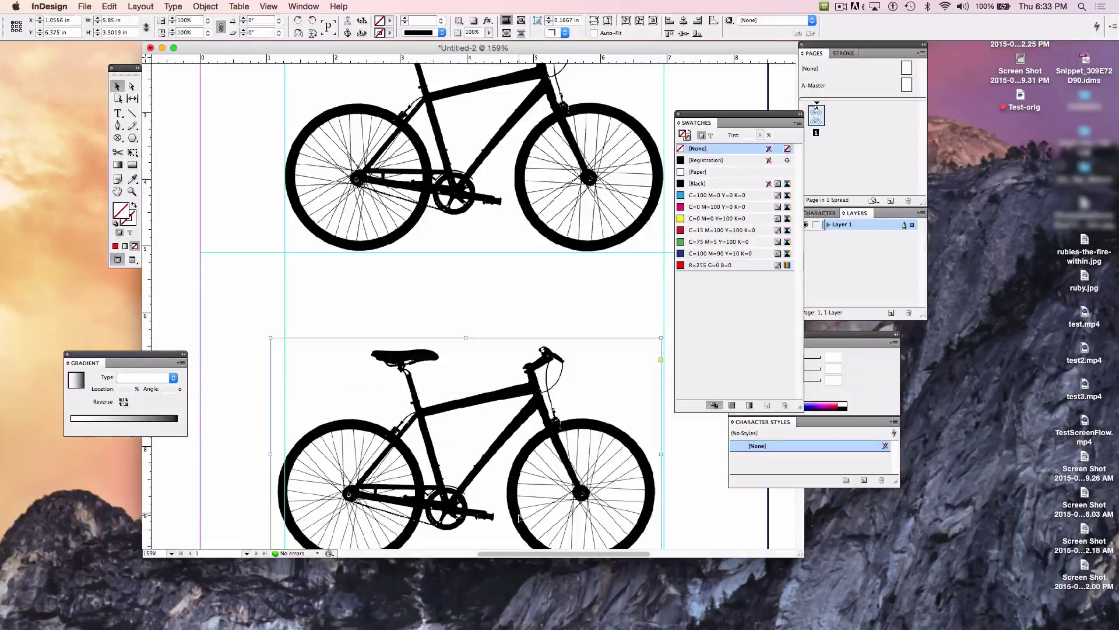
left_click(252, 389)
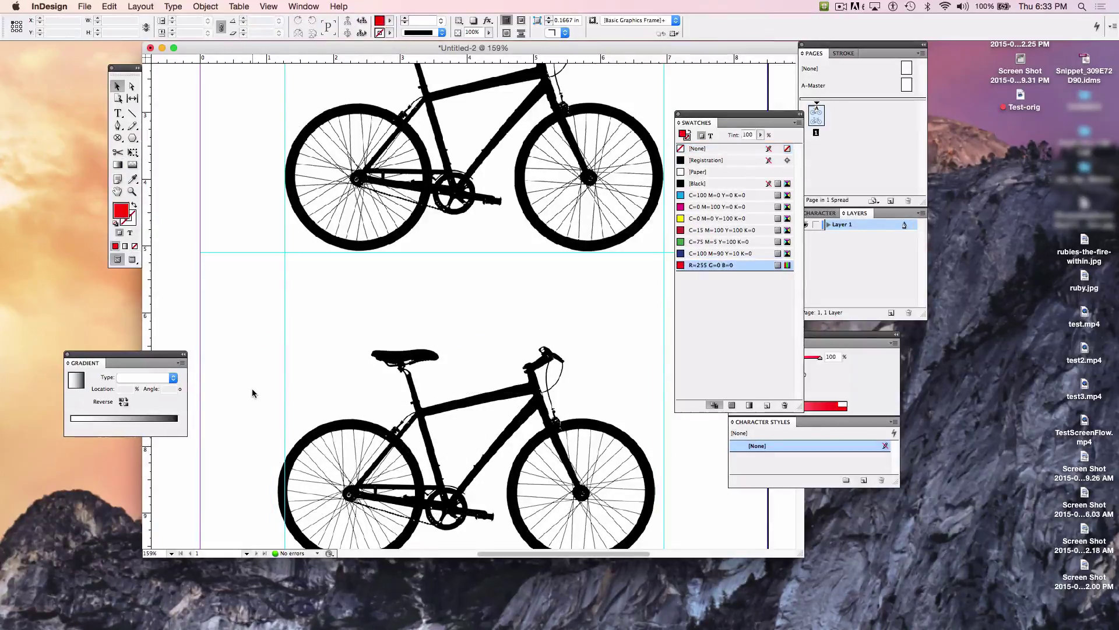
left_click_drag(252, 389, 542, 495)
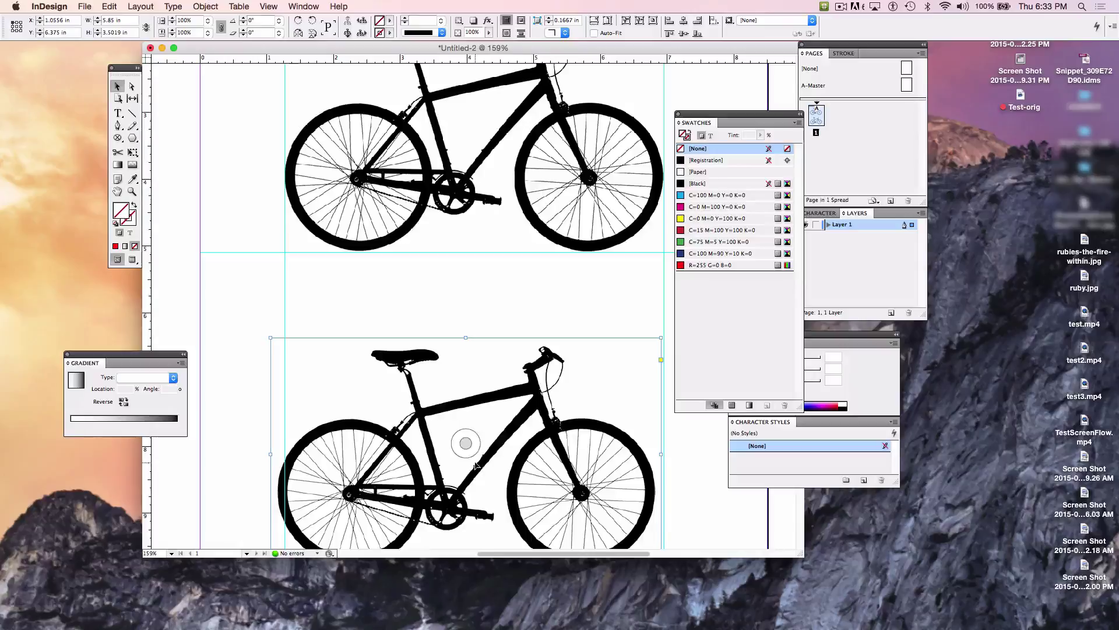
left_click_drag(478, 464, 478, 509)
left_click(232, 455)
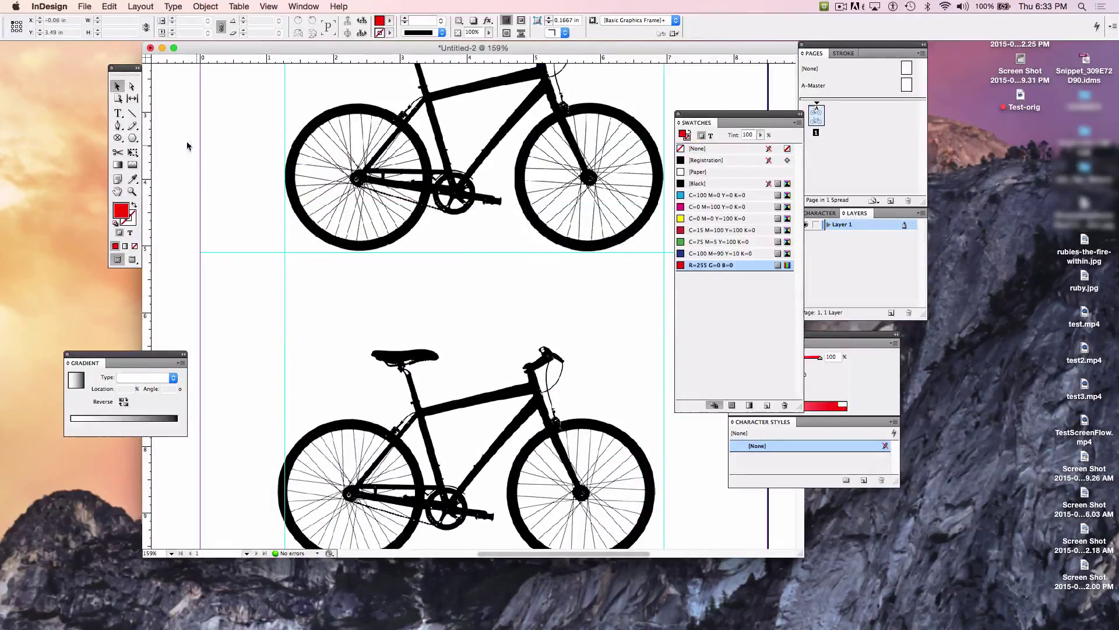
Step: Move the lower bicycle's image out of its frame to about X 0.0444, Y -4.705 in over the first bicycle, and undo the move
left_click(132, 86)
left_click(502, 443)
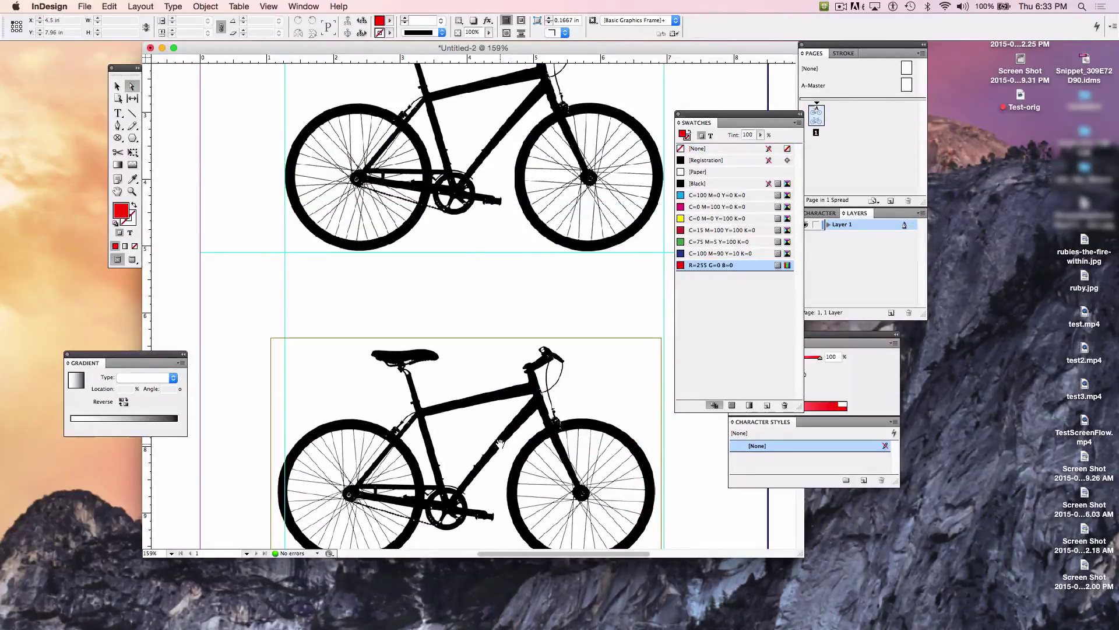
left_click_drag(500, 444, 505, 133)
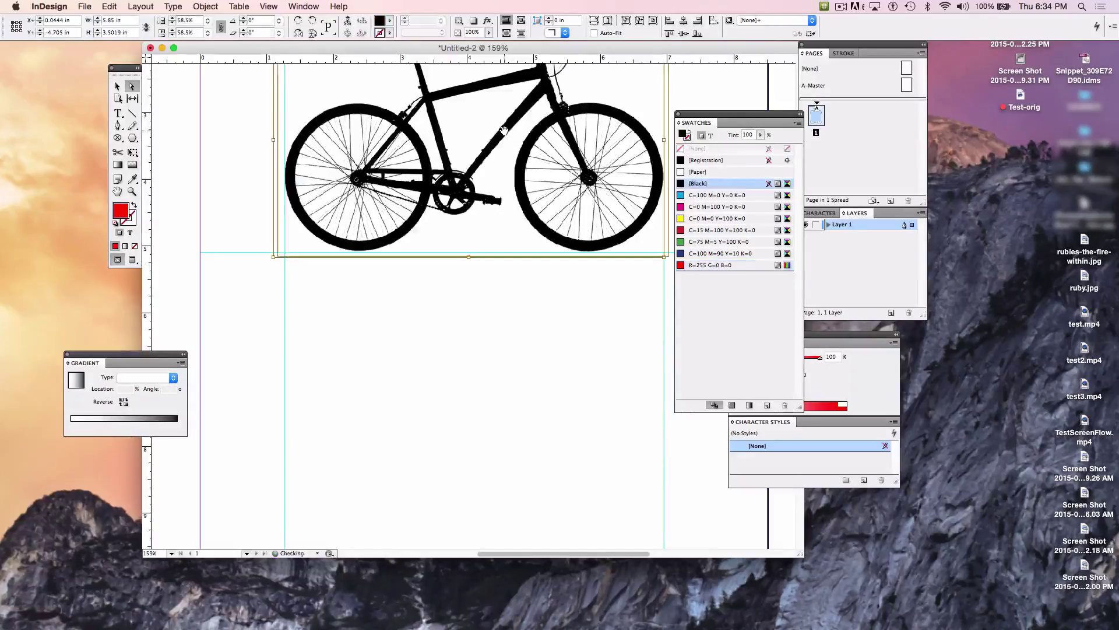
key("super+z")
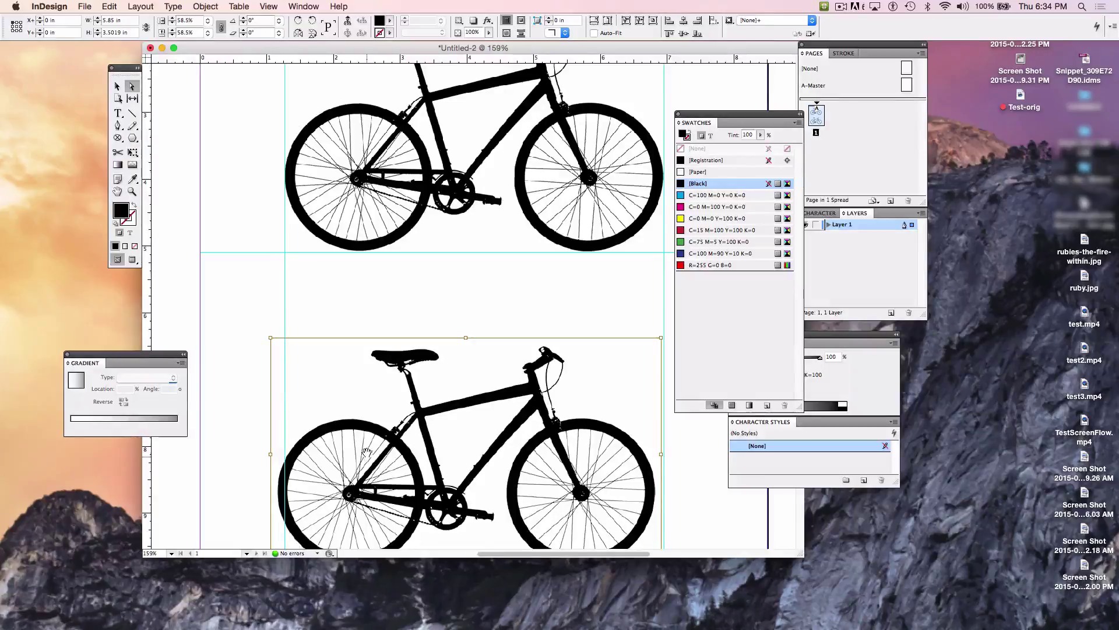
Step: Shift the lower bicycle's image slightly upward within its frame, undo the shift, and clear the selection
left_click_drag(368, 460, 378, 402)
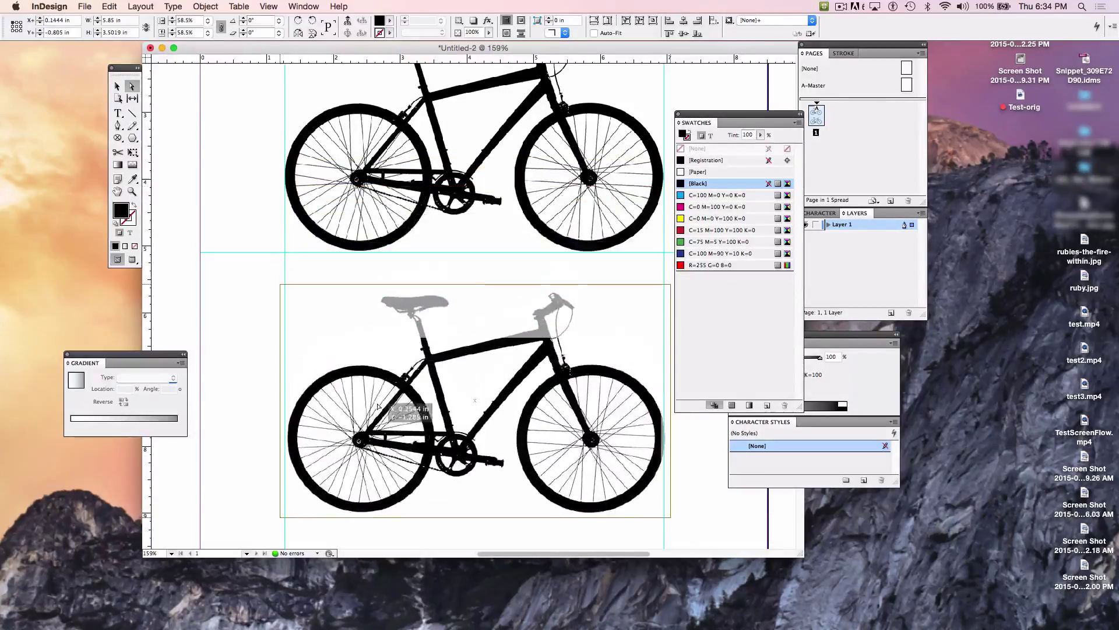
key("super+z")
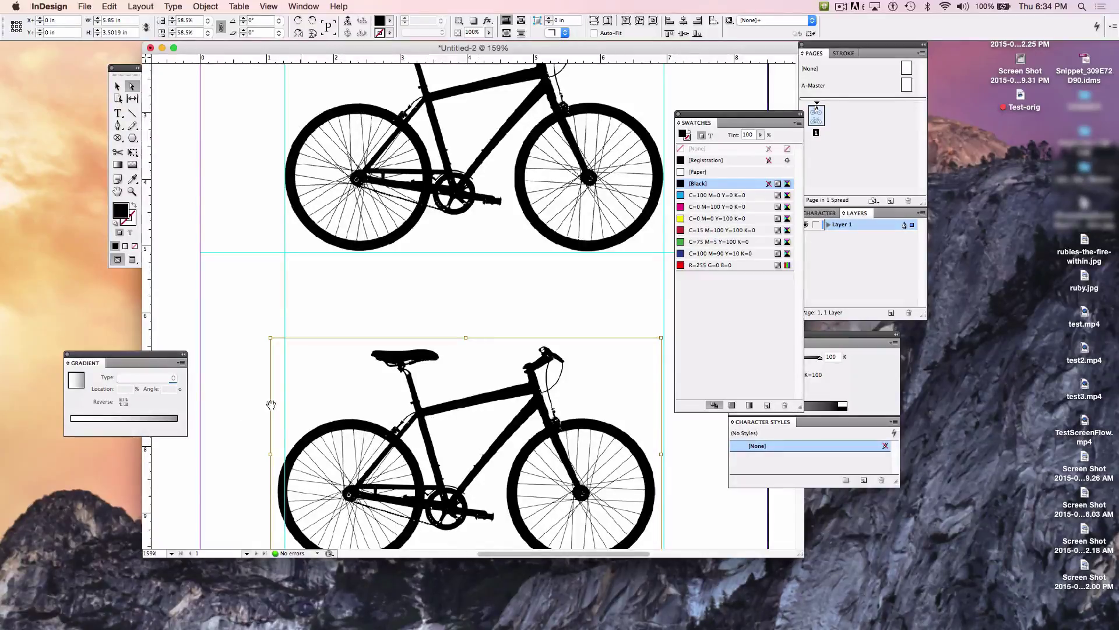
left_click(211, 379)
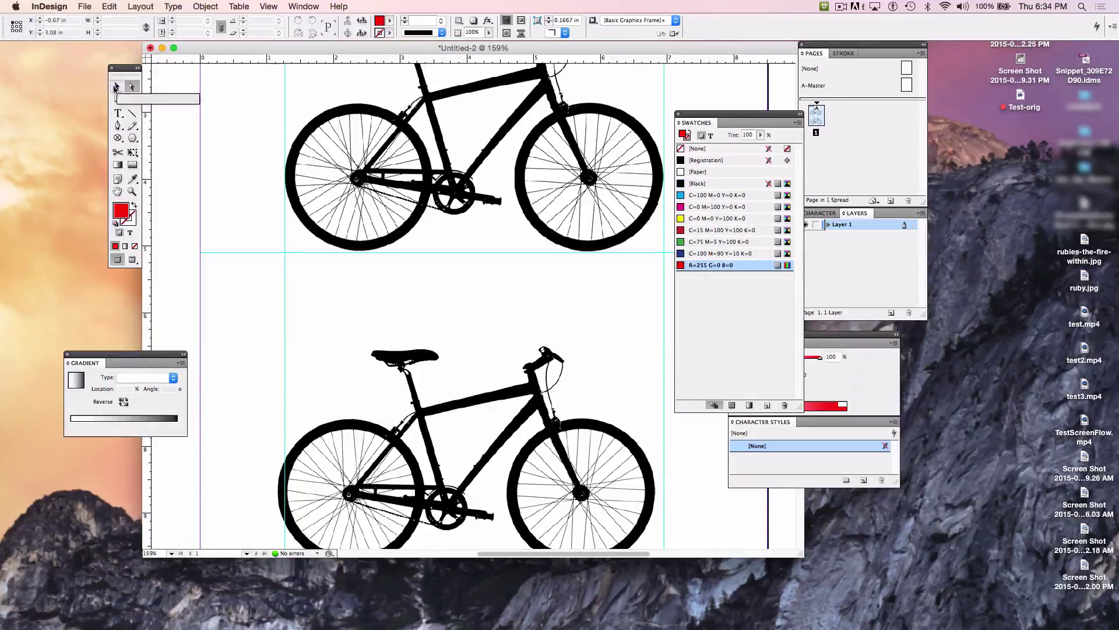
Step: Select the lower bicycle's whole frame with a marquee and move it over the first bicycle, to about X 1.27, Y 1.67 in
left_click(116, 86)
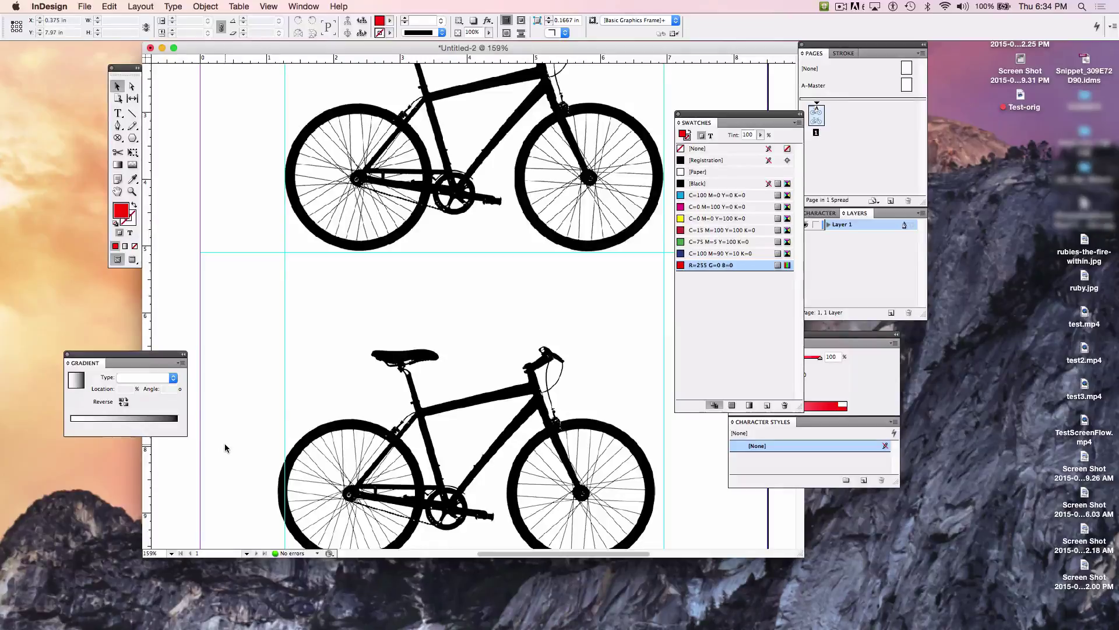
left_click_drag(225, 443, 553, 504)
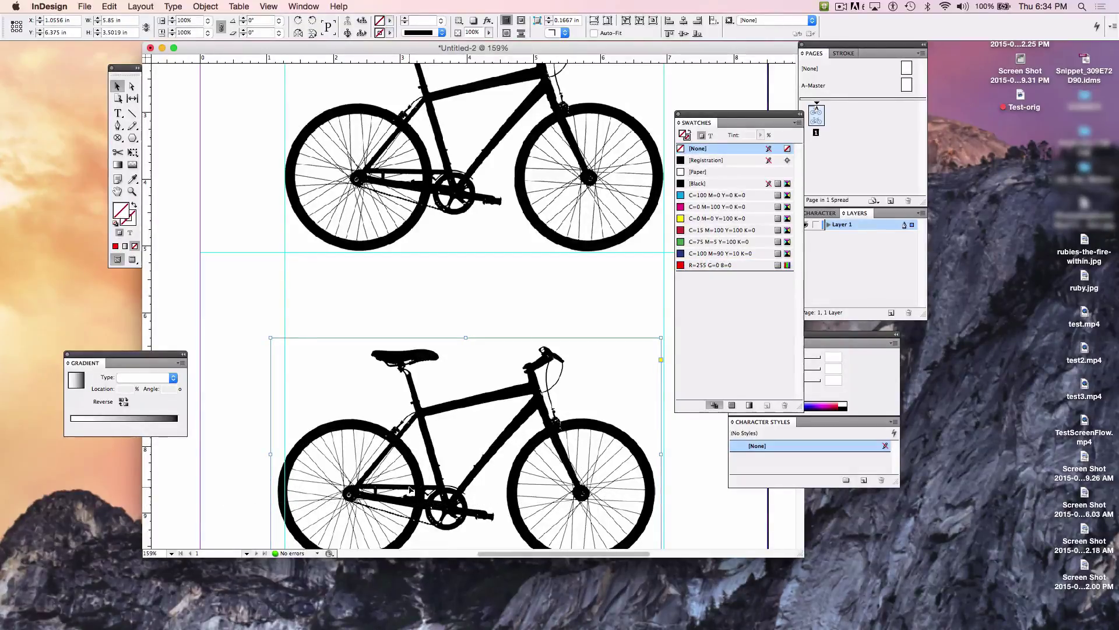
left_click_drag(410, 489, 426, 168)
left_click_drag(423, 170, 426, 175)
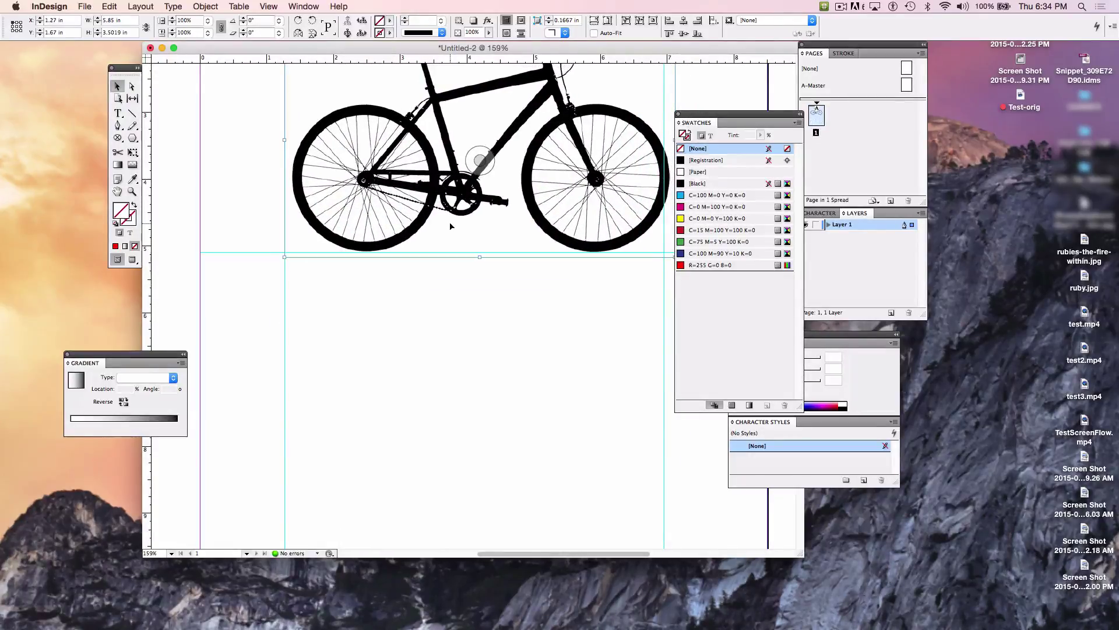
Step: Nudge the moved bicycle's frame to X 1.1728, Y 1.67 in so its wheels fit between the vertical guides
key("Left")
key("Left")
key("Left")
key("Left")
key("Left")
key("Left")
key("Left")
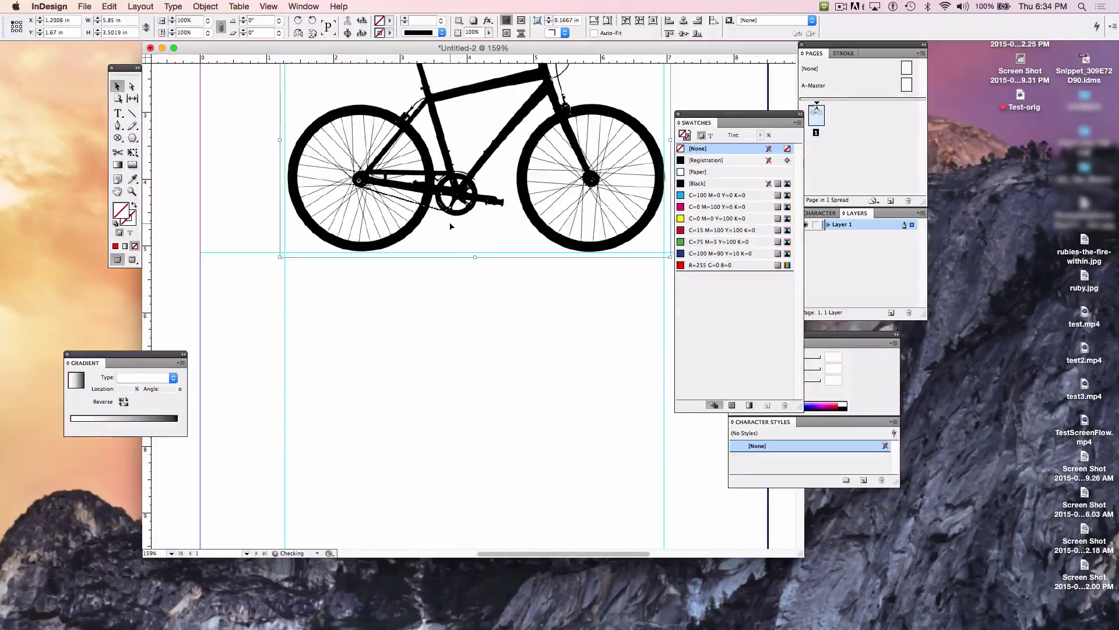
key("Left")
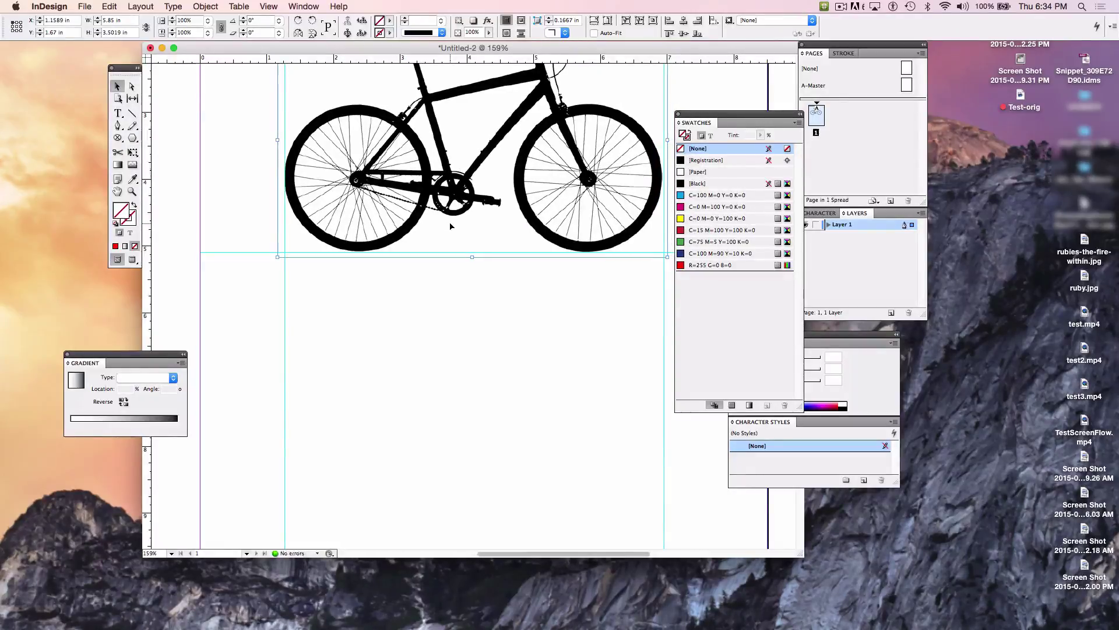
key("Up")
key("Right")
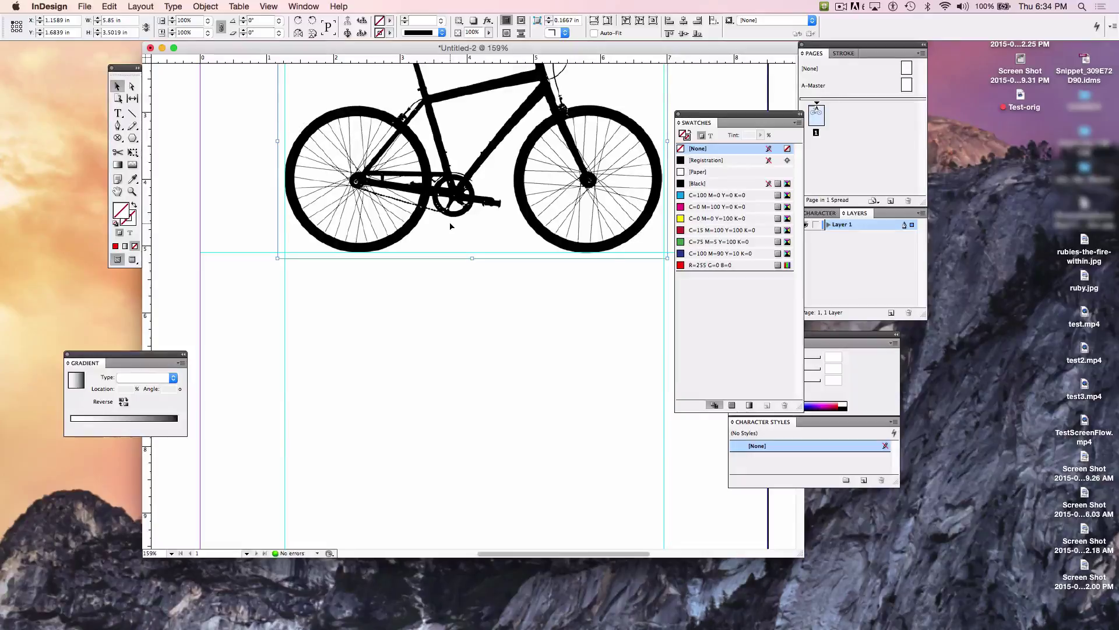
key("Down")
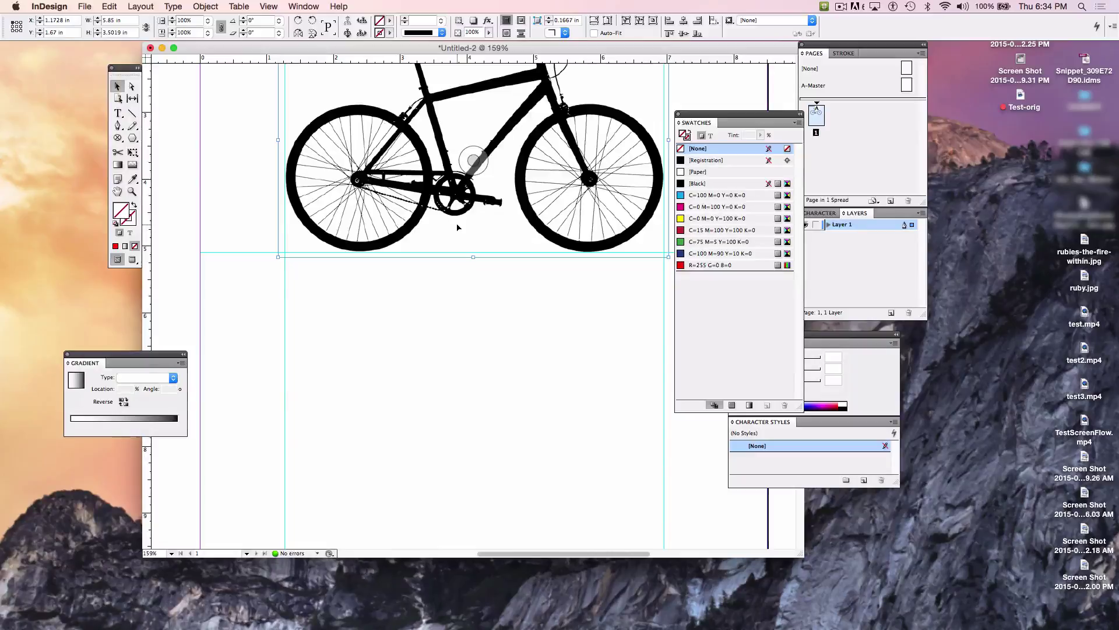
Step: Select the original bicycle's frame behind the moved one by its lower edge and delete it
key("super+alt+c")
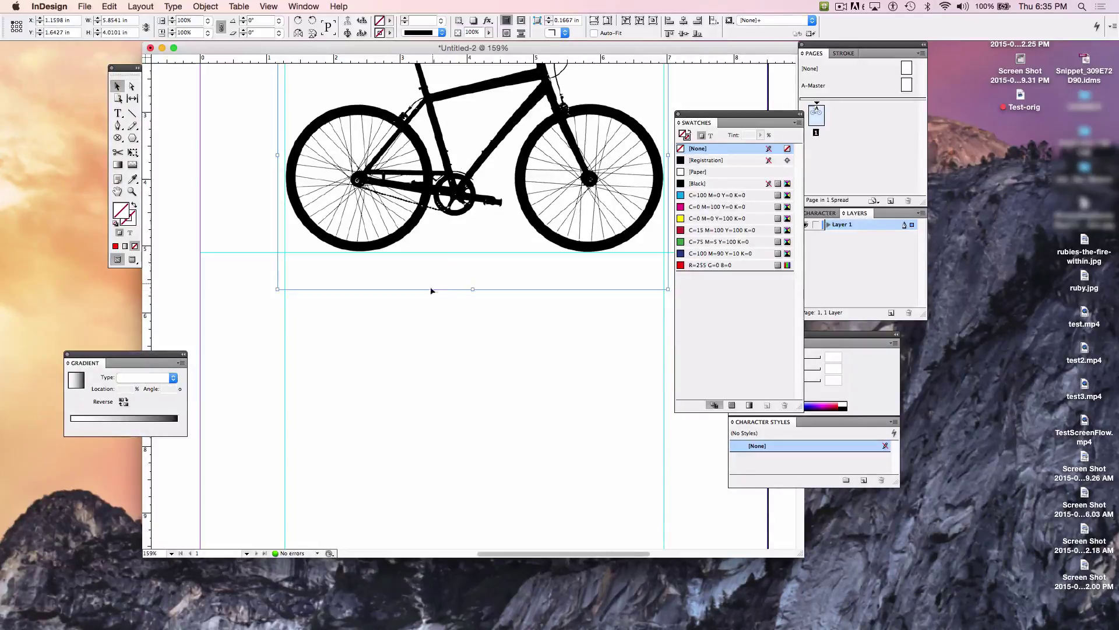
scroll(430, 309, "up", 5)
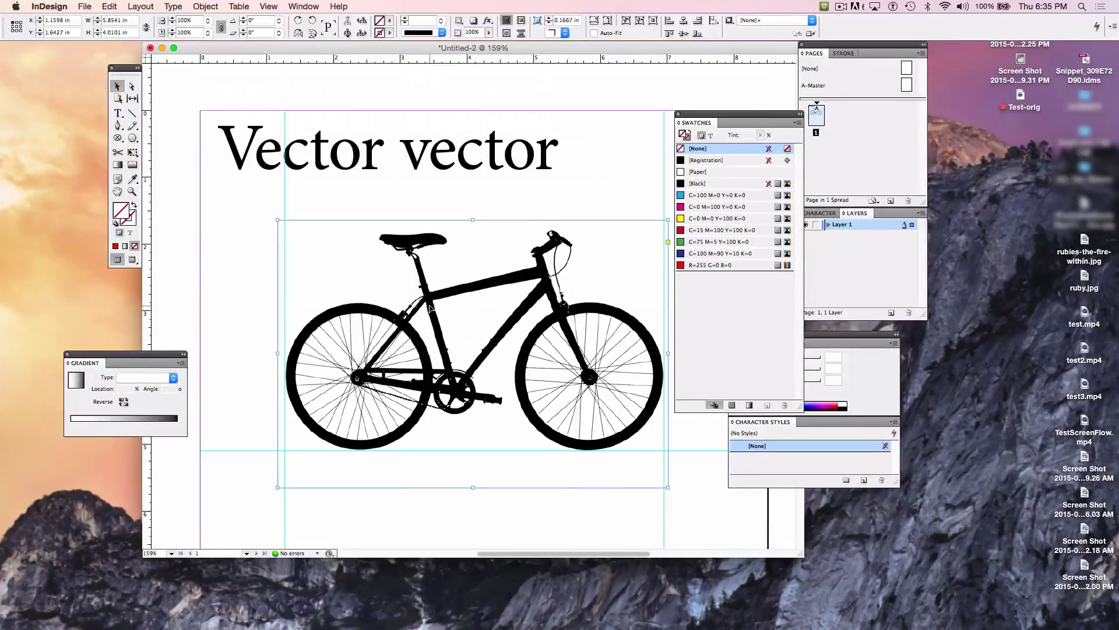
left_click(218, 459)
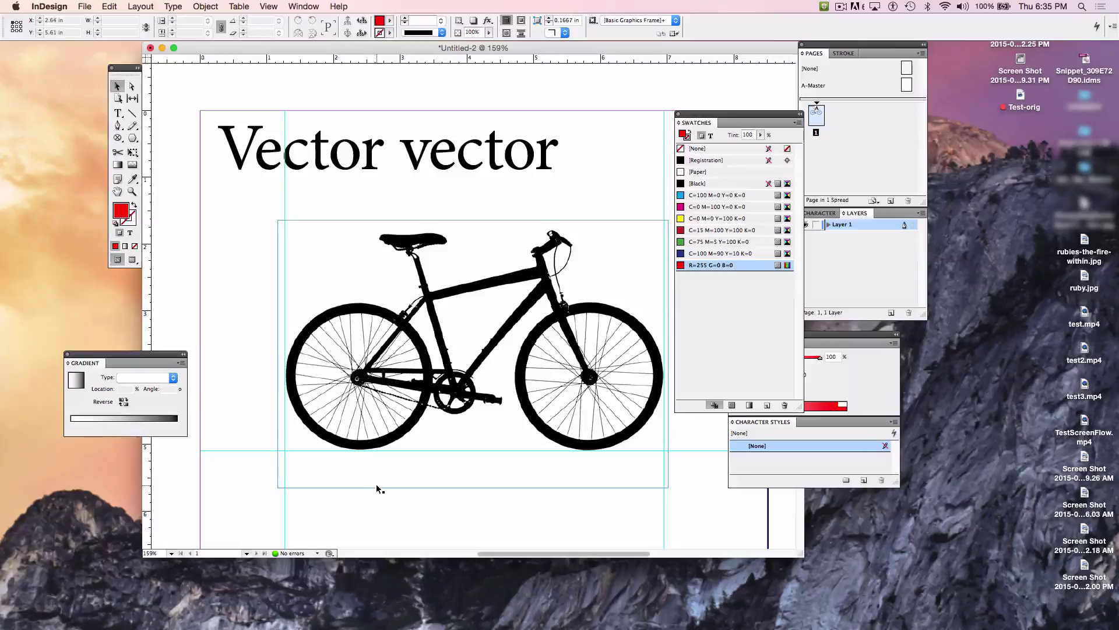
left_click(376, 488)
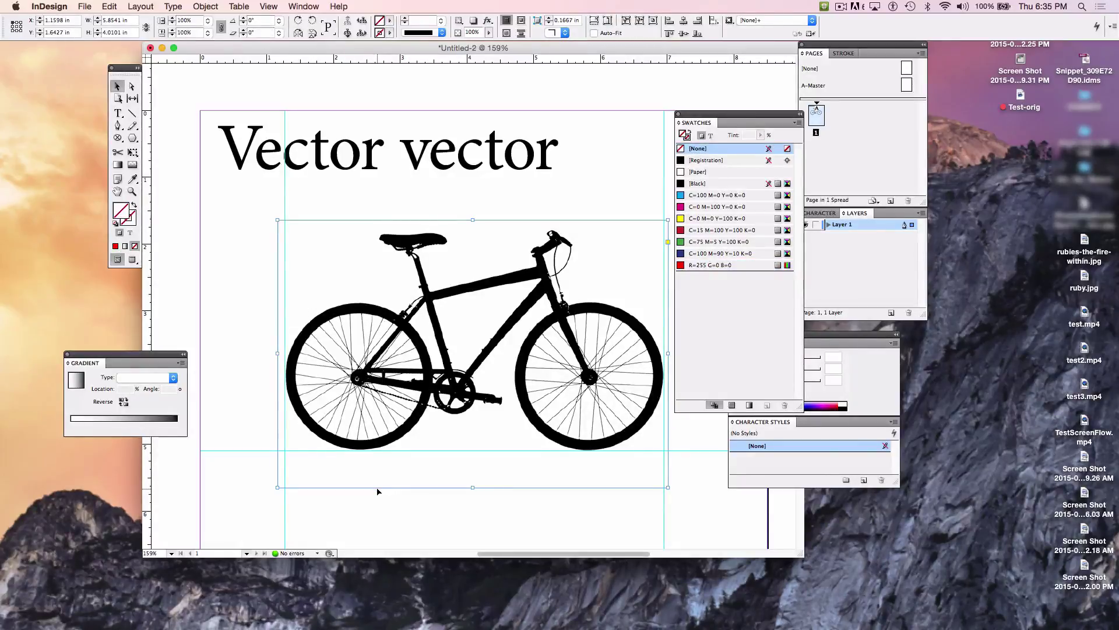
left_click(376, 492)
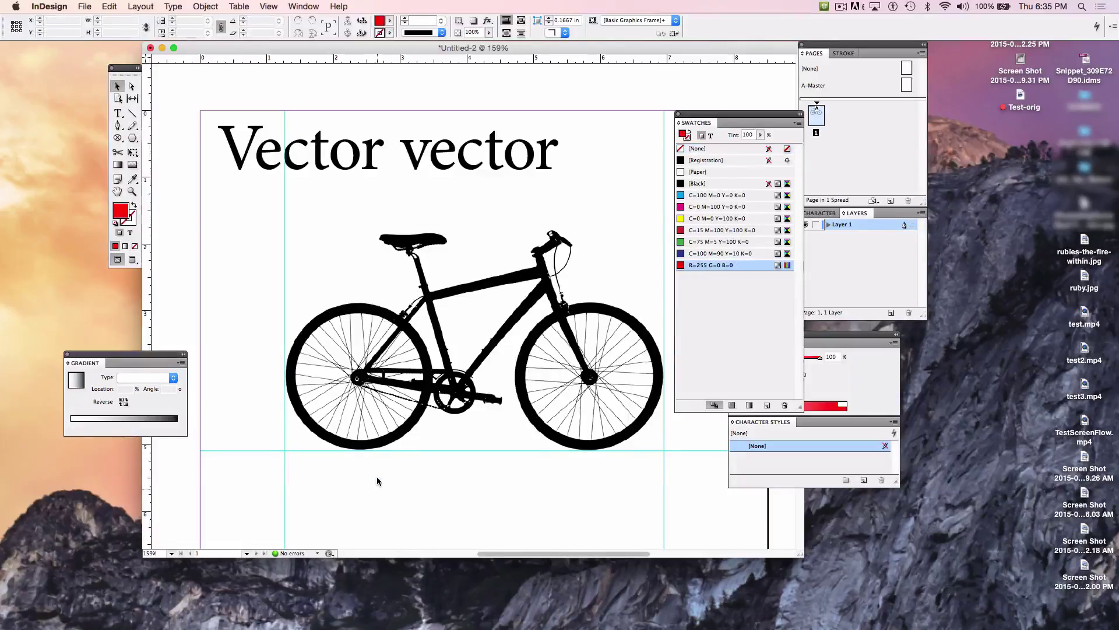
Step: Fill the remaining bicycle's frame with the cyan swatch C=100 M=0 Y=0 K=0, and set the fill back to [None]
left_click(382, 428)
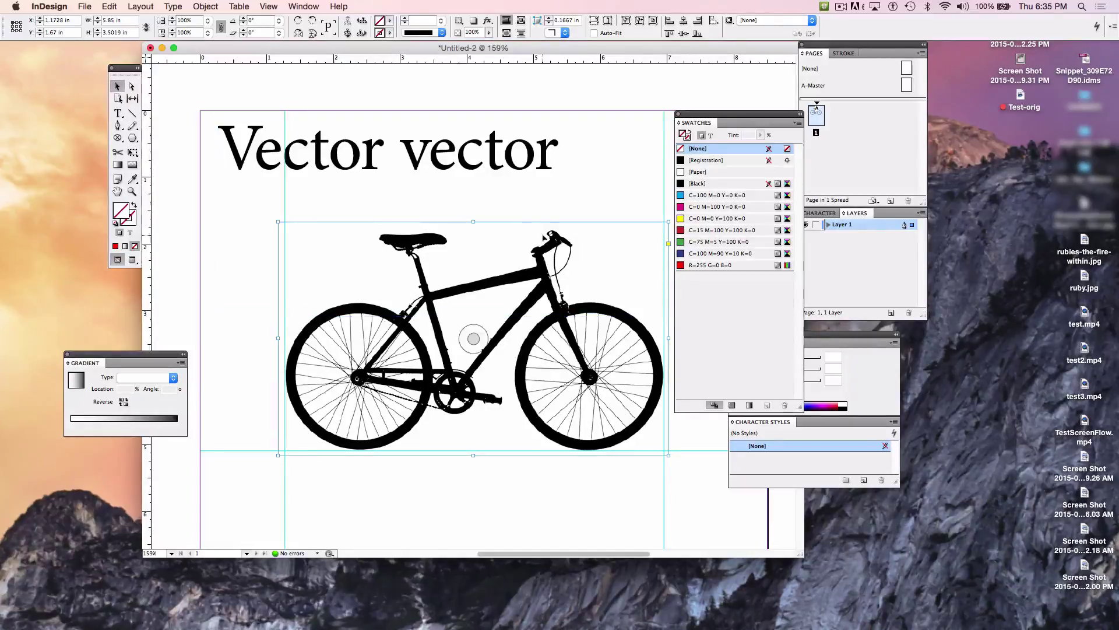
left_click(122, 211)
left_click(706, 196)
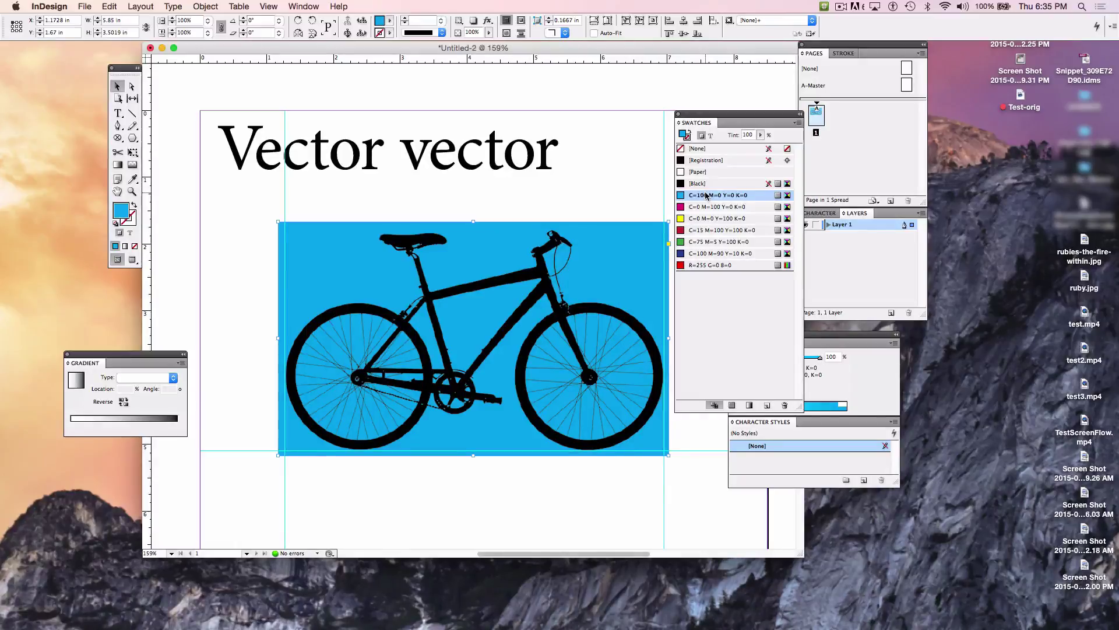
left_click(698, 149)
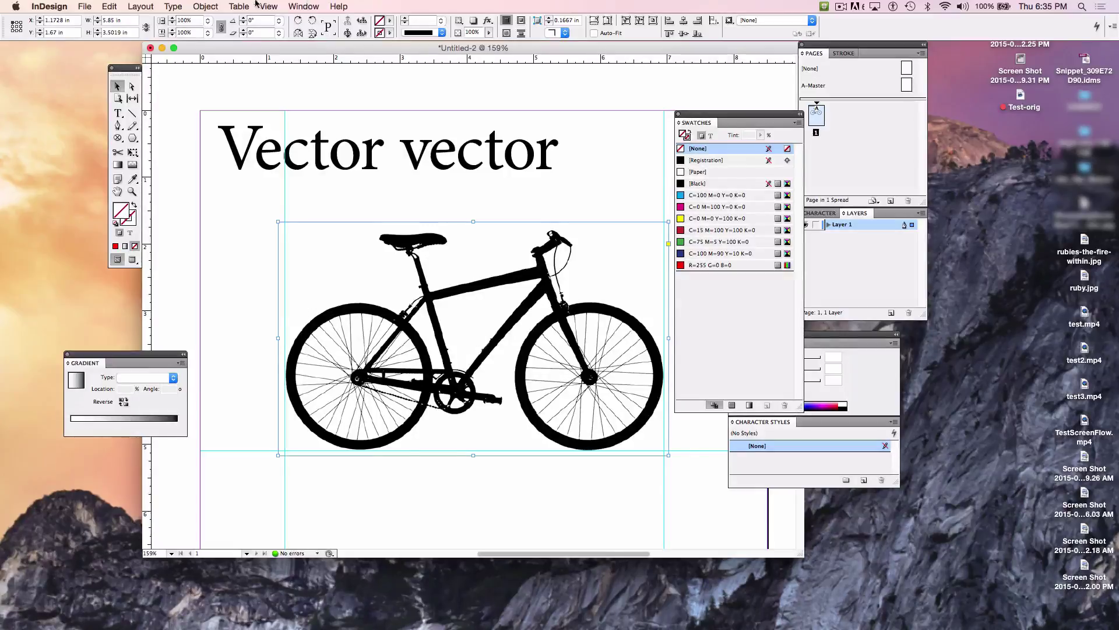
left_click(840, 8)
left_click(860, 45)
Step: Select the bicycle image inside its frame and try magenta, green and dark blue swatches on it, ending with C=15 M=100 Y=100 K=0
left_click(132, 87)
left_click(454, 333)
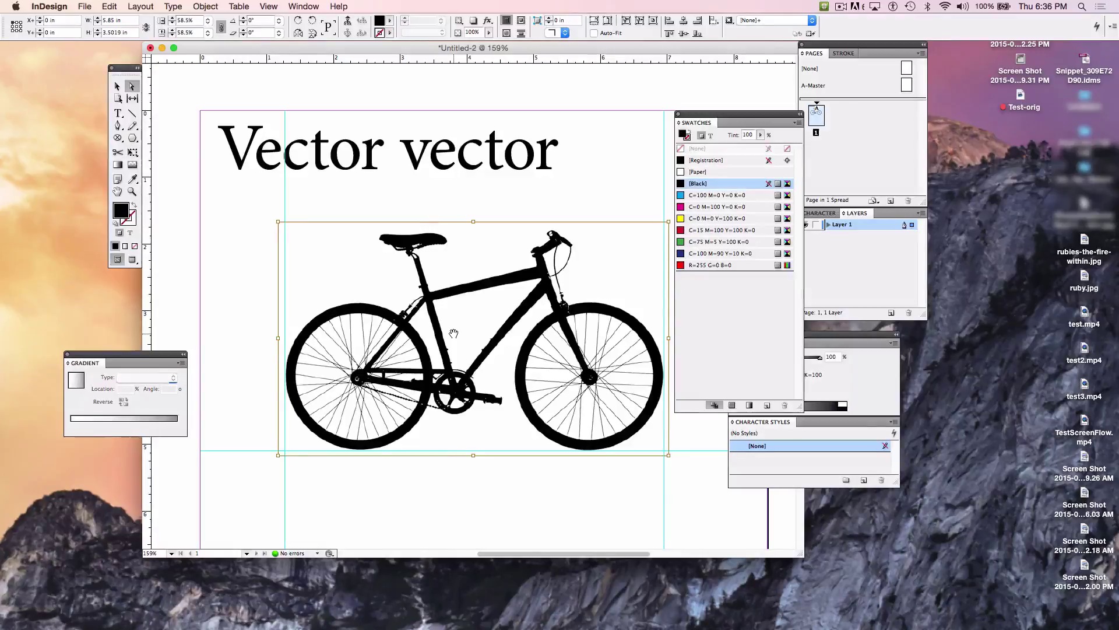
left_click(693, 208)
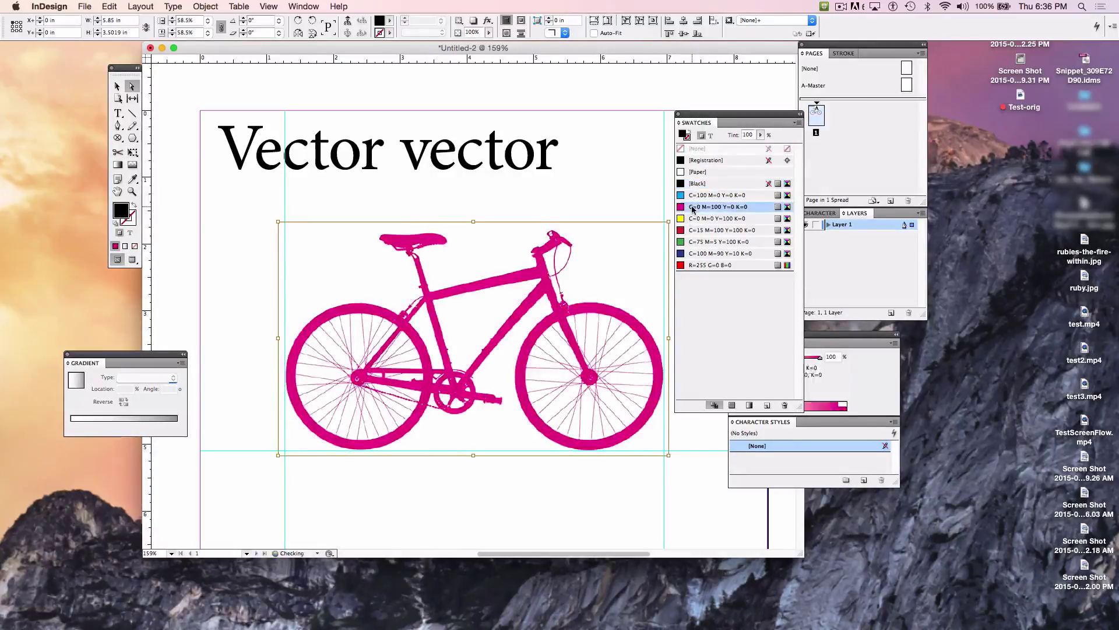
left_click(699, 242)
left_click(699, 254)
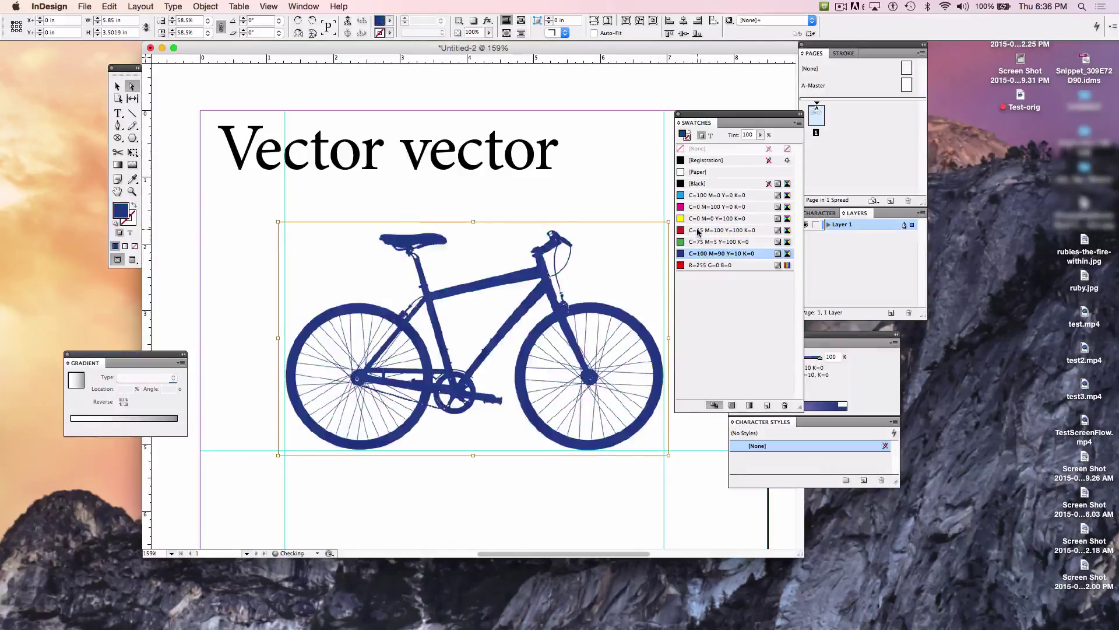
left_click(699, 230)
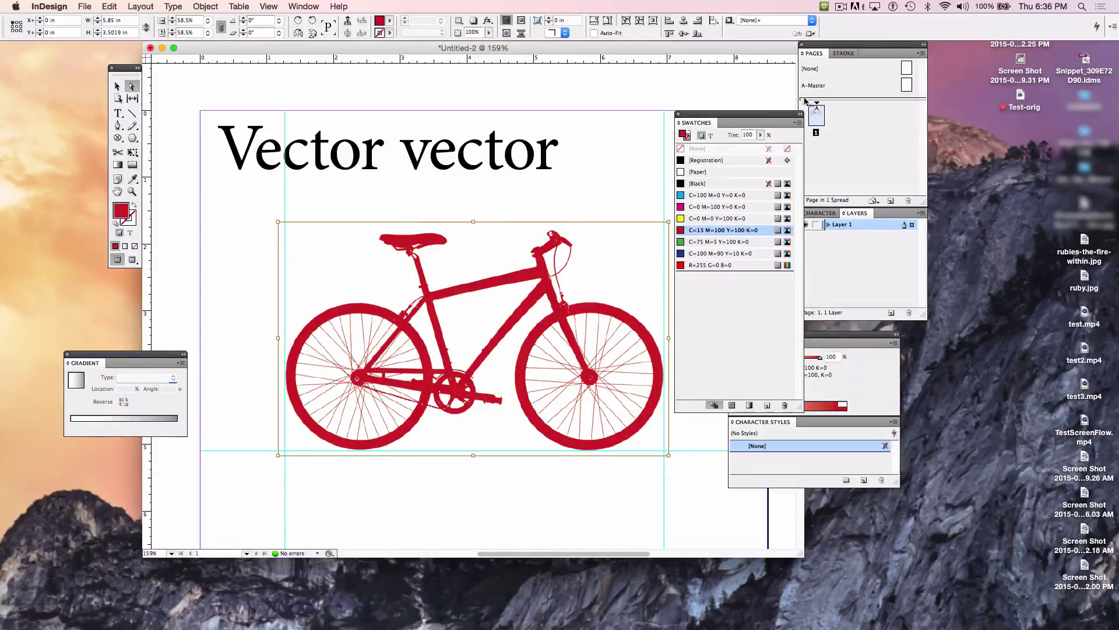
Step: Start a new color swatch, try the RGB color mode, and set the color mode to PANTONE solid matte
left_click(798, 123)
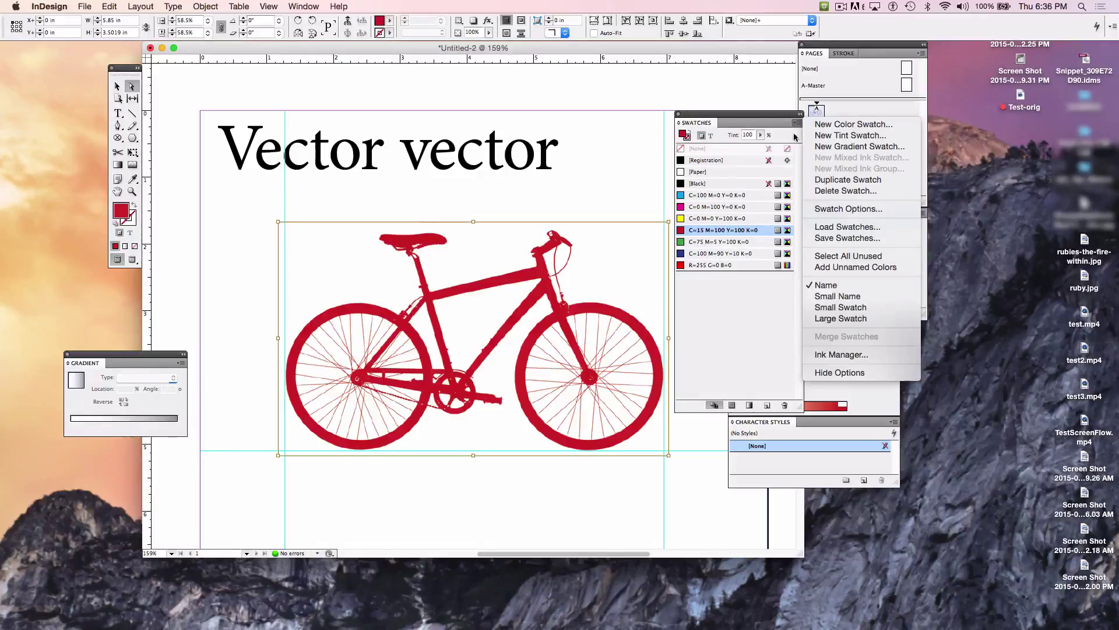
left_click(838, 125)
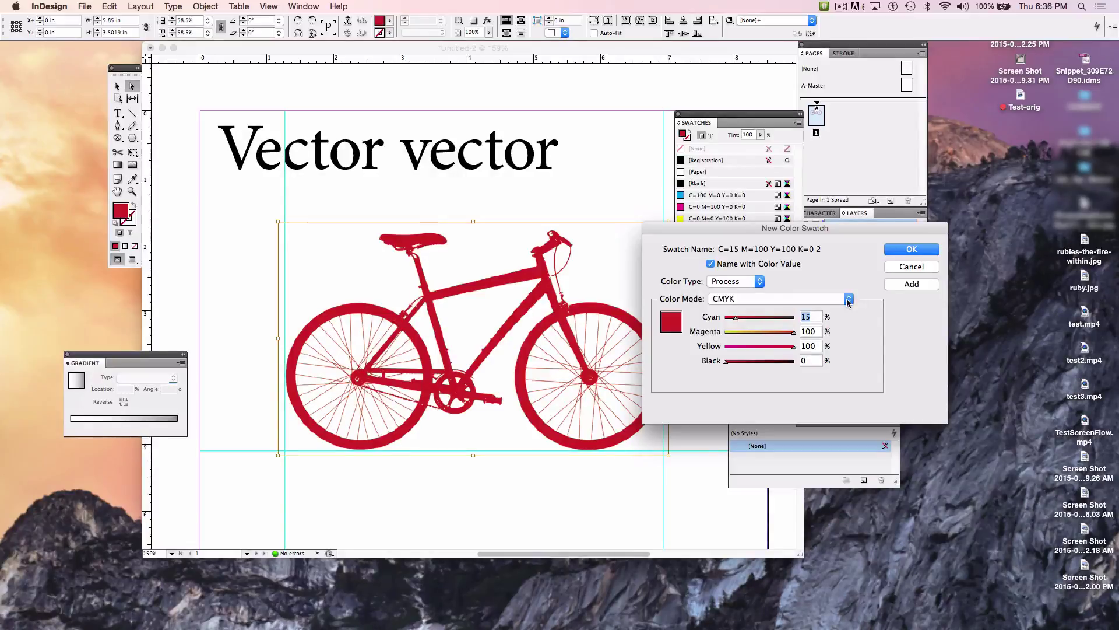
left_click(848, 299)
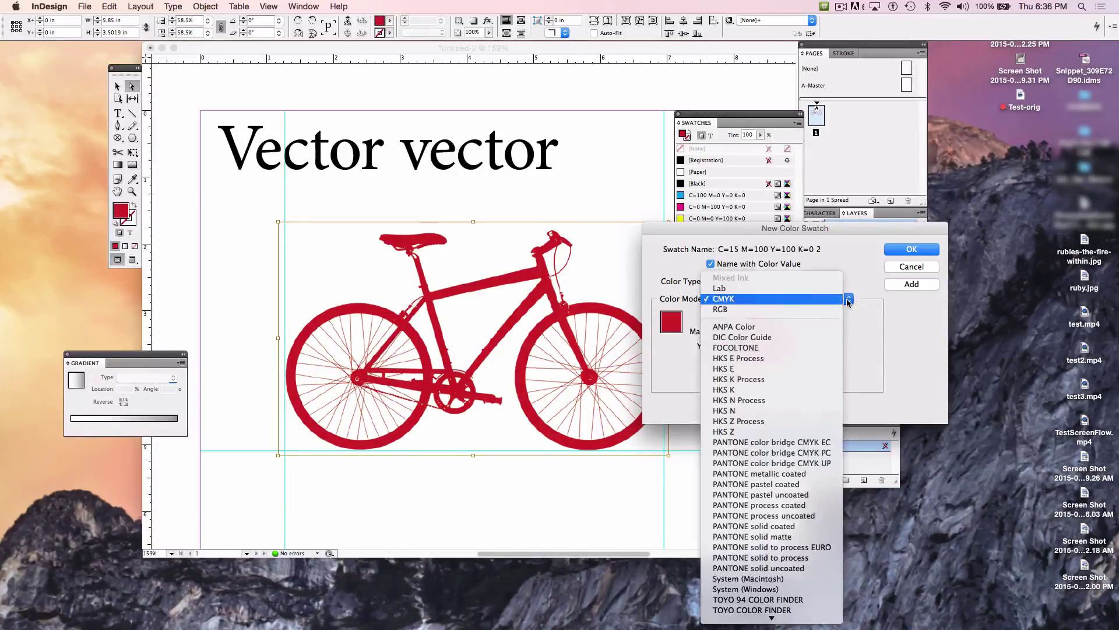
left_click(798, 310)
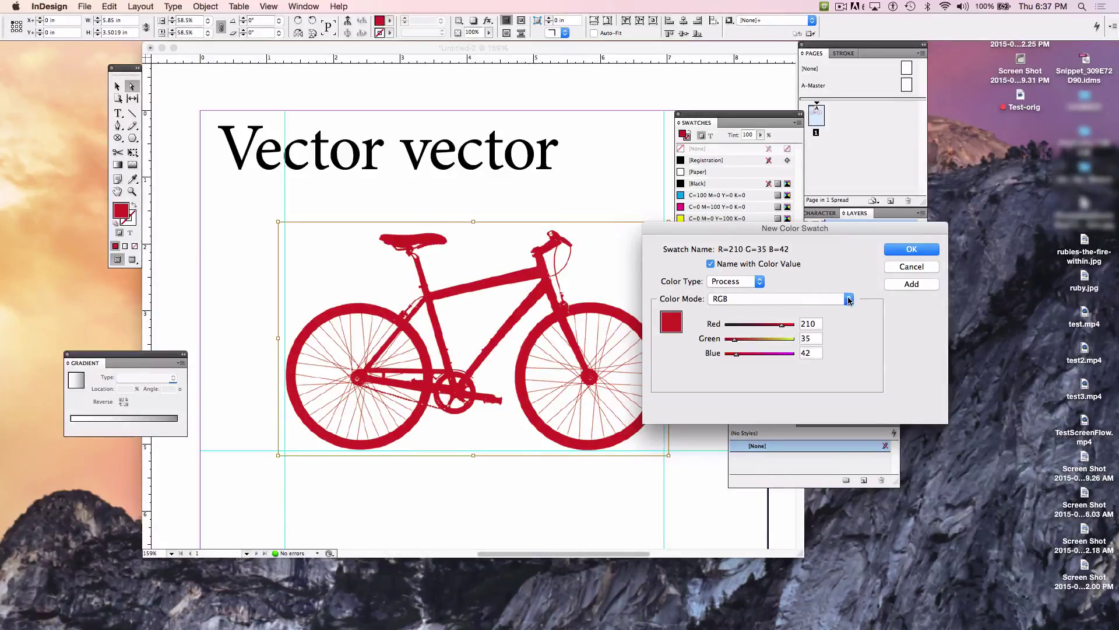
left_click(849, 299)
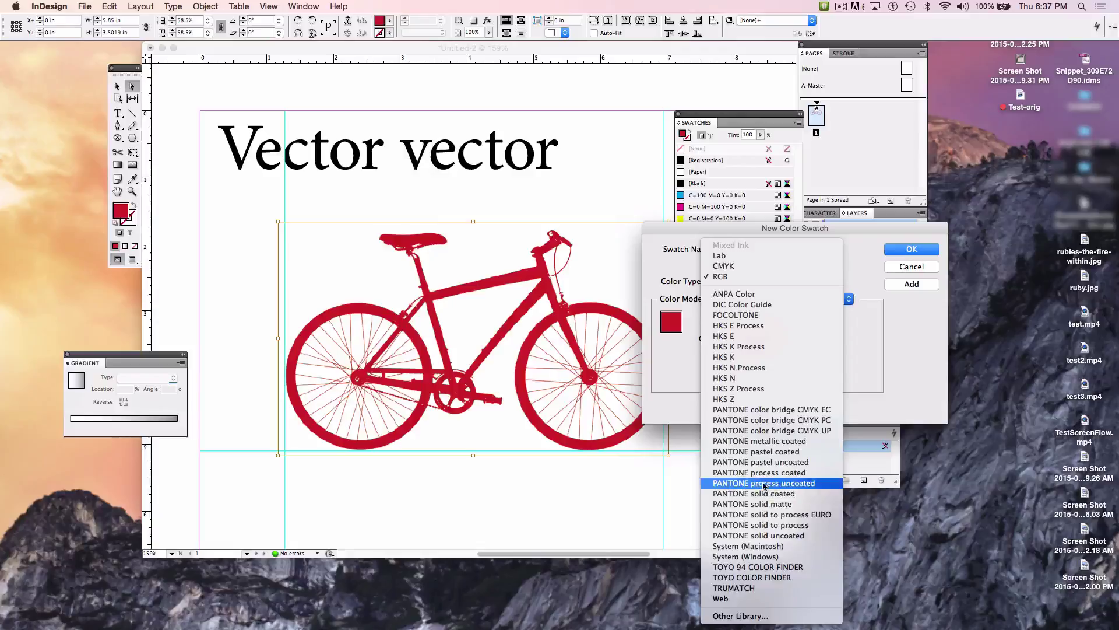
left_click(733, 505)
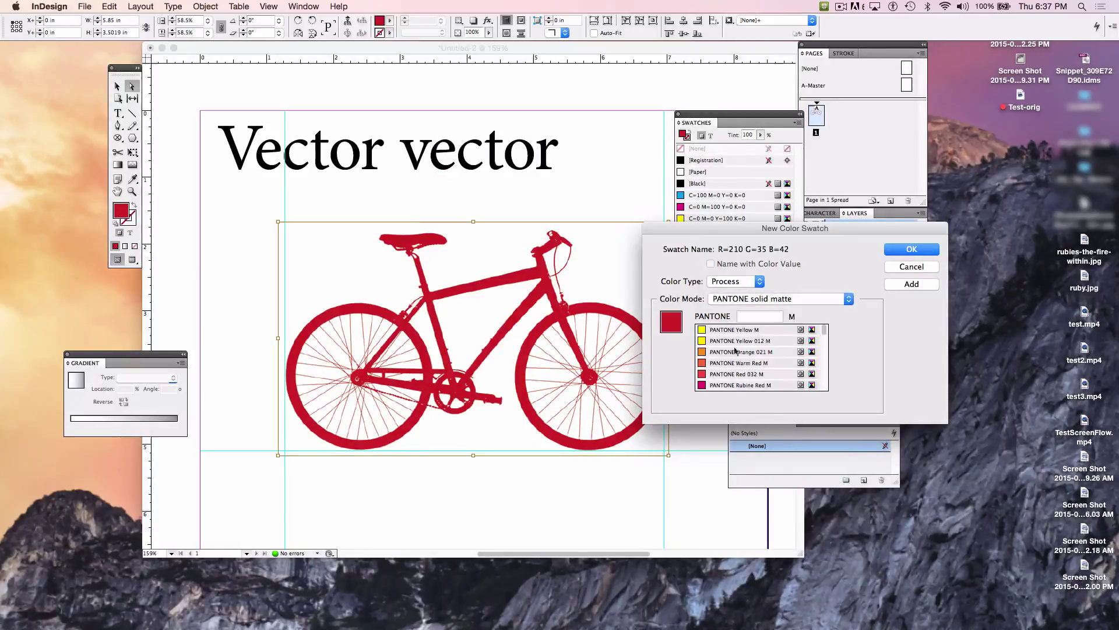
Step: Choose PANTONE 178 M for the new swatch and create it, applying it to the bicycle image
scroll(751, 362, "down", 15)
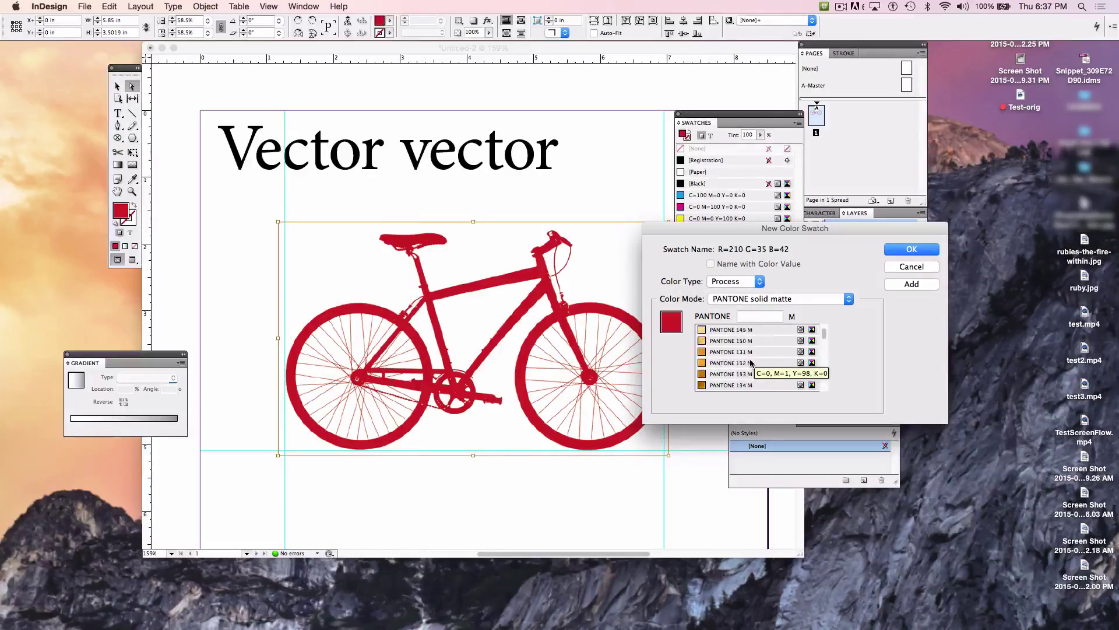
left_click(735, 341)
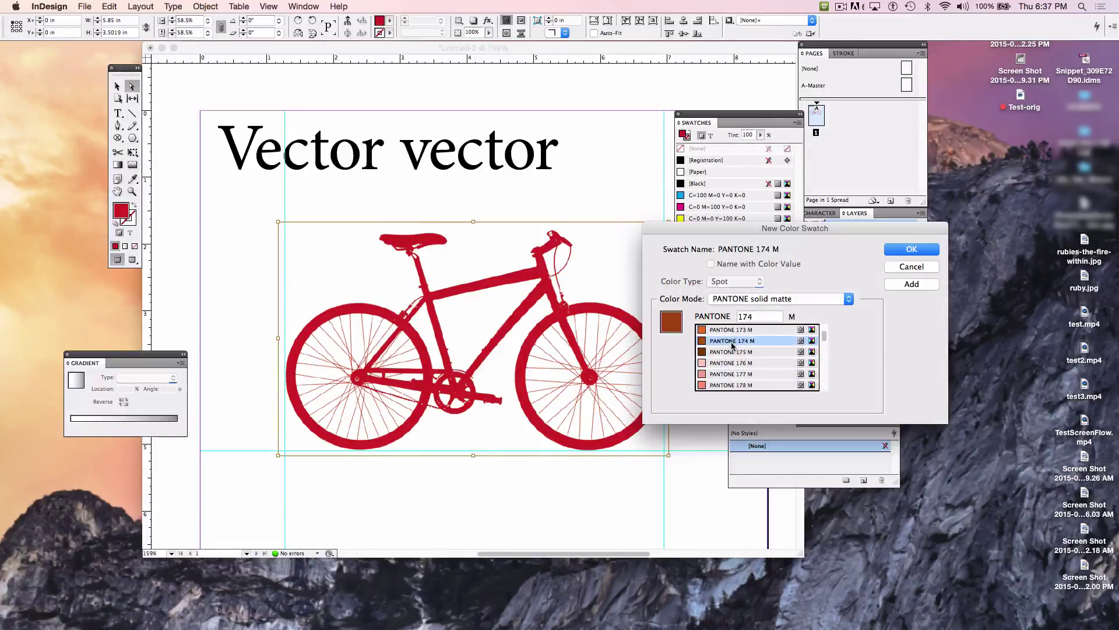
left_click(723, 385)
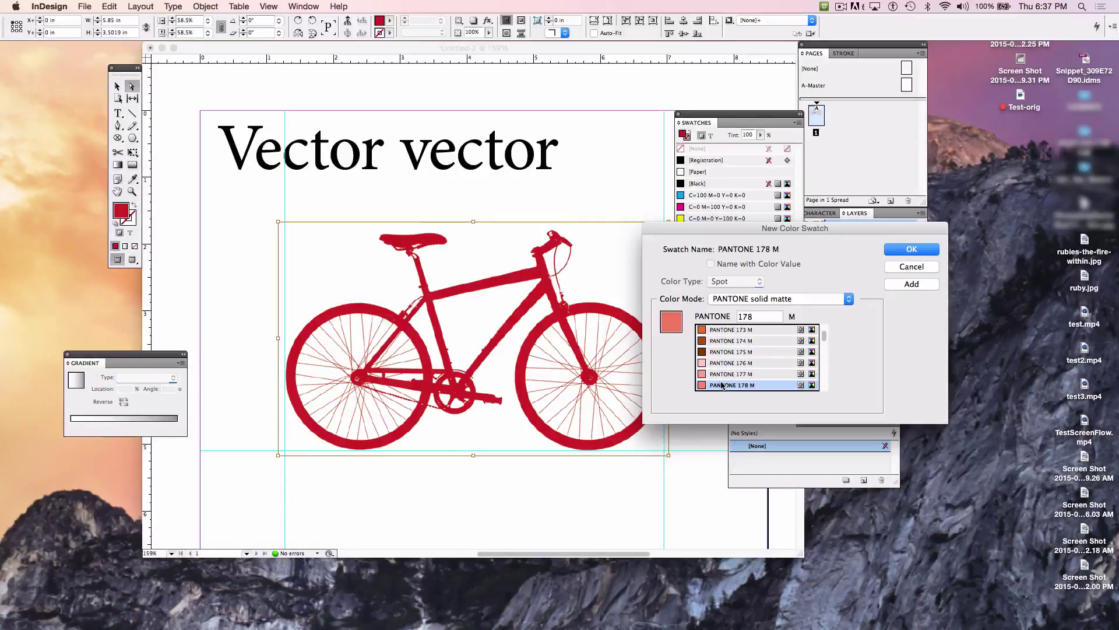
left_click(909, 250)
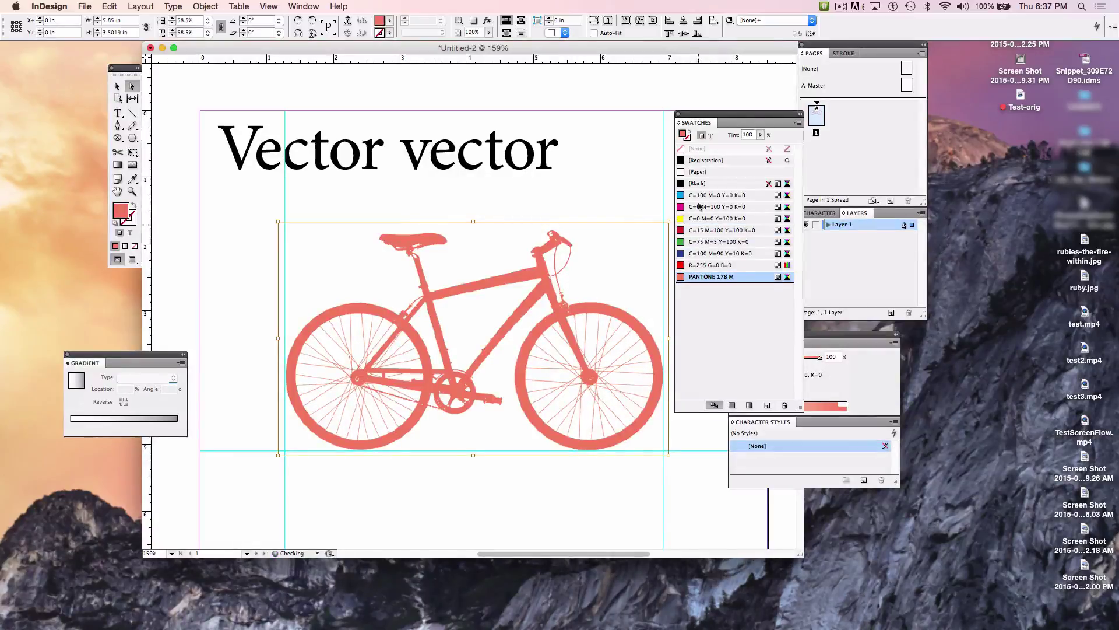
Step: Edit the PANTONE 178 M swatch, trying Warm Red M, 181 M and 1765 M, and change it to PANTONE 208 M
double_click(679, 278)
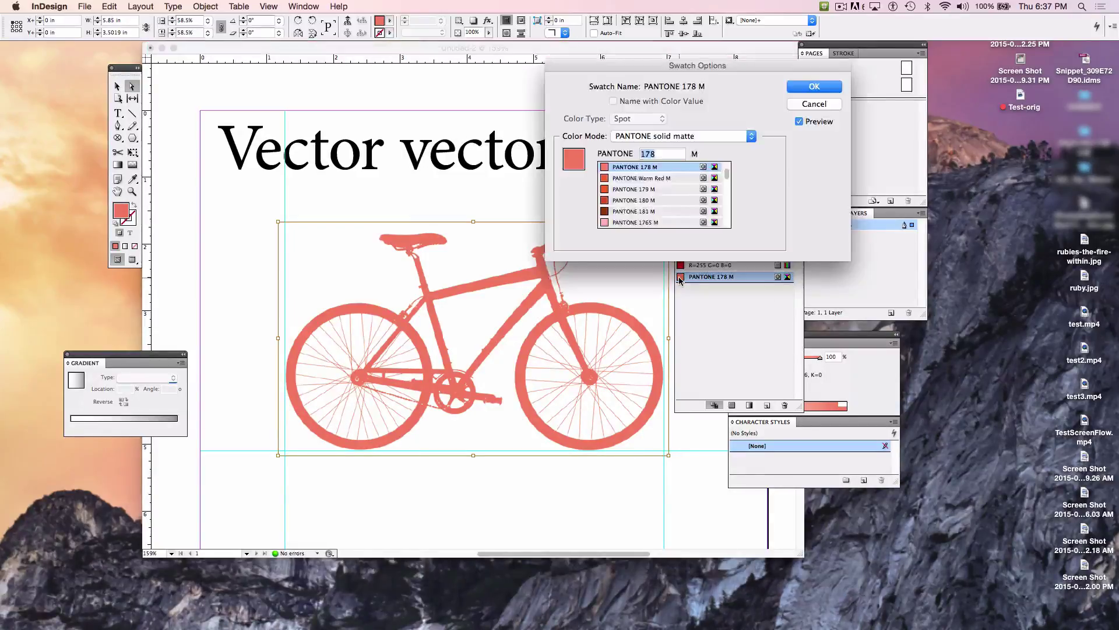
left_click(621, 178)
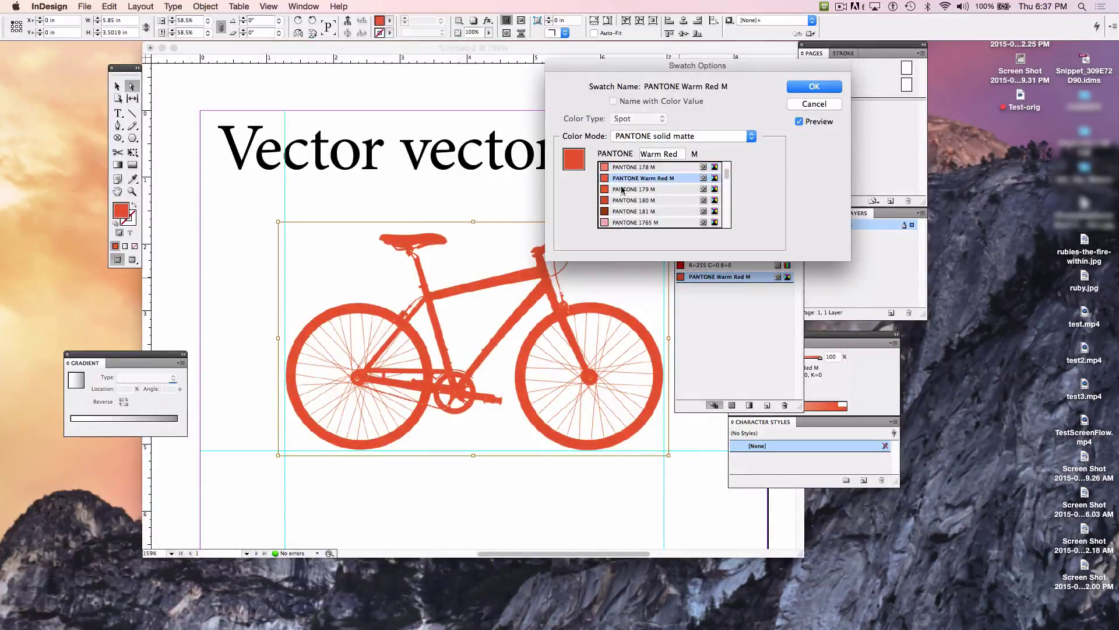
left_click(623, 212)
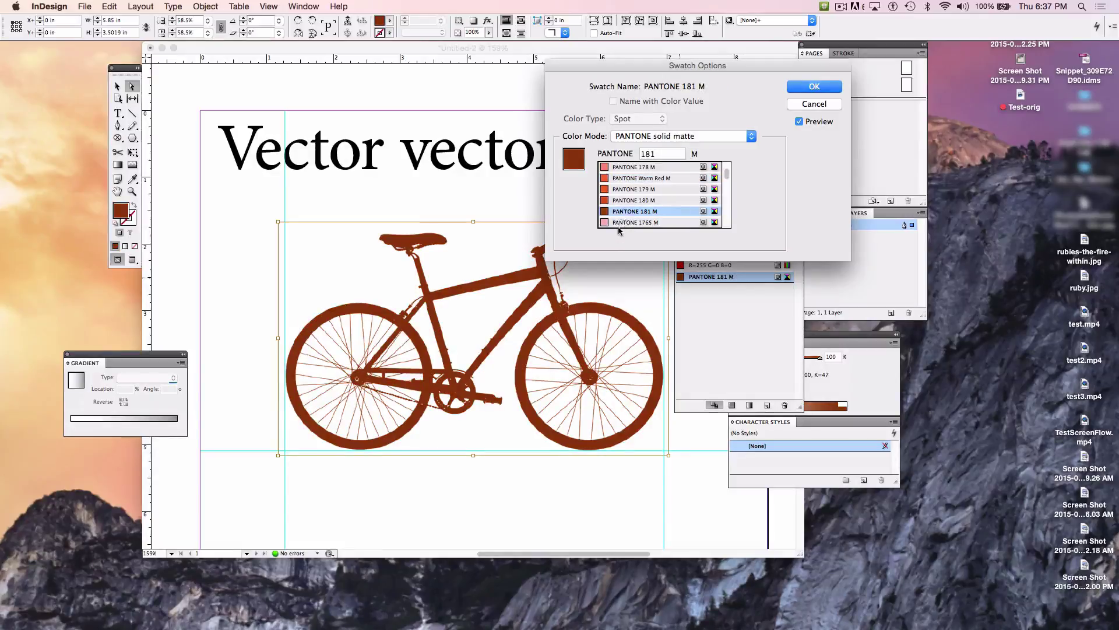
left_click(619, 223)
scroll(619, 228, "down", 5)
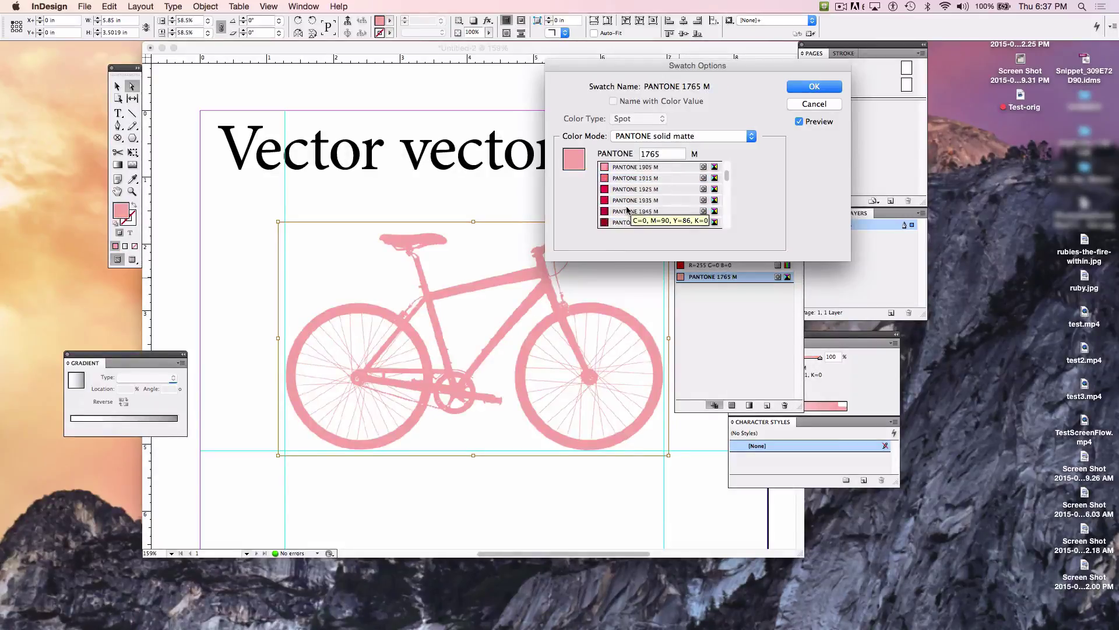
left_click(628, 210)
left_click(812, 86)
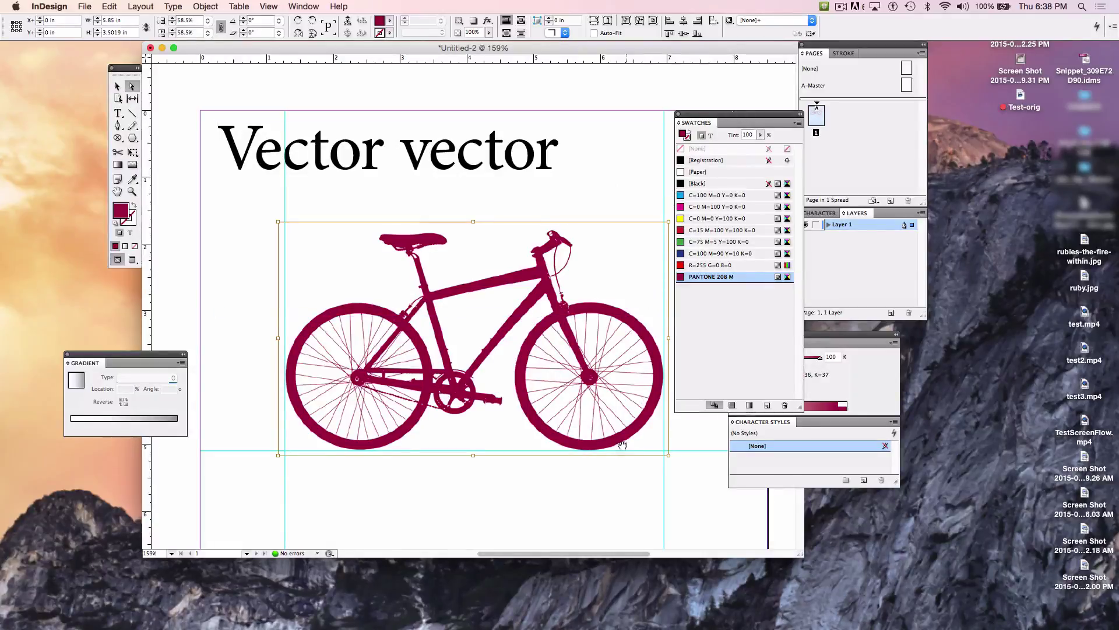
Step: Select the bicycle's frame and place a duplicate of it below, overlapping the lower part of the original bicycle
scroll(595, 479, "down", 3)
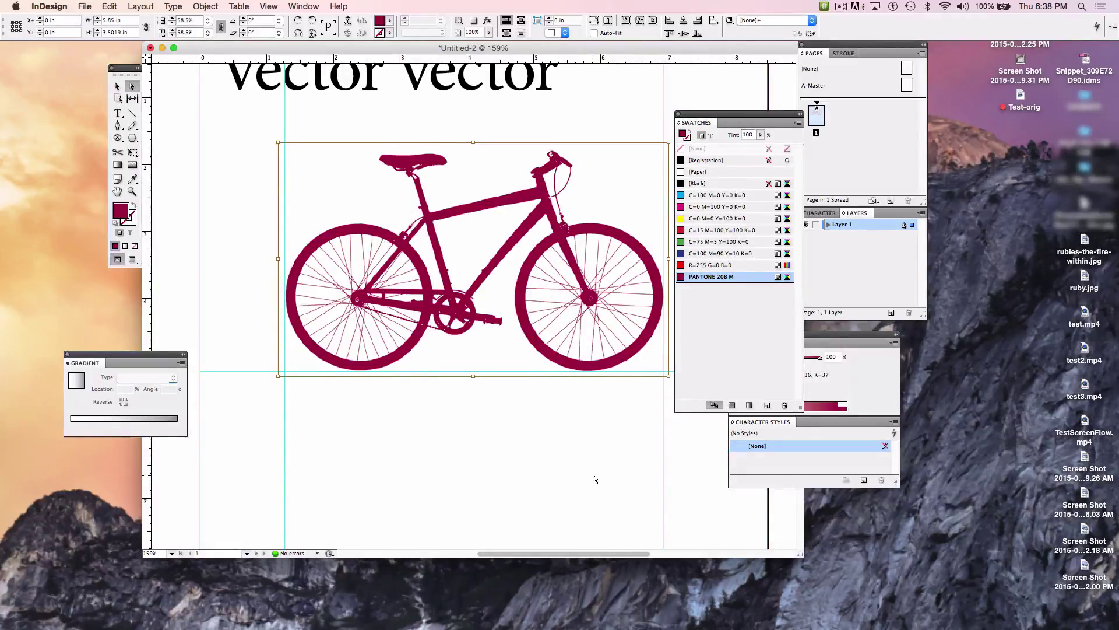
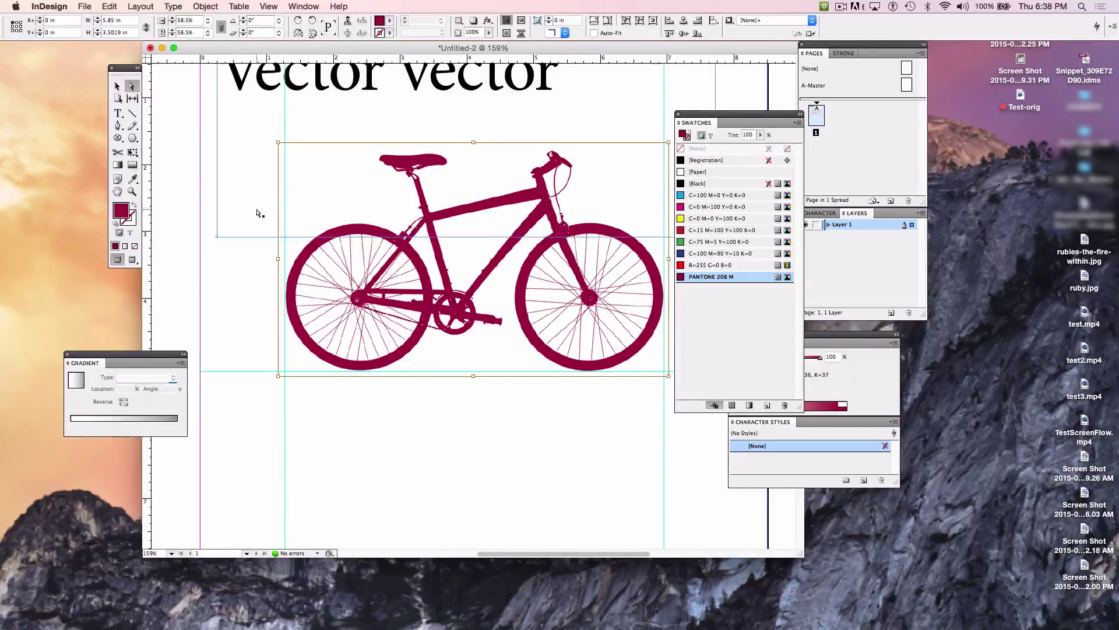
left_click(118, 87)
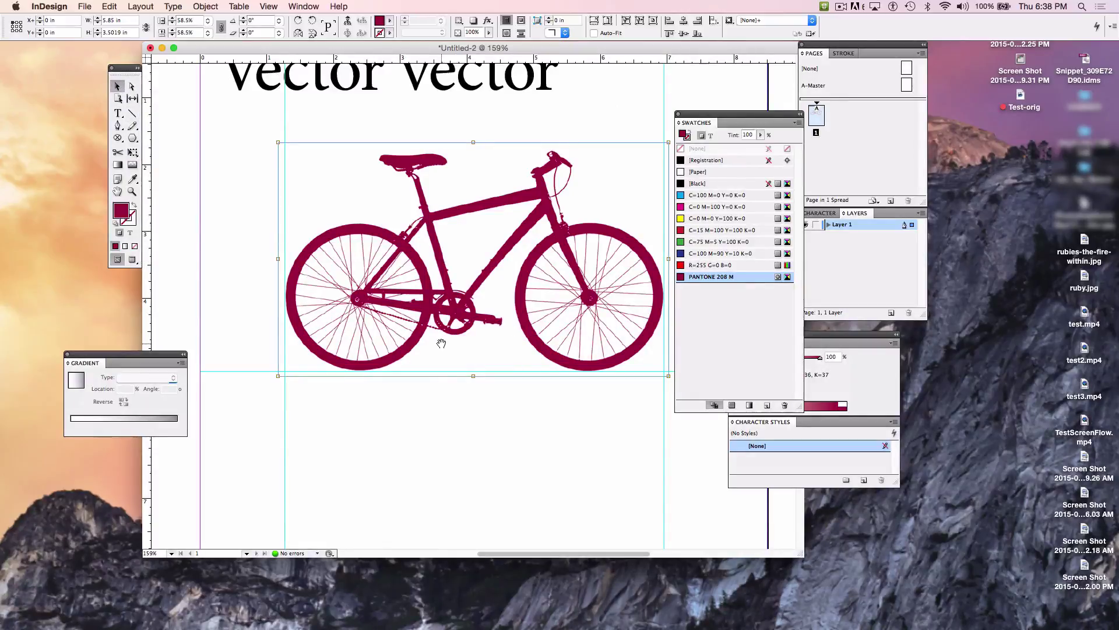
left_click(225, 165)
left_click(412, 301)
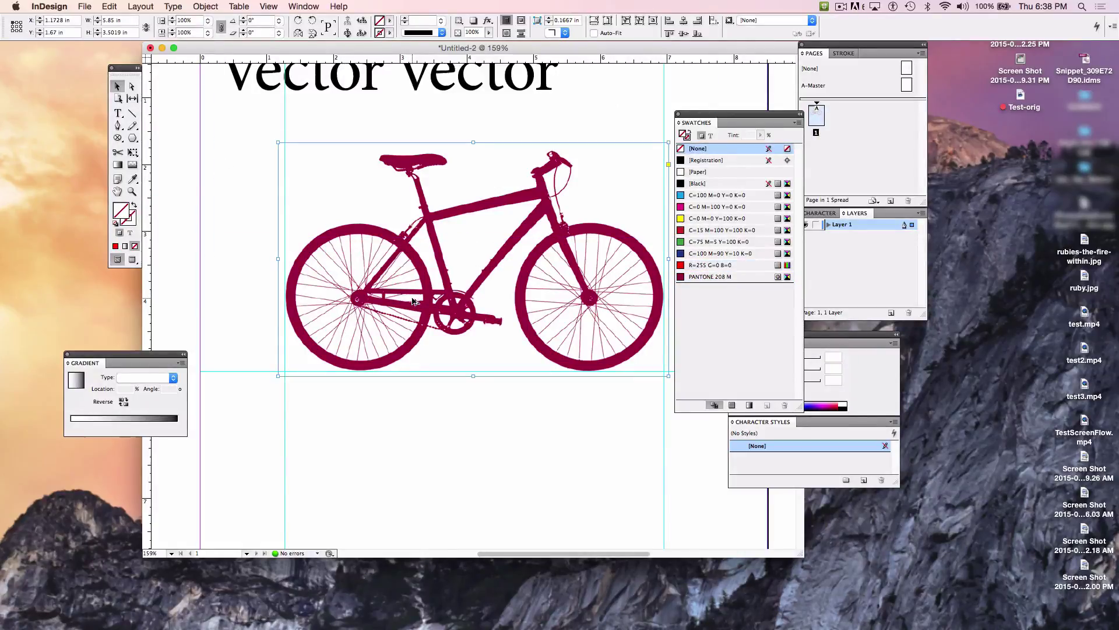
left_click_drag(410, 332, 409, 464)
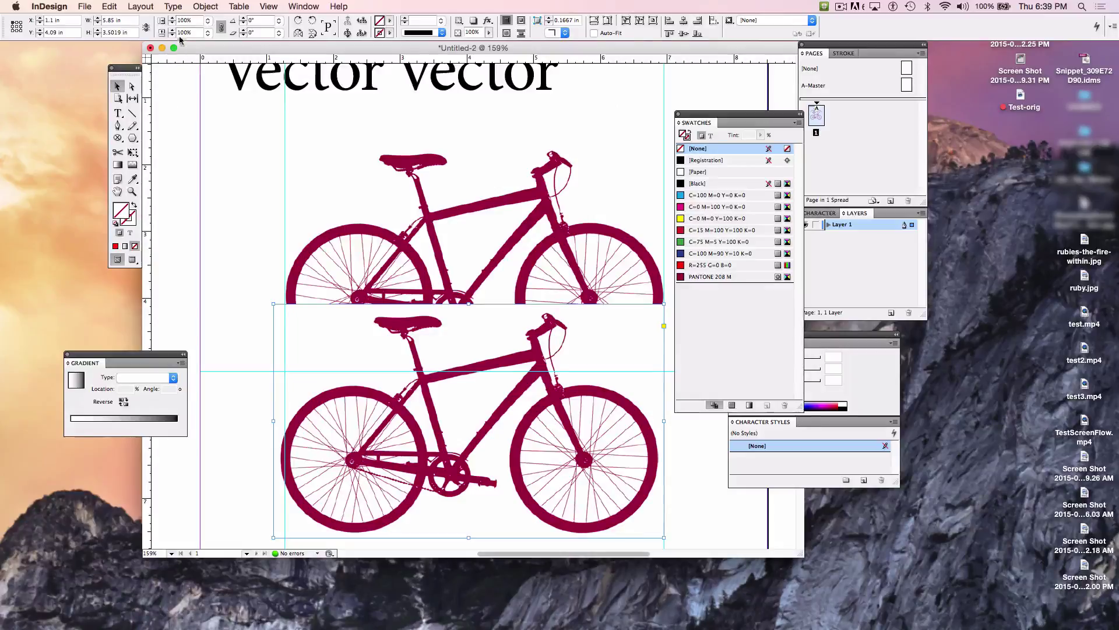
Step: Start a clipping path for the duplicate bicycle using Detect Edges, with preview on
left_click(205, 6)
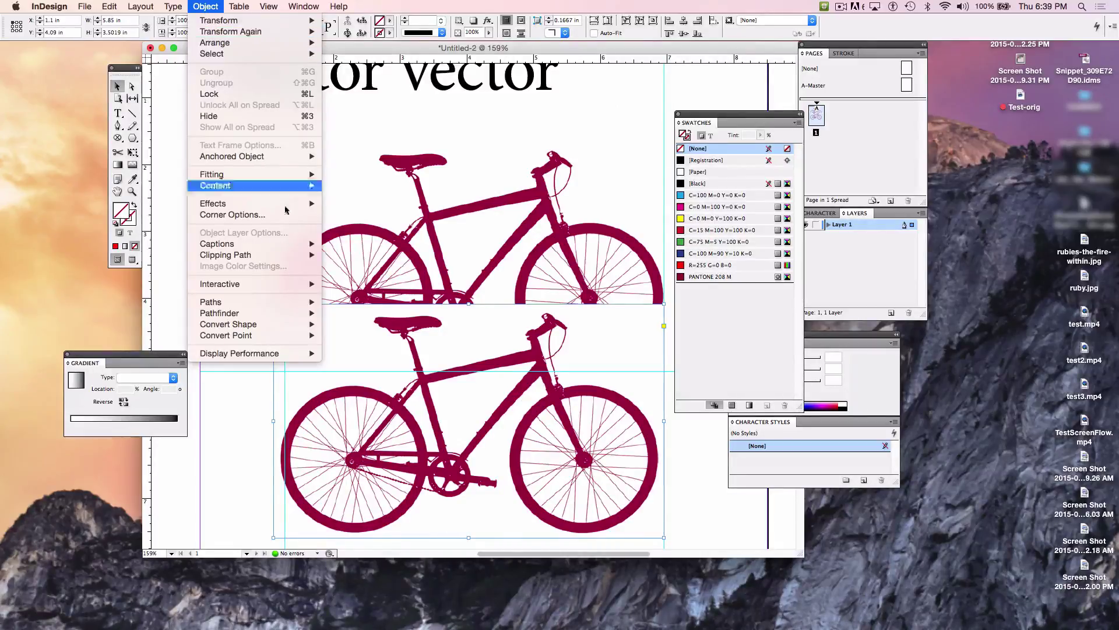
mouse_move(309, 255)
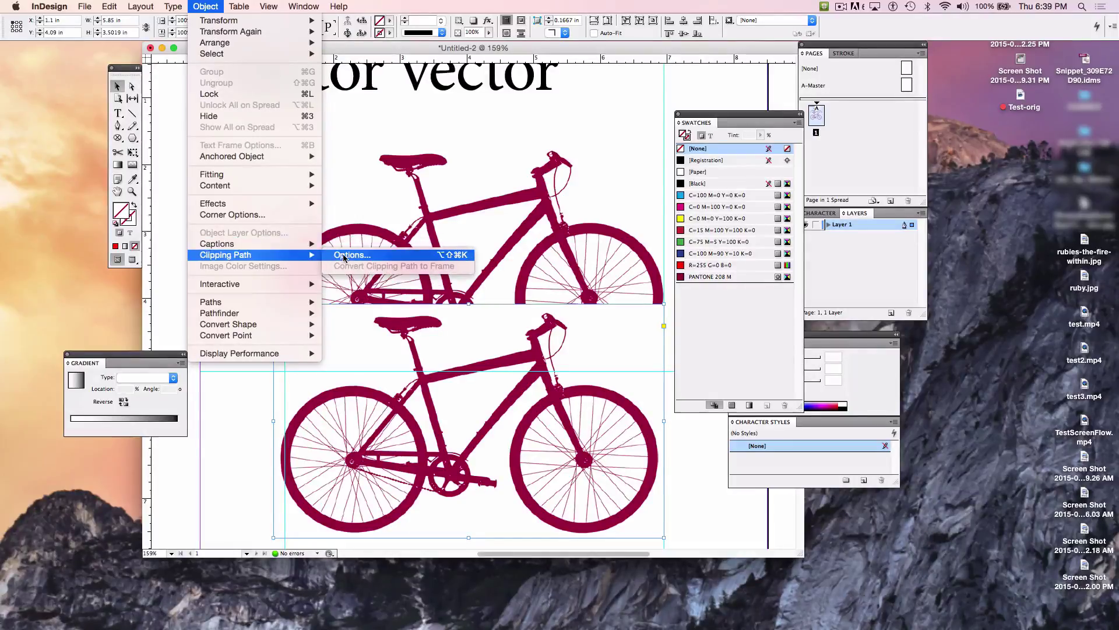
left_click(343, 256)
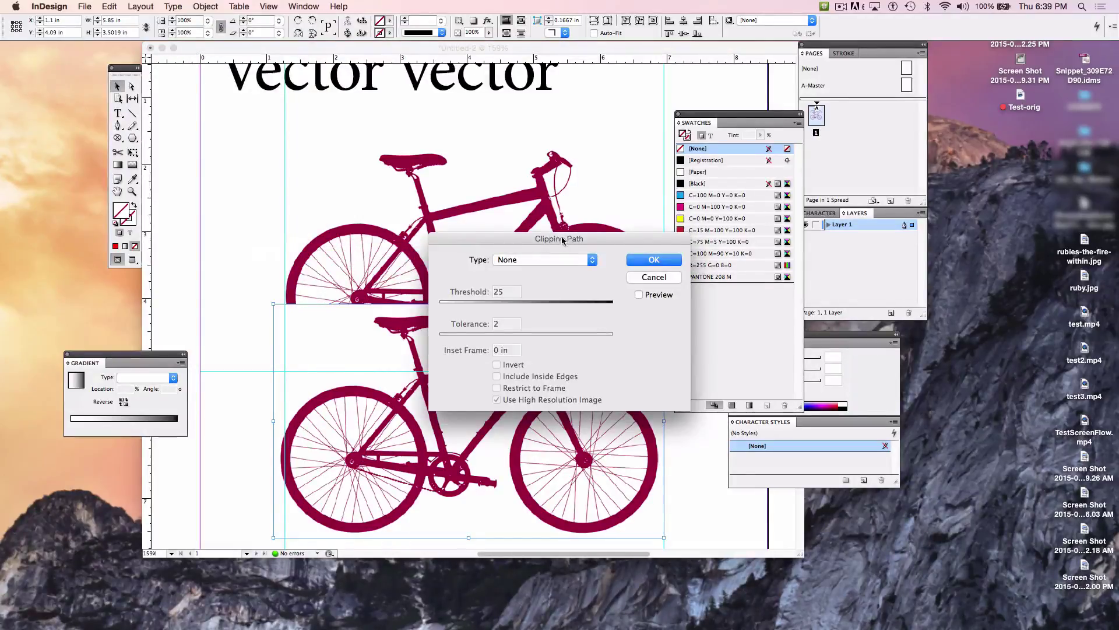
left_click_drag(565, 239, 496, 97)
left_click(521, 118)
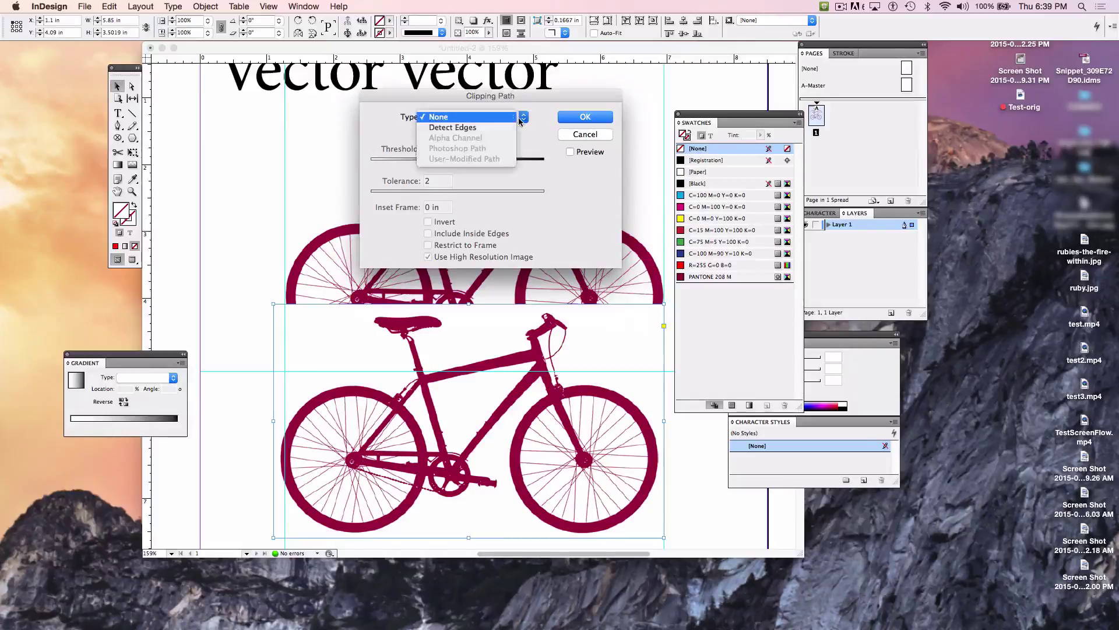
left_click(491, 126)
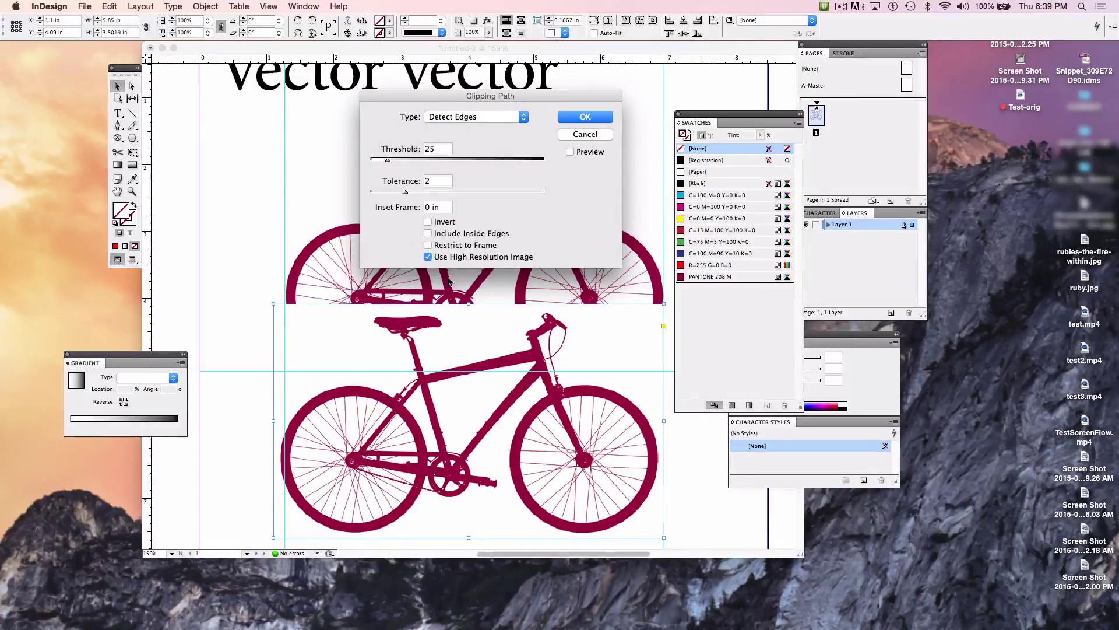
left_click(570, 152)
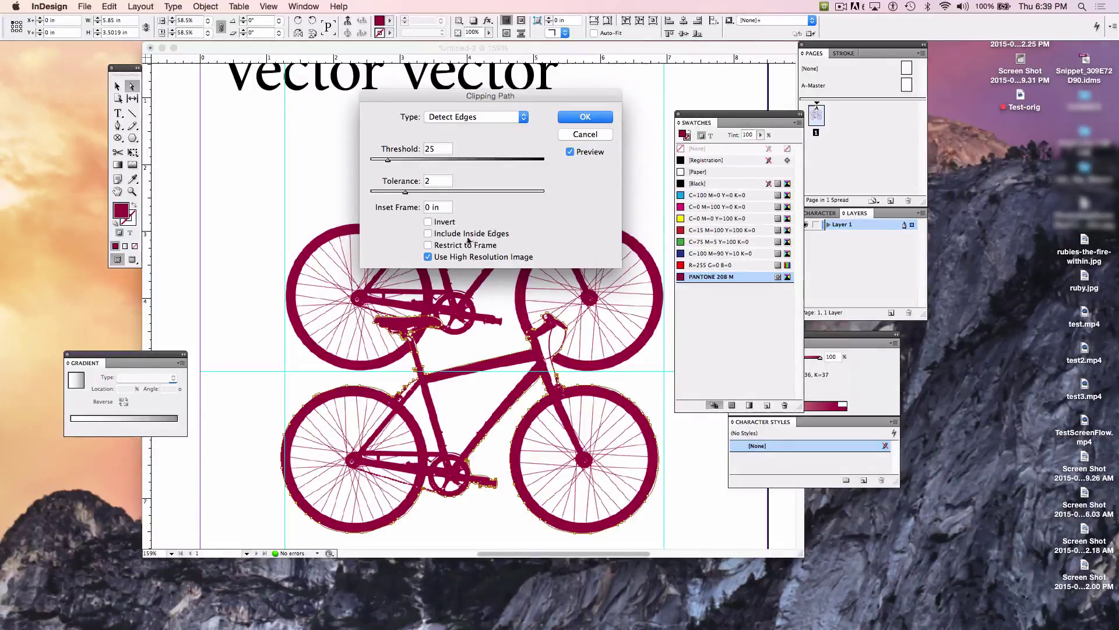
Step: Try restricting the clipping path to the frame, then include inside edges instead and apply the path
left_click(429, 246)
left_click(428, 245)
left_click(429, 234)
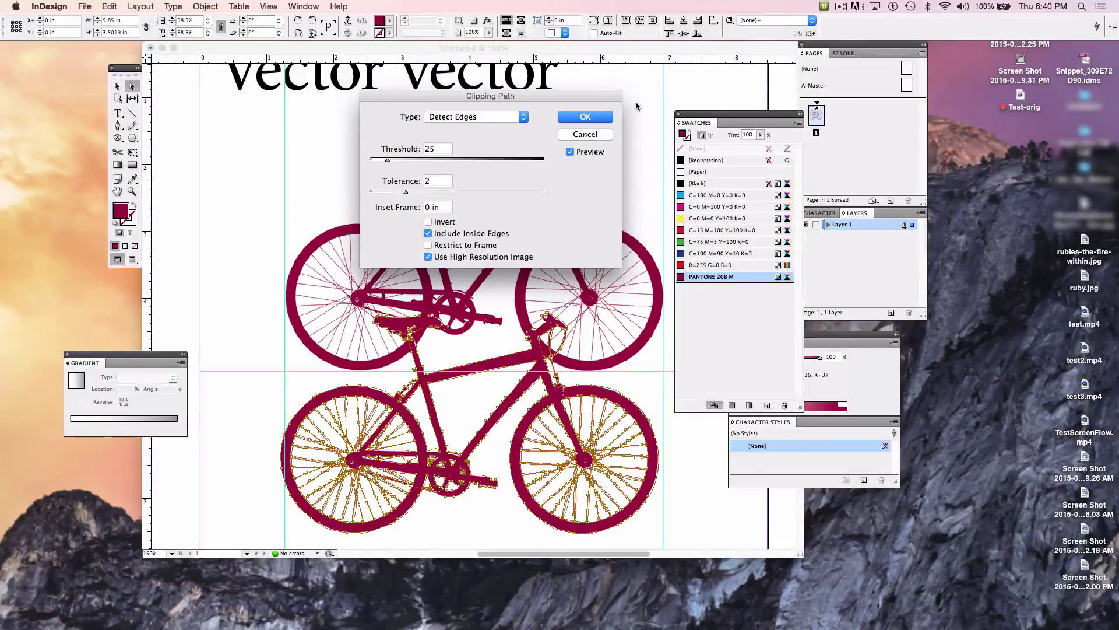
left_click(585, 117)
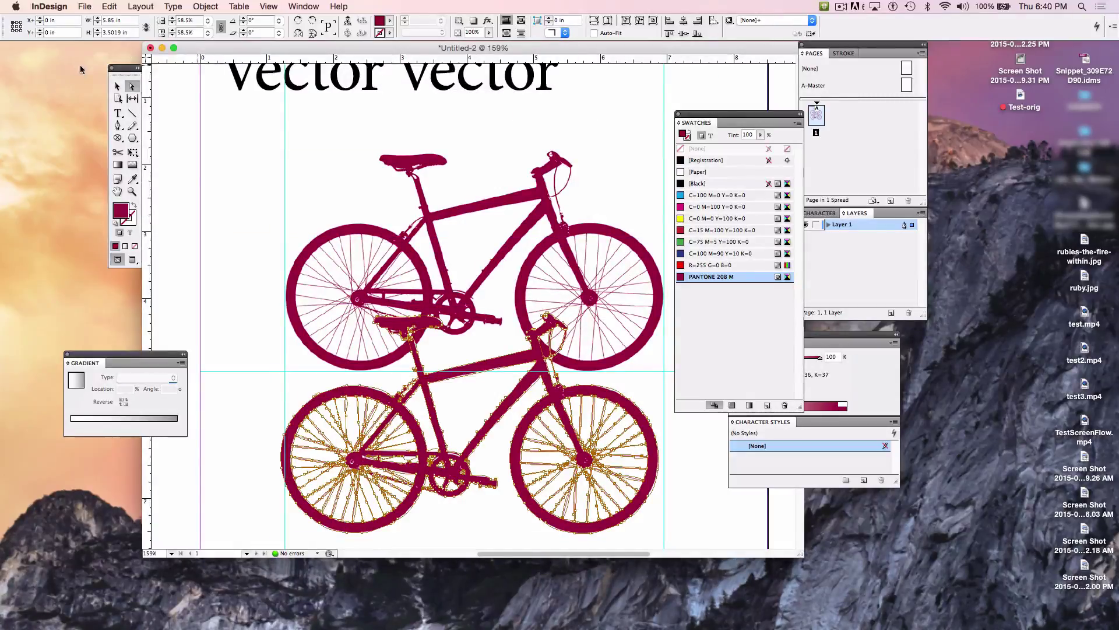
left_click(117, 86)
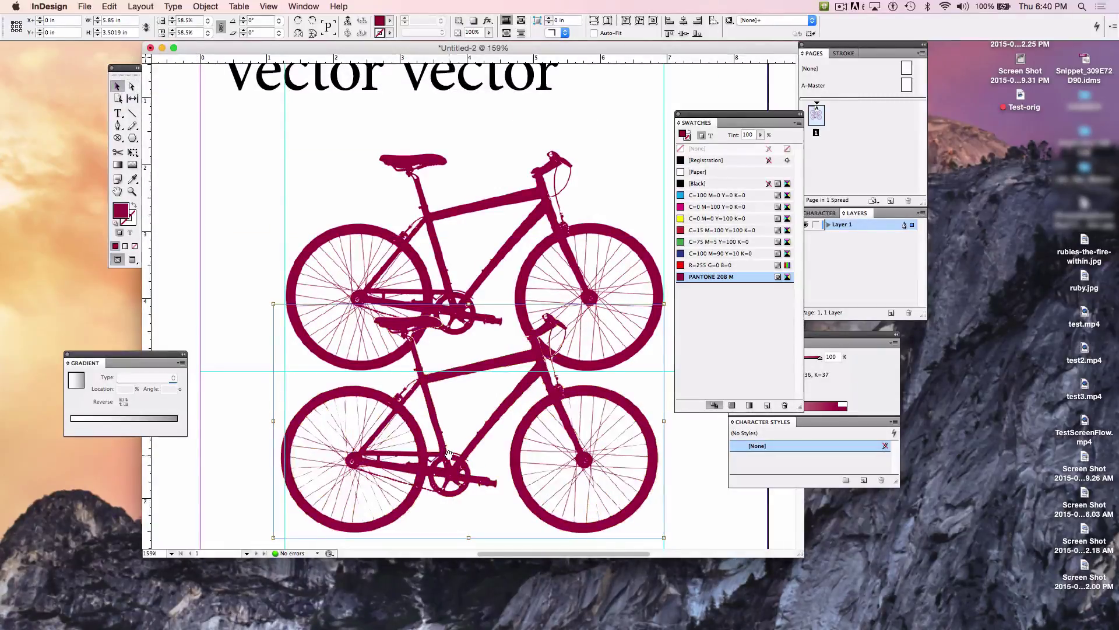
left_click_drag(418, 432, 400, 333)
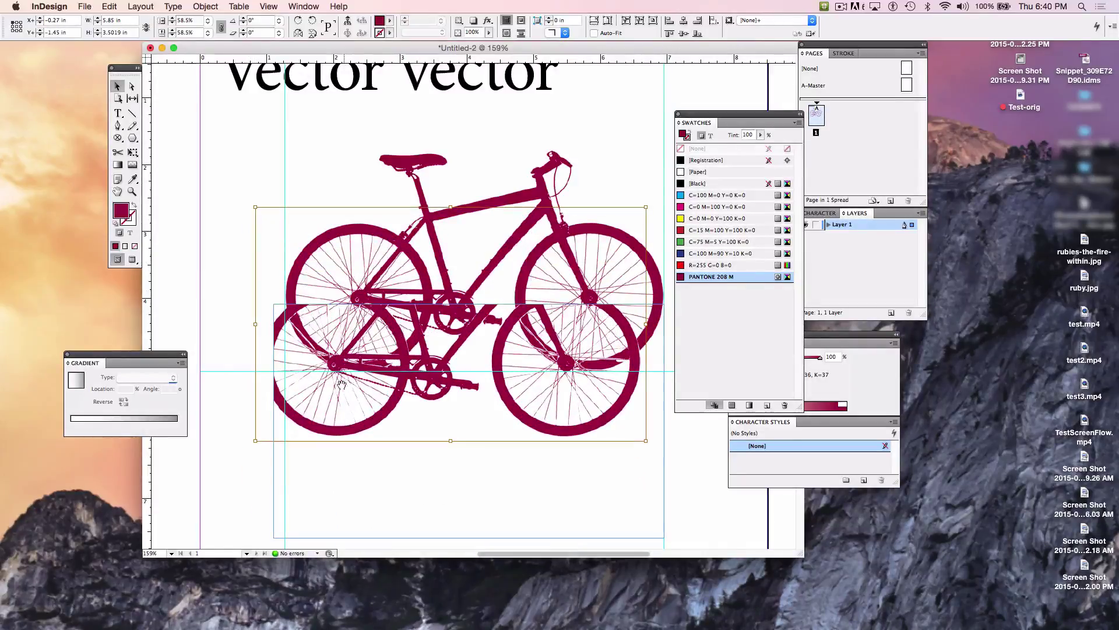
left_click_drag(373, 389, 376, 356)
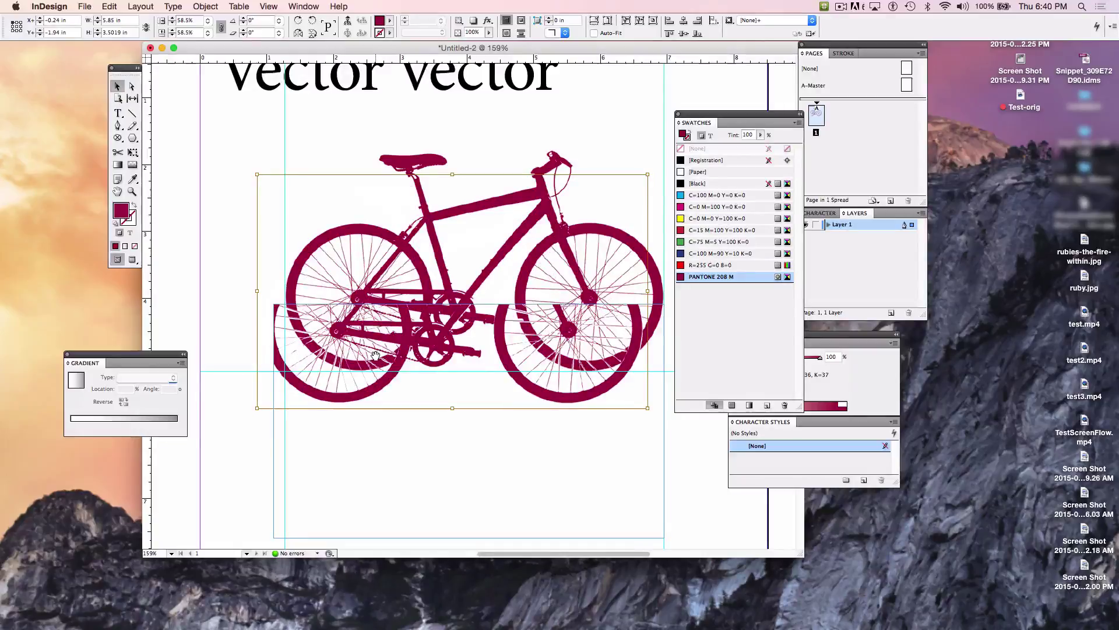
key("super+z")
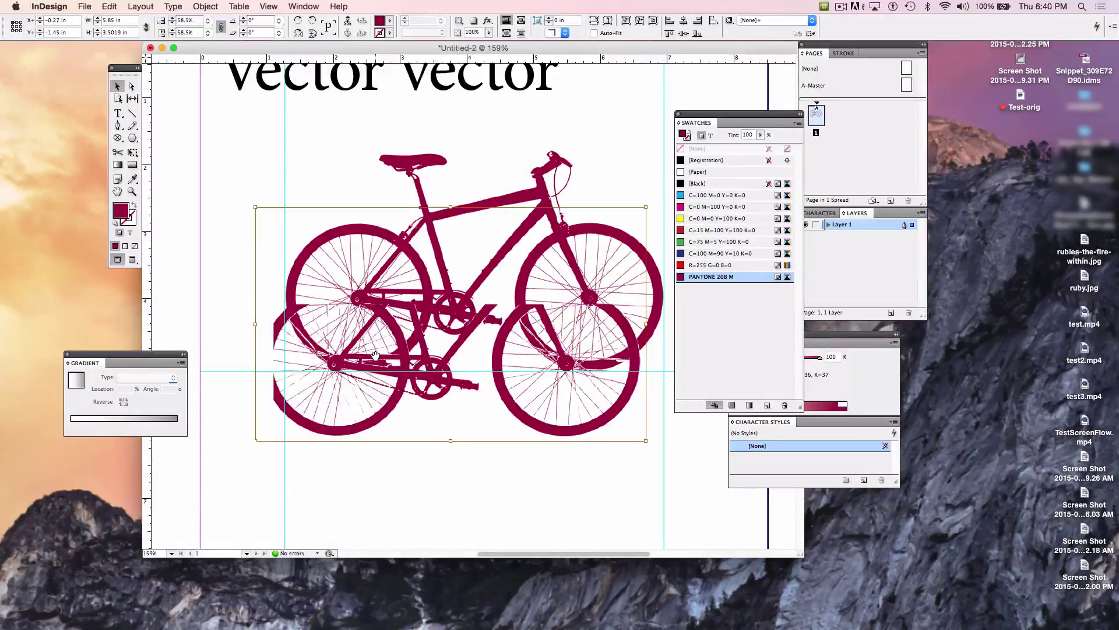
key("super+z")
Step: Move the clipped bicycle together with its frame up so it overlaps the heading and the original bicycle
left_click(207, 429)
left_click_drag(185, 442, 370, 232)
scroll(384, 269, "up", 5)
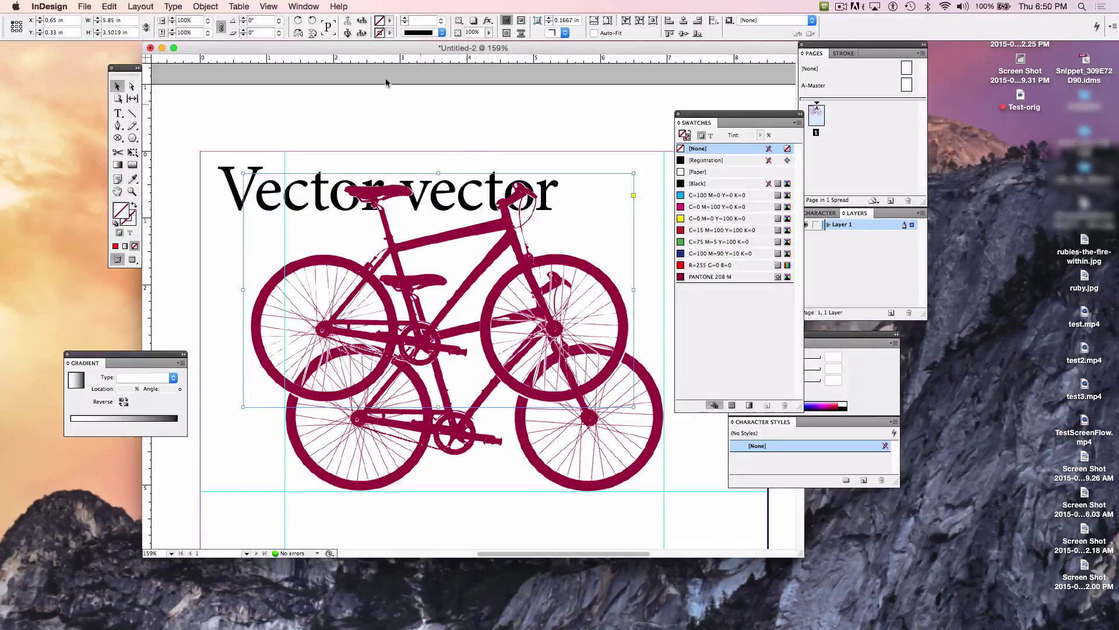
Step: Apply a Transparency effect to the clipped bicycle's frame with the opacity set to 52%
left_click(208, 8)
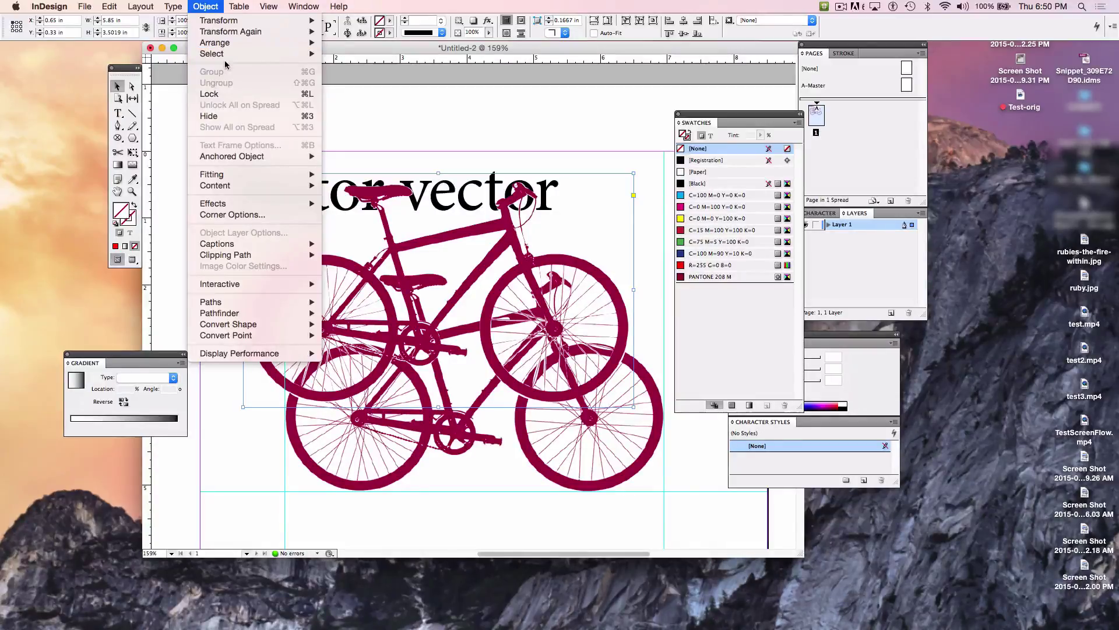
mouse_move(264, 160)
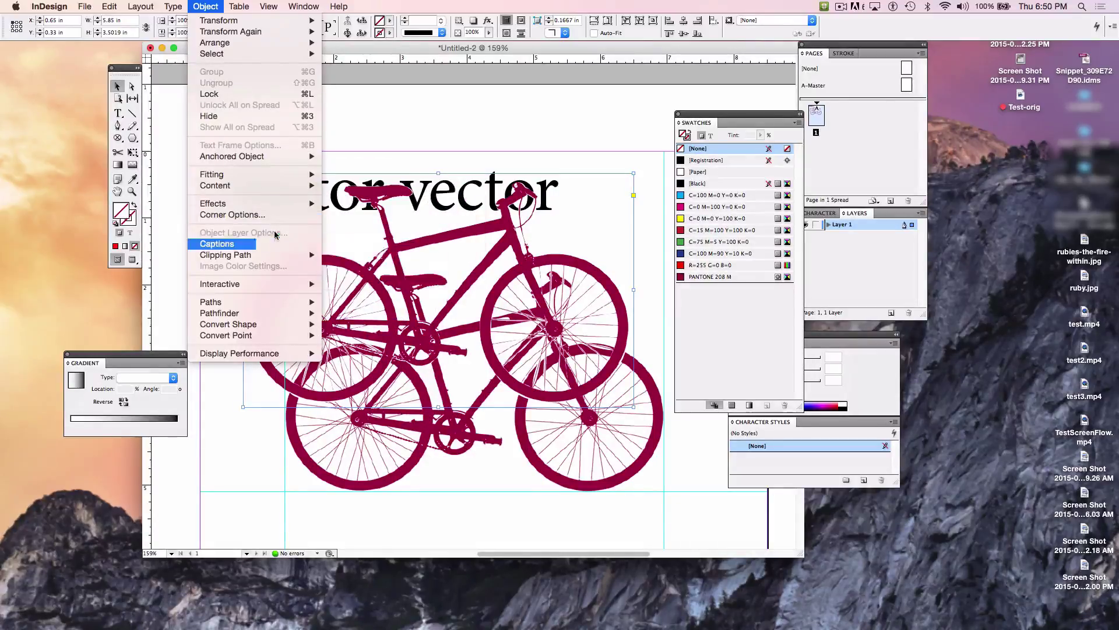
mouse_move(277, 205)
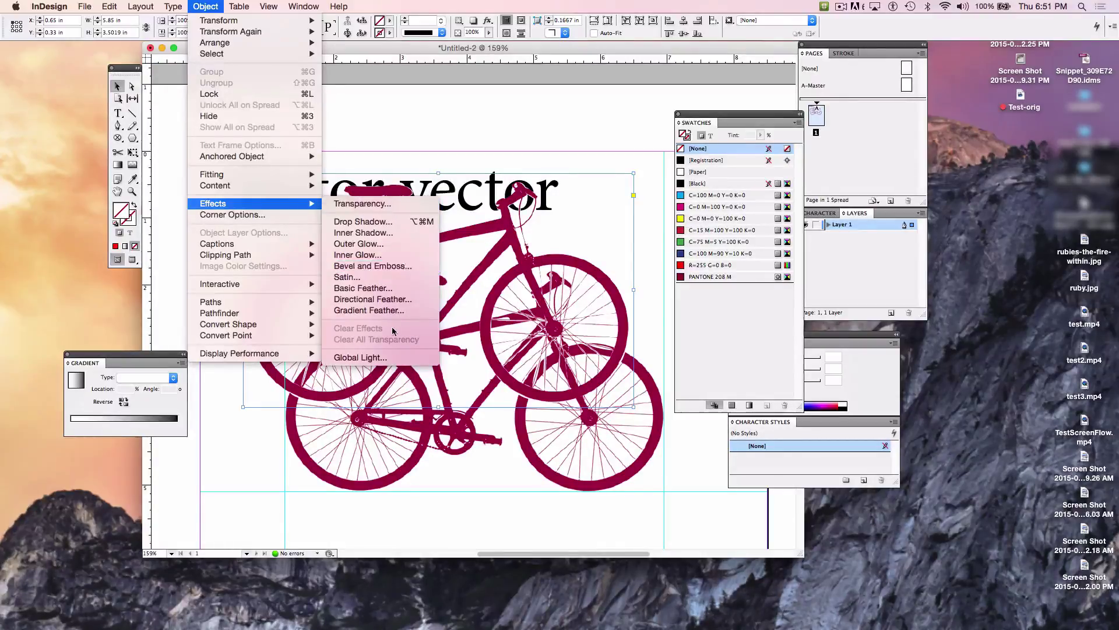
left_click(370, 204)
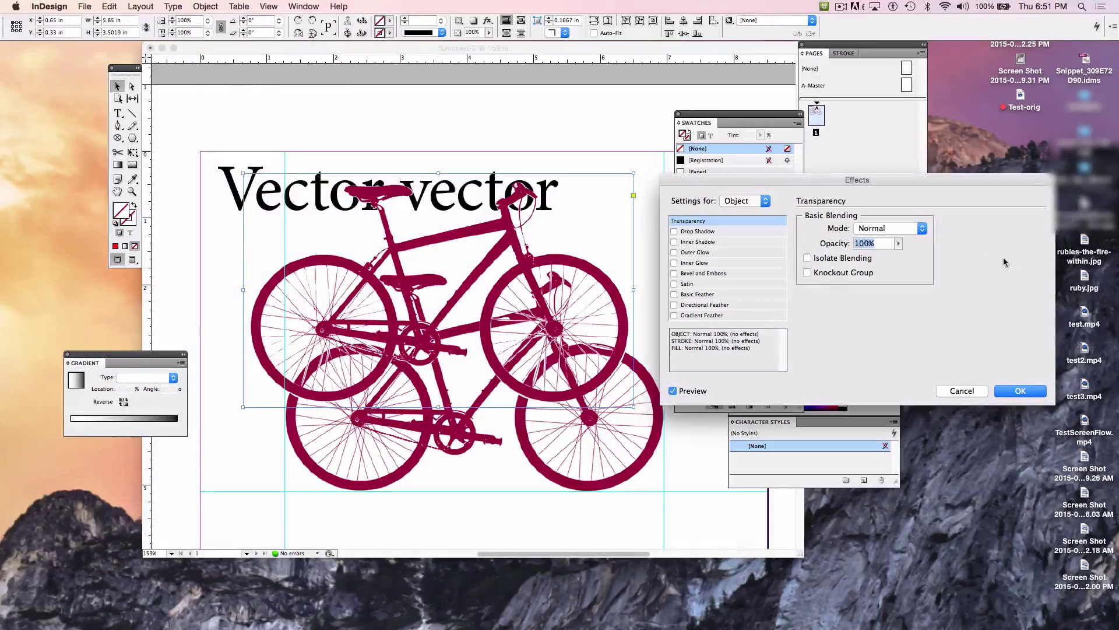
left_click(898, 243)
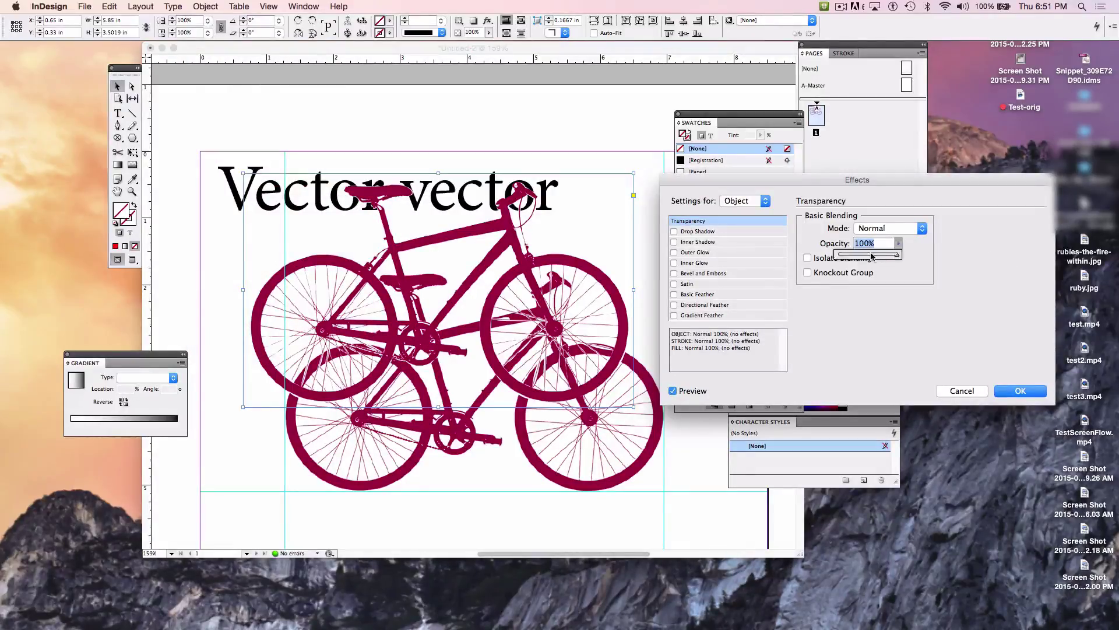
left_click_drag(896, 259, 869, 257)
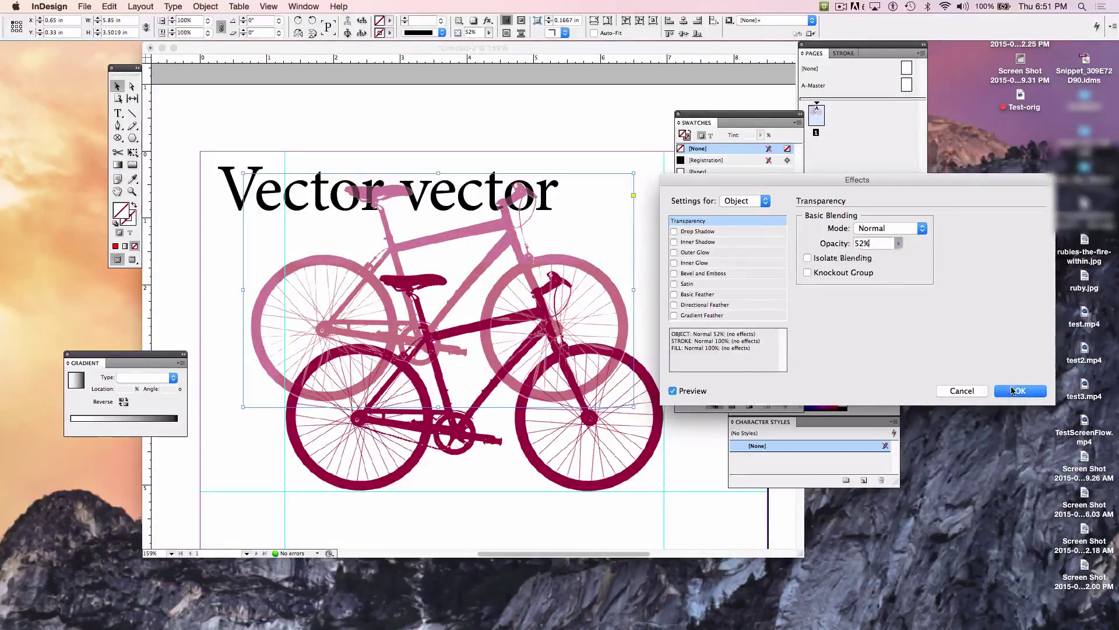
left_click(1017, 391)
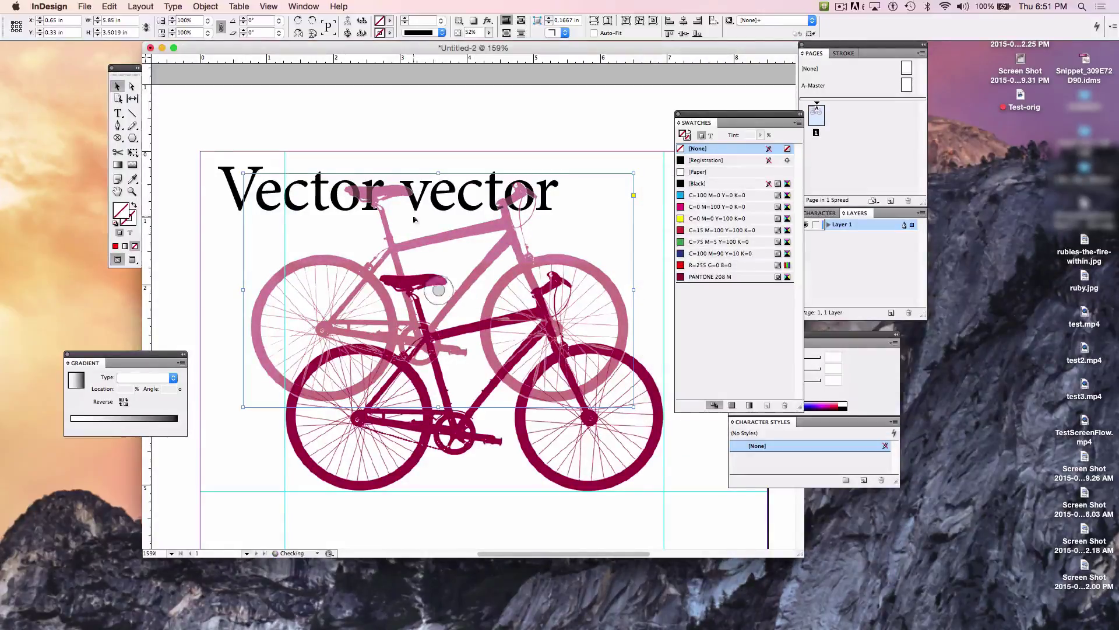
Step: Try 35% opacity on the "Vector vector" text frame and discard the effect
left_click(229, 177)
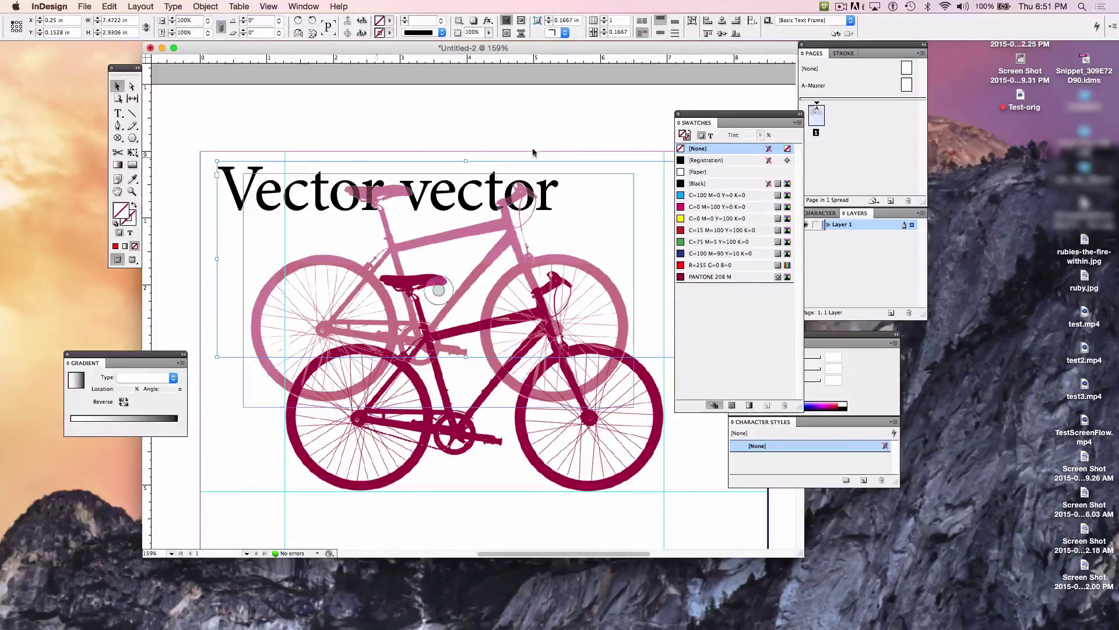
left_click(205, 7)
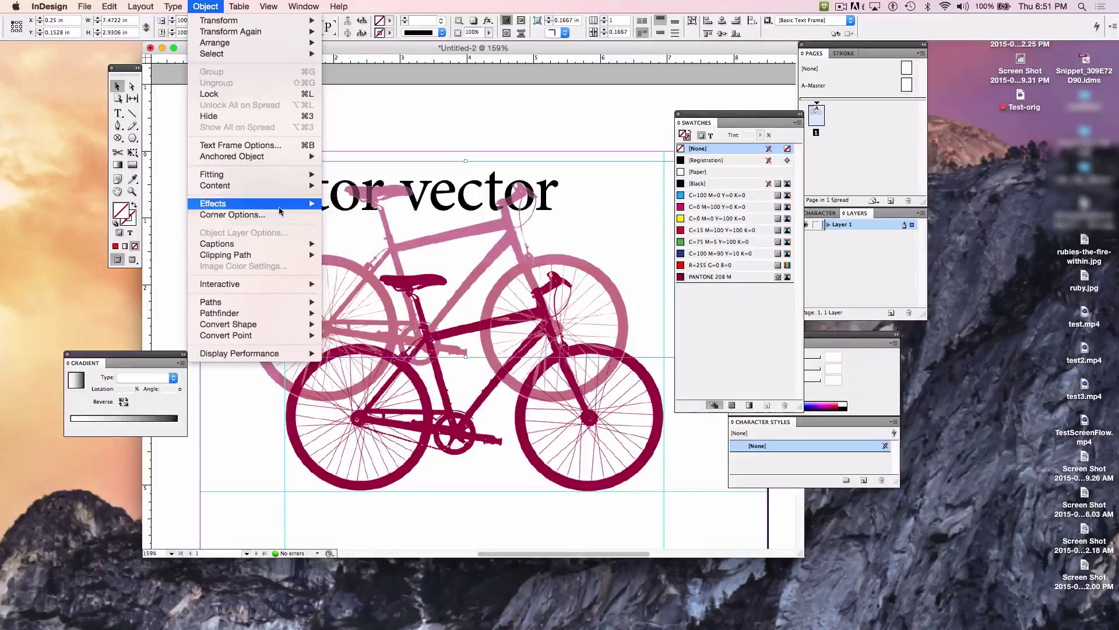
left_click(390, 204)
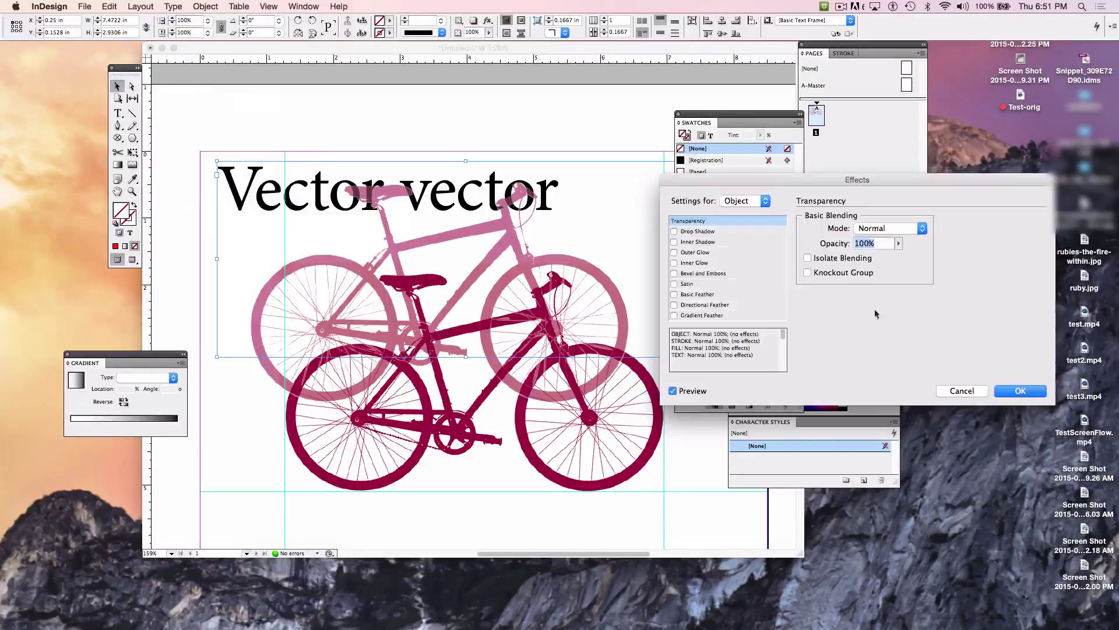
left_click(897, 243)
left_click_drag(894, 255, 857, 255)
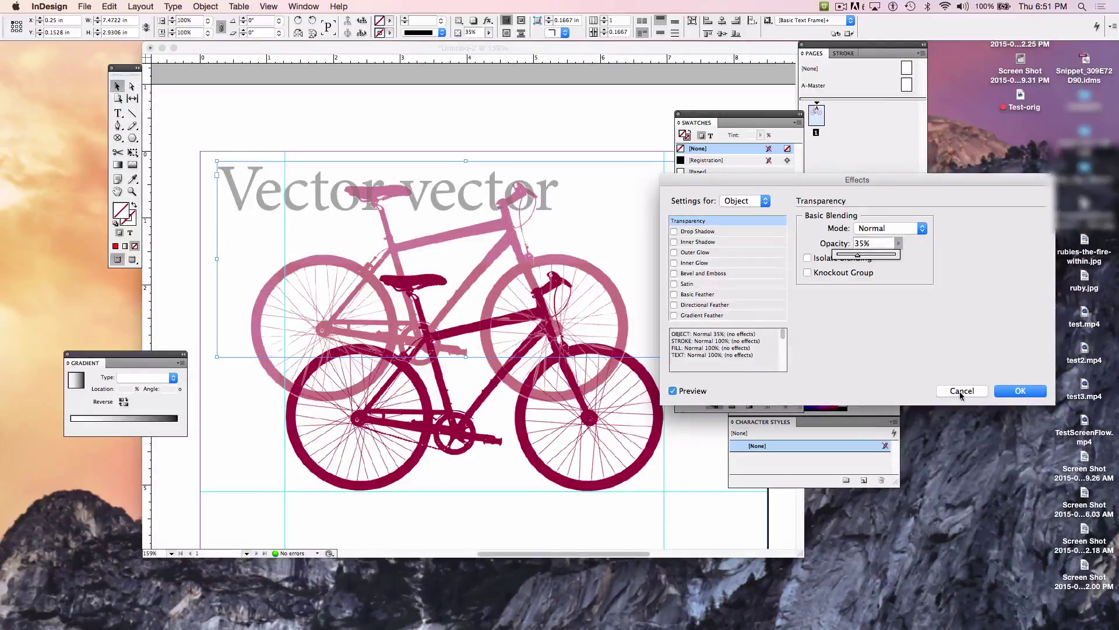
left_click(962, 391)
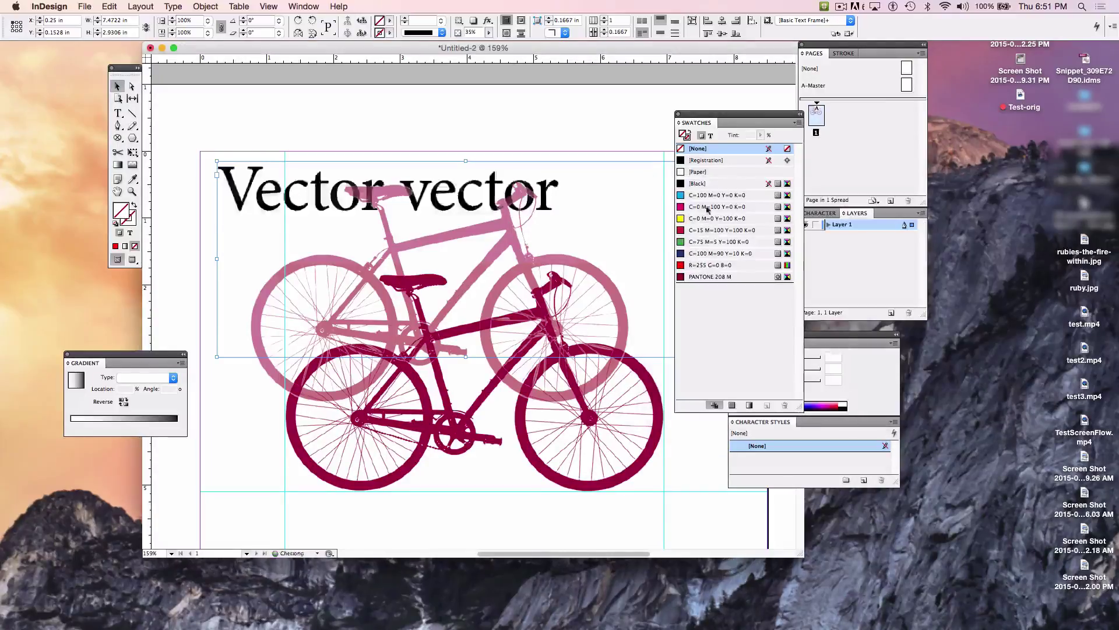
Step: Set the "Vector vector" text frame's opacity to 100% and select the semi-transparent bicycle's frame
left_click(489, 33)
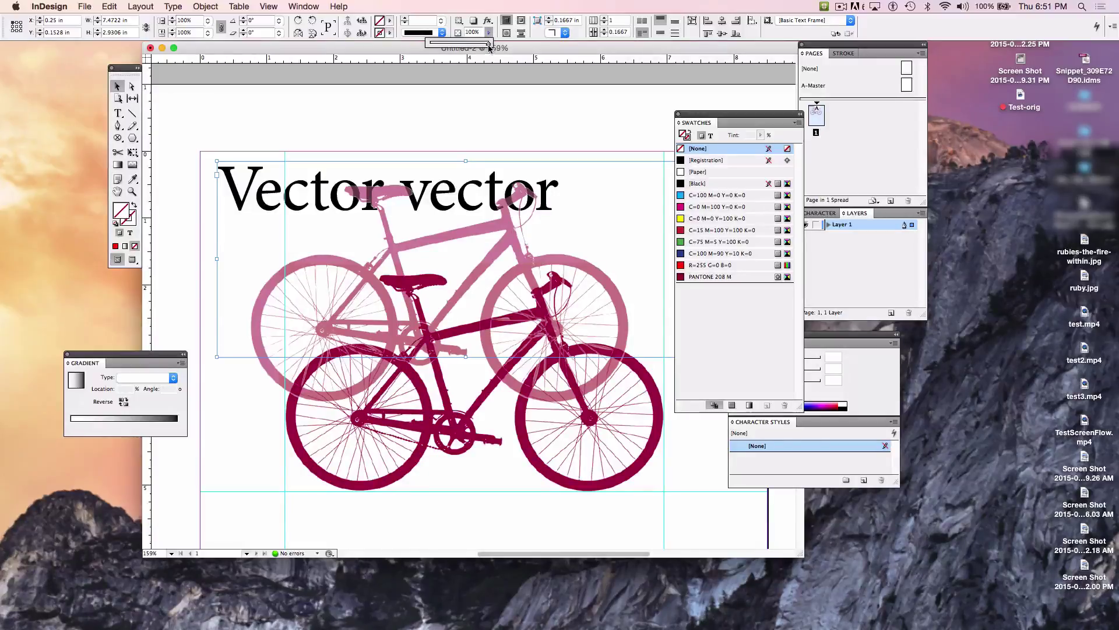
mouse_move(489, 46)
left_mouse_down()
mouse_move(463, 45)
mouse_move(498, 49)
left_mouse_up()
left_click(381, 135)
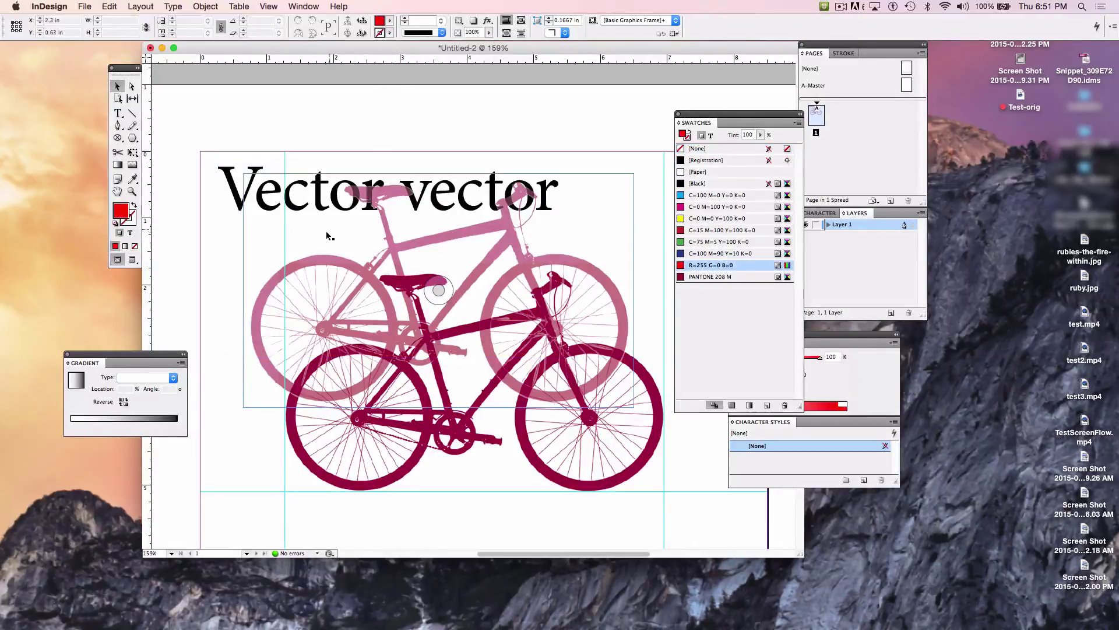
left_click(359, 214)
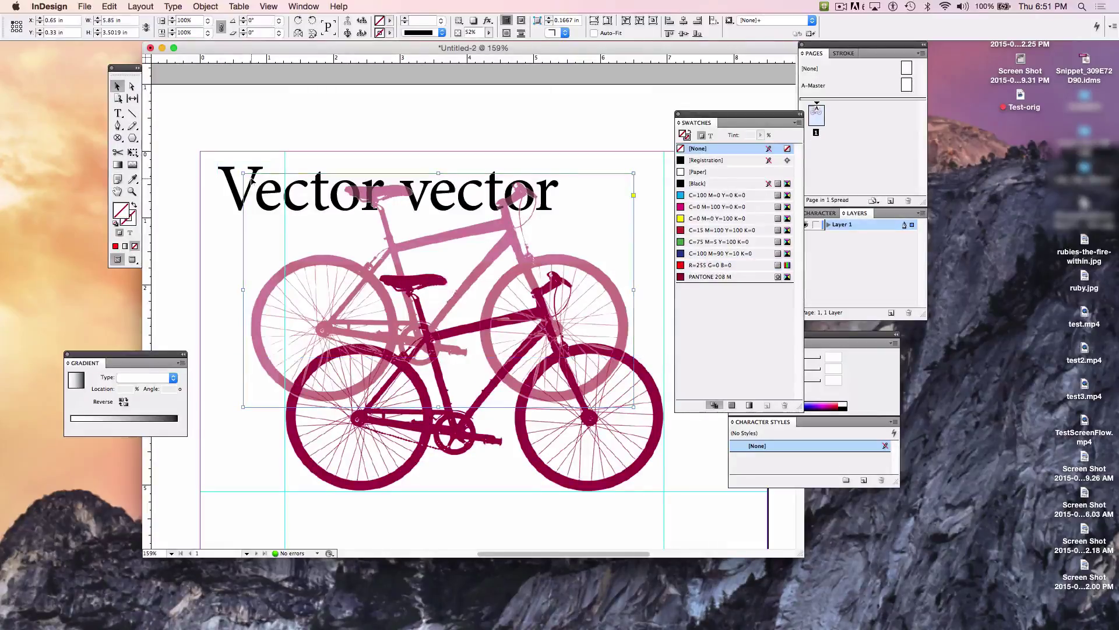
Step: Select all the "Vector vector" heading text and reduce its font size stepwise to 68 pt
double_click(233, 178)
key("super+a")
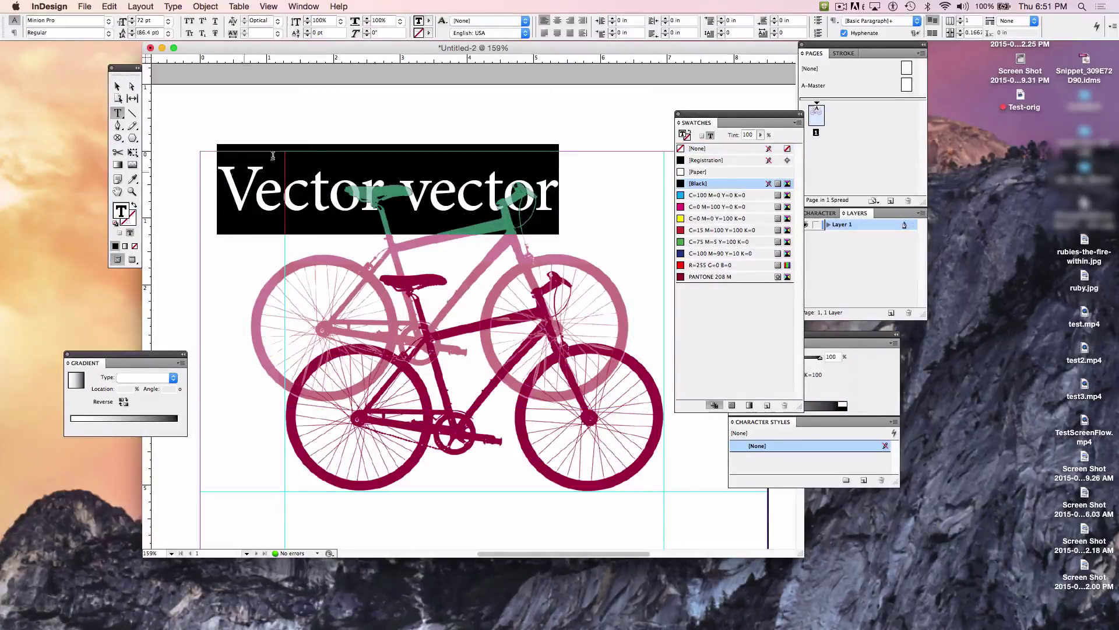
triple_click(235, 198)
left_click(133, 23)
left_click(132, 23)
left_click(133, 23)
left_click(133, 24)
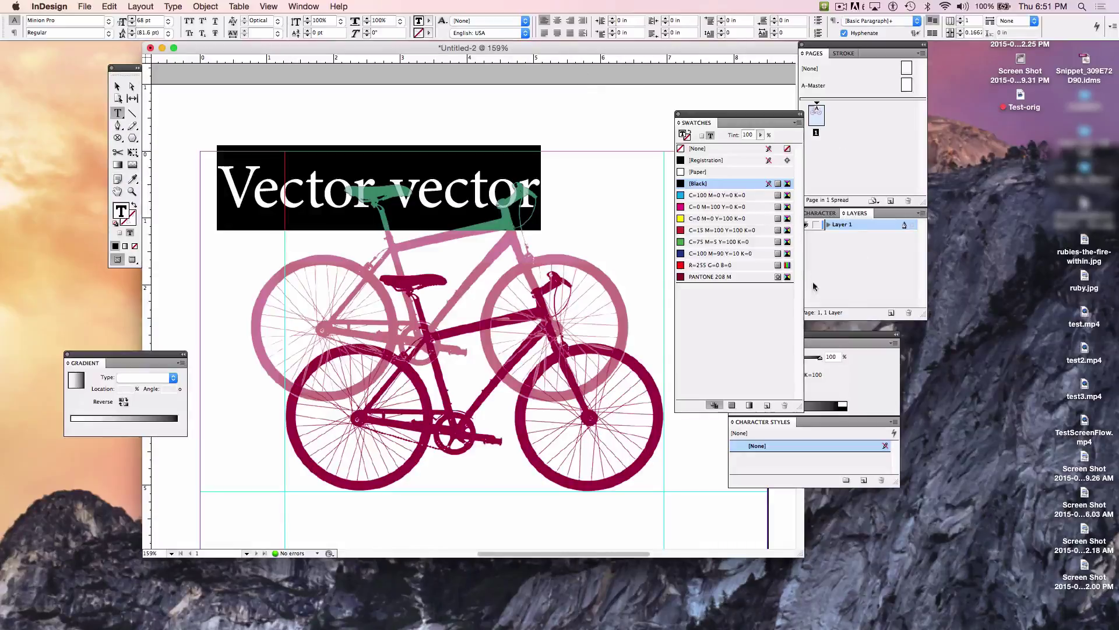
Step: Bring up the Character settings, reduce the heading's font size to 65 pt and raise it to 70 pt
left_click(821, 212)
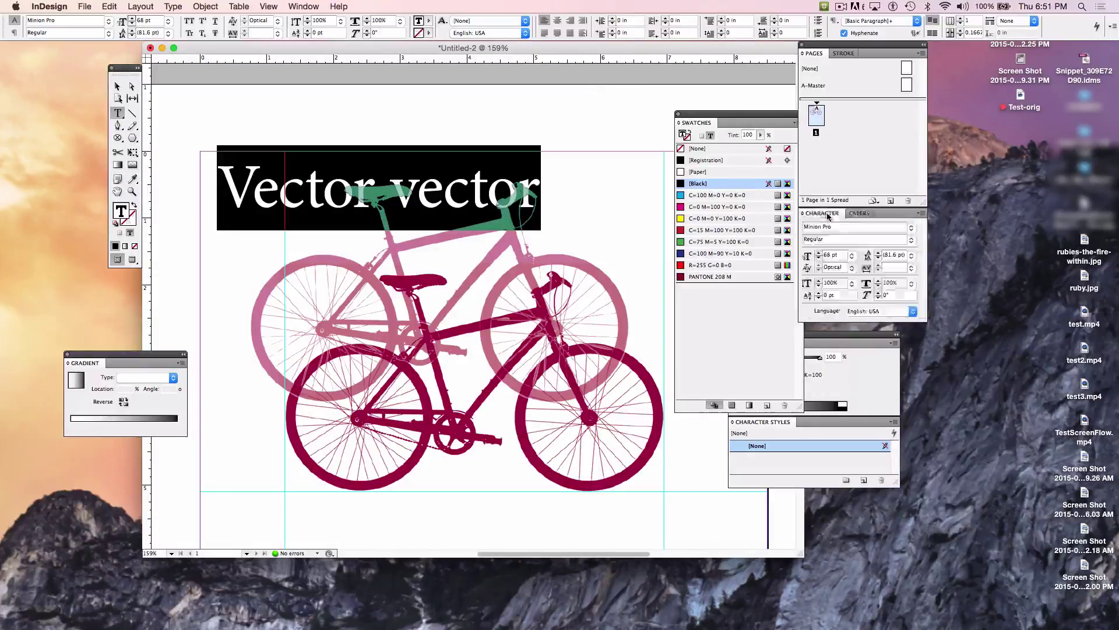
left_click(818, 258)
left_click(819, 259)
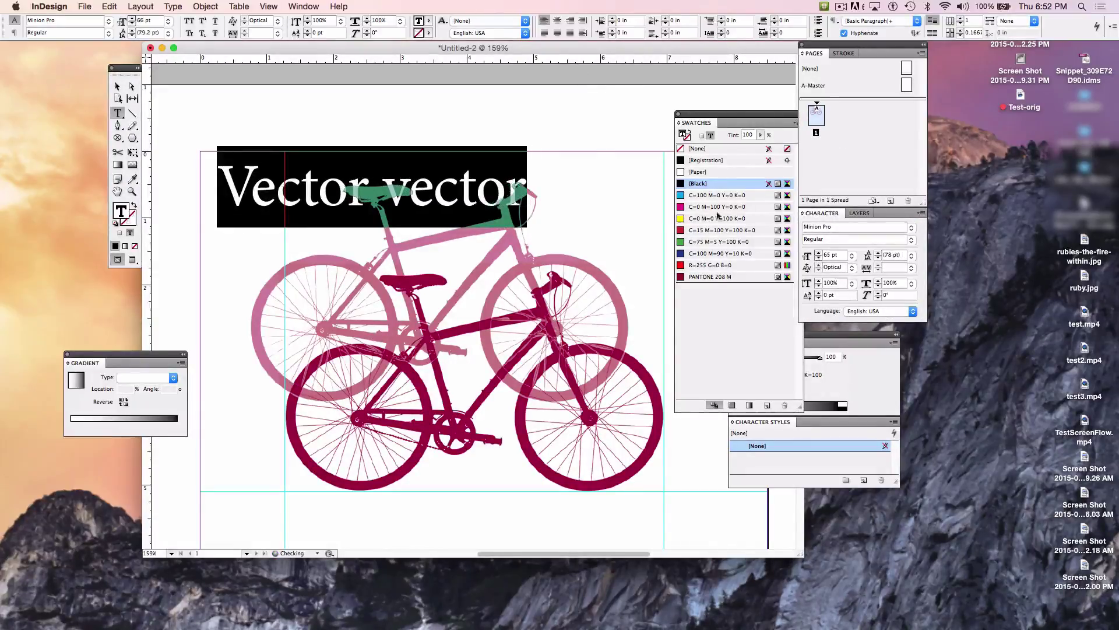
left_click(131, 18)
left_click(131, 18)
left_click(131, 18)
left_click(131, 18)
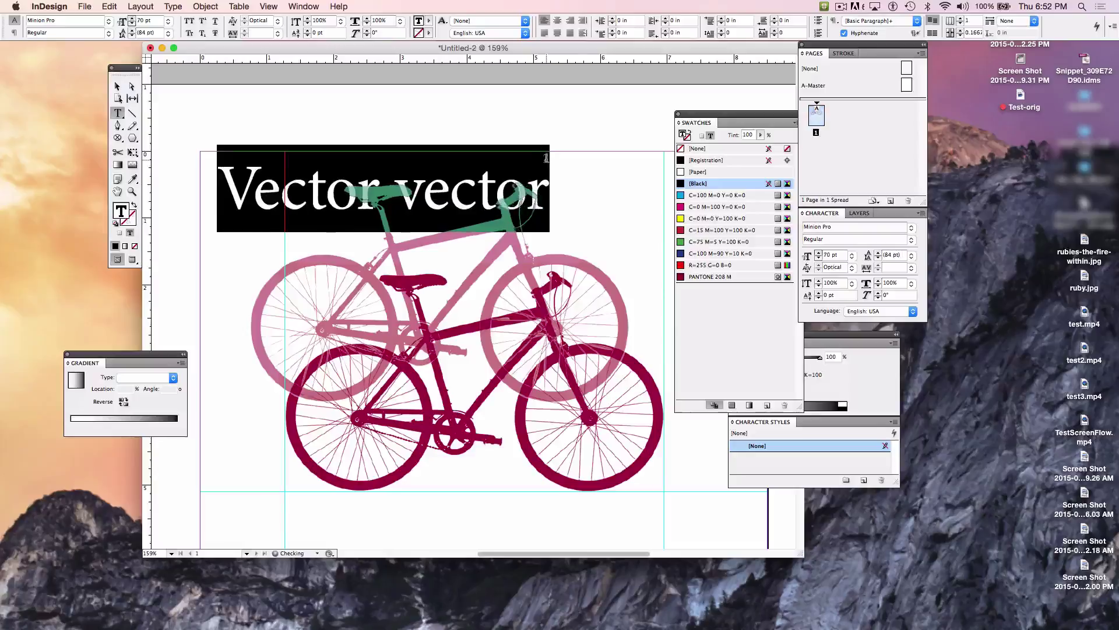
Step: Set the heading's font size to exactly 112.45 pt
double_click(828, 255)
type("112.45 p")
key("Return")
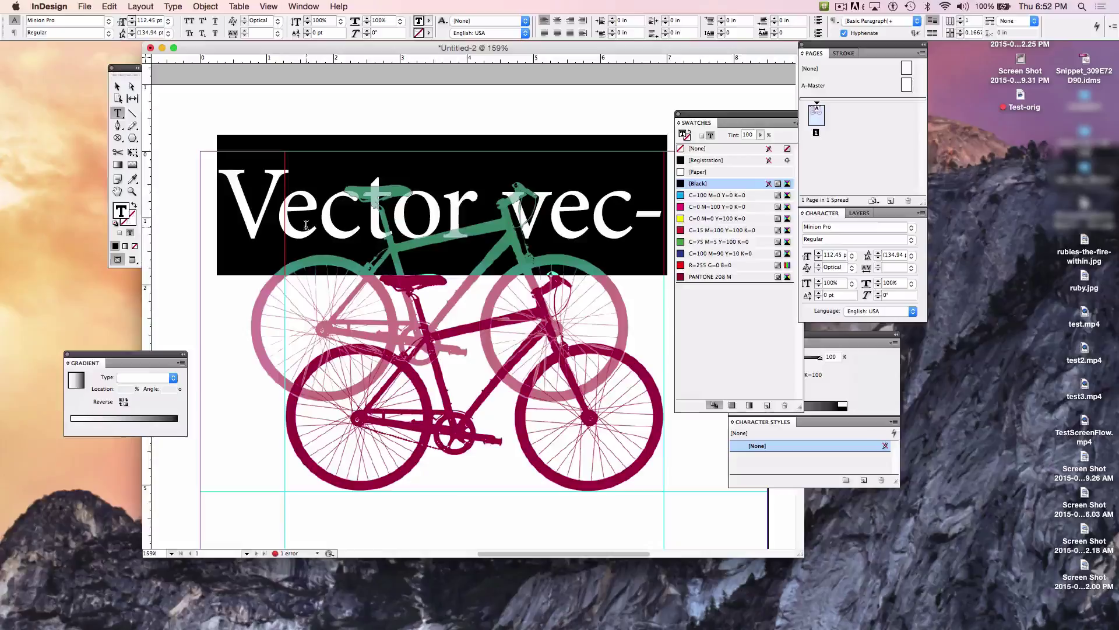
Step: Enlarge the heading's text frame to about 9.36 in wide and 6.43 in high so the text fits
key("super+minus")
key("super+minus")
key("super+minus")
key("super+minus")
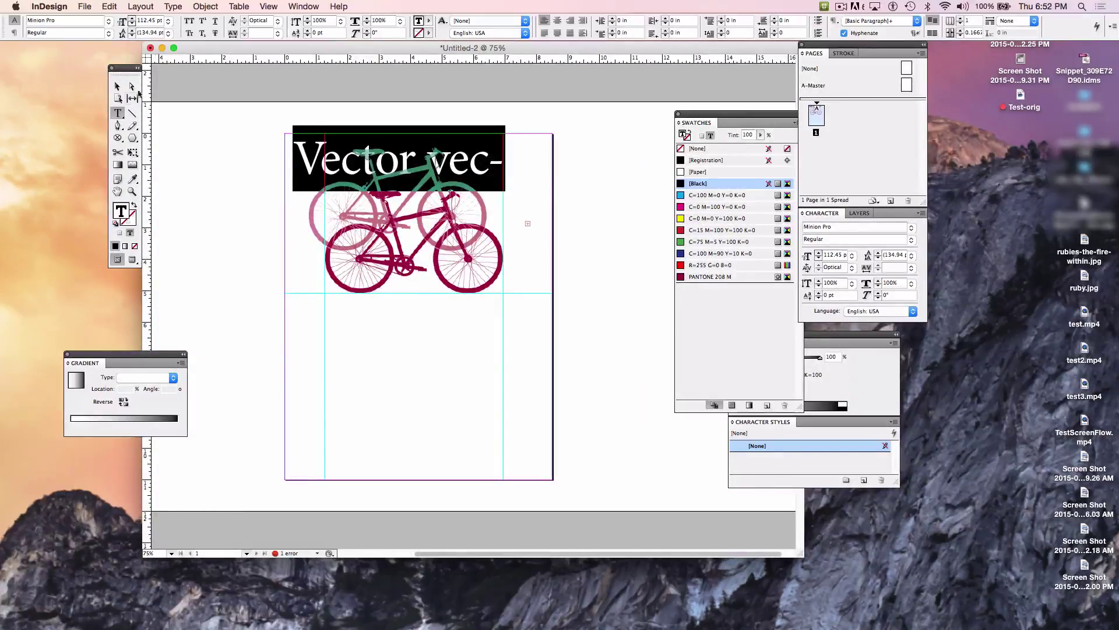
left_click(119, 87)
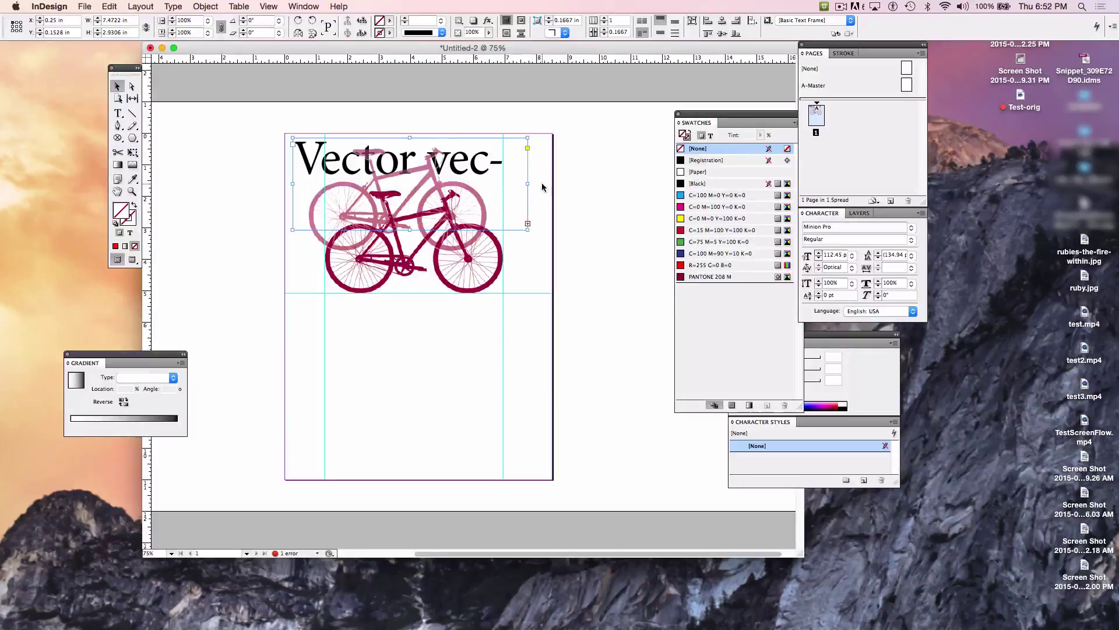
left_click_drag(527, 183, 587, 184)
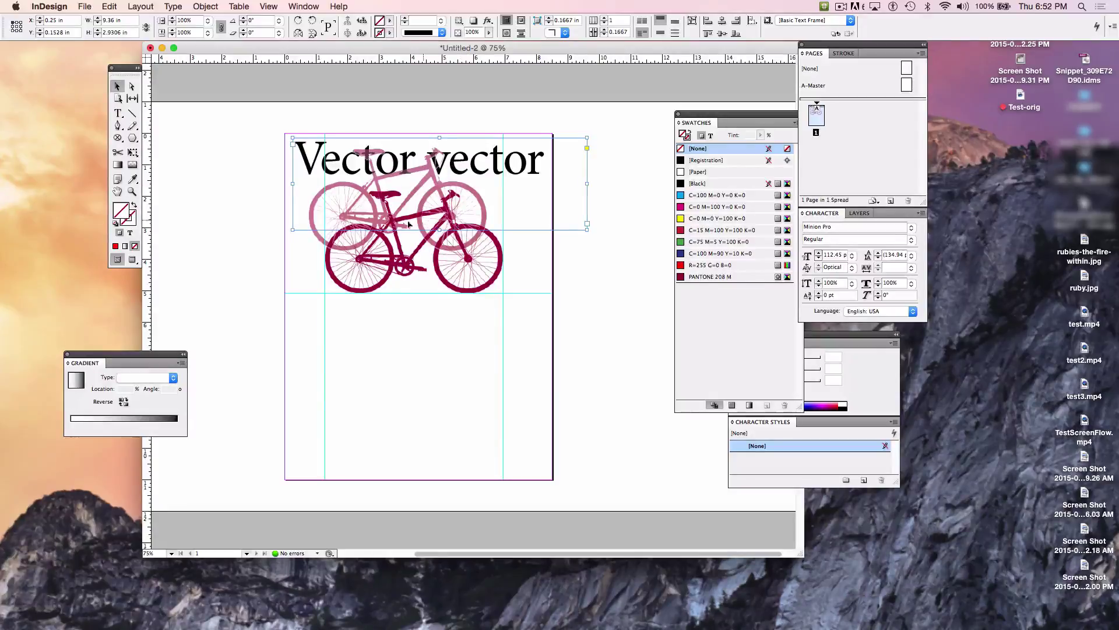
left_click_drag(439, 230, 439, 340)
Step: Append "and more vector forever." to the end of the heading text
triple_click(536, 160)
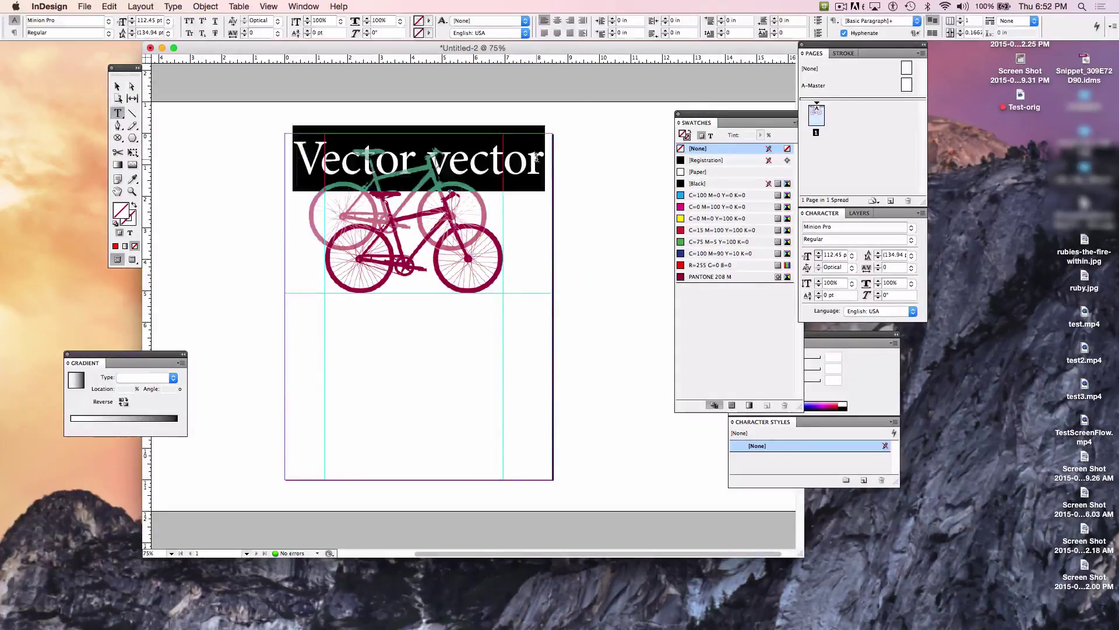
left_click(541, 172)
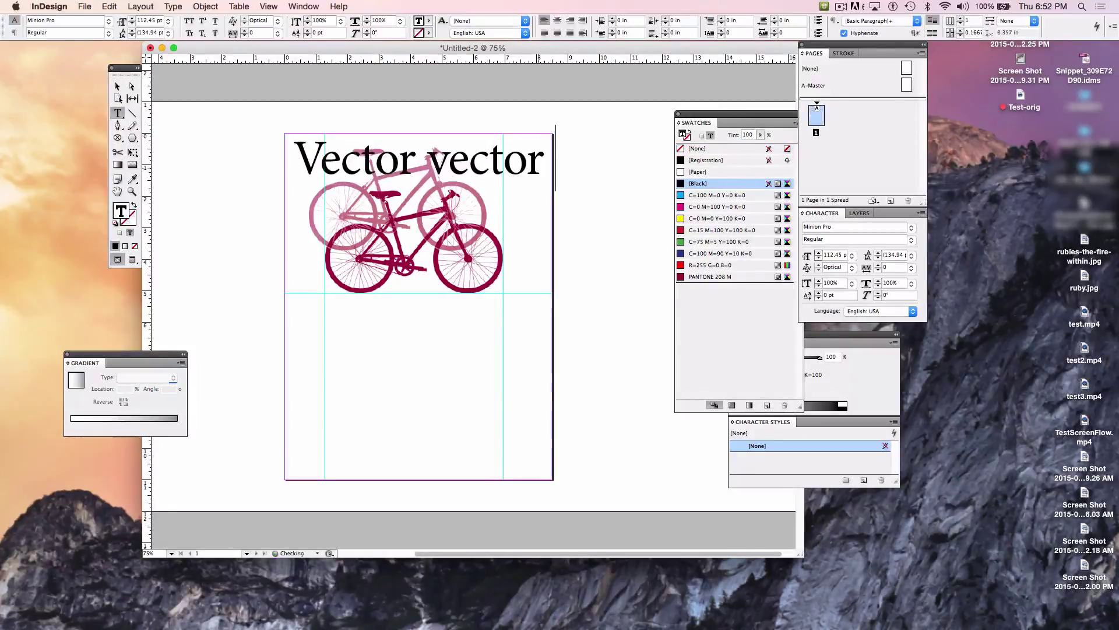
key("Return")
type("and mo")
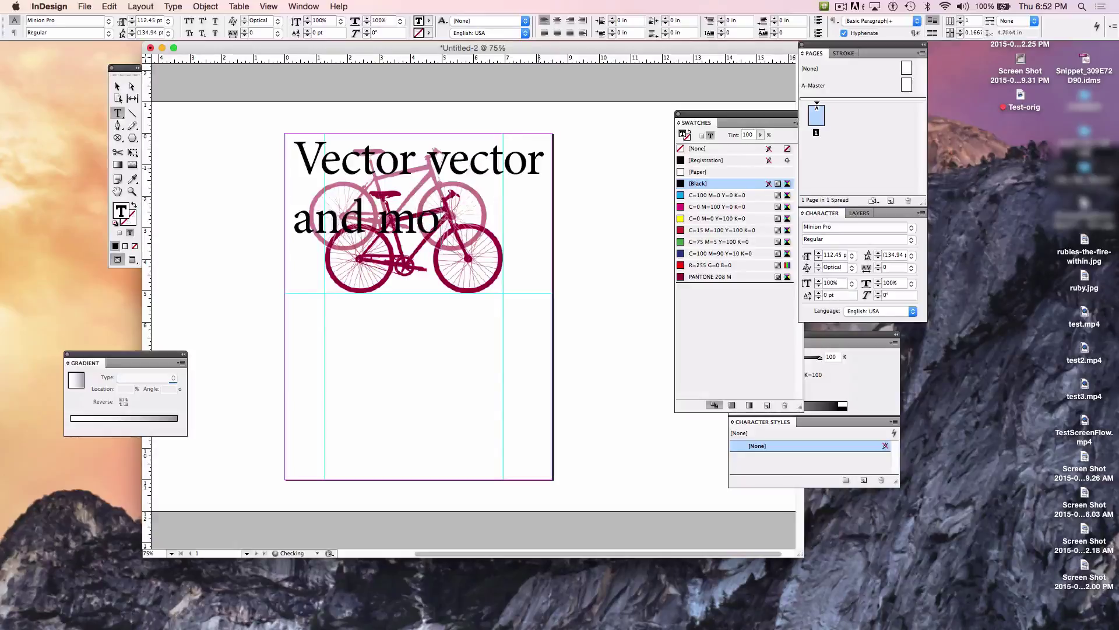
type("re vector")
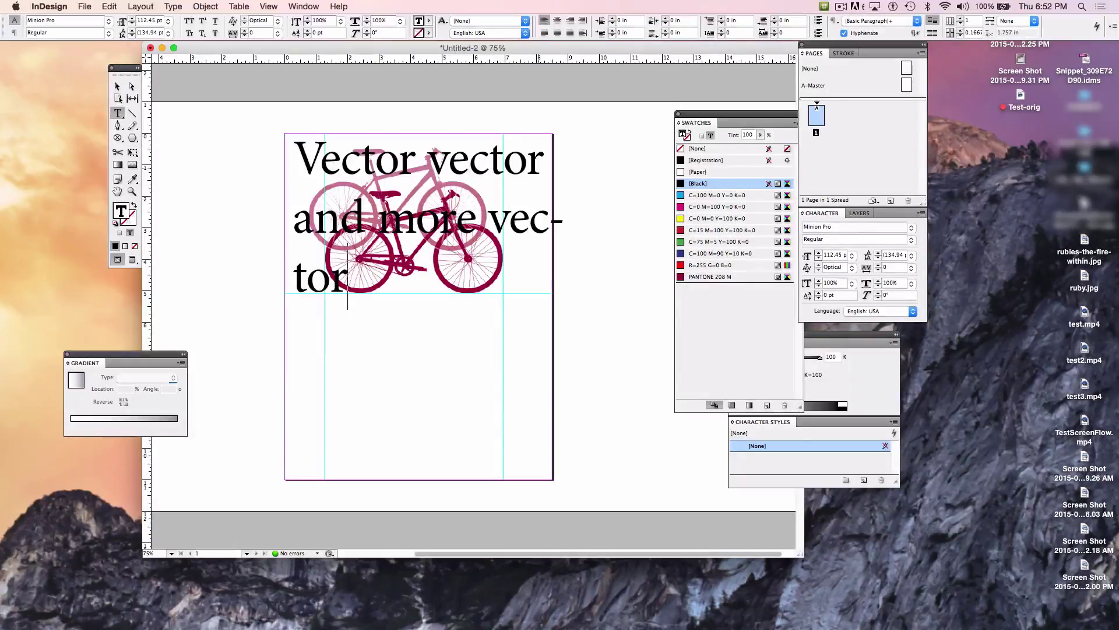
type(" forw")
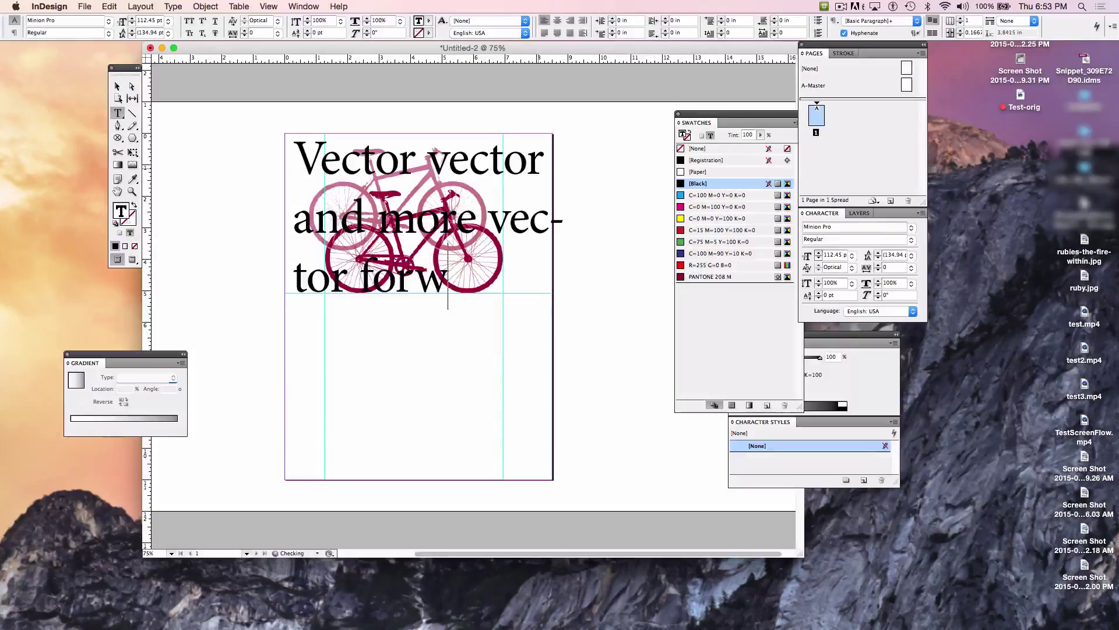
key("BackSpace")
type("ever.")
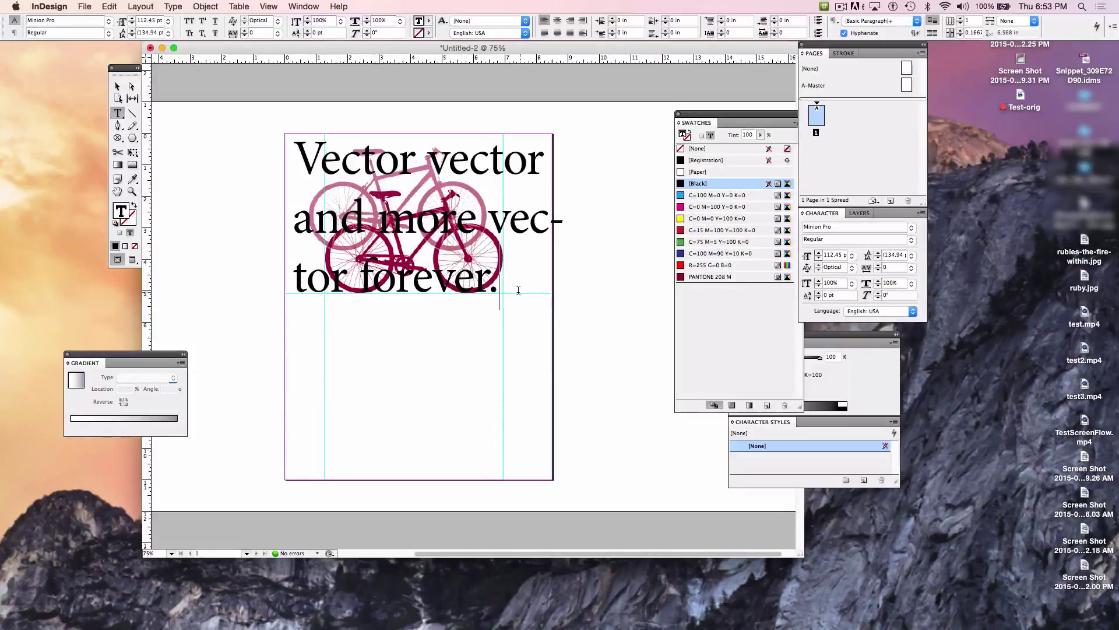
Step: Send the heading's text frame to the back and move the two bicycles down below the text
key("super+shift+bracketleft")
key("Escape")
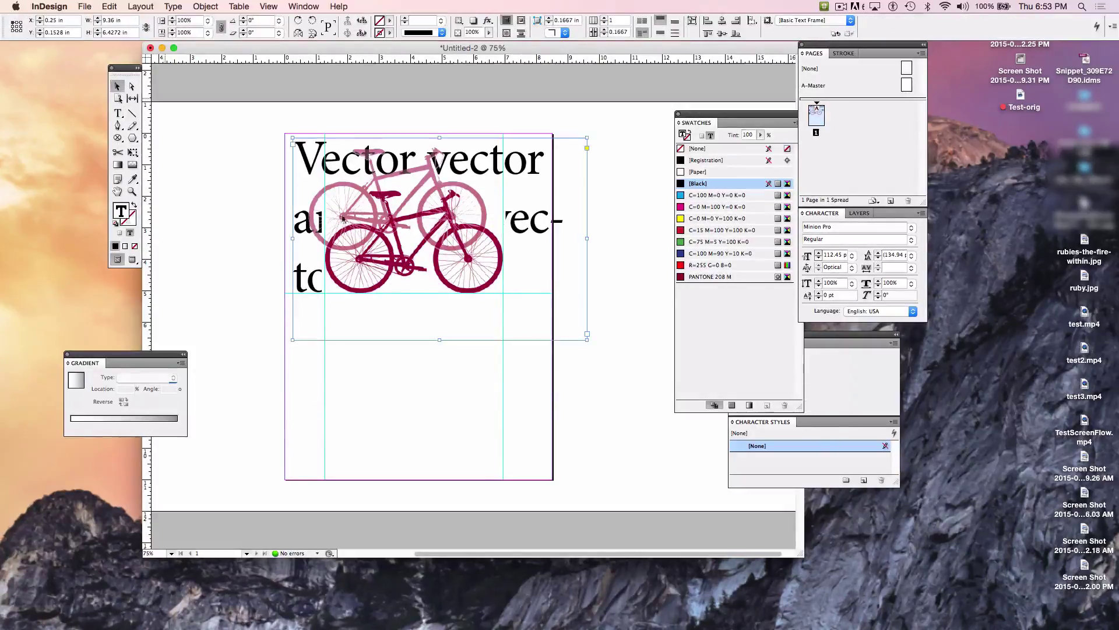
left_click_drag(379, 262, 490, 447)
left_click(403, 320)
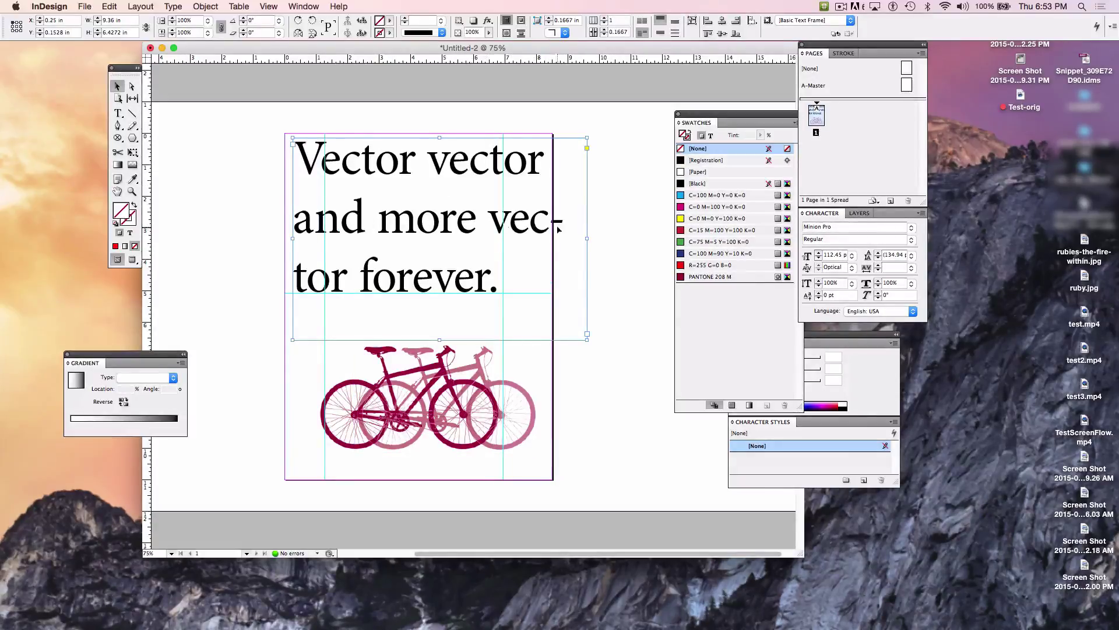
Step: Try a forced line break before the hyphenated "vector" in the heading and remove the break
double_click(491, 220)
triple_click(491, 220)
left_click(488, 220)
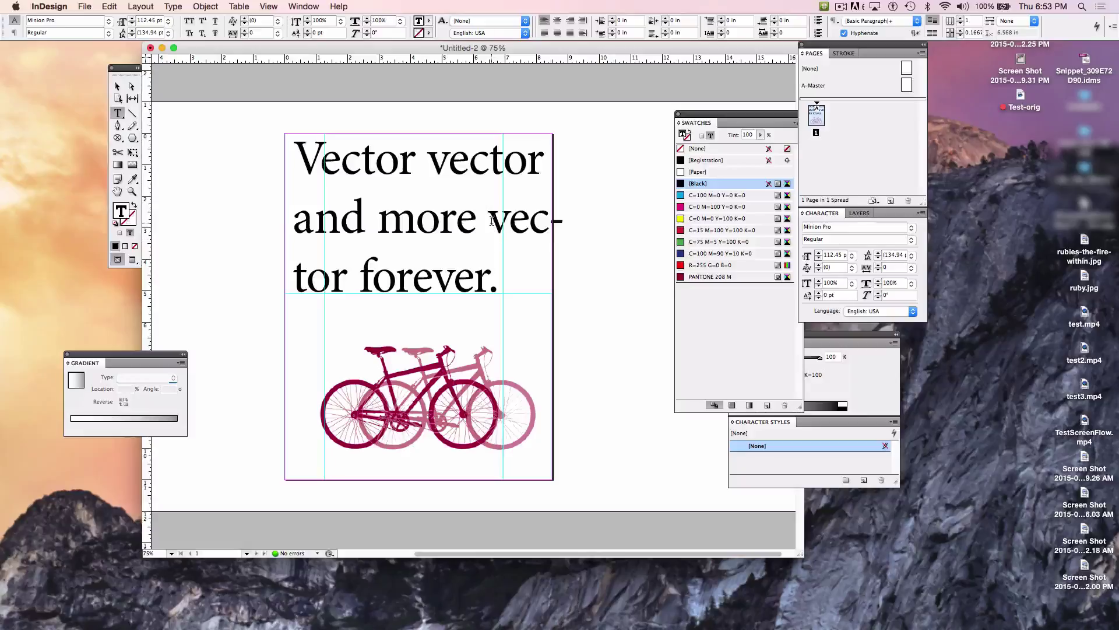
key("shift+Return")
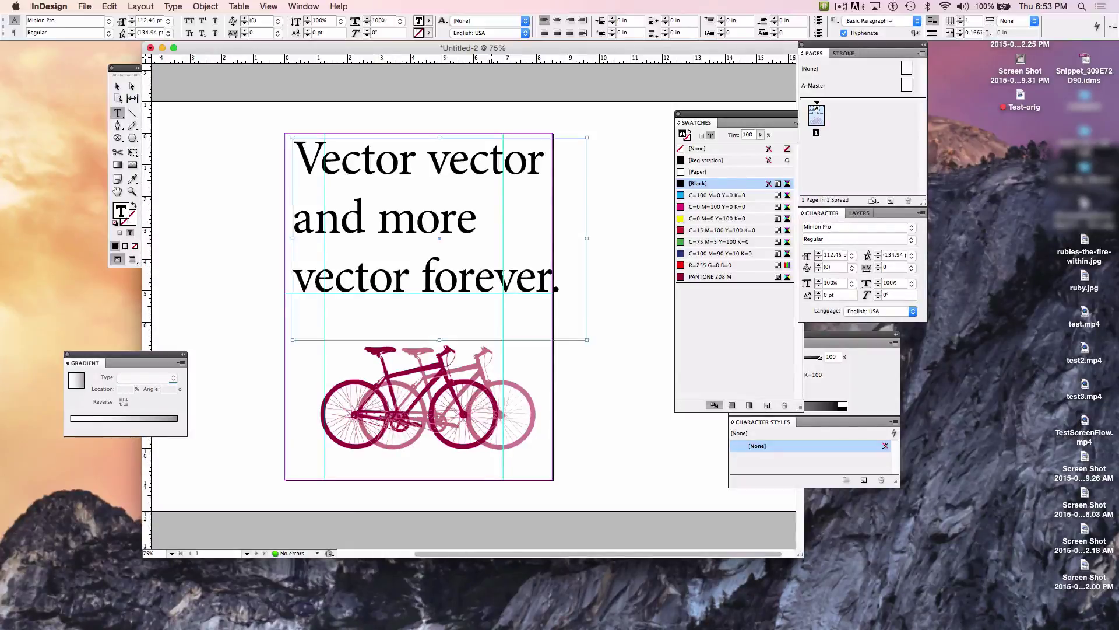
key("BackSpace")
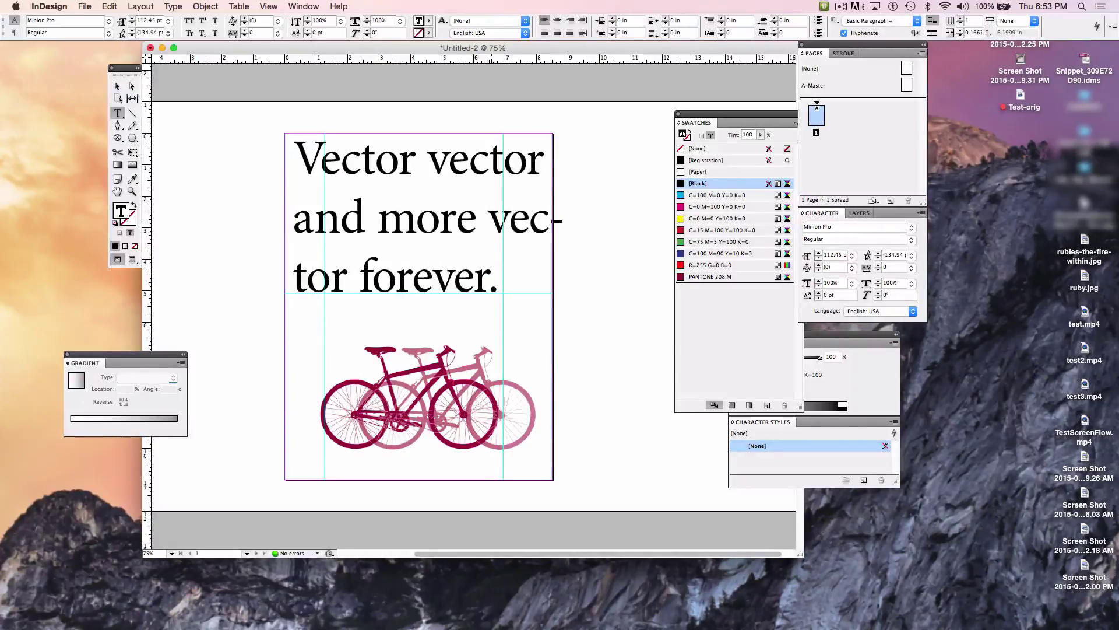
Step: Set all the heading text to 72 pt and narrow its frame to about 7.66 in, within the page
key("super+a")
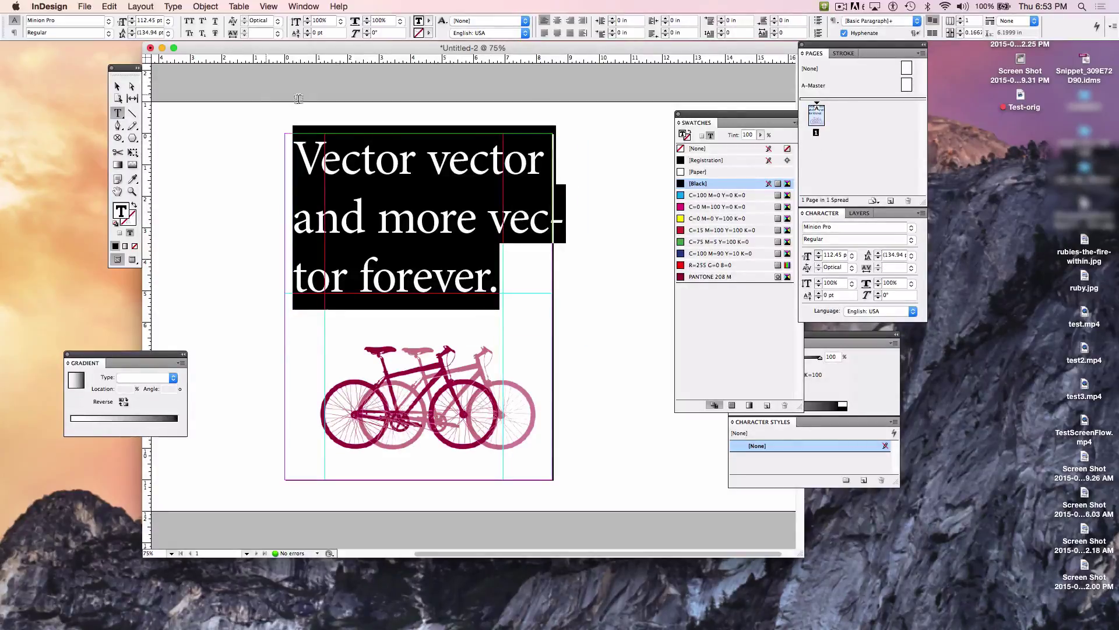
left_click(851, 256)
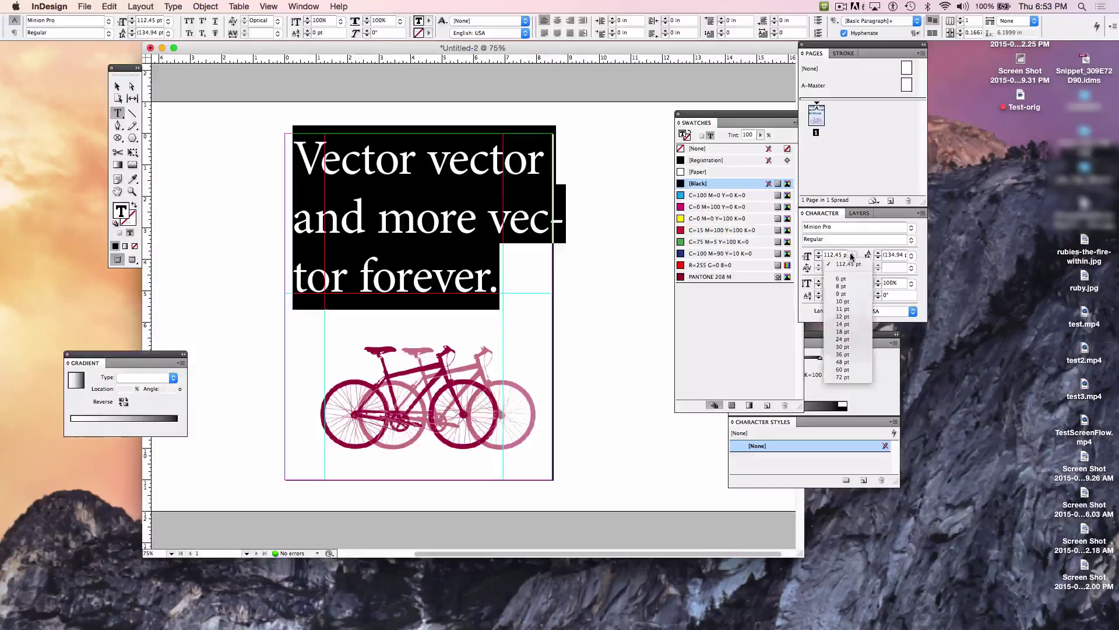
left_click(843, 377)
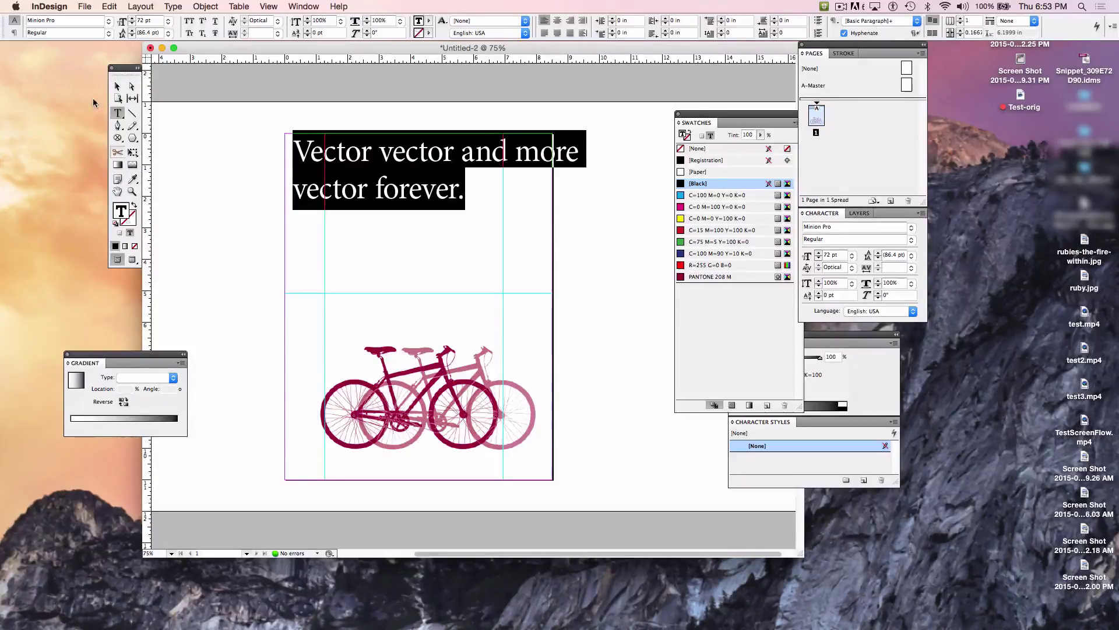
left_click(118, 87)
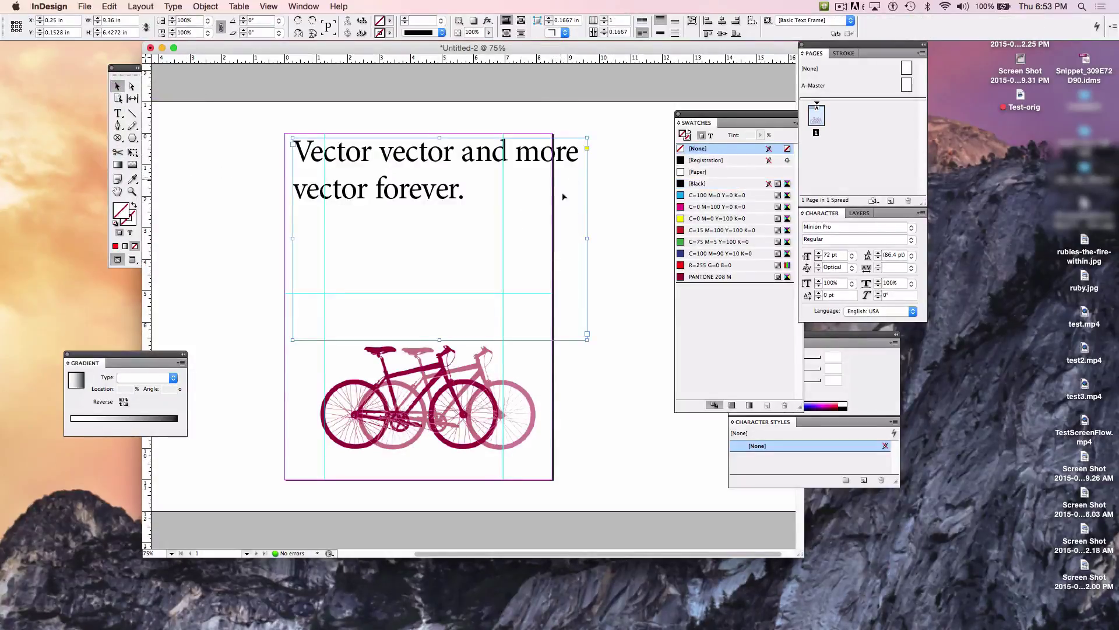
left_click_drag(587, 238, 533, 226)
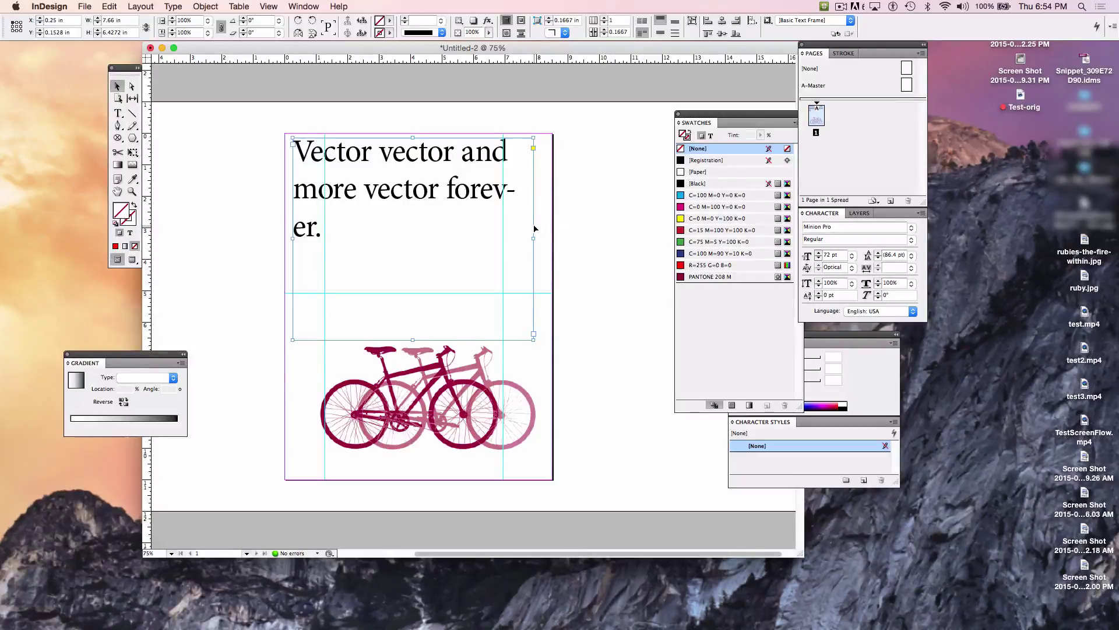
Step: Select the whole heading, reduce its font size to 71 pt and compare it with 81 pt in 10 pt increments
triple_click(420, 186)
left_click(422, 187)
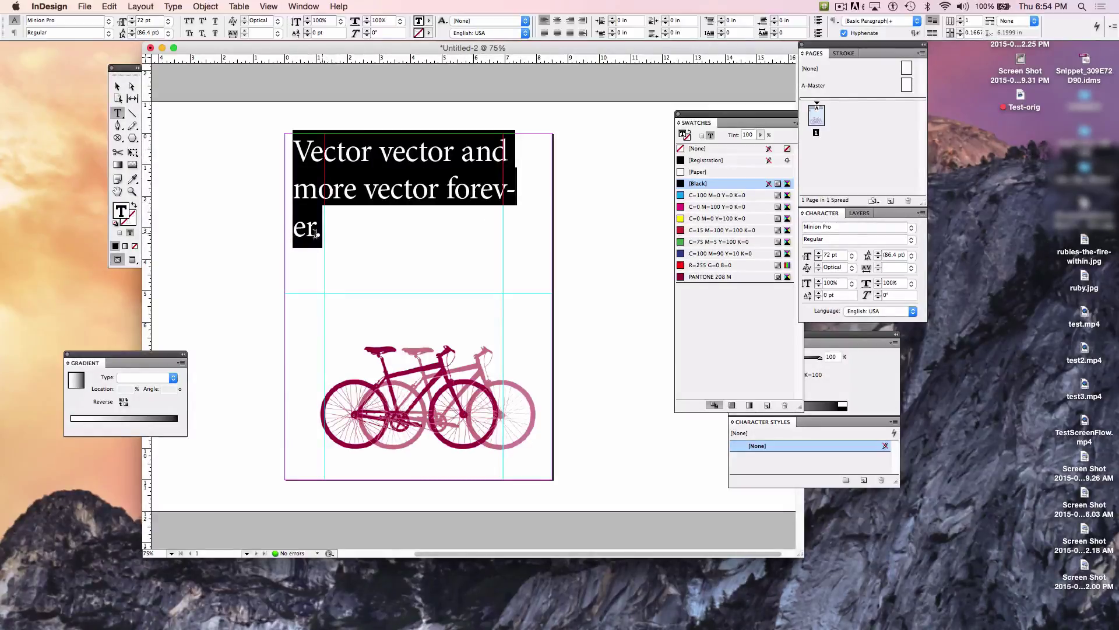
left_click(132, 24)
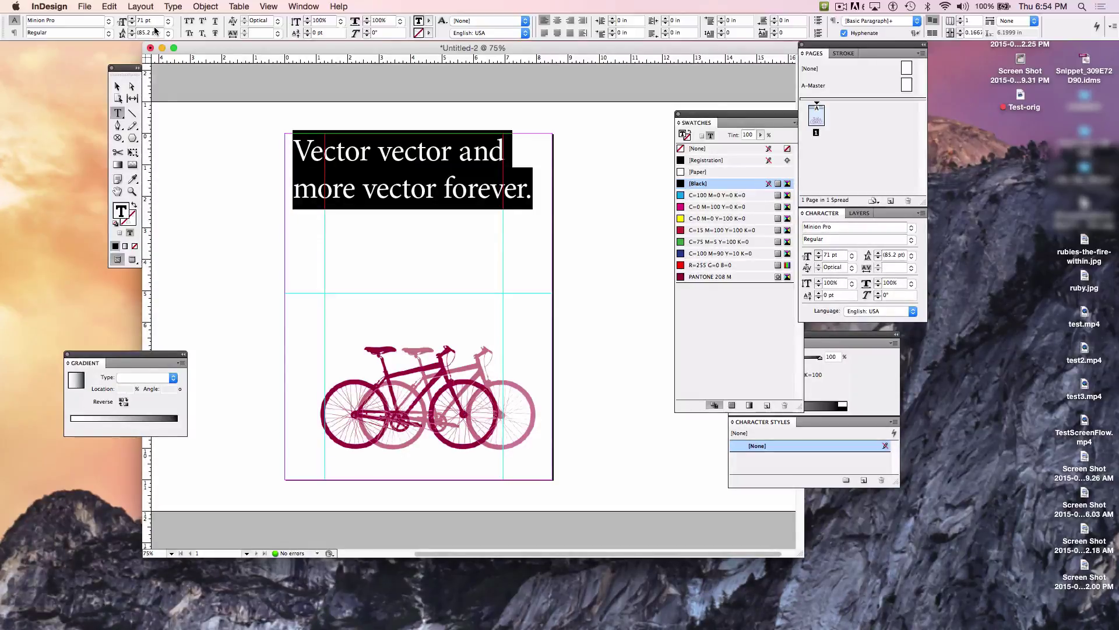
key("shift+Up")
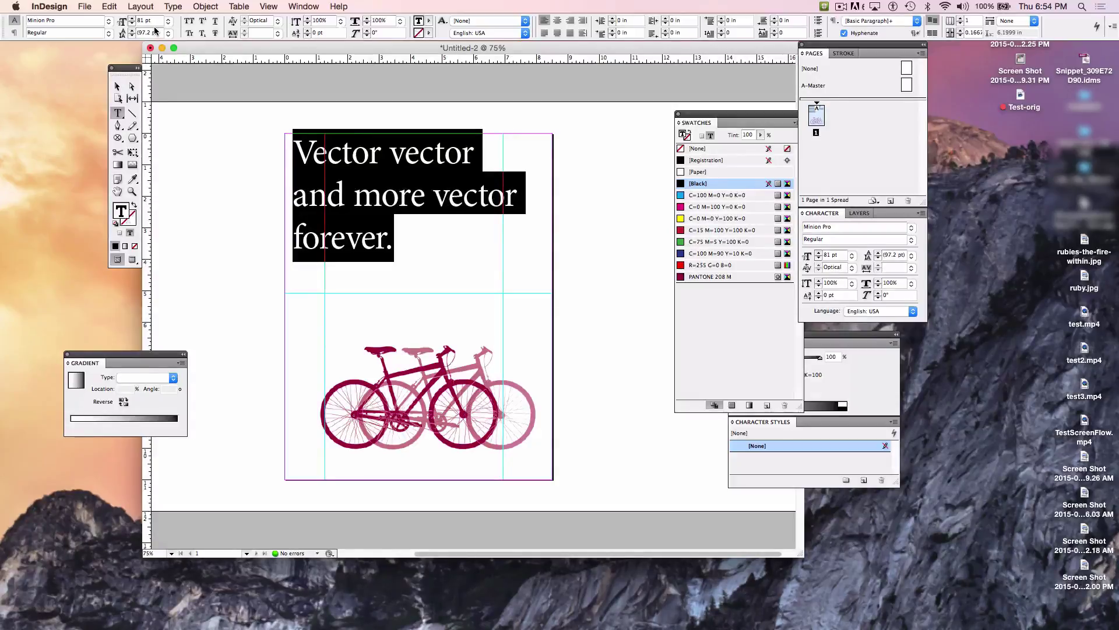
key("shift+Down")
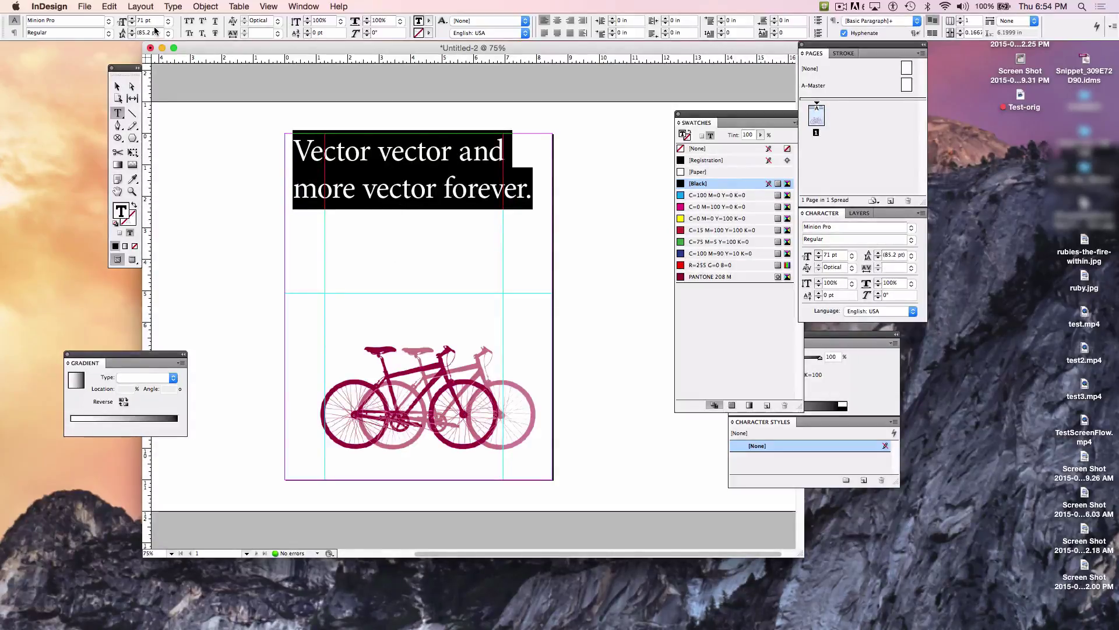
key("shift+Up")
key("shift+Down")
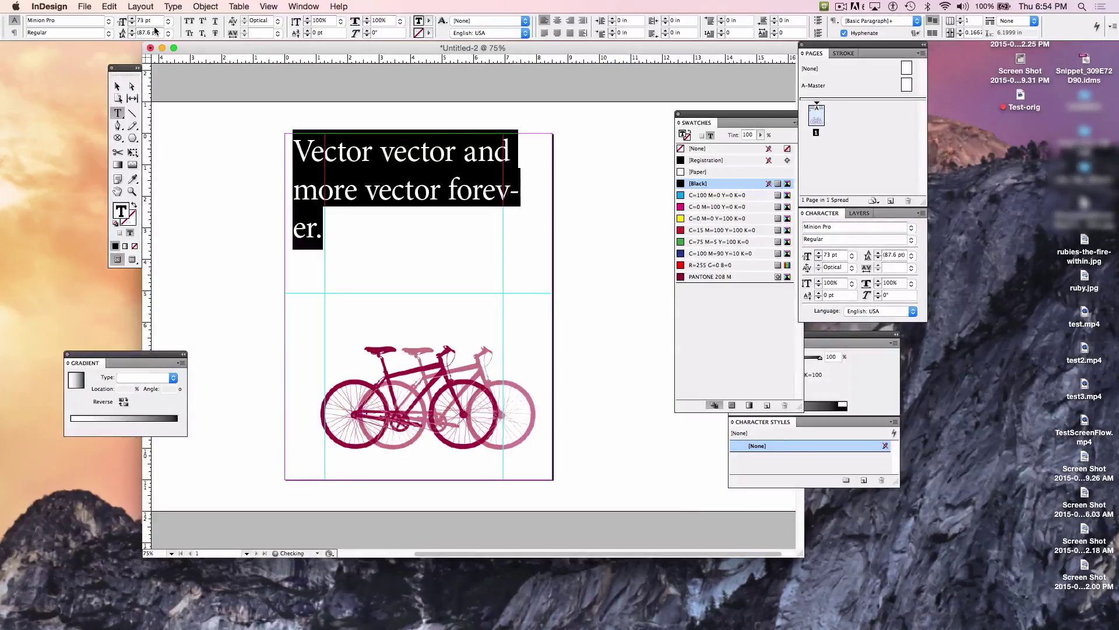
Step: Adjust the selected heading's font size in 2 pt increments, ending at 69 pt
key("super+shift+period")
key("super+shift+comma")
key("super+shift+comma")
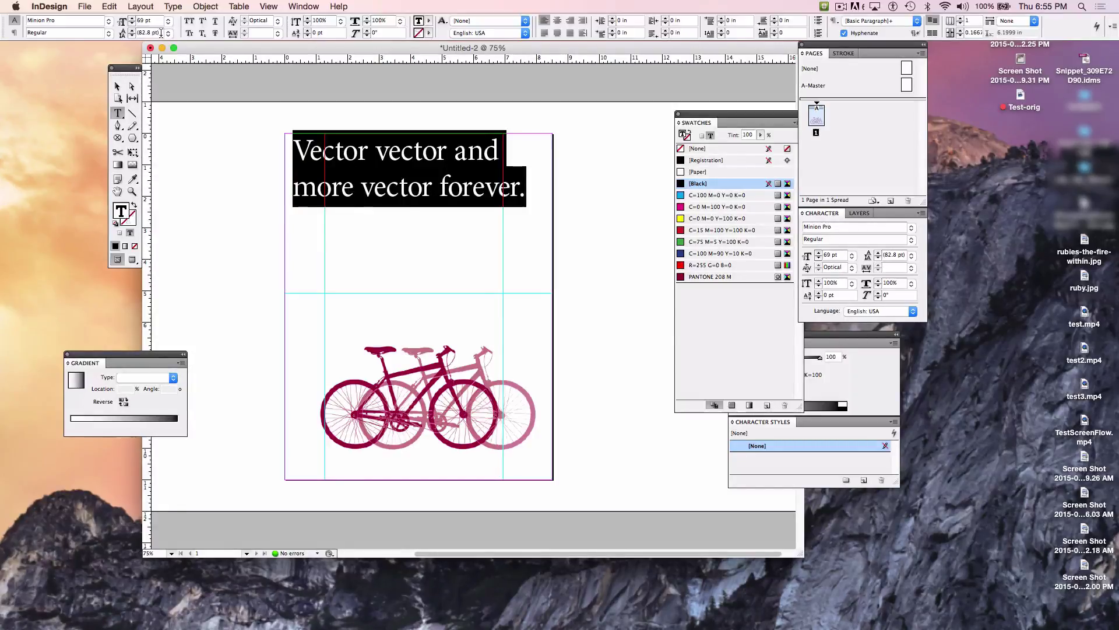
Step: Set the selected heading's leading to 74 pt
left_click(161, 34)
left_click(119, 33)
type("74")
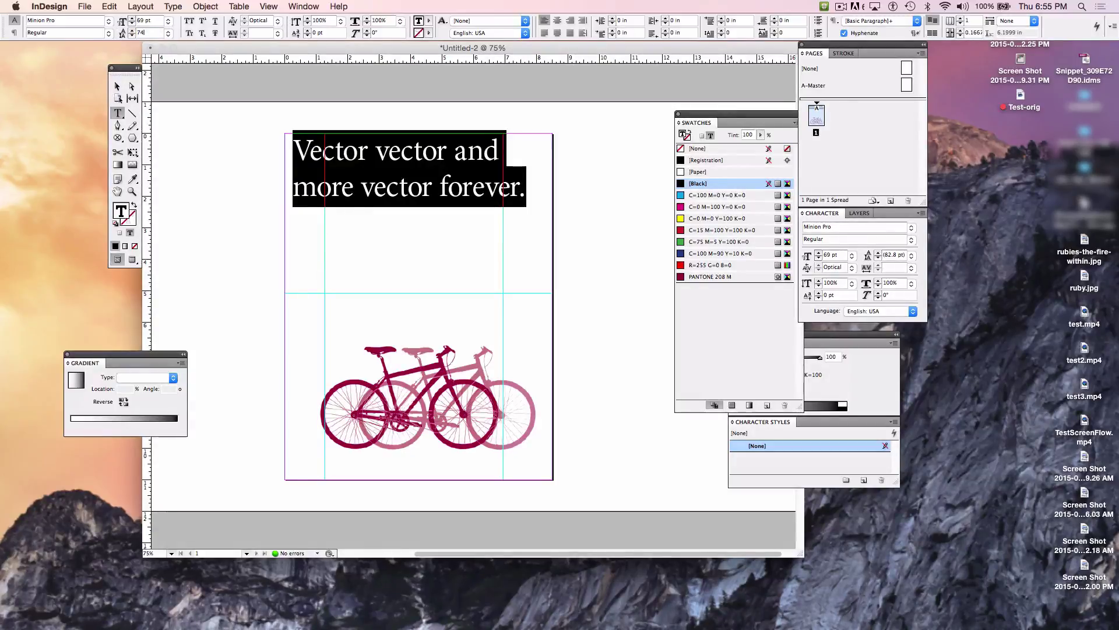
key("Return")
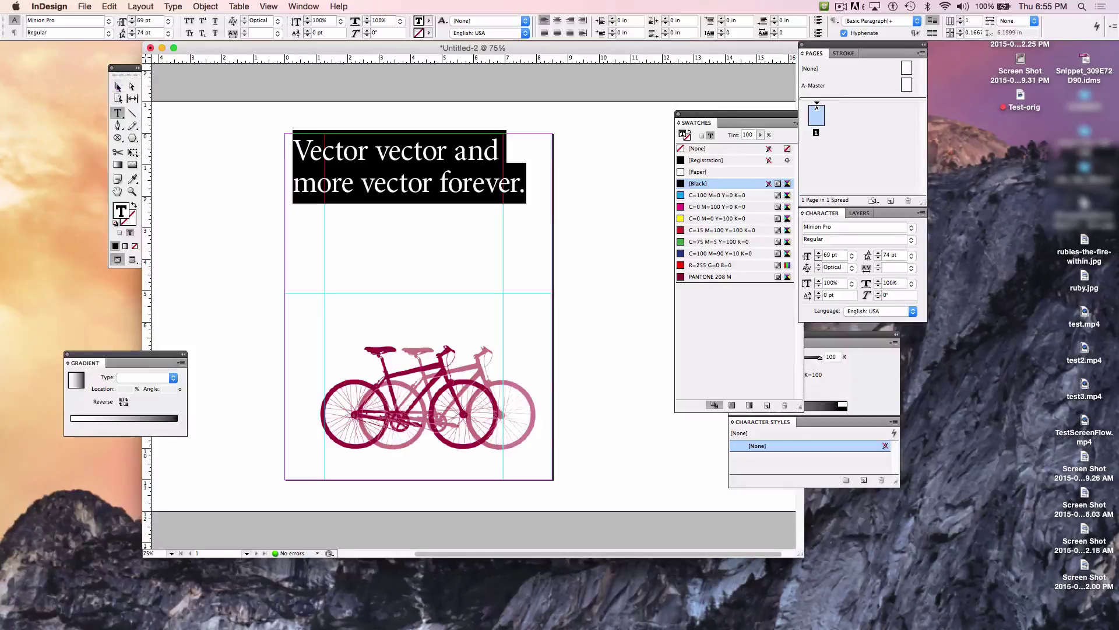
Step: Reduce the selected heading's leading in 1 pt increments to 67 pt
left_click(134, 36)
left_click(132, 36)
left_click(133, 36)
left_click(133, 36)
left_click(132, 37)
left_click(132, 36)
left_click(132, 37)
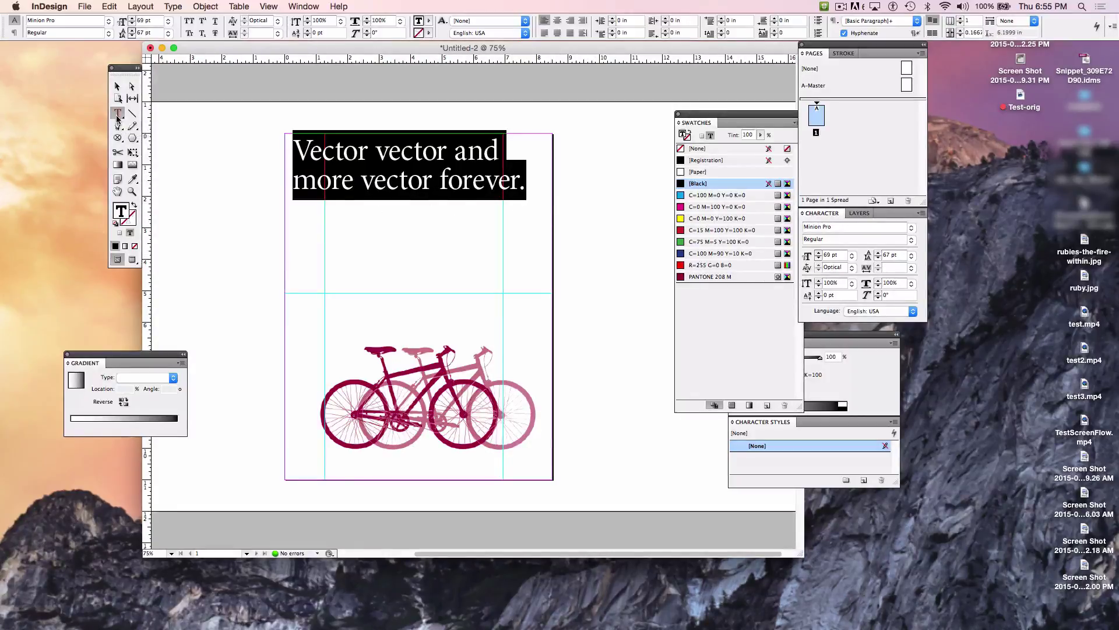
Step: Deselect the heading text and shorten its frame to about 2.15 in tall, just below the second line
left_click(332, 223)
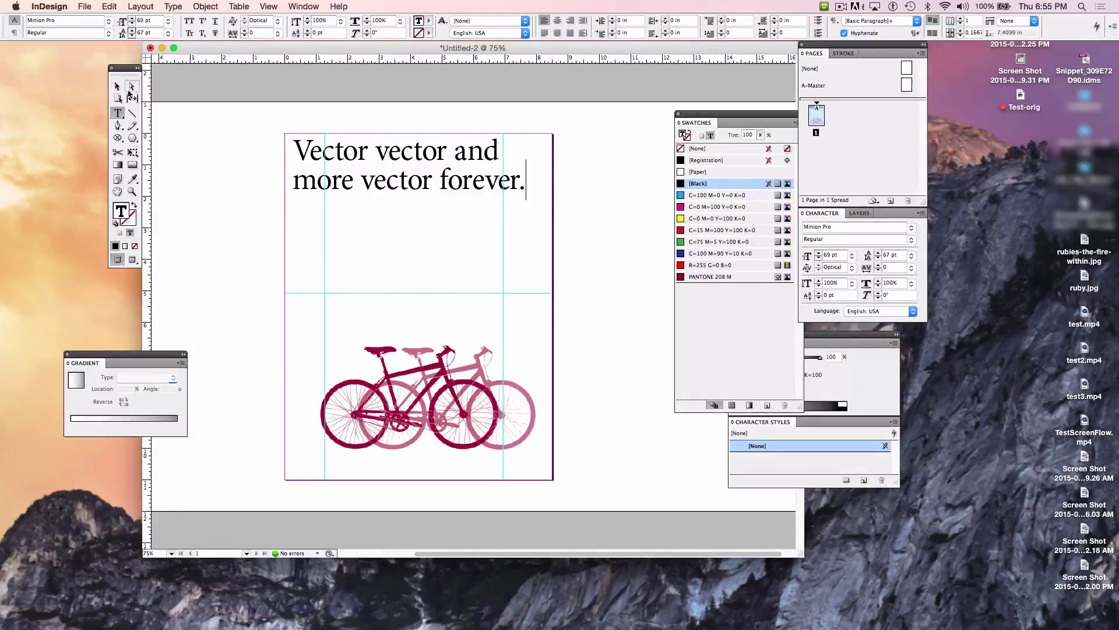
left_click(117, 86)
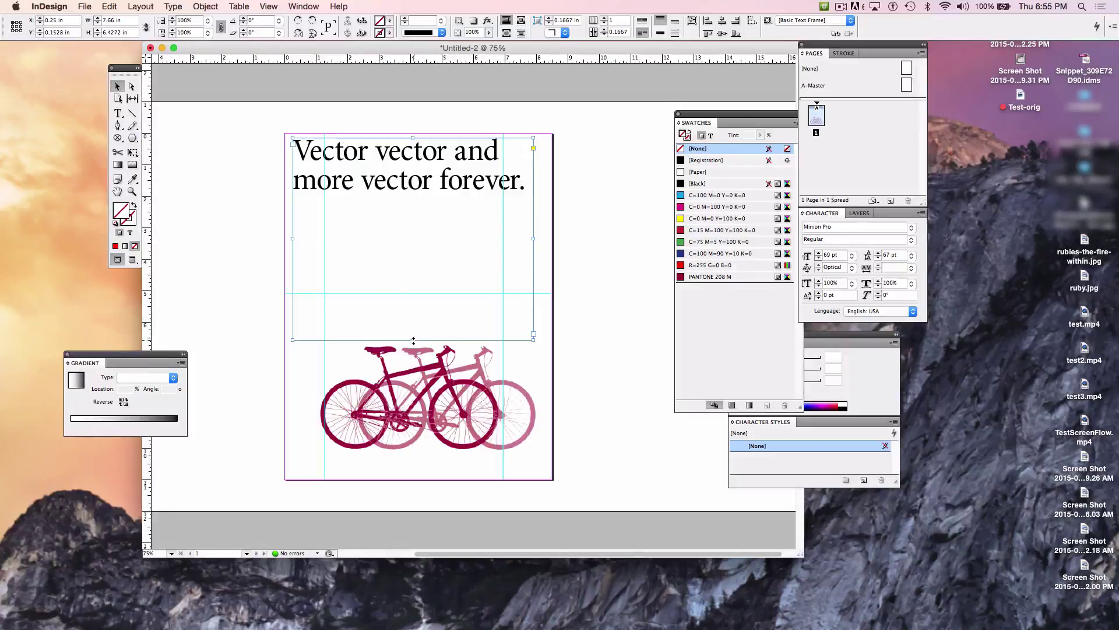
left_click_drag(414, 340, 413, 205)
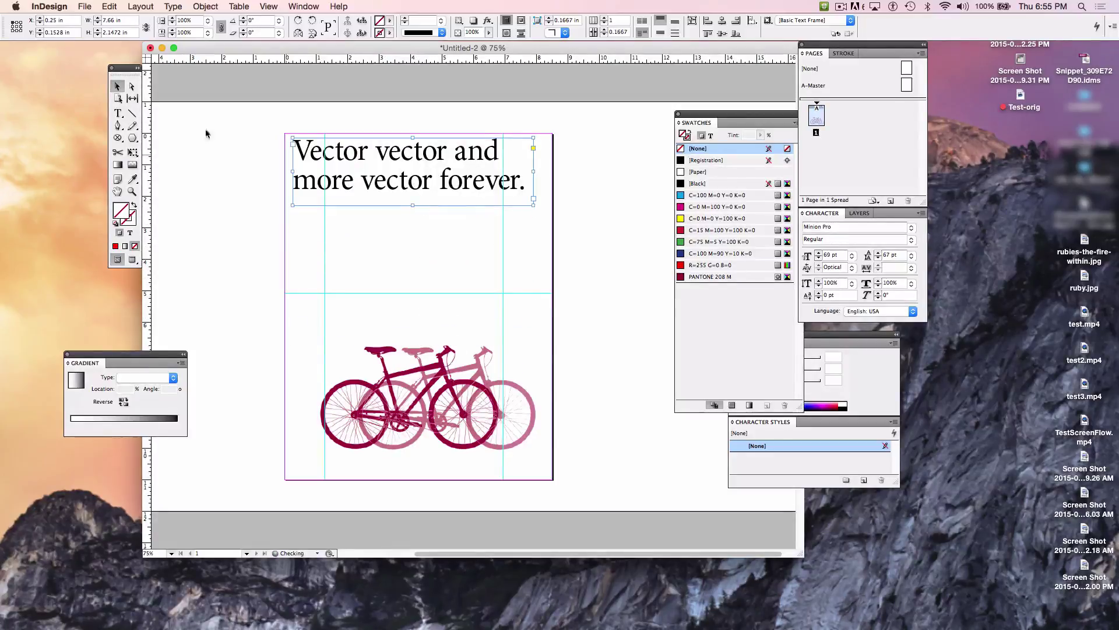
Step: Draw a new text frame between the heading and the bicycles, aligned with the heading's left edge
left_click(117, 113)
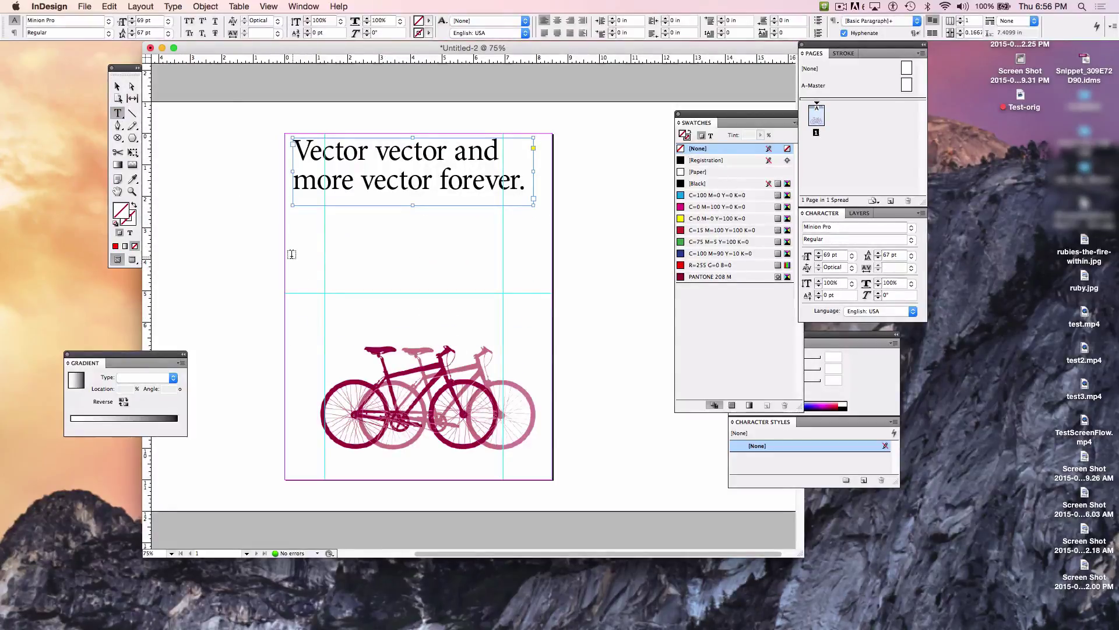
left_click_drag(294, 226, 493, 320)
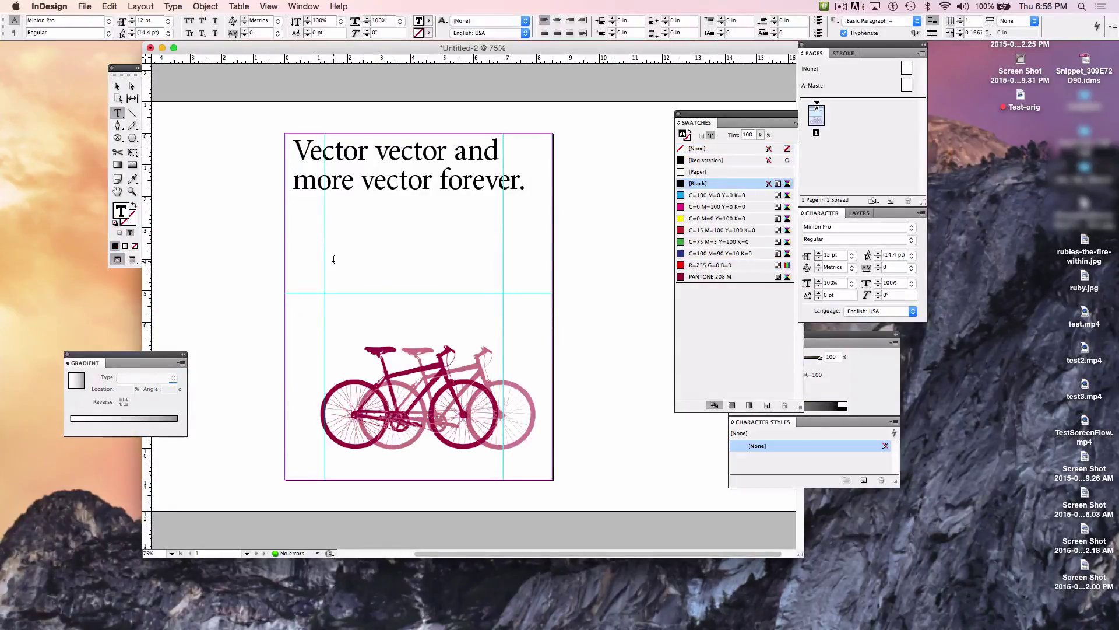
Step: Try filling the new text frame with random typed characters and pasted copies, and delete all of that text
type("gubvao;ft aofaff of of ero")
key("super+a")
key("Escape")
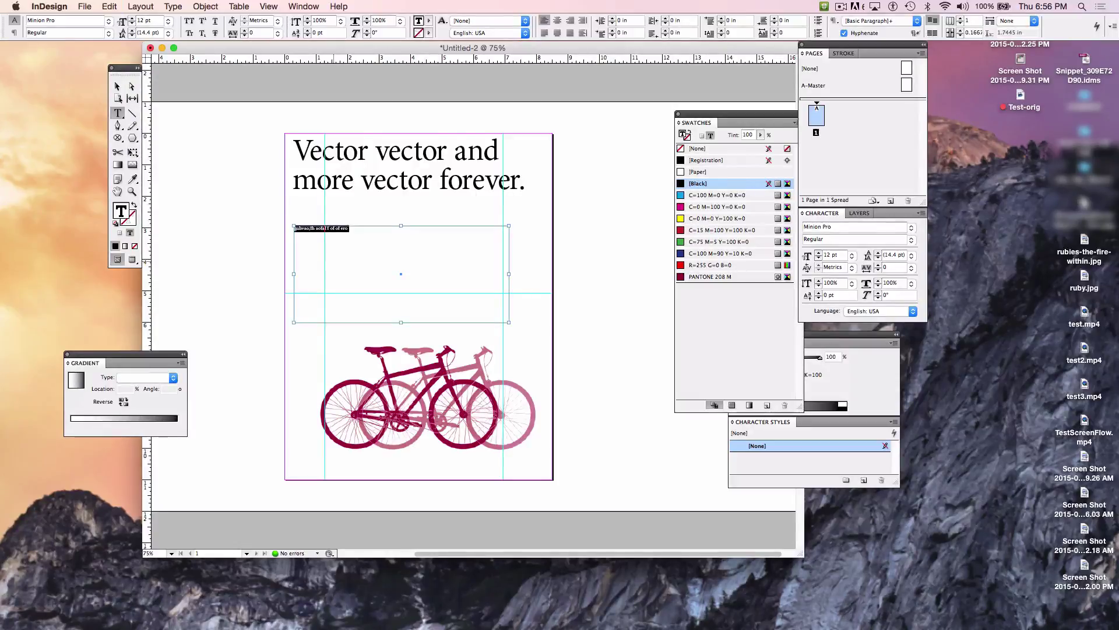
key("super+v")
key("super+v")
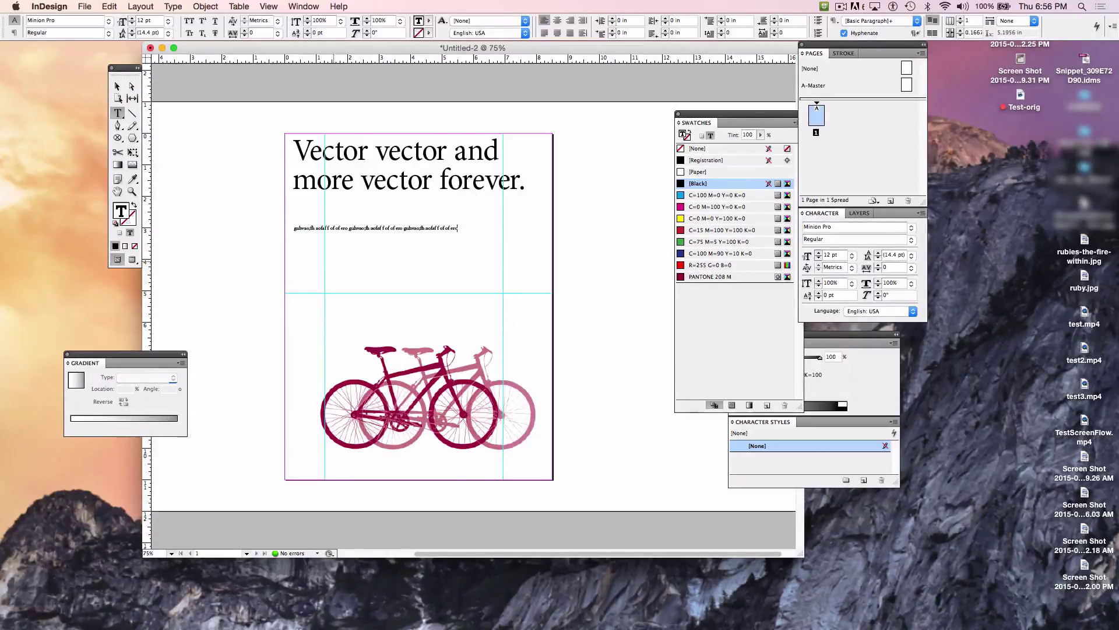
key("super+a")
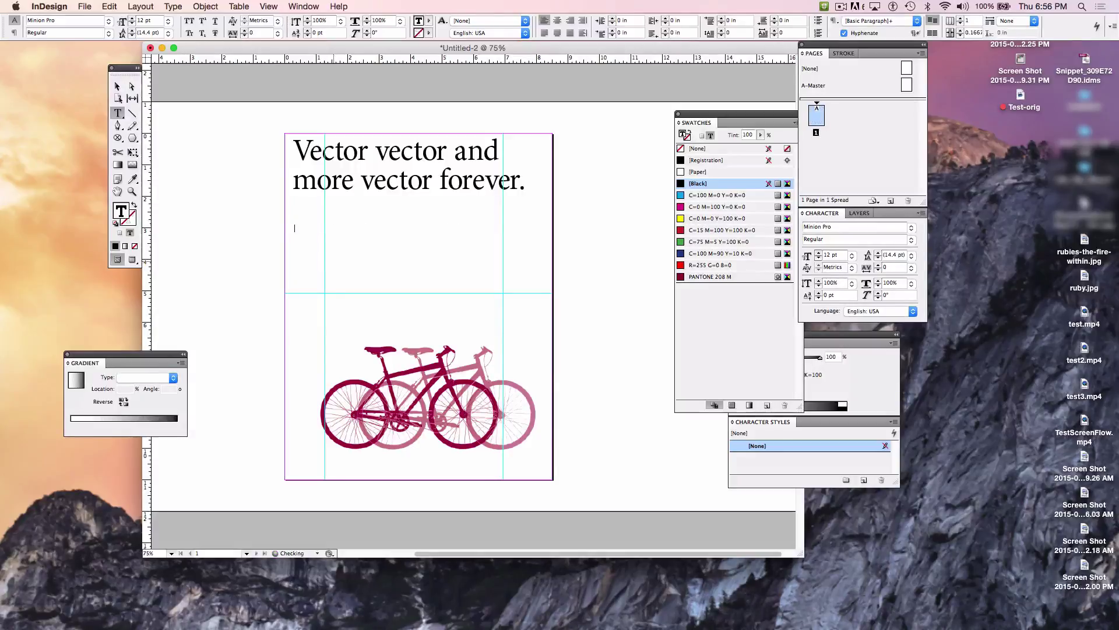
key("BackSpace")
Step: Fill the empty text frame with placeholder text and add a blank line after its first paragraph
left_click(173, 7)
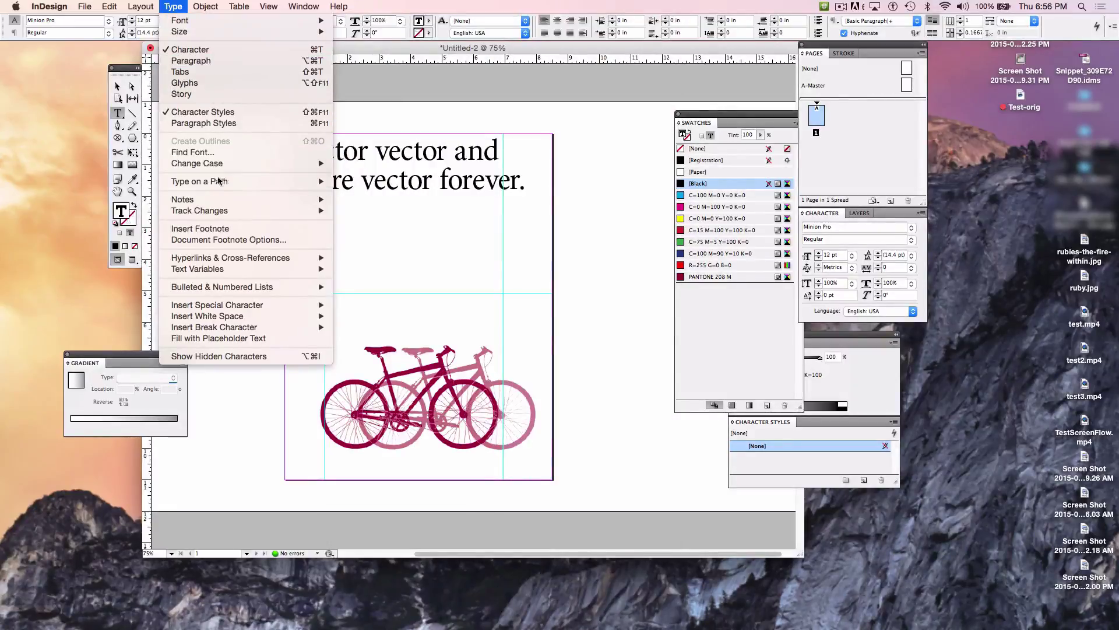
left_click(248, 340)
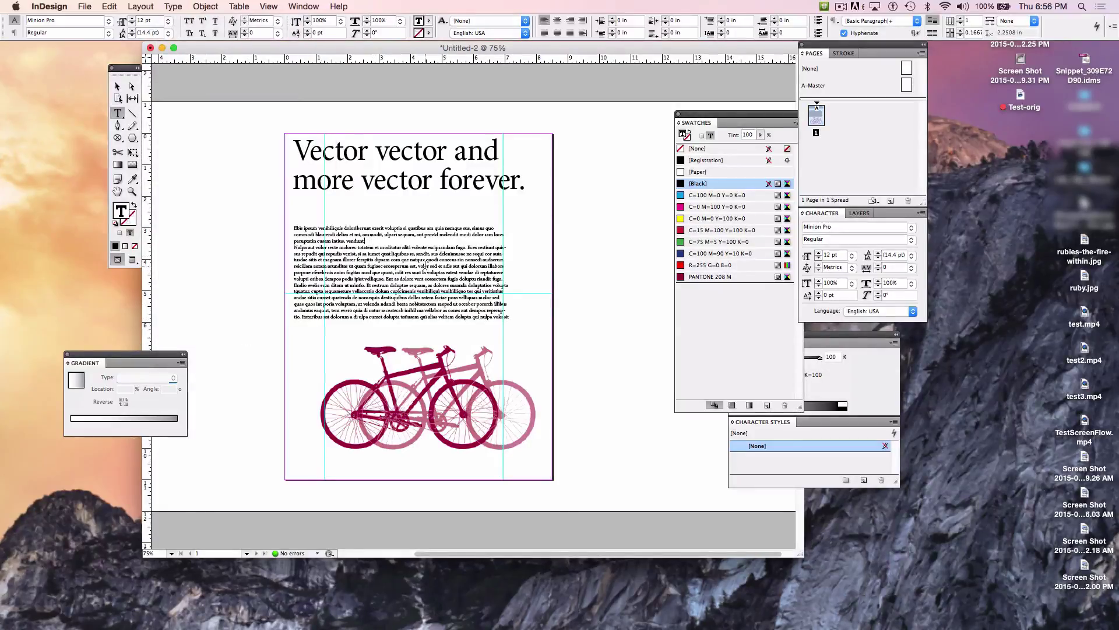
left_click(365, 240)
key("Return")
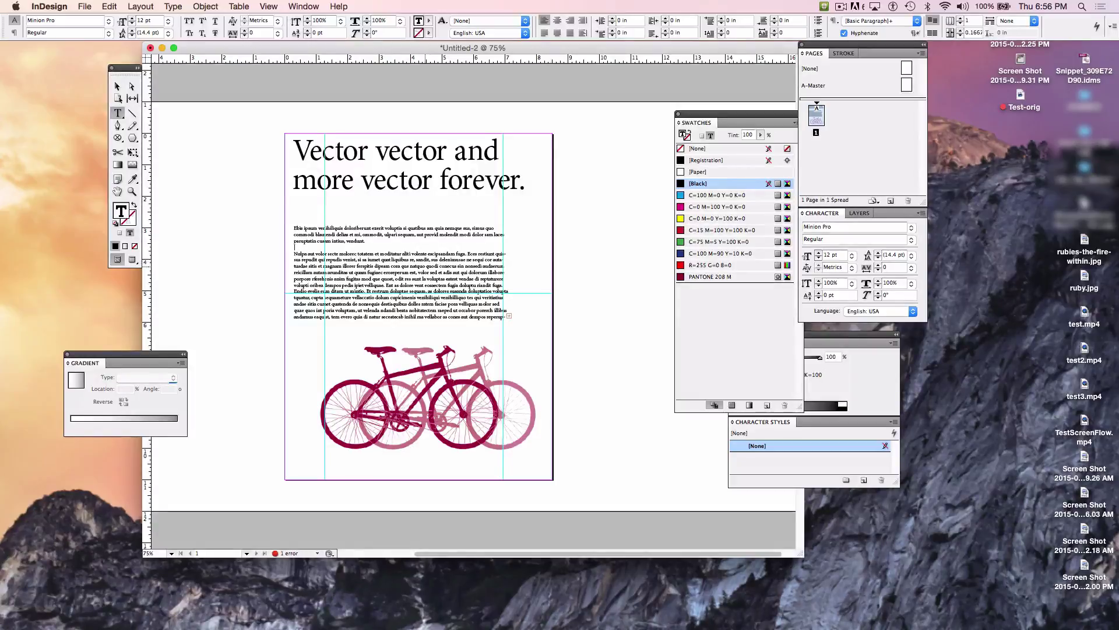
Step: Shift the faded bicycle closer to the solid one, at X 1.65 in, and deselect it
key("super+z")
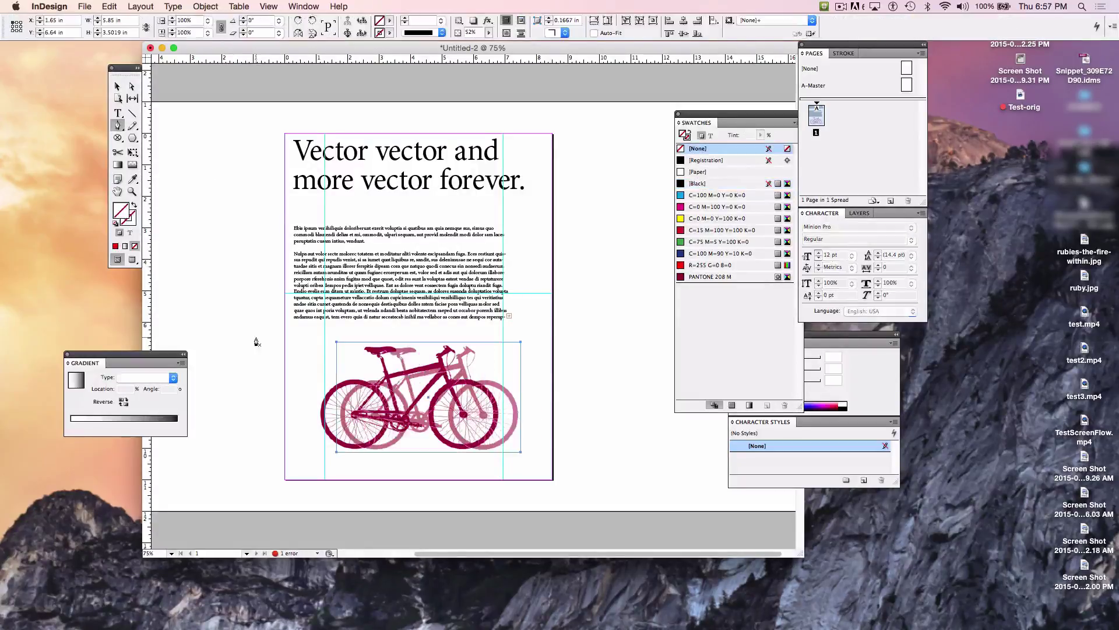
left_click(117, 86)
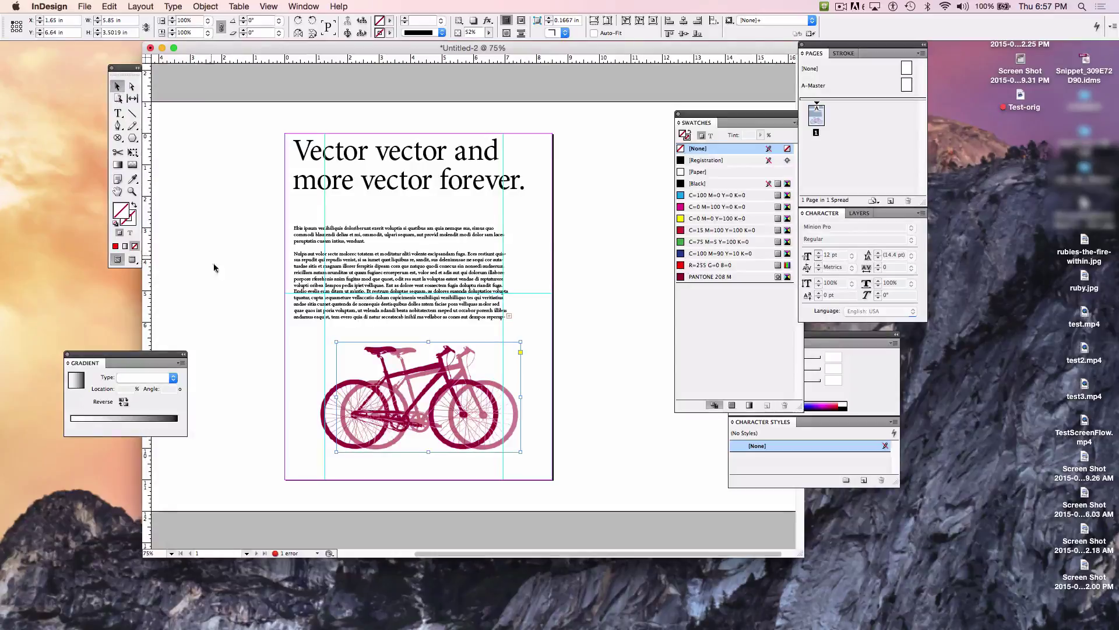
left_click(229, 307)
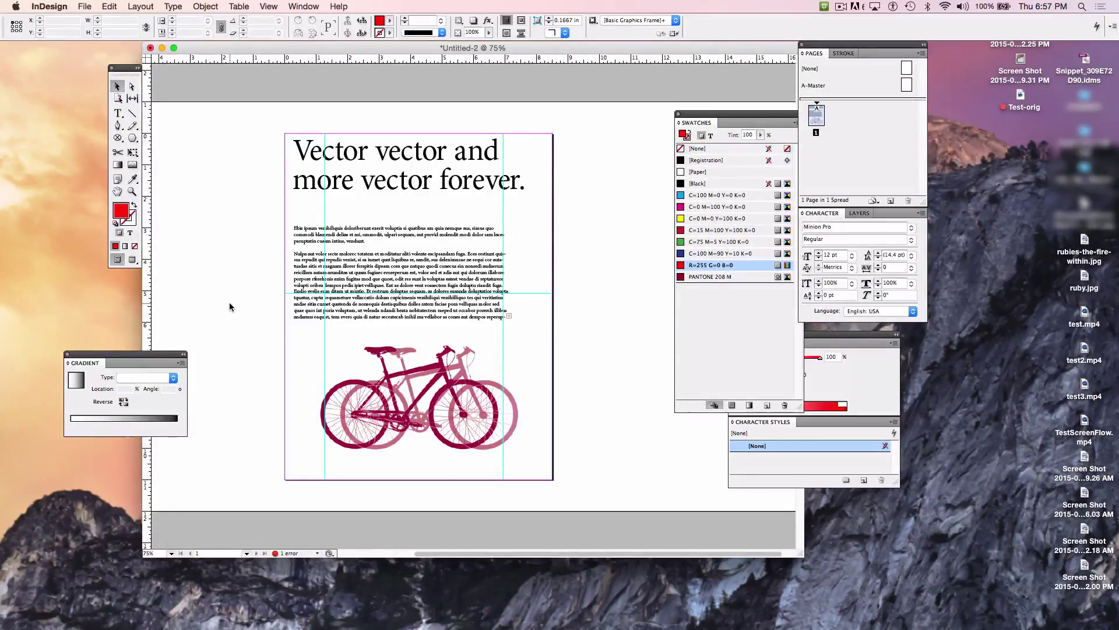